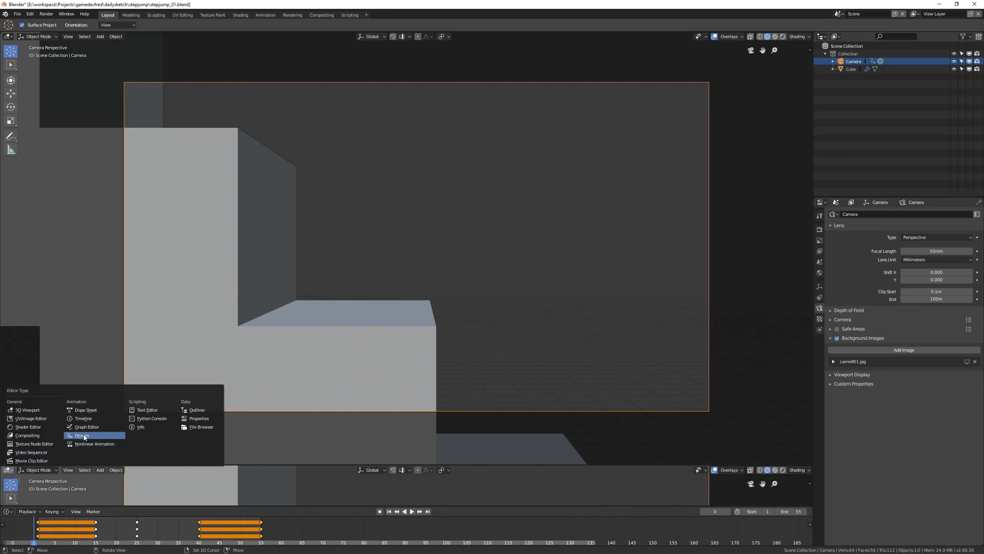
Step: Turn the lower 3D viewport into a Dope Sheet in Grease Pencil mode and reduce its height
click(8, 470)
click(79, 410)
click(26, 470)
click(40, 435)
drag(158, 507, 155, 511)
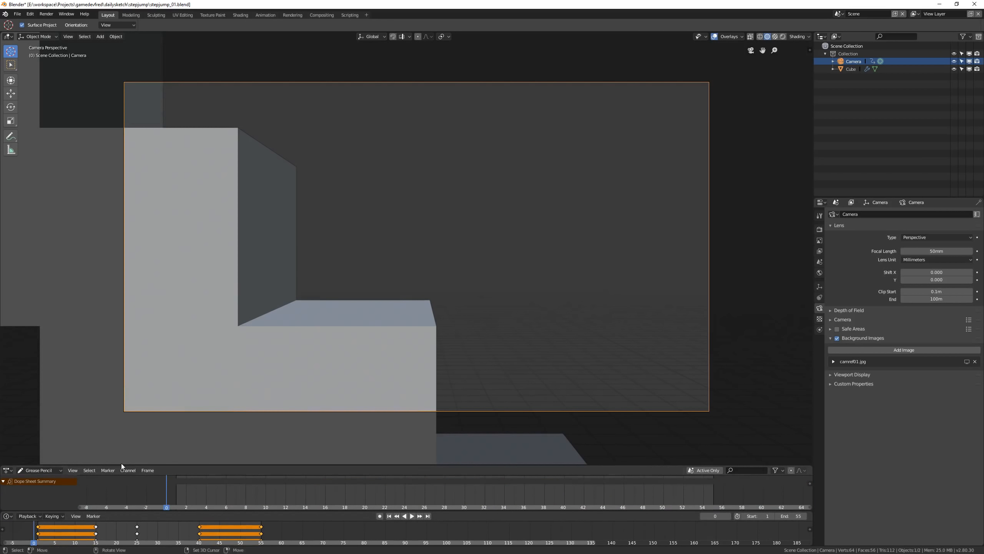
drag(122, 464, 118, 476)
Step: Make the existing Collection unselectable and add a new collection named "animation"
click(962, 54)
click(826, 53)
key(c)
double_click(850, 63)
key(Return)
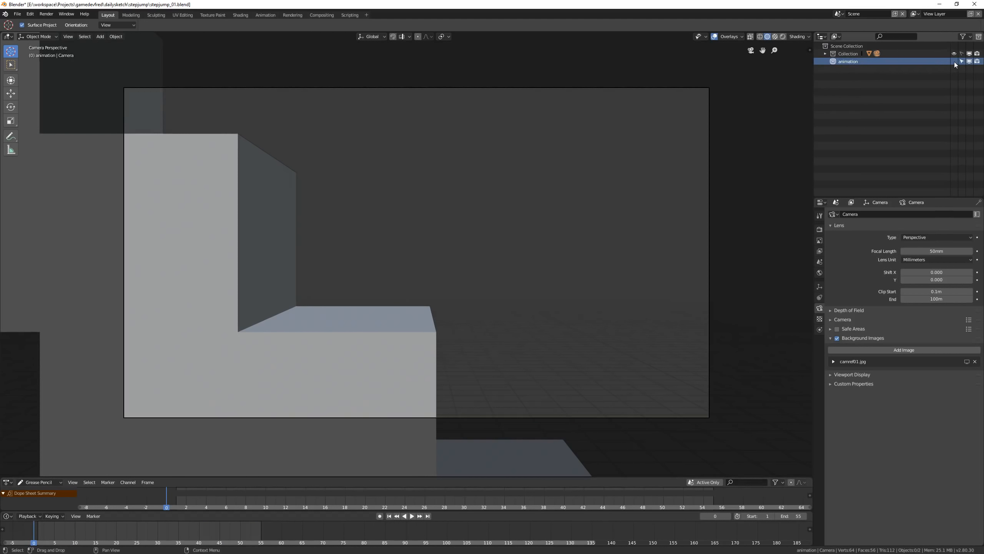
Step: Add a blank Grease Pencil object to the animation collection and clear its location
key(shift+a)
click(468, 325)
key(alt+g)
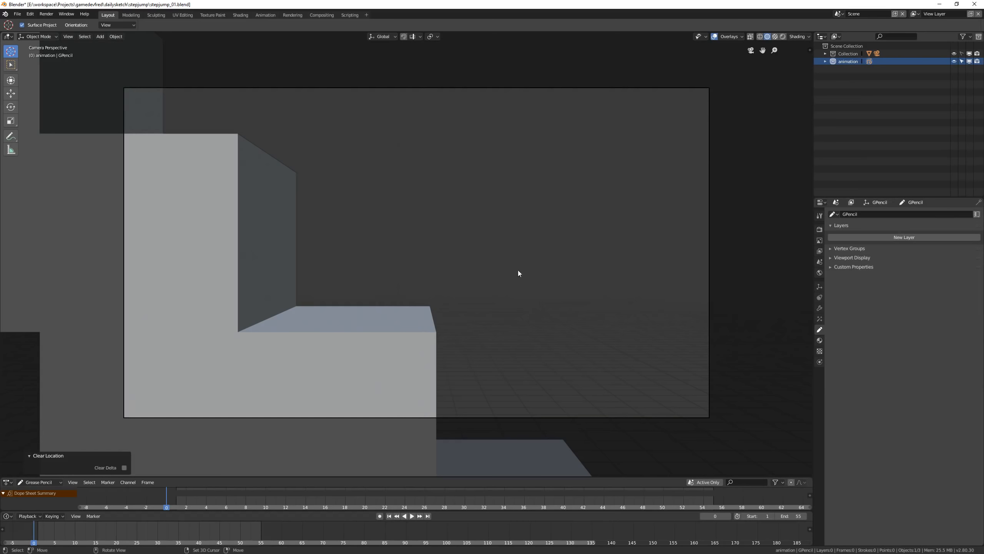
Step: Set the current frame to 1 in the Dope Sheet
right_click(178, 497)
middle_drag(222, 497, 168, 493)
right_click(157, 501)
right_drag(158, 504, 144, 503)
Step: Give the 3D viewport a custom background in a lighter grey
click(732, 37)
mouse_move(797, 36)
click(828, 130)
click(825, 140)
drag(836, 83, 836, 63)
mouse_move(726, 39)
click(685, 82)
click(685, 82)
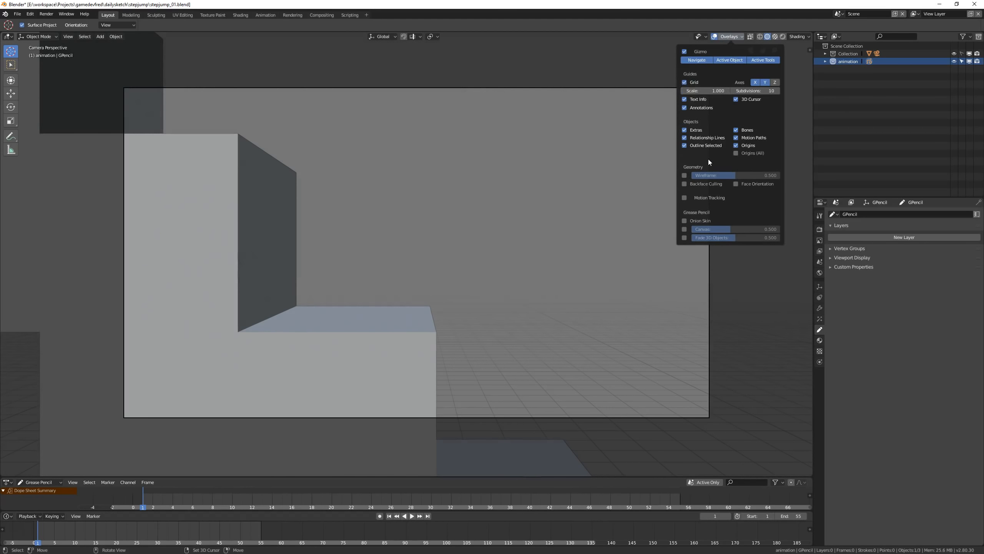
Step: Place the 3D cursor on the stair's top surface near its edge and add a Grease Pencil layer named "sketch"
right_click(351, 316)
scroll(416, 315, up, 3)
scroll(408, 311, down, 2)
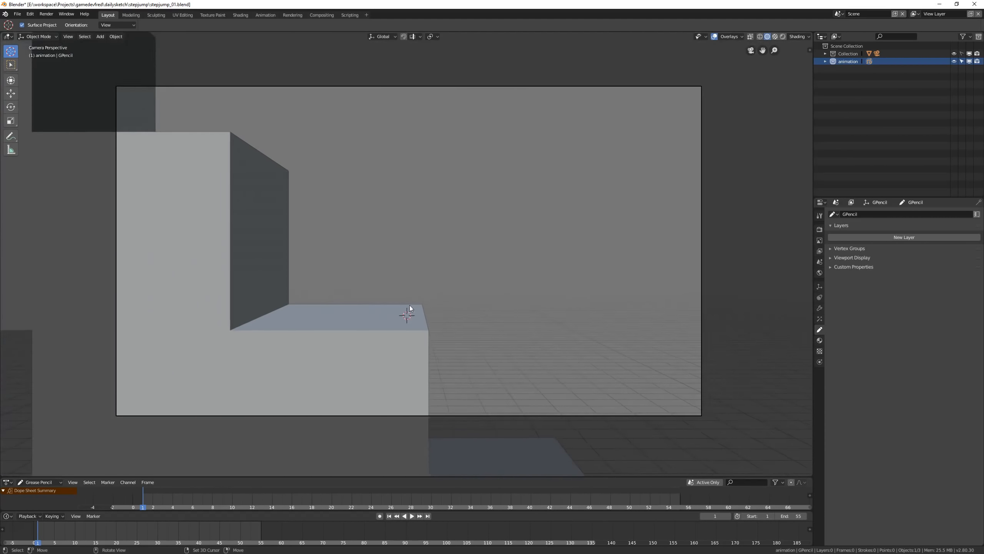
scroll(408, 310, up, 1)
click(875, 237)
Step: Try a test stroke in Draw mode near the stair edge and check its depth from another angle
key(ctrl+Tab)
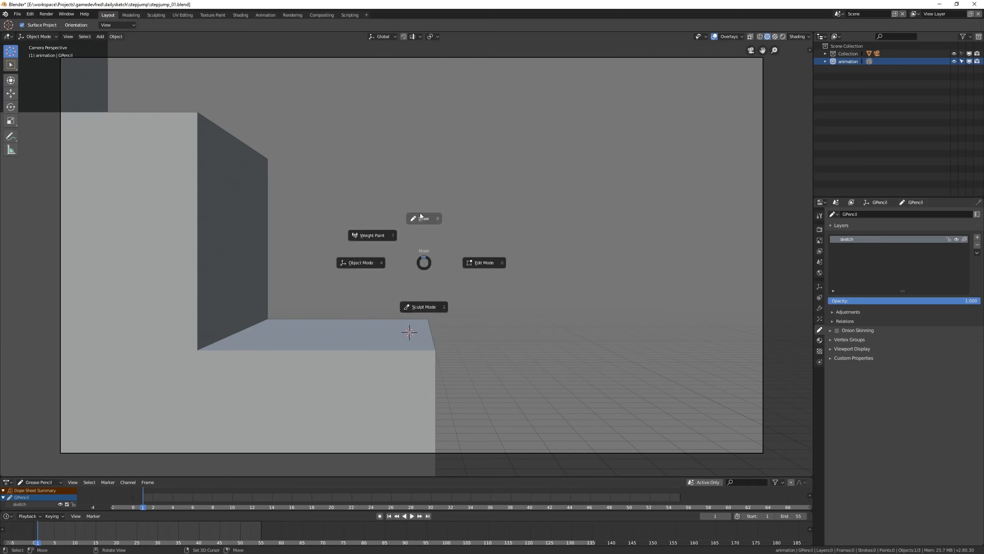
click(423, 272)
drag(389, 340, 404, 331)
mouse_move(434, 298)
middle_down()
mouse_move(477, 268)
mouse_move(700, 228)
middle_up()
key(ctrl+z)
key(ctrl+Tab)
click(664, 222)
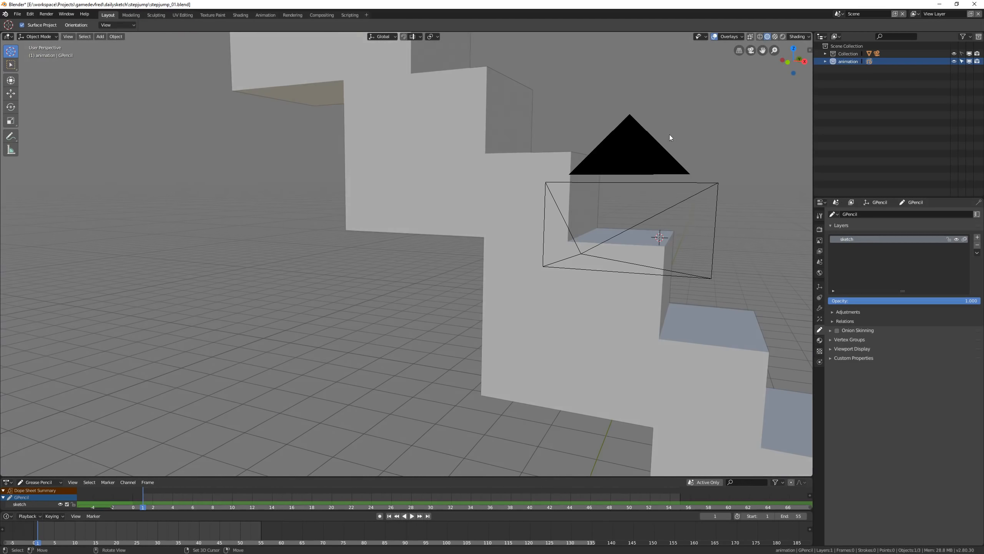
Step: Make the Collection selectable again, lock only the cube against selection and select the camera
click(961, 54)
right_click(717, 332)
key(KP_Decimal)
click(962, 69)
click(633, 136)
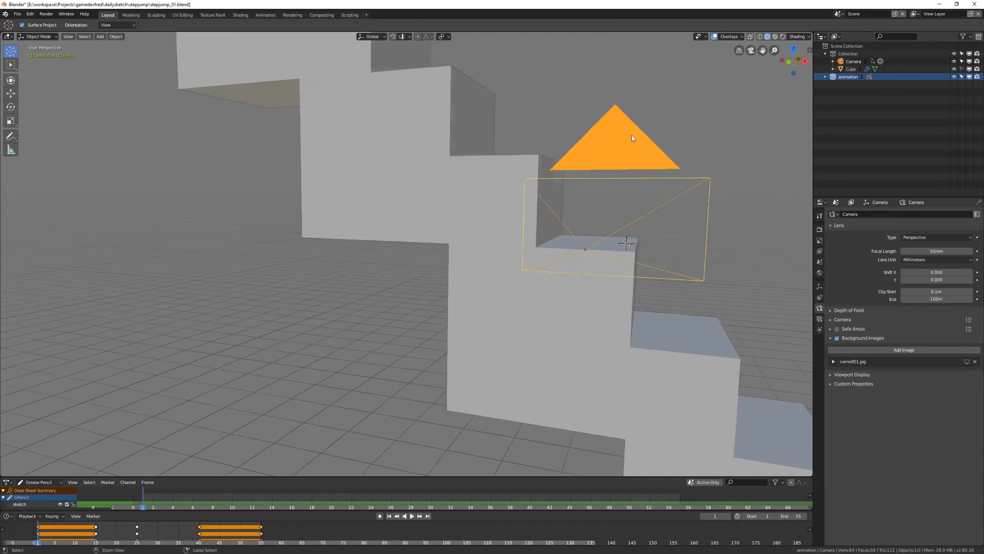
Step: Put the Grease Pencil object in Draw mode in the camera view and set stroke placement to 3D Cursor
key(KP_0)
click(825, 76)
click(849, 85)
key(ctrl+Tab)
click(389, 37)
click(411, 68)
Step: Try test strokes placed at the 3D cursor and return to Object Mode
drag(392, 284, 431, 331)
key(ctrl+z)
ctrl+middle_drag(412, 317, 411, 298)
drag(396, 248, 395, 267)
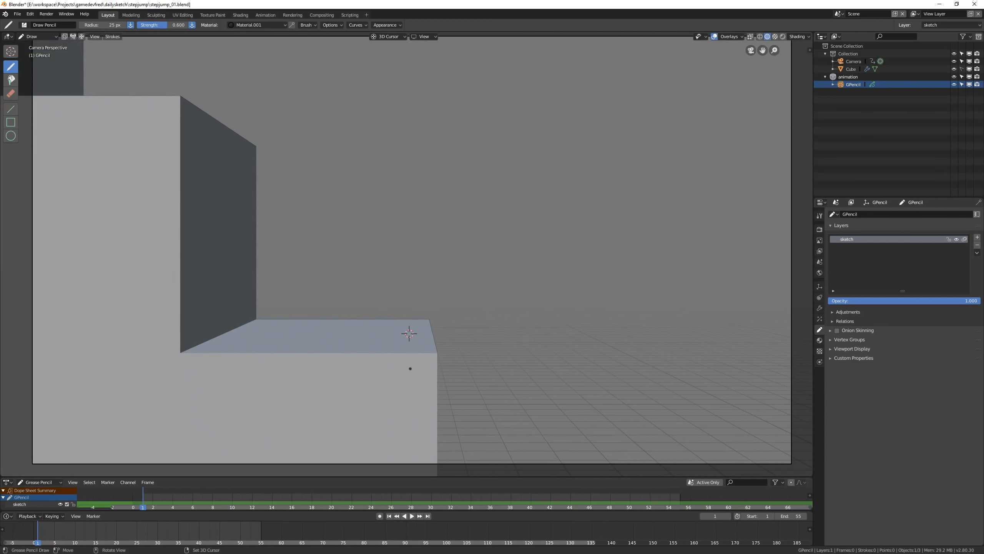
click(391, 37)
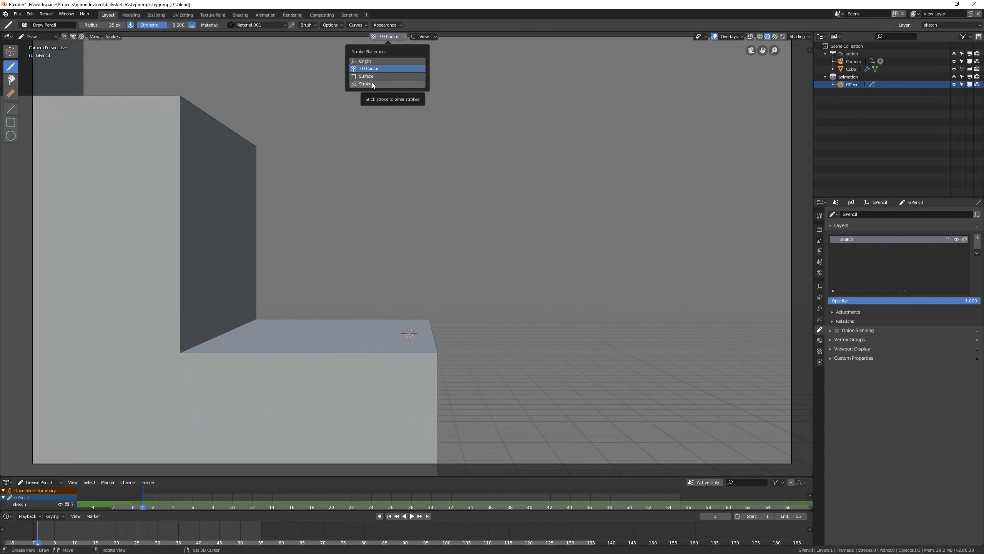
middle_drag(450, 239, 391, 264)
mouse_move(391, 263)
shift+middle_down()
mouse_move(487, 224)
mouse_move(430, 249)
shift+middle_up()
key(ctrl+Tab)
click(428, 225)
Step: Add a plane at the 3D cursor and rotate it upright in the right side view
scroll(429, 229, down, 5)
key(shift+a)
mouse_move(430, 212)
click(483, 212)
key(KP_3)
key(r)
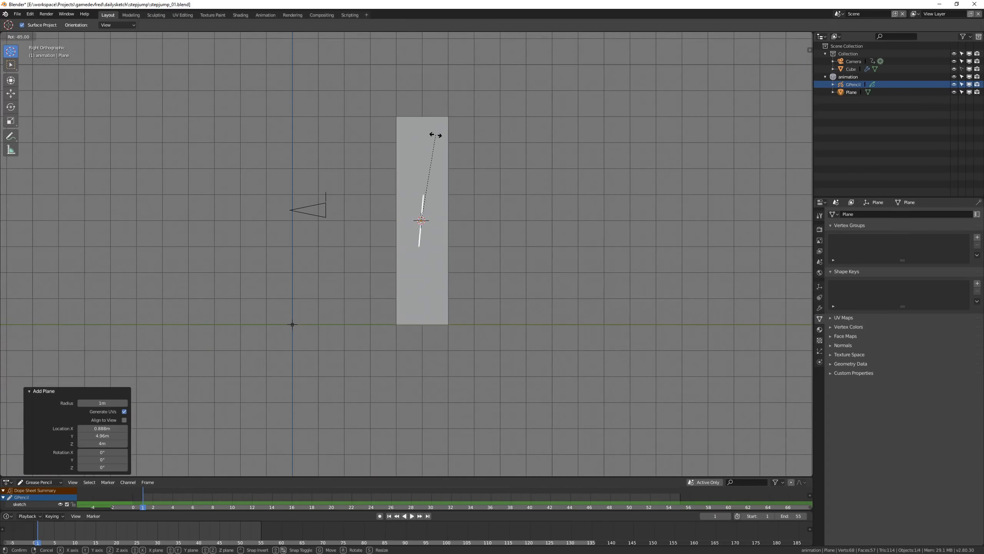
ctrl+click(428, 137)
Step: Move the plane along the Y axis away from the cursor and scale it by about 4.93
key(g)
key(y)
click(470, 179)
mouse_move(431, 194)
middle_down()
mouse_move(466, 195)
mouse_move(448, 203)
middle_up()
scroll(445, 205, up, 2)
key(s)
click(564, 225)
click(819, 309)
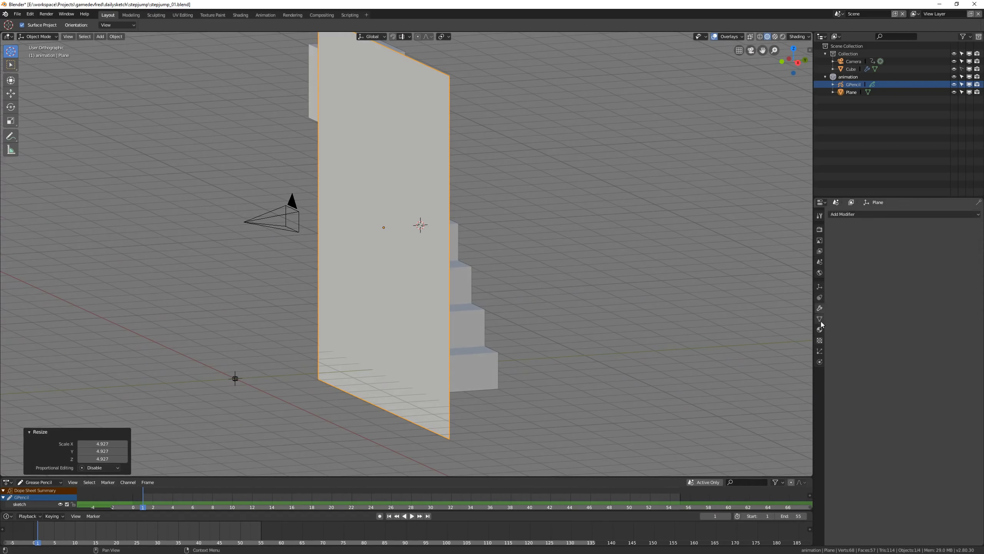
click(820, 318)
click(831, 363)
click(831, 364)
click(831, 356)
click(831, 355)
click(831, 356)
click(831, 356)
Step: Adjust the plane's Viewport Display settings in its object properties
click(820, 287)
click(845, 343)
click(870, 382)
click(870, 356)
middle_drag(320, 222, 331, 221)
click(311, 222)
Step: Return to the camera view, select the Grease Pencil object and make the plane unselectable
key(KP_0)
click(848, 85)
click(962, 93)
Step: Enter Draw mode on the Grease Pencil object and set stroke placement to Surface
click(380, 37)
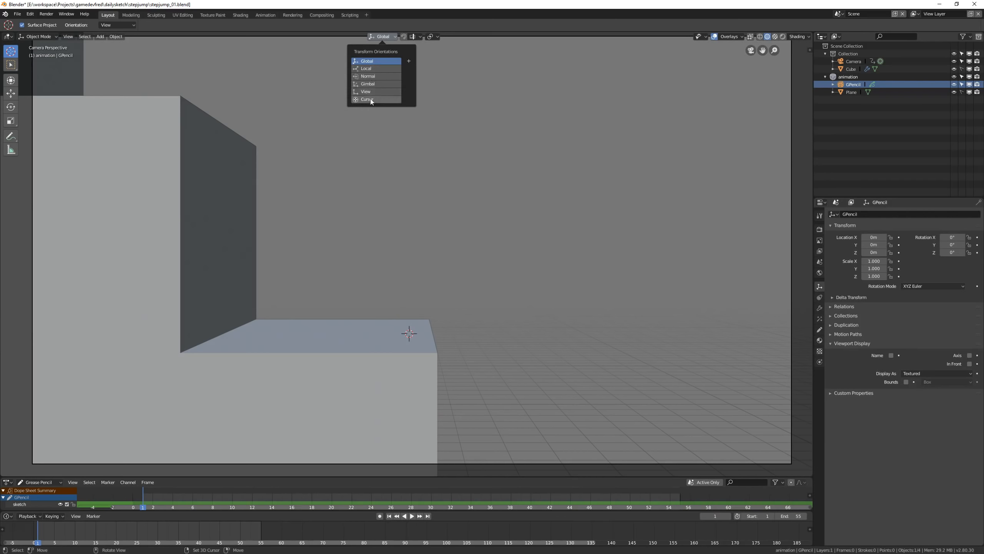
key(ctrl+Tab)
click(385, 36)
click(385, 75)
click(387, 36)
Step: Try test strokes with Surface placement across the stair edge and undo them
drag(378, 251, 415, 395)
key(ctrl+z)
drag(401, 295, 405, 402)
key(ctrl+z)
click(851, 93)
key(ctrl+Tab)
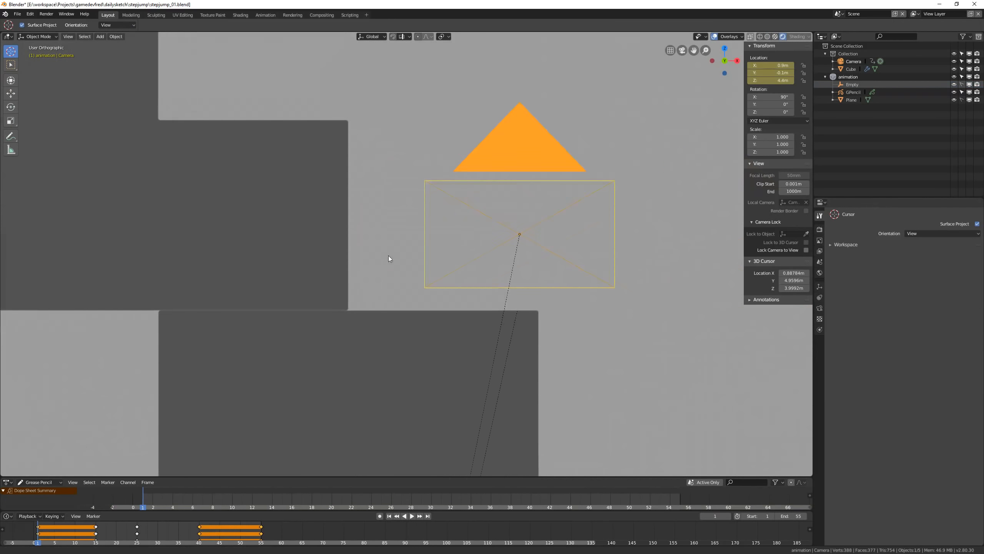
Step: Put the Grease Pencil object in Draw mode in the camera view and choose the Draw Pencil brush
shift+middle_drag(543, 233, 453, 137)
key(KP_0)
scroll(482, 270, up, 3)
click(853, 92)
key(ctrl+Tab)
click(400, 260)
click(898, 264)
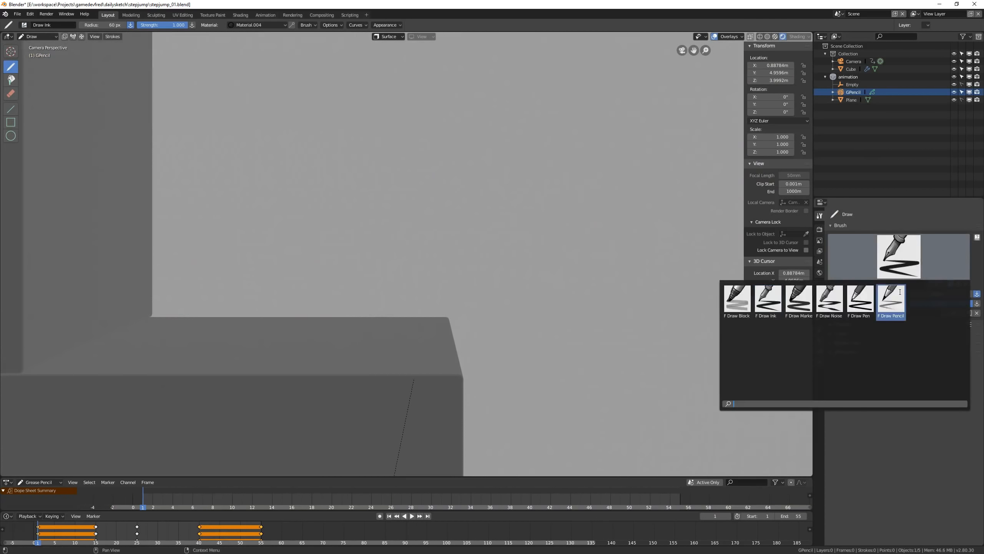
click(891, 301)
scroll(356, 274, up, 3)
scroll(439, 273, down, 2)
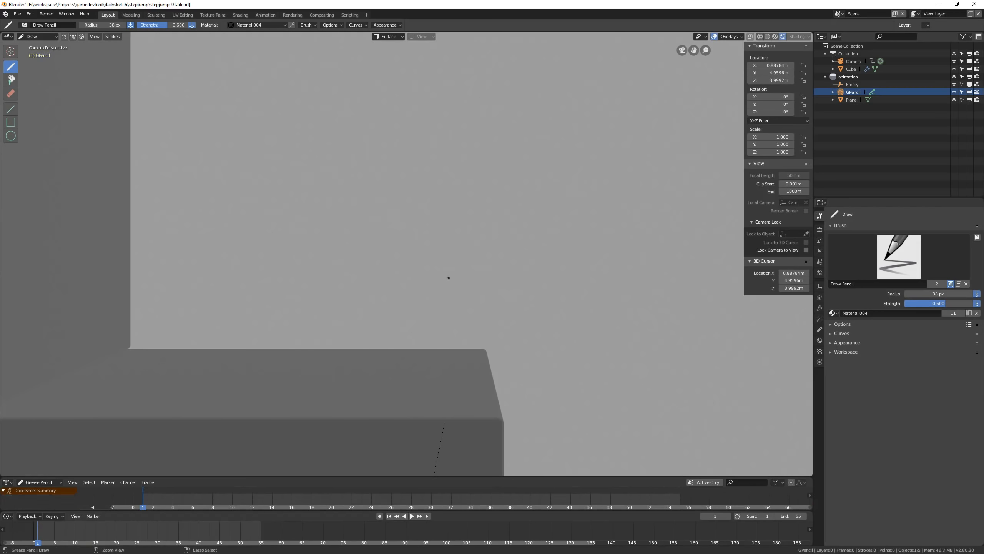
Step: Sketch a standing figure's legs, feet and hips with a torso guide line near the stair's edge
mouse_move(446, 259)
mouse_down()
mouse_move(445, 369)
mouse_move(461, 373)
mouse_up()
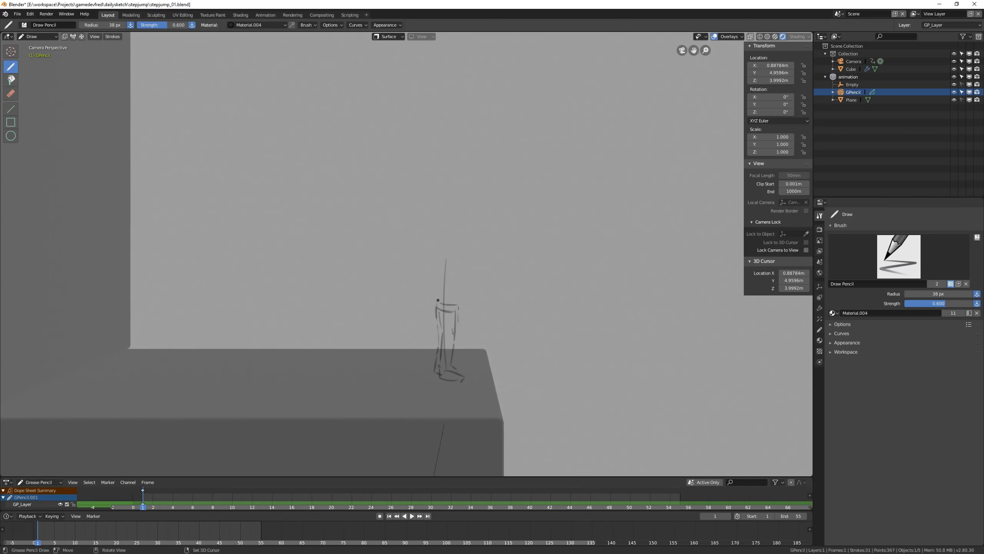
Step: Switch the viewport to LookDev shading and set the view's clip start to 0.201 m
click(723, 38)
click(775, 36)
shift+middle_drag(623, 265, 605, 266)
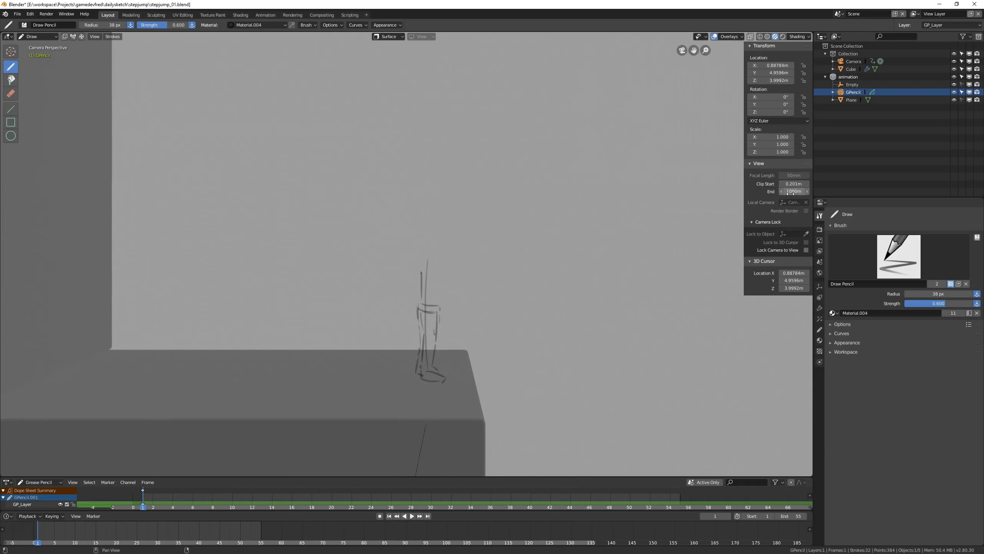
key(n)
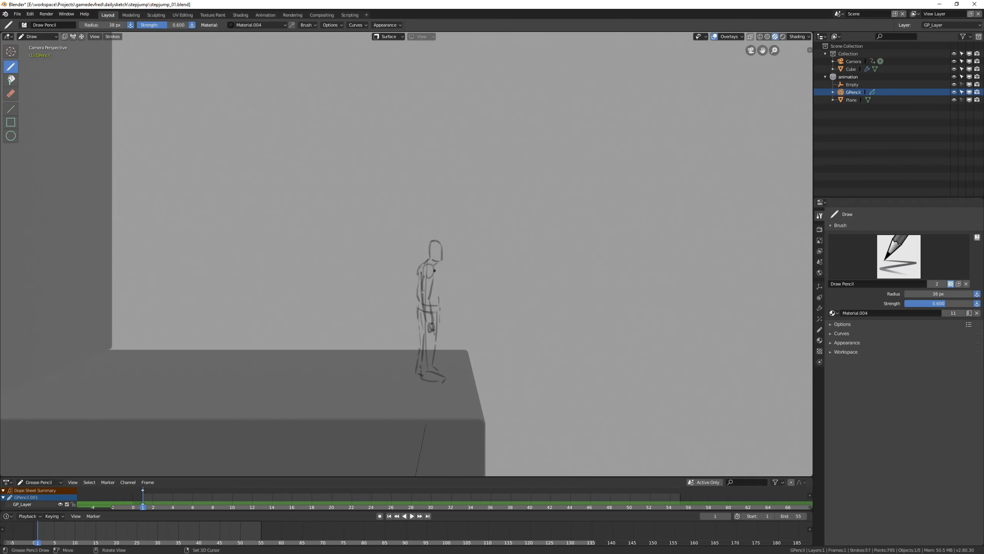
Step: Sketch the figure's upper body, including the torso, arm, head, face and hair
drag(429, 245, 419, 266)
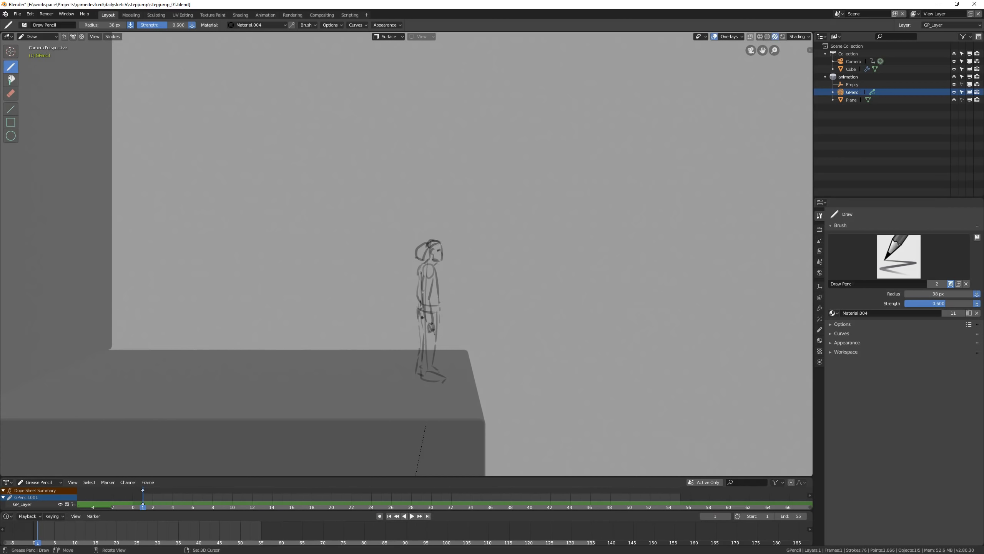
drag(420, 274, 418, 287)
mouse_move(453, 320)
shift+middle_down()
mouse_move(417, 224)
mouse_move(424, 246)
shift+middle_up()
scroll(429, 214, up, 3)
mouse_move(431, 213)
shift+middle_down()
mouse_move(328, 169)
mouse_move(341, 179)
shift+middle_up()
scroll(314, 227, down, 2)
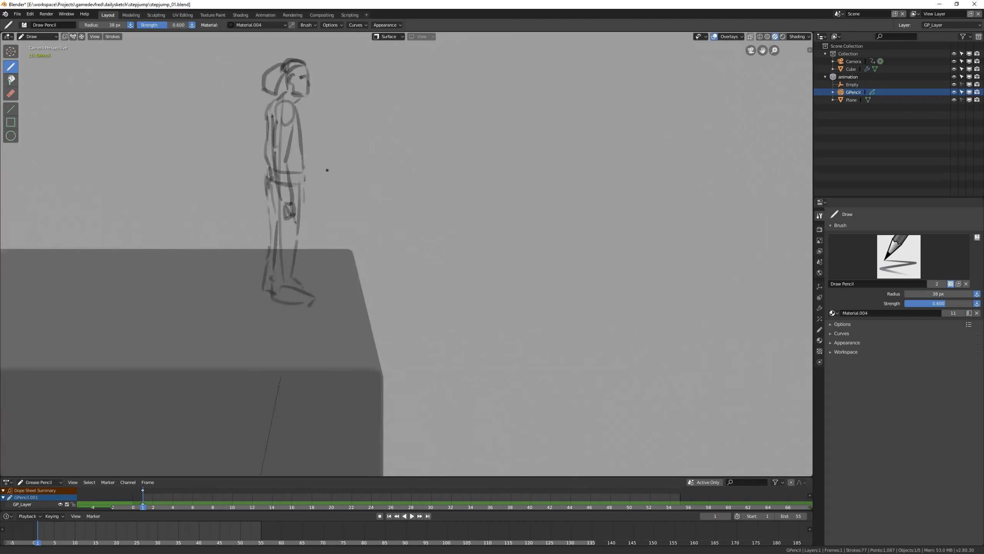
scroll(384, 333, down, 3)
scroll(352, 297, up, 3)
scroll(457, 338, down, 3)
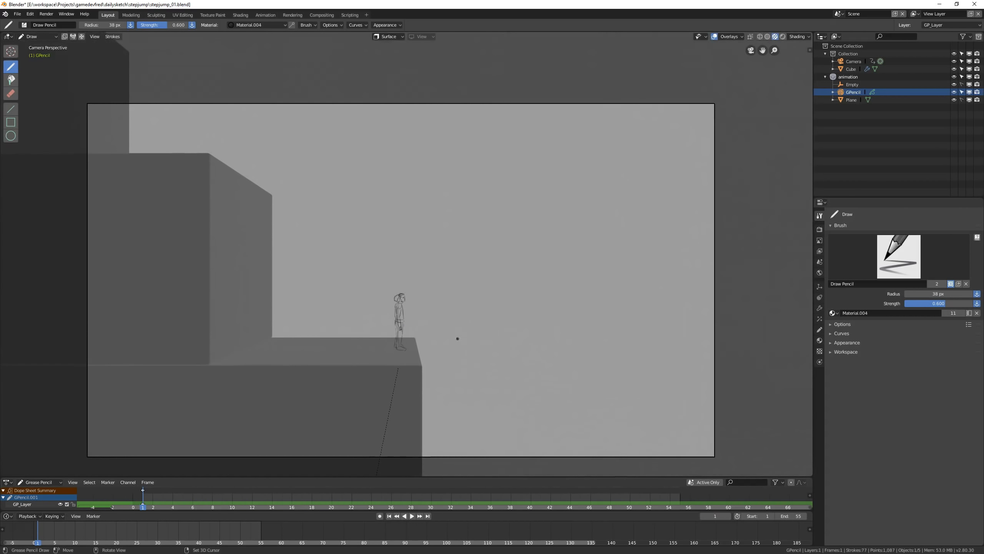
Step: Scale up all strokes of the figure in Edit Mode and reposition it standing on the stair
key(Tab)
click(741, 36)
key(a)
key(s)
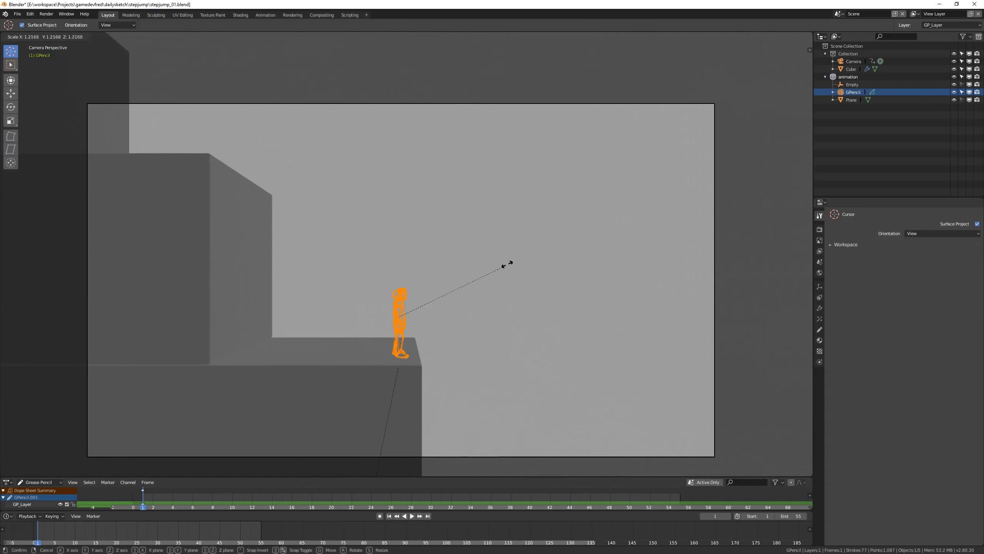
click(573, 268)
key(g)
click(505, 233)
key(s)
click(484, 243)
key(g)
click(466, 271)
key(Tab)
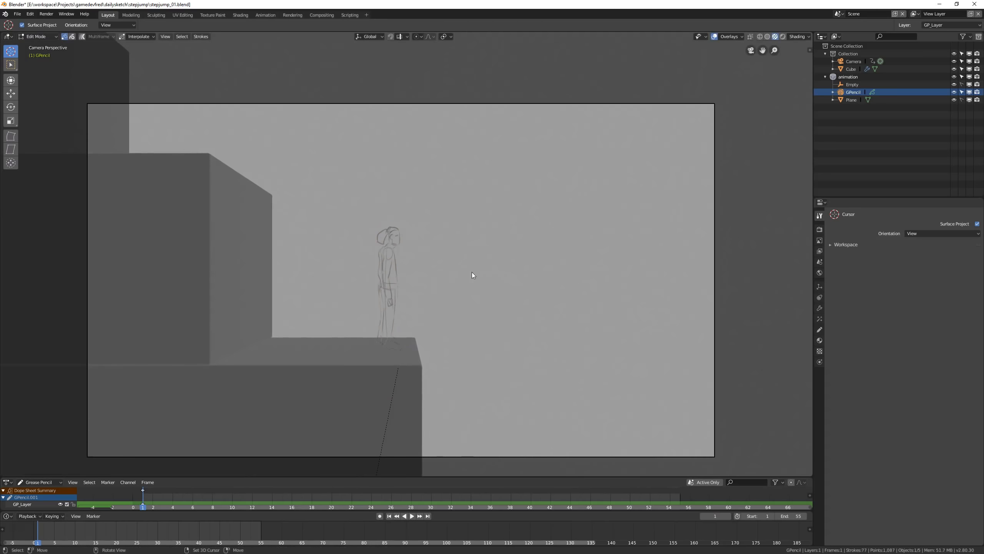
Step: Switch the Grease Pencil object back to Draw mode and move the current frame to 26
scroll(400, 271, up, 3)
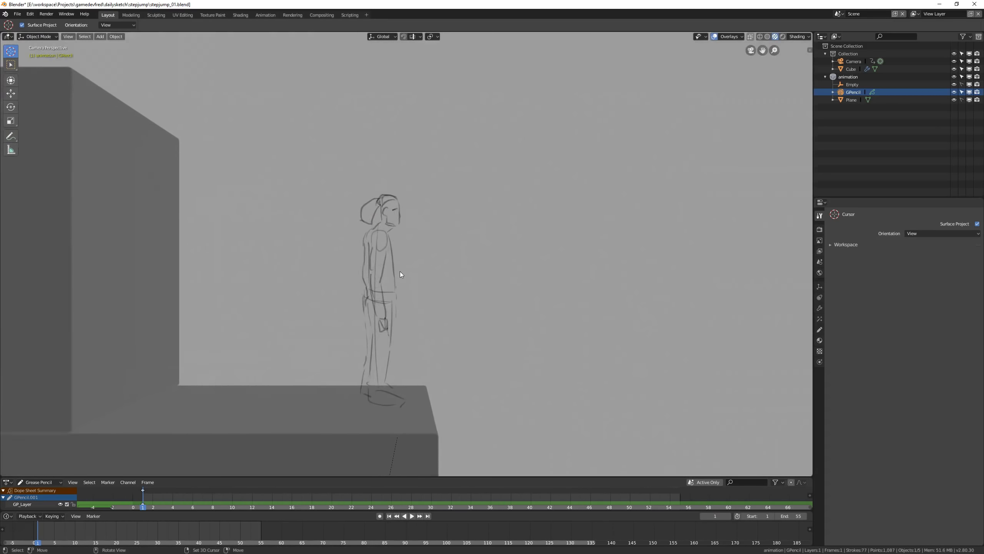
scroll(400, 271, down, 2)
scroll(403, 270, up, 2)
key(ctrl+Tab)
shift+middle_drag(406, 270, 308, 236)
scroll(323, 283, down, 3)
mouse_move(183, 496)
right_down()
mouse_move(429, 498)
mouse_move(351, 498)
mouse_move(391, 492)
right_up()
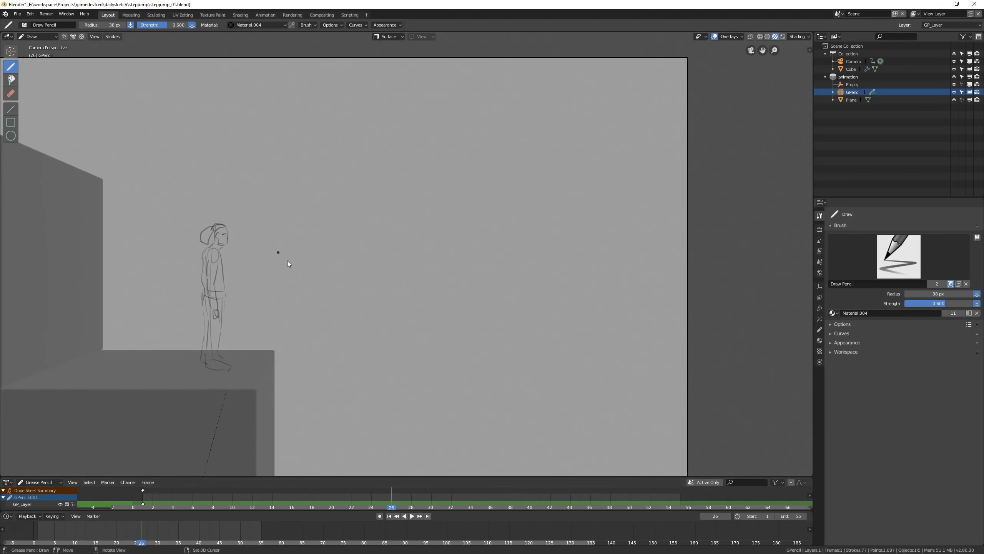
Step: Enable the Fade 3D Objects overlay at 0.604 and brighten the world colour to near white
click(820, 329)
click(740, 37)
click(741, 36)
click(684, 246)
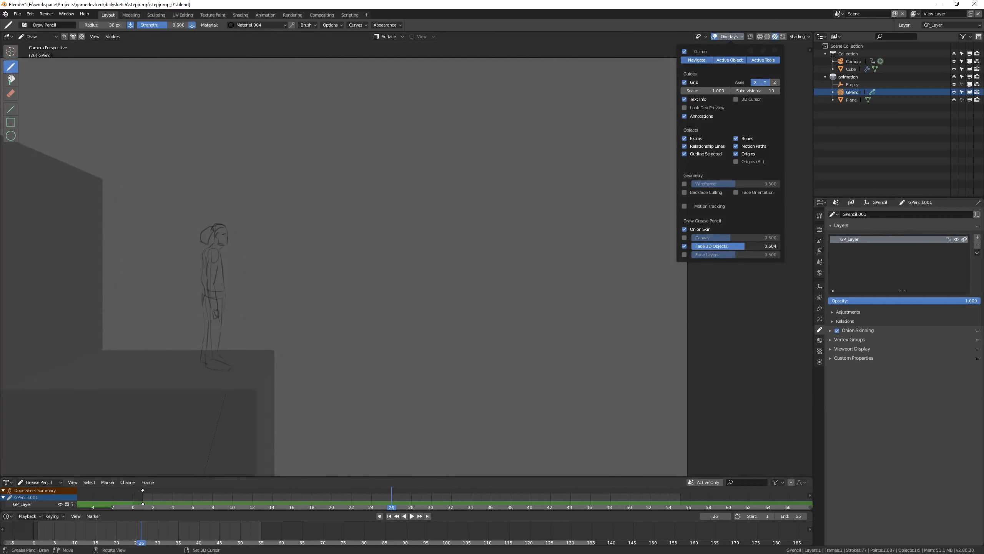
click(820, 273)
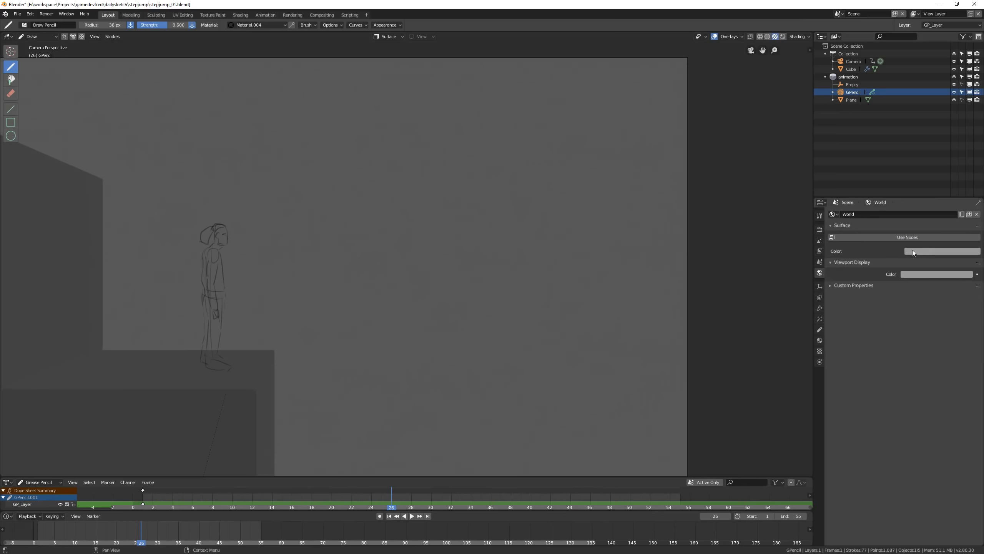
click(934, 250)
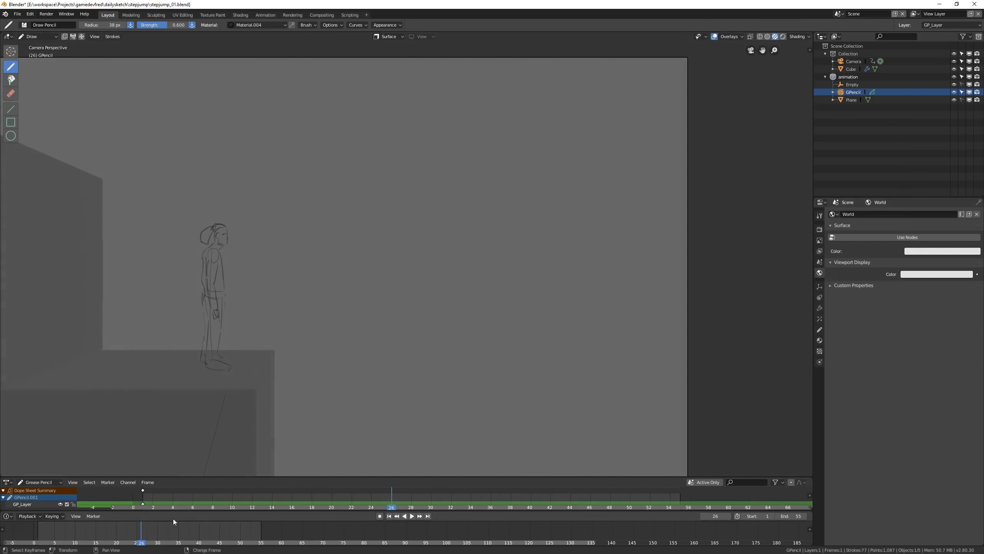
Step: Move all the figure's strokes up and off the stair at frame 26, into mid-air
key(Tab)
key(a)
key(g)
click(540, 235)
key(Tab)
Step: Set the Grease Pencil onion skinning opacity to 0.628 and change its before colour to light green
click(730, 37)
click(819, 329)
click(857, 330)
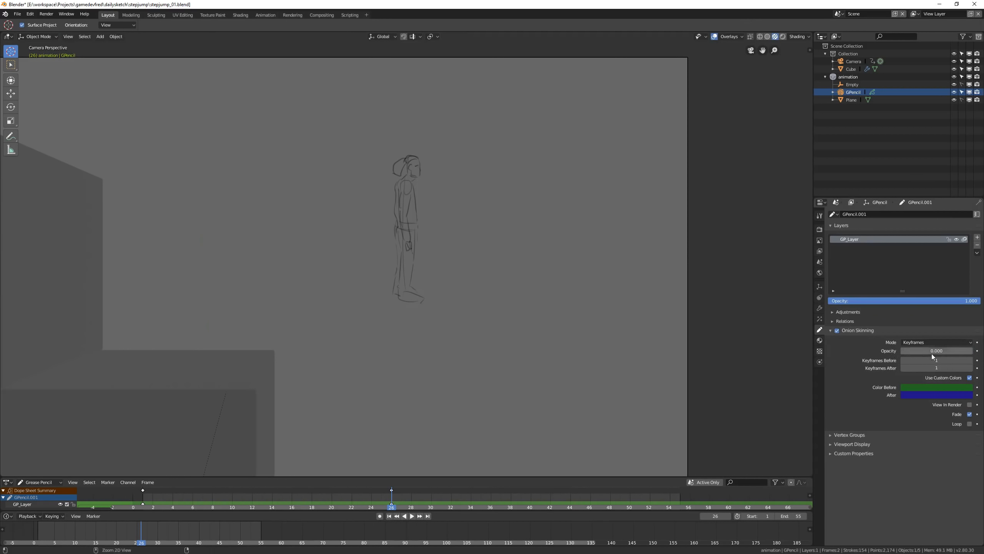
click(943, 387)
drag(967, 316, 915, 308)
mouse_move(967, 297)
mouse_down()
mouse_move(966, 289)
mouse_move(967, 330)
mouse_move(966, 290)
mouse_up()
click(944, 387)
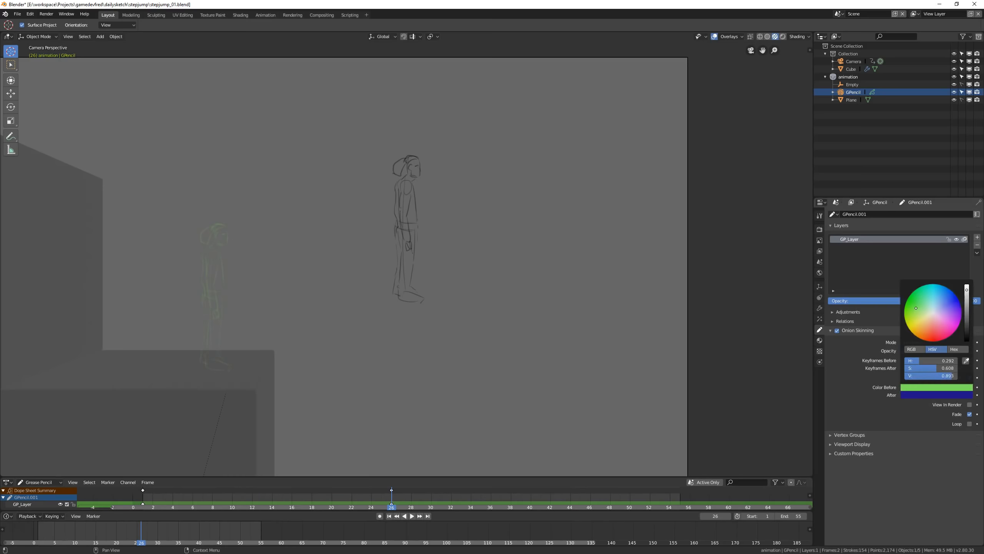
Step: Move all the figure's strokes at frame 26 in Edit Mode and rotate them so the body leans forward
scroll(426, 212, up, 2)
scroll(273, 332, up, 1)
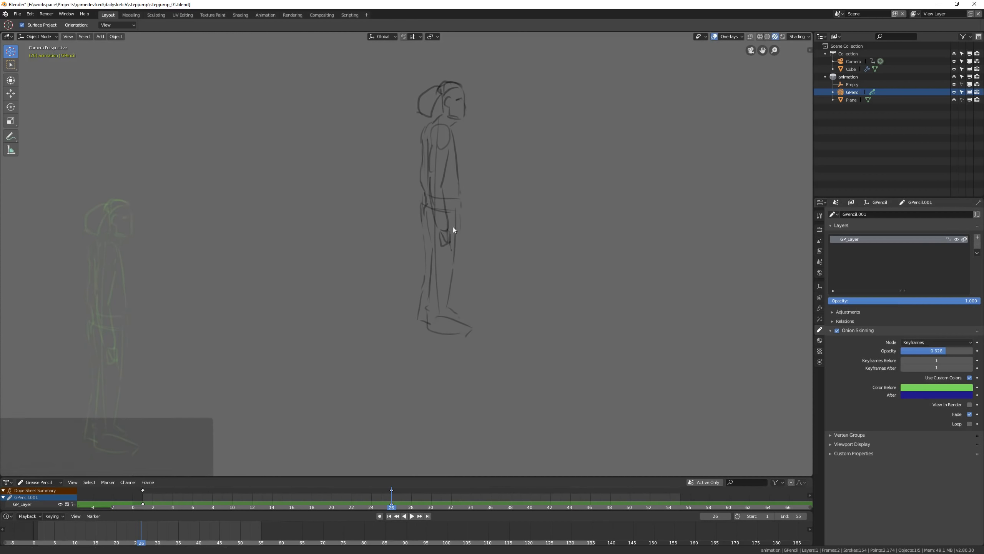
scroll(435, 274, down, 4)
scroll(432, 267, up, 1)
key(Tab)
key(g)
click(383, 213)
scroll(383, 210, up, 2)
scroll(391, 205, up, 1)
key(r)
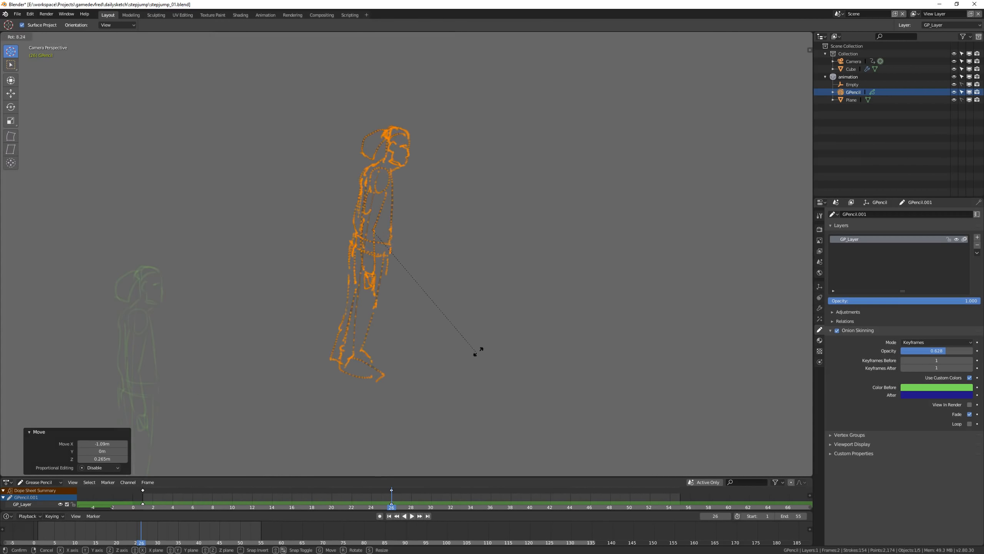
click(616, 441)
key(alt+a)
Step: Select the mid-air figure's leg strokes and move and rotate them toward a bent-knee pose
shift+middle_drag(353, 276, 428, 274)
key(ctrl+Tab)
click(429, 241)
key(Tab)
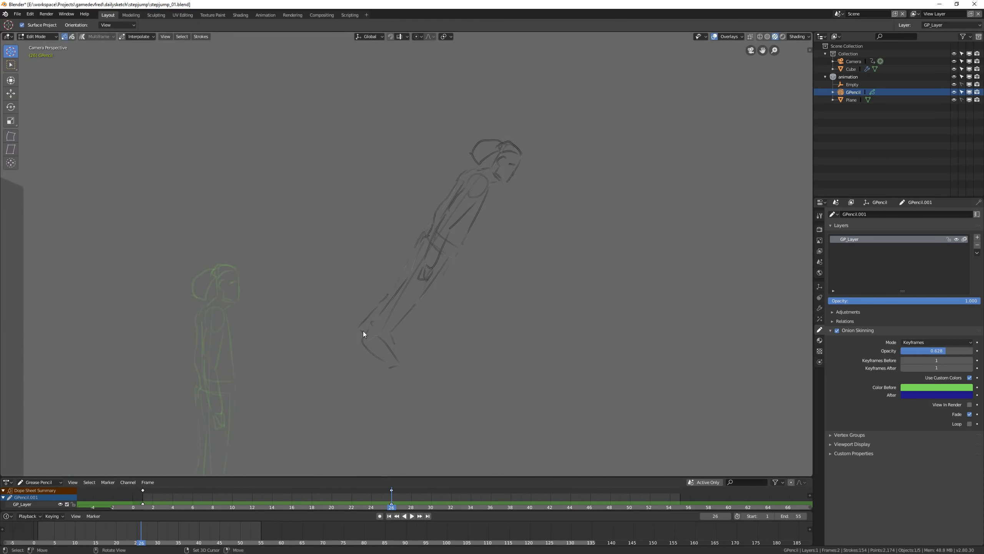
click(370, 329)
key(c)
drag(371, 348, 396, 306)
right_click(451, 332)
key(g)
click(500, 322)
key(r)
click(367, 290)
key(r)
click(569, 204)
Step: Reposition the bent legs in front of the torso to form a seated mid-air pose, and clear the selection
scroll(458, 314, down, 3)
scroll(457, 314, up, 2)
key(g)
click(435, 256)
scroll(434, 256, up, 3)
scroll(433, 255, down, 1)
shift+middle_drag(430, 240, 449, 278)
key(a)
key(ctrl+z)
key(g)
click(488, 274)
key(alt+a)
Step: Box-select the strokes of the figure's head with the Select Box tool
click(10, 64)
key(shift+space)
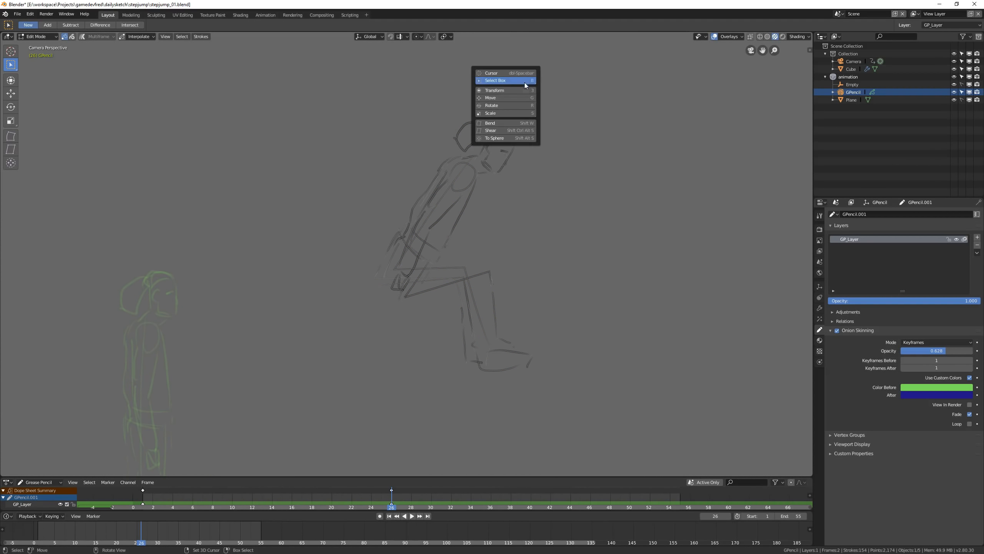
key(Escape)
drag(520, 132, 541, 154)
key(ctrl+z)
key(b)
drag(528, 116, 487, 152)
click(174, 39)
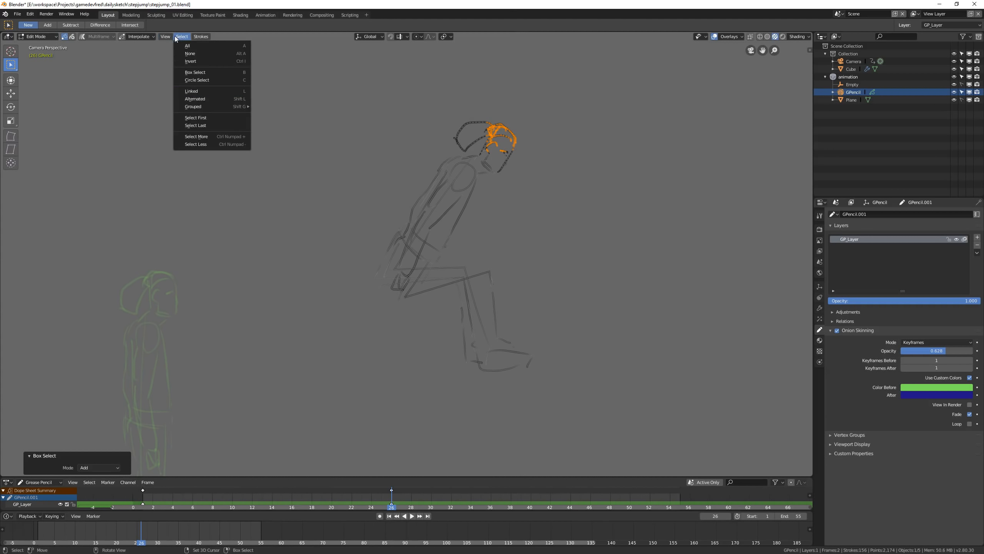
click(513, 122)
Step: Extend the selection over the whole head and hair, and move and rotate the head upright above the shoulders
key(c)
mouse_move(508, 132)
mouse_down()
mouse_move(488, 163)
mouse_move(479, 136)
mouse_up()
right_click(545, 188)
key(g)
click(462, 89)
key(r)
click(440, 100)
key(g)
click(501, 77)
scroll(498, 233, down, 4)
scroll(496, 265, up, 3)
Step: Switch to Draw mode and erase the unwanted torso, arm and leg strokes of the mid-air figure
key(ctrl+Tab)
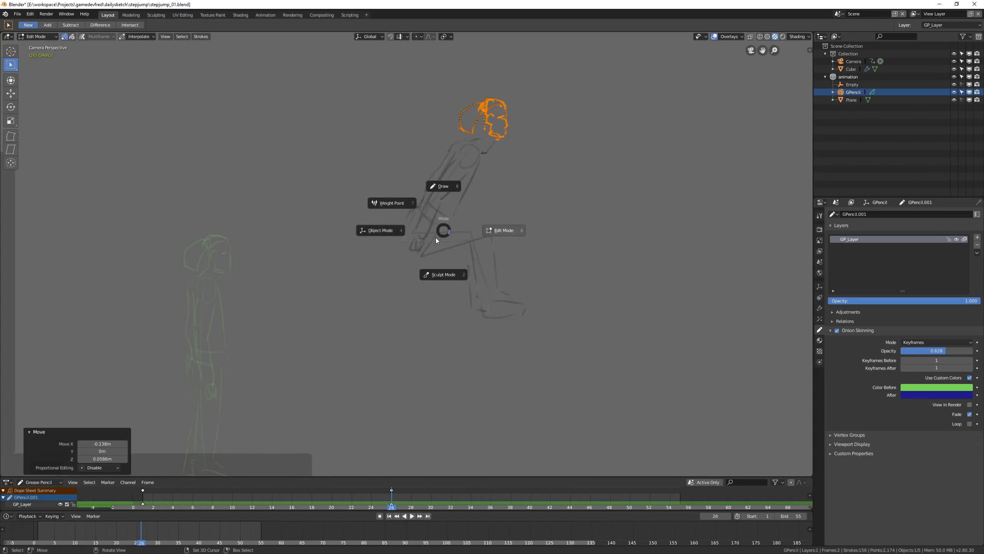
click(444, 194)
mouse_move(445, 214)
ctrl+mouse_down()
mouse_move(420, 237)
mouse_move(462, 193)
mouse_move(535, 323)
ctrl+mouse_up()
Step: Box-select the figure's lower legs in Edit Mode, and move and rotate them forward beneath the thighs
key(Tab)
key(alt+a)
key(b)
key(g)
click(562, 307)
key(r)
click(562, 329)
Step: Return to Draw mode, set the brush radius to 54 px, and redraw the frame 26 figure's thighs and shoulder
key(Tab)
drag(485, 135, 506, 173)
key(ctrl+z)
key(f)
click(475, 179)
drag(486, 136, 443, 215)
key(ctrl+z)
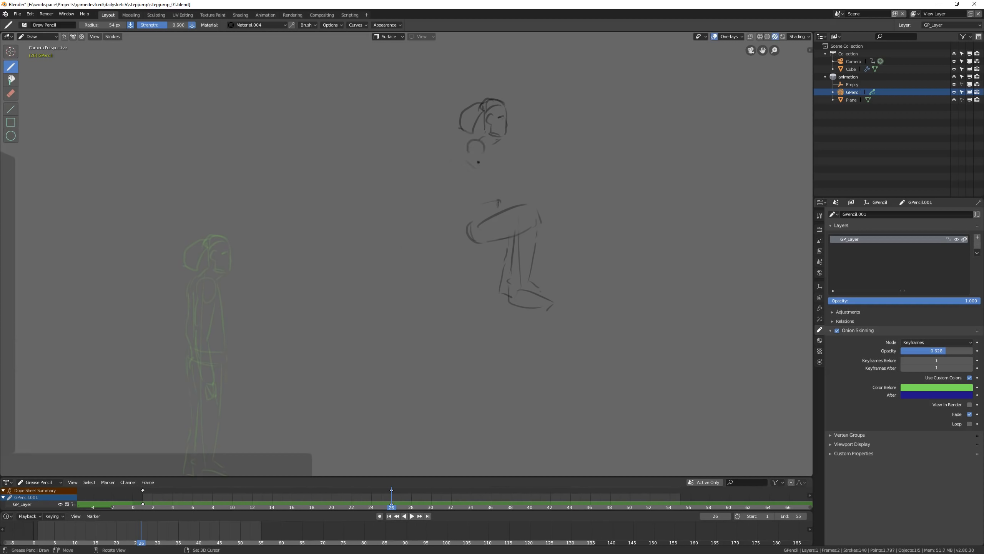
key(ctrl+z)
Step: Draw the torso and both forward-reaching arms with hands, and replace the hair with a ponytail flying upward
drag(497, 175, 529, 153)
drag(532, 142, 540, 141)
drag(535, 136, 550, 139)
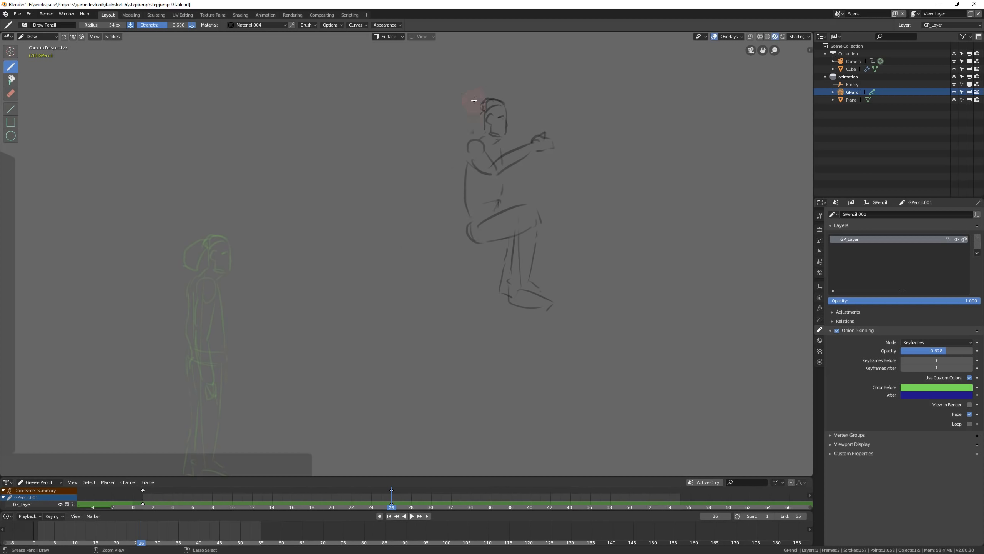
key(ctrl+z)
drag(482, 101, 466, 86)
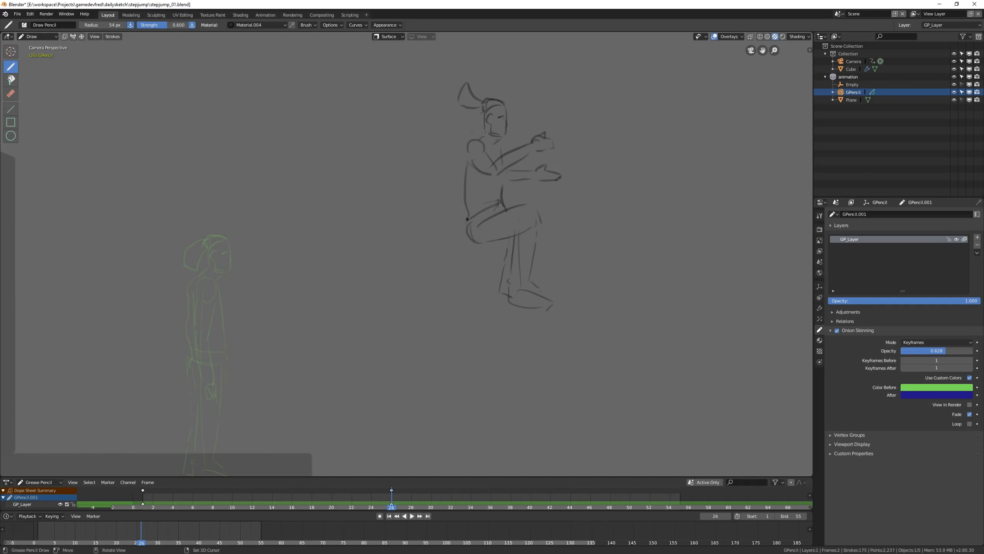
Step: At frame 14, move all strokes of the standing figure into mid-air between the two poses and rotate them about -6°
key(space)
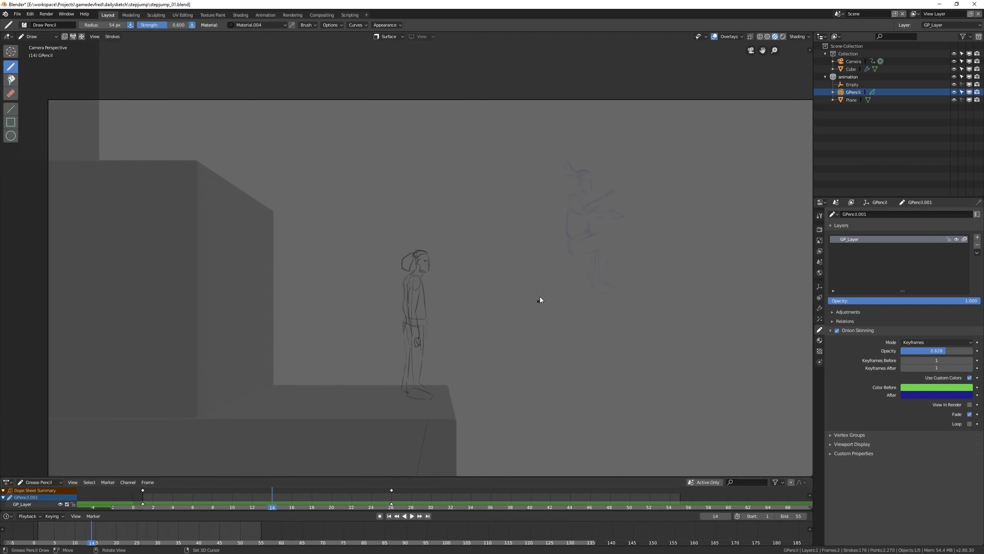
key(space)
key(ctrl+Tab)
click(399, 312)
key(a)
key(g)
click(469, 230)
key(r)
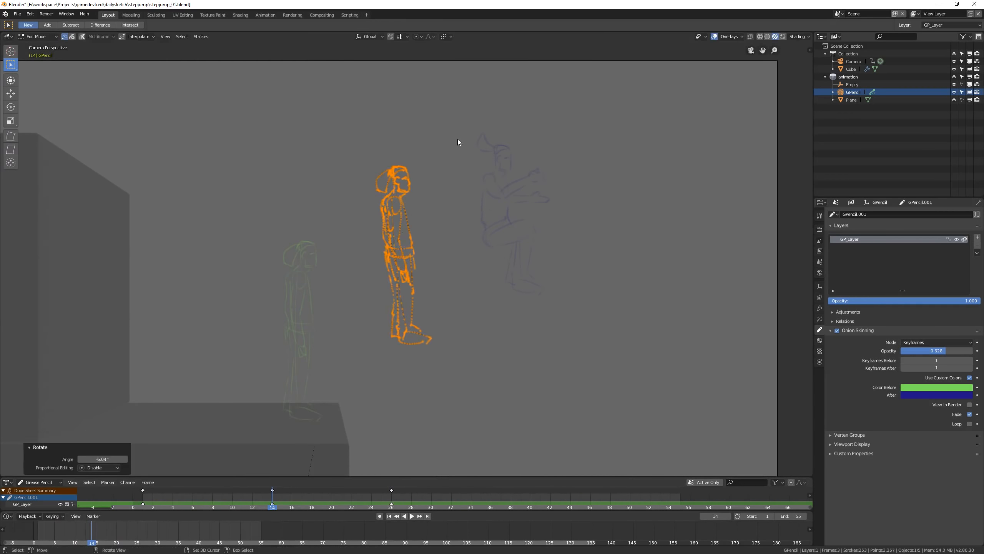
click(451, 137)
Step: Erase the torso and arm strokes of the frame 14 figure in Draw mode
scroll(422, 135, up, 3)
key(alt+a)
shift+middle_drag(388, 133, 397, 161)
ctrl+drag(395, 212, 352, 248)
key(ctrl+Tab)
click(394, 231)
ctrl+drag(393, 209, 373, 187)
ctrl+drag(406, 259, 403, 268)
shift+middle_drag(426, 249, 437, 196)
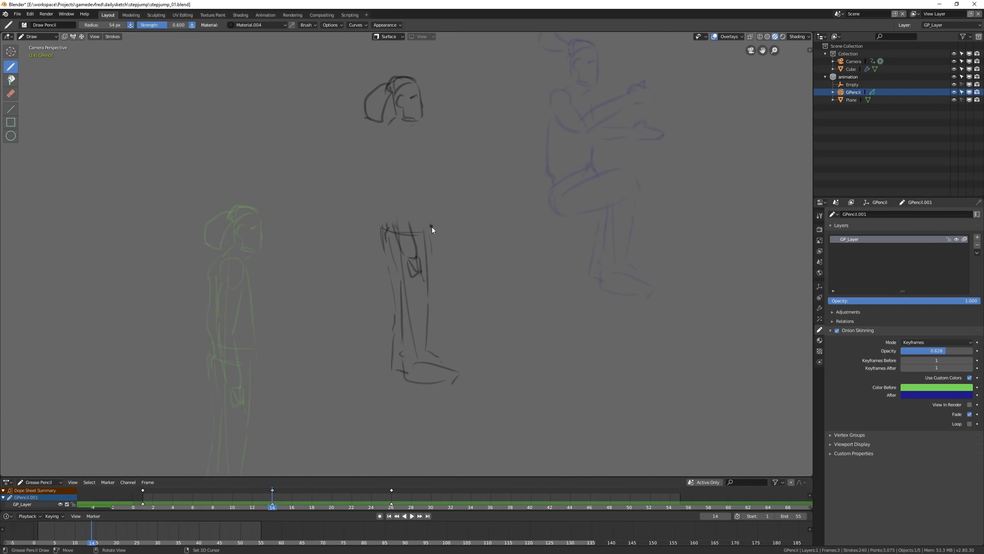
Step: Box-select the frame 14 figure's legs in Edit Mode, rotate them to trail backward and move them under the body
key(Tab)
drag(354, 190, 471, 417)
key(r)
click(422, 438)
key(g)
click(531, 381)
key(alt+a)
Step: Erase the leftover hand and waist strokes around the frame 14 figure's hips
mouse_move(390, 241)
shift+middle_down()
mouse_move(426, 191)
mouse_move(416, 241)
shift+middle_up()
key(Tab)
mouse_move(426, 225)
ctrl+mouse_down()
mouse_move(415, 250)
mouse_move(401, 226)
ctrl+mouse_up()
shift+middle_drag(426, 149, 427, 187)
Step: Draw the frame 14 figure's shoulder, both arms reaching up and forward, and the torso down to the waistline
key(ctrl+Tab)
click(440, 165)
key(ctrl+z)
key(ctrl+z)
drag(408, 192, 416, 191)
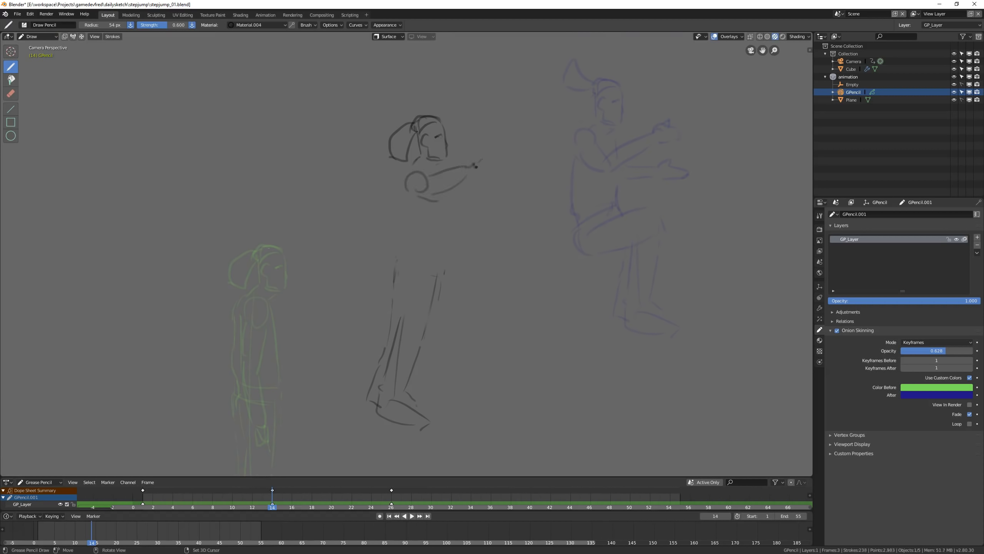
drag(457, 146, 485, 122)
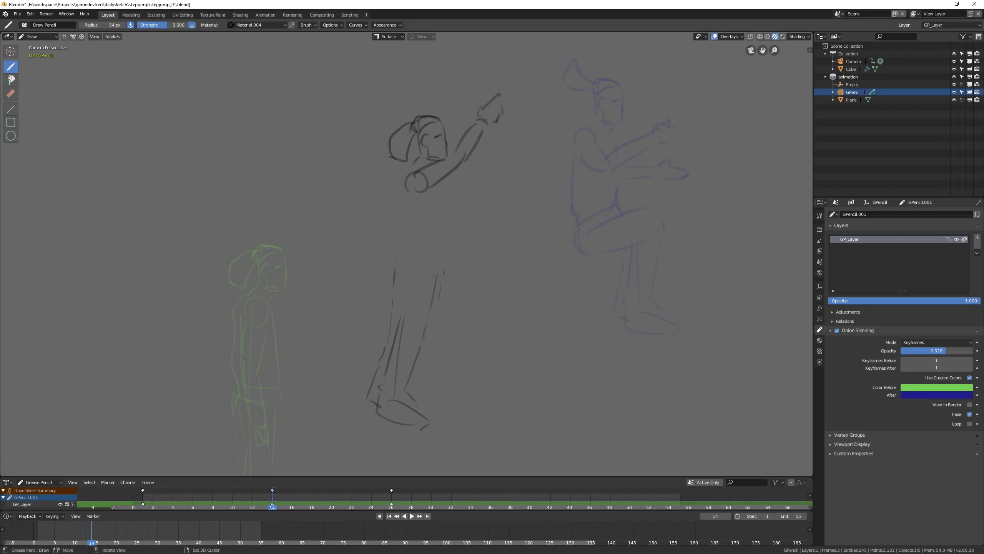
key(ctrl+z)
drag(398, 257, 438, 252)
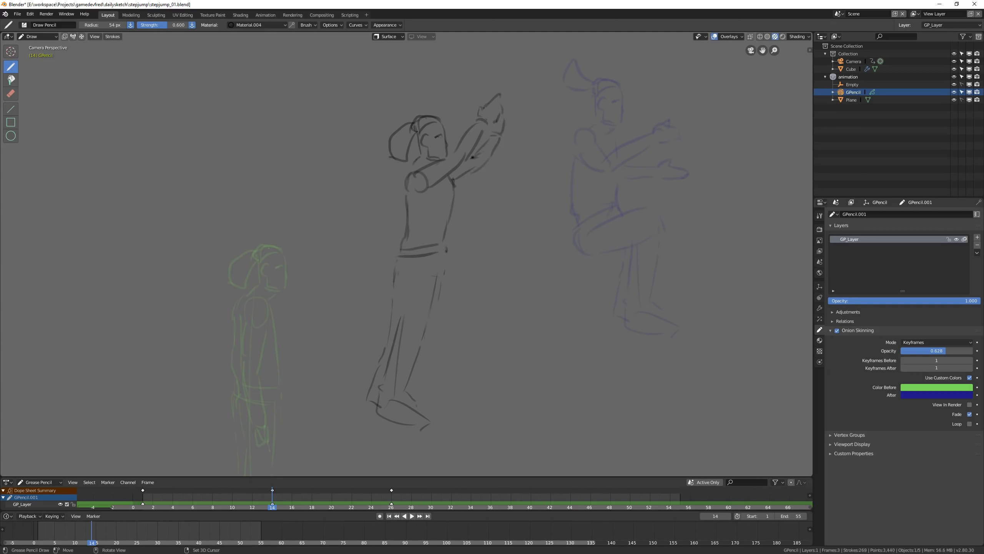
Step: Erase the frame 14 figure's loose hair and redraw it falling close behind the head
ctrl+drag(395, 130, 392, 150)
shift+middle_drag(417, 164, 422, 107)
drag(428, 105, 416, 120)
drag(412, 126, 411, 154)
Step: Redraw the frame 14 figure's legs and feet with one knee bent forward and the other leg trailing behind
shift+middle_drag(425, 353, 446, 309)
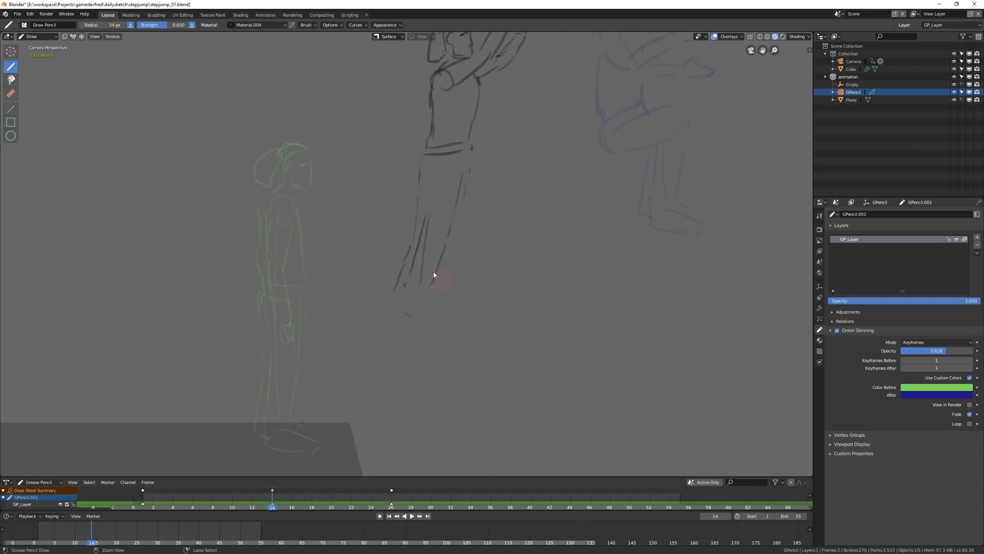
key(ctrl+z)
key(ctrl+z)
drag(437, 171, 467, 211)
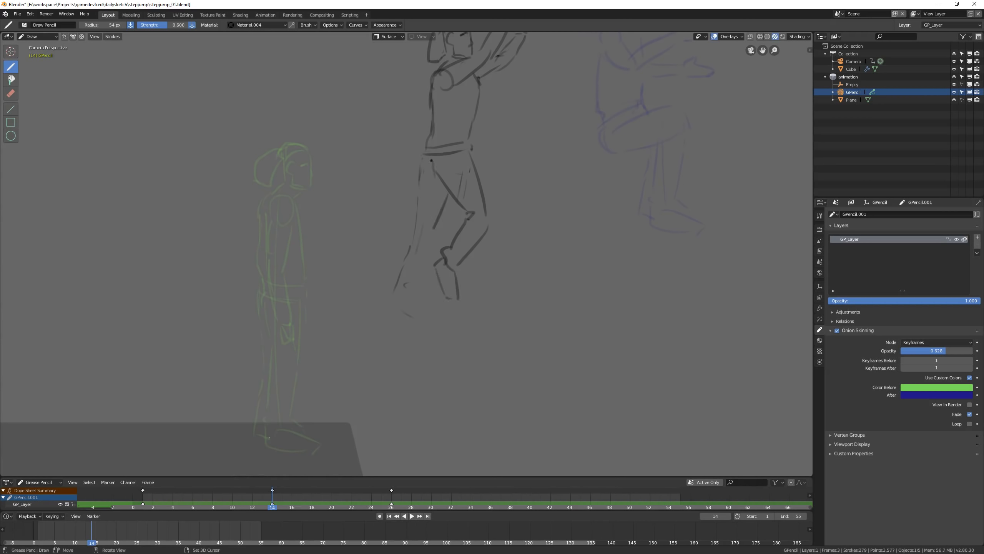
drag(430, 250, 409, 299)
Step: Play back the jump animation and scrub through its frames to review the three poses
key(Home)
key(space)
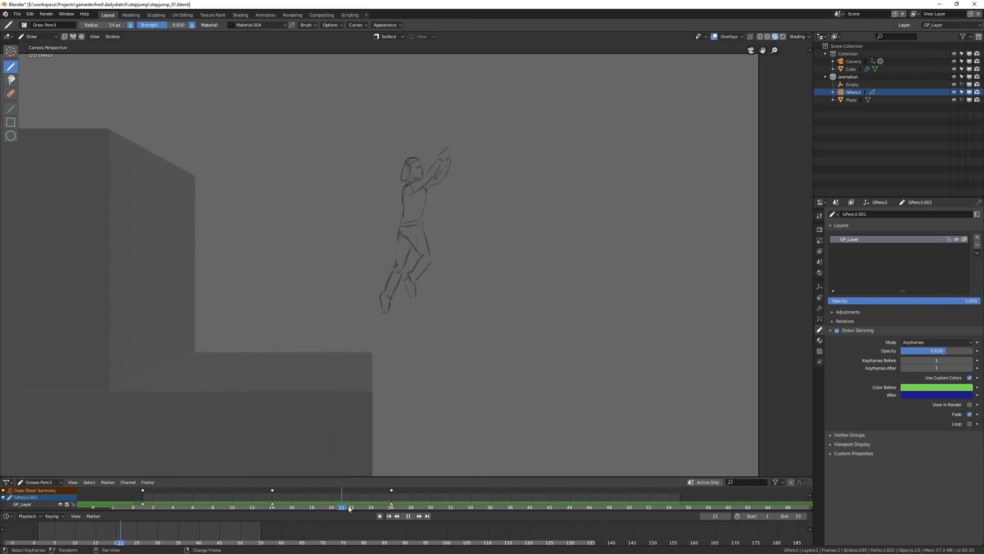
right_drag(419, 495, 158, 499)
Step: Switch to Edit Mode, scrub through the animation, clear the stroke selection and return to frame 1
key(Tab)
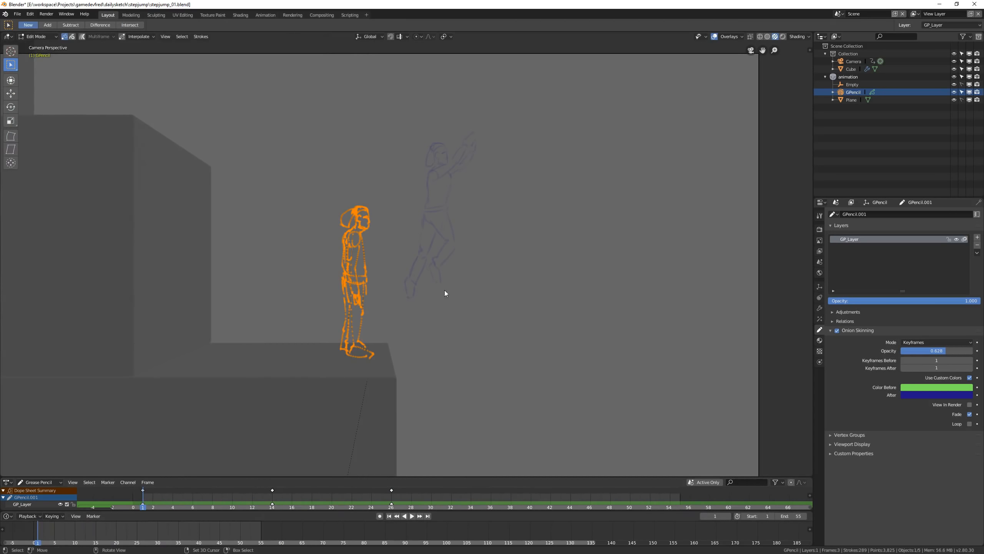
key(shift+Right)
key(shift+Left)
right_drag(88, 527, 261, 528)
scroll(366, 303, down, 4)
key(ctrl+Tab)
key(a)
key(alt+a)
key(shift+Left)
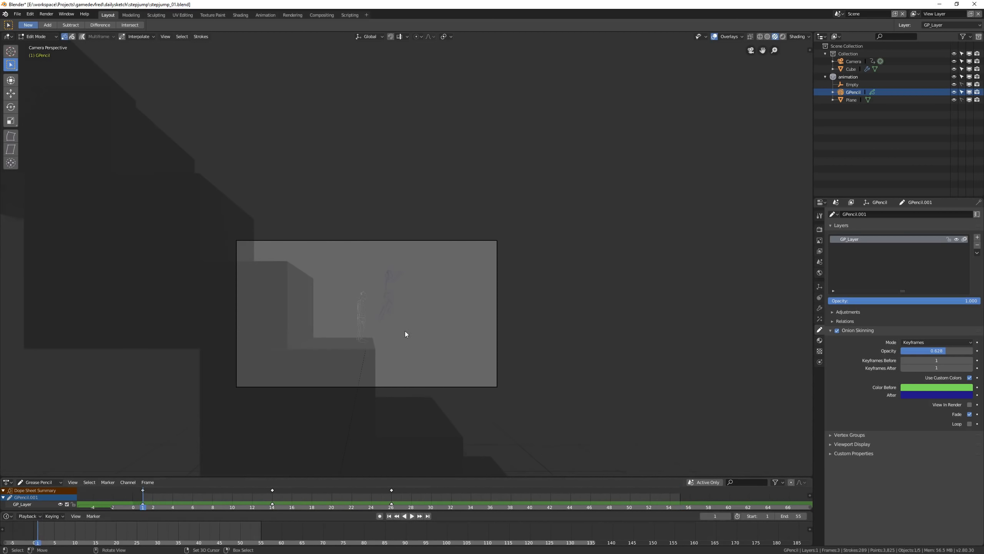
Step: Return to Object Mode and save the file
key(Tab)
key(ctrl+s)
click(449, 360)
Step: Duplicate the frame 1 Grease Pencil keyframe and place the copy at frame 55
click(144, 496)
key(shift+Right)
right_click(655, 495)
drag(570, 476, 537, 453)
right_click(142, 483)
click(142, 483)
click(95, 482)
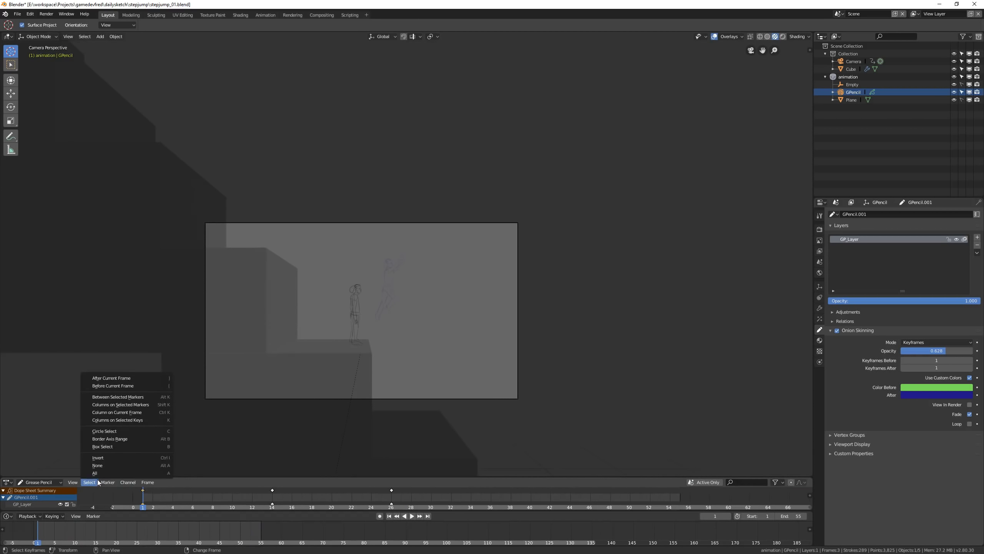
mouse_move(115, 482)
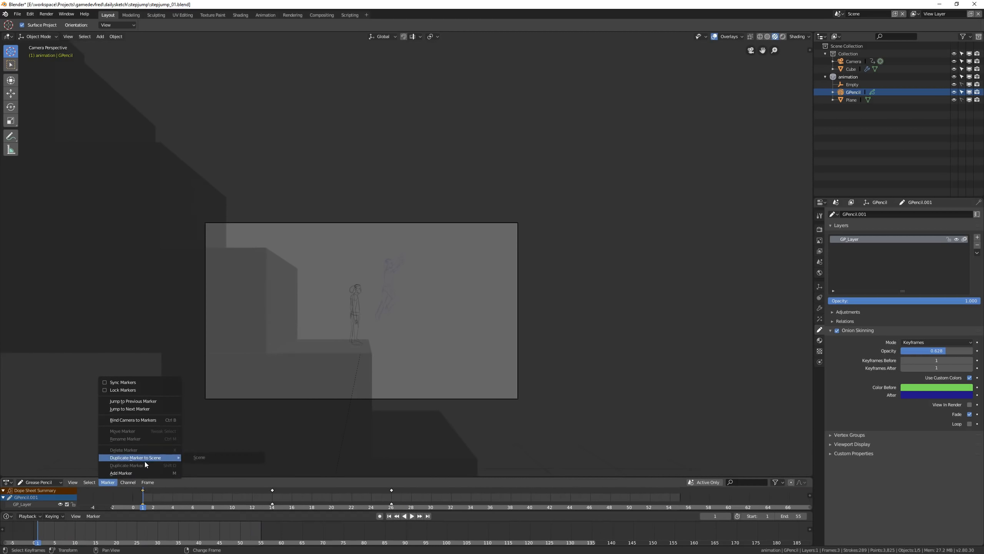
mouse_move(148, 482)
click(170, 518)
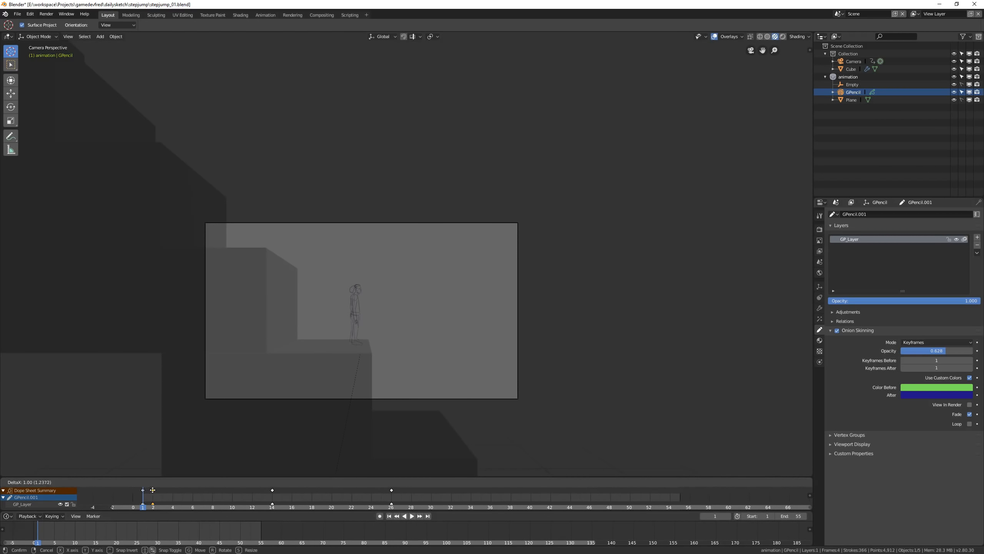
click(470, 322)
Step: In Edit Mode, move all strokes of the frame 55 drawing onto the stair step and compare with frame 1
key(Tab)
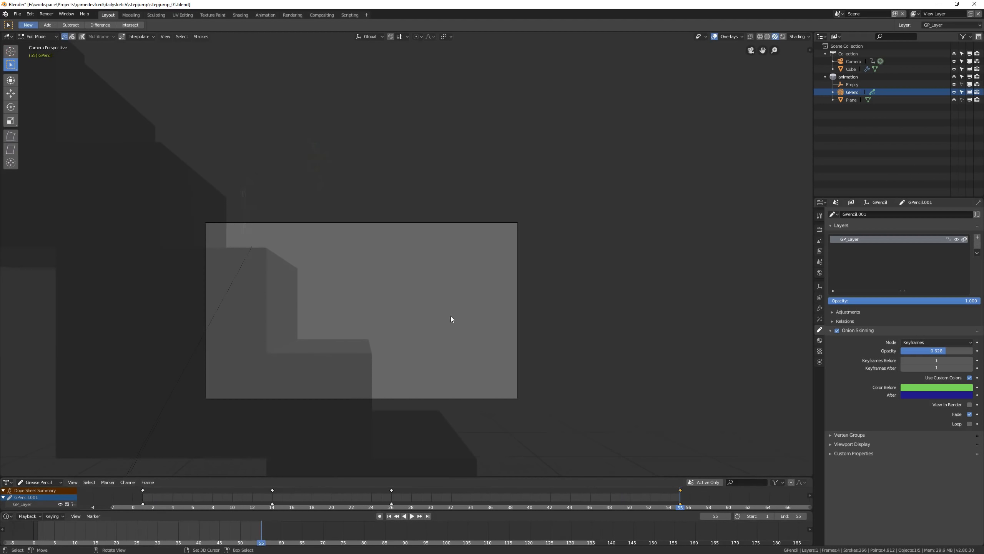
key(a)
key(g)
click(475, 414)
right_click(143, 496)
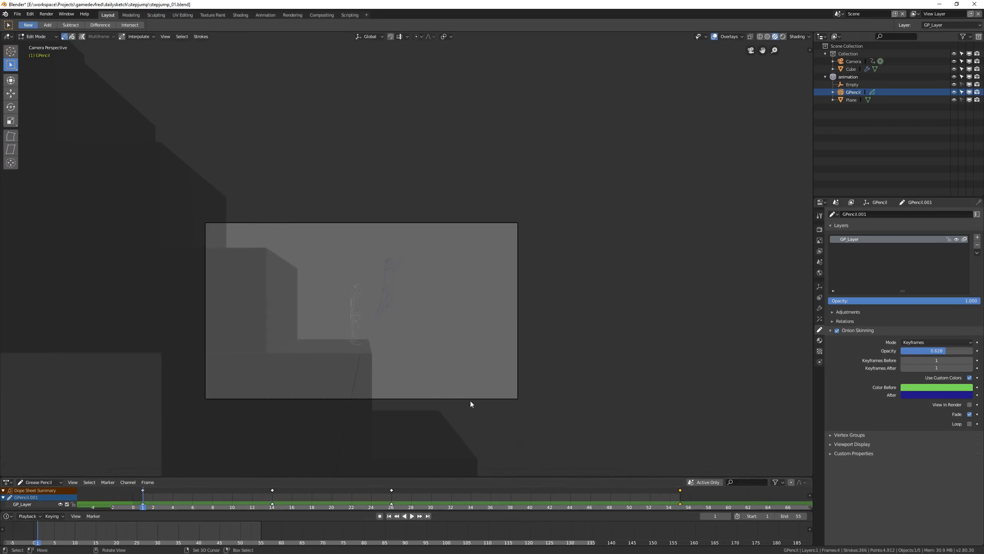
scroll(690, 463, up, 7)
right_click(681, 497)
right_click(143, 496)
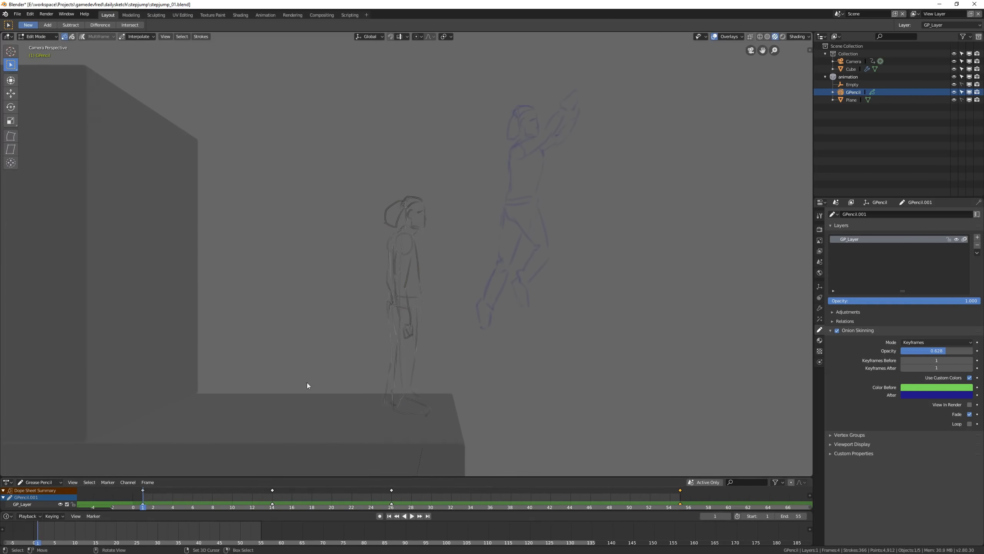
Step: Nudge the frame 55 figure repeatedly to match its frame 1 position, flipping between both frames to compare
key(ctrl+Tab)
right_click(680, 497)
right_click(143, 497)
right_click(680, 497)
key(ctrl+Tab)
click(548, 362)
key(g)
key(ctrl+Tab)
click(573, 329)
right_click(143, 497)
right_click(681, 498)
key(ctrl+Tab)
click(529, 345)
key(ctrl+Tab)
click(499, 345)
right_click(143, 498)
right_click(681, 497)
key(ctrl+Tab)
click(599, 390)
key(g)
key(ctrl+Tab)
click(613, 353)
right_click(143, 496)
right_click(680, 495)
key(ctrl+Tab)
click(474, 335)
key(g)
key(ctrl+Tab)
right_click(144, 497)
right_click(681, 497)
key(ctrl+Tab)
click(457, 373)
key(g)
key(ctrl+Tab)
click(456, 328)
right_click(143, 497)
right_click(680, 498)
key(ctrl+Tab)
click(472, 315)
key(g)
key(ctrl+Tab)
click(465, 325)
right_click(143, 496)
right_click(679, 494)
key(ctrl+Tab)
key(g)
key(ctrl+Tab)
right_click(143, 496)
right_click(680, 496)
Step: At frame 34, create a key drawing by moving the crouching figure's strokes down into mid-air above the stair step
right_drag(393, 498, 472, 503)
key(ctrl+Tab)
click(483, 253)
key(g)
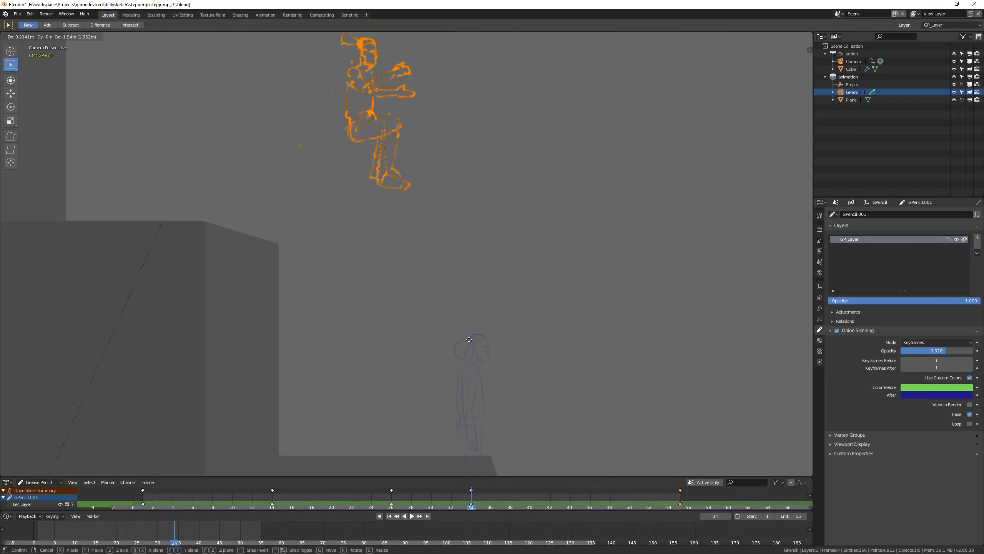
click(431, 212)
shift+middle_drag(443, 212, 477, 239)
key(g)
click(480, 283)
key(g)
click(490, 304)
shift+middle_drag(491, 302, 509, 280)
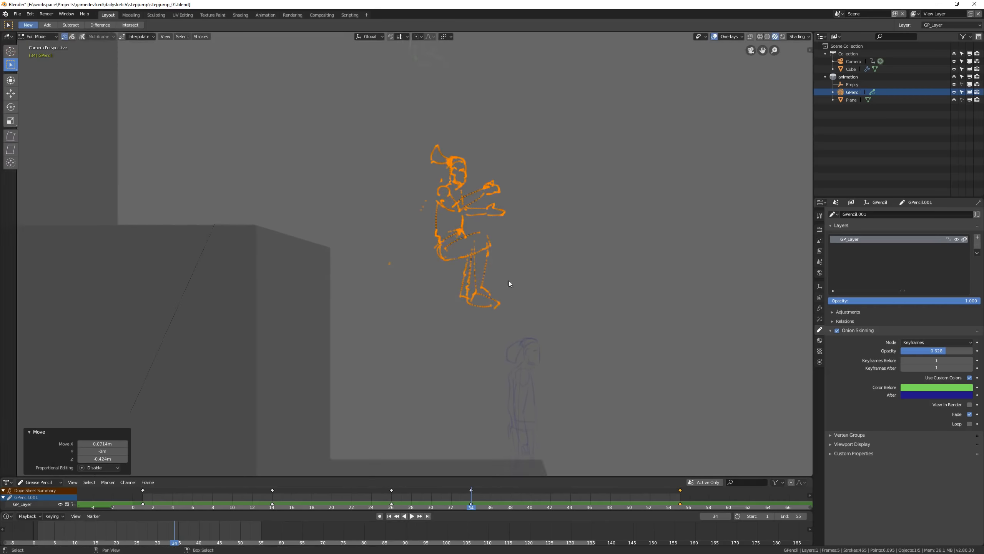
Step: Switch to Draw Mode and erase the frame 34 figure's arms, torso and legs, keeping the head and hair
key(Tab)
scroll(445, 214, up, 2)
key(Tab)
scroll(491, 221, down, 4)
scroll(489, 225, up, 5)
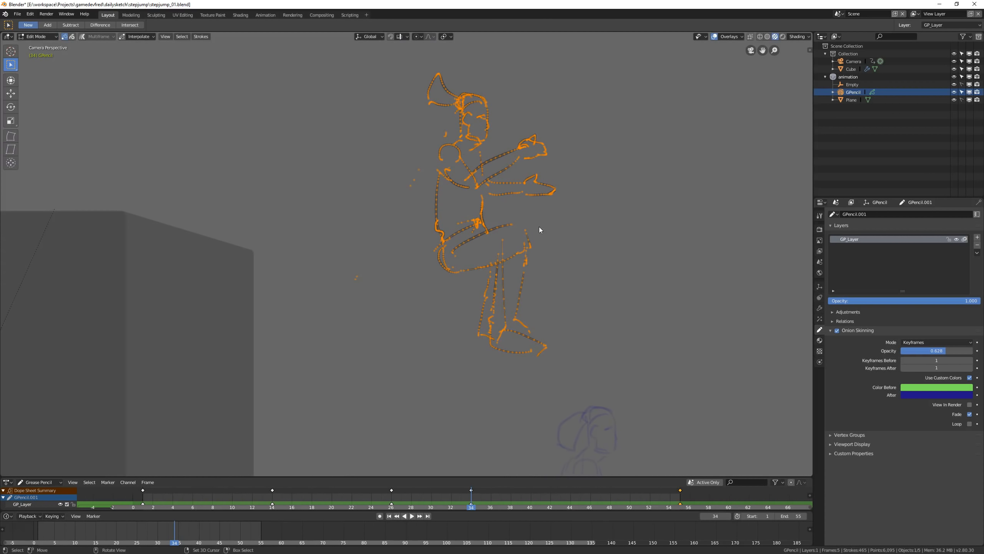
key(Tab)
mouse_move(533, 239)
ctrl+mouse_down()
mouse_move(457, 158)
mouse_move(505, 213)
ctrl+mouse_up()
Step: Draw the frame 34 figure's torso and both arms raised straight overhead with open hands
shift+middle_drag(458, 108, 475, 92)
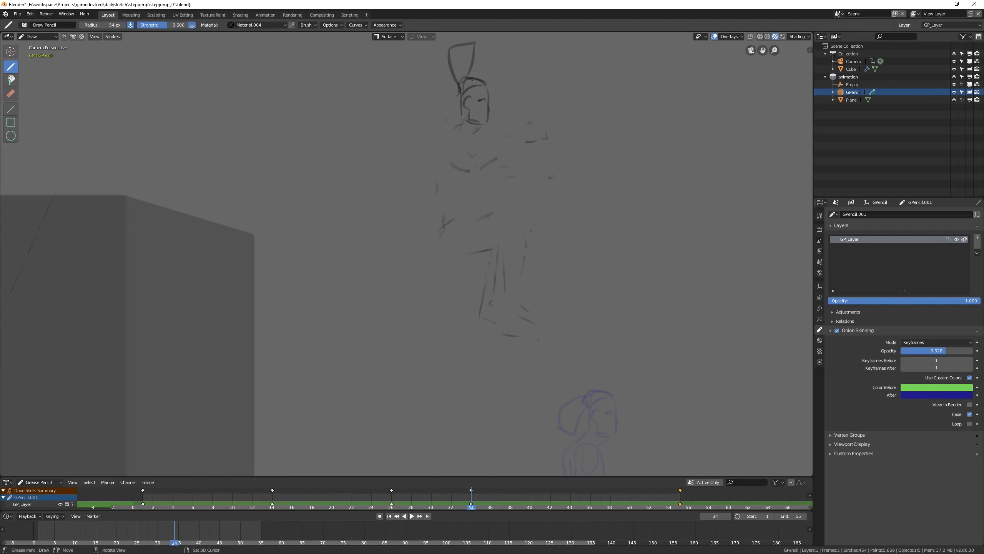
drag(499, 114, 469, 151)
drag(504, 76, 499, 108)
shift+middle_drag(504, 104, 492, 156)
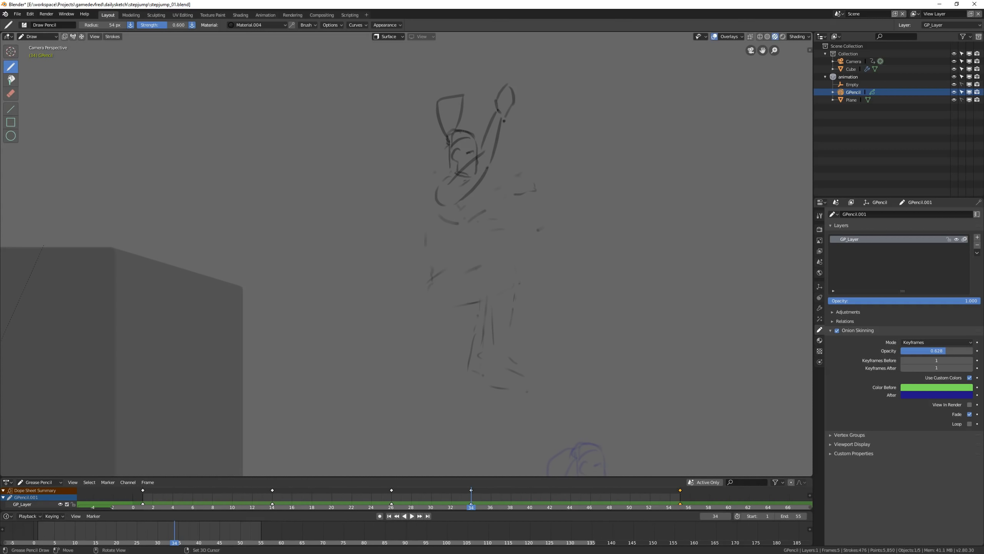
shift+middle_drag(498, 128, 504, 103)
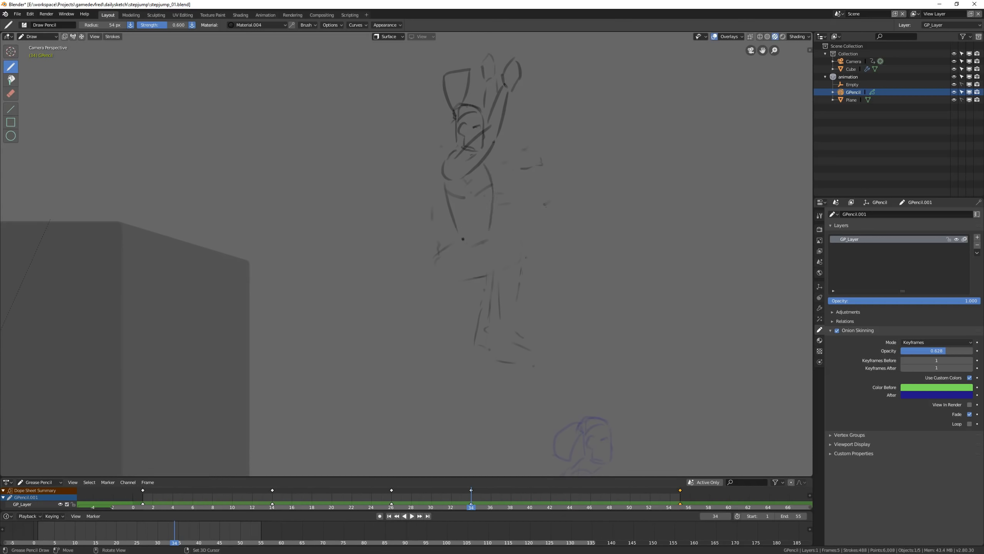
Step: Undo the last strokes and redraw the waistband at the bottom of the frame 34 figure's torso
shift+middle_drag(465, 257, 459, 216)
key(ctrl+z)
key(ctrl+z)
drag(452, 192, 456, 202)
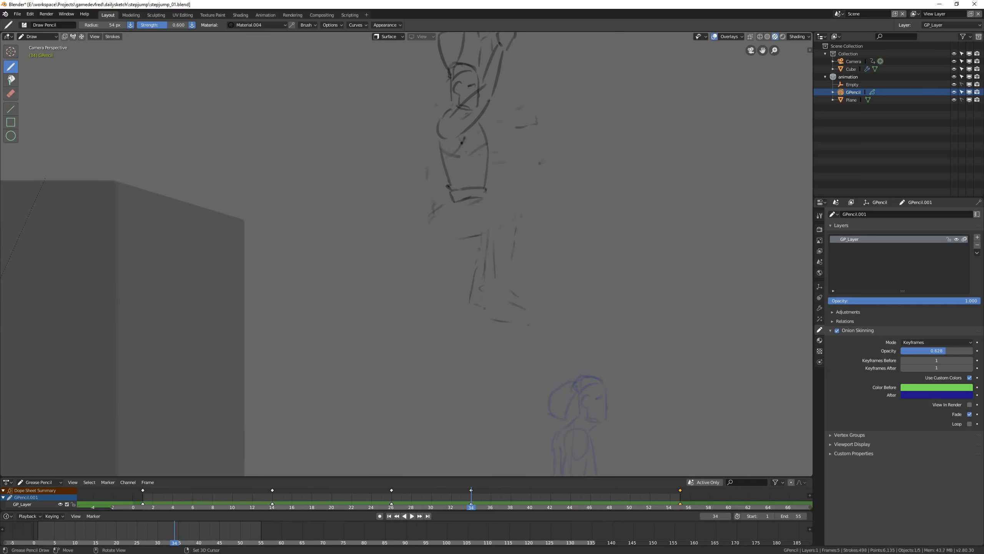
Step: Draw the frame 34 figure's straight hanging legs and pointed feet, redoing strokes and adjusting the hips
shift+middle_drag(468, 152, 473, 102)
drag(459, 178, 480, 249)
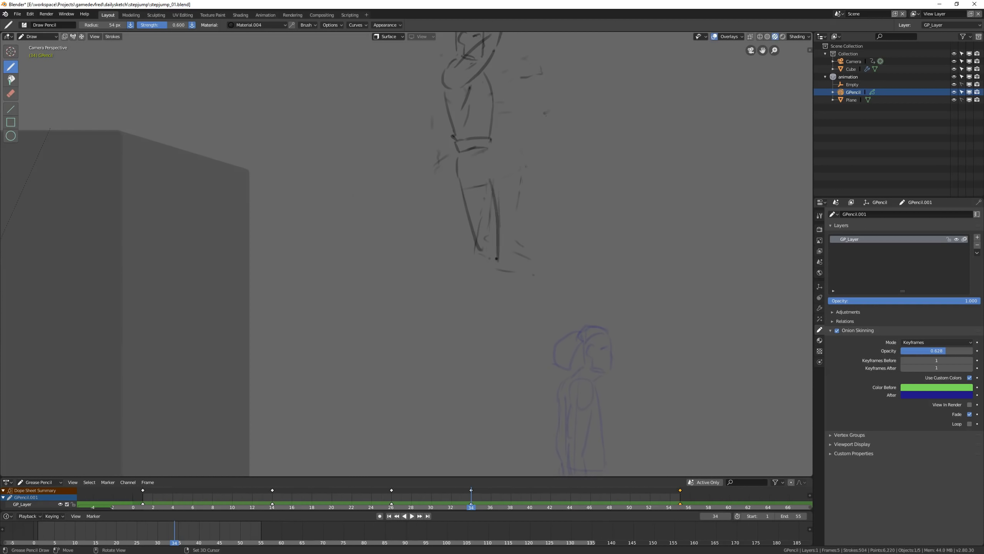
drag(489, 160, 498, 236)
key(ctrl+z)
ctrl+drag(460, 141, 456, 149)
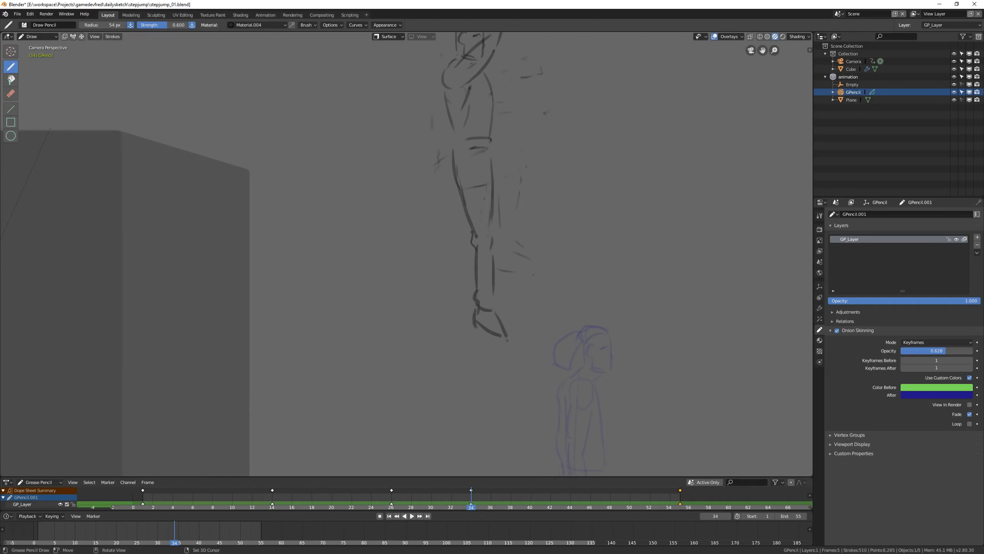
key(ctrl+z)
drag(491, 159, 495, 280)
ctrl+drag(496, 252, 498, 306)
ctrl+middle_drag(479, 217, 479, 174)
shift+middle_drag(478, 175, 475, 216)
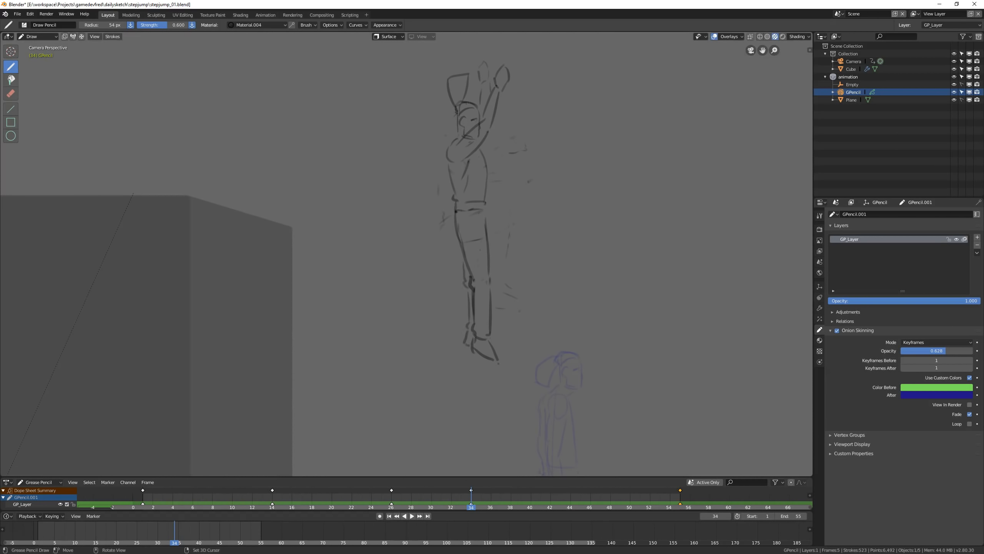
ctrl+middle_drag(443, 219, 447, 195)
Step: Return to Object Mode, save the file and play back the animation to review the fall
key(ctrl+Tab)
key(ctrl+s)
right_drag(322, 495, 291, 499)
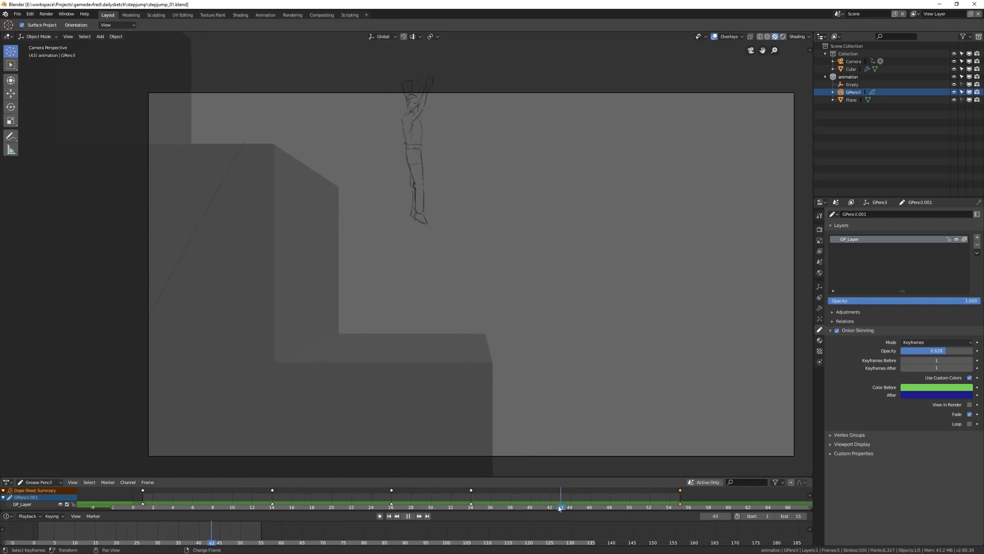
key(space)
Step: At frame 38, move all of the falling figure's strokes about 3.32 m down so the feet sink into the step
scroll(432, 260, up, 2)
key(Tab)
key(a)
key(g)
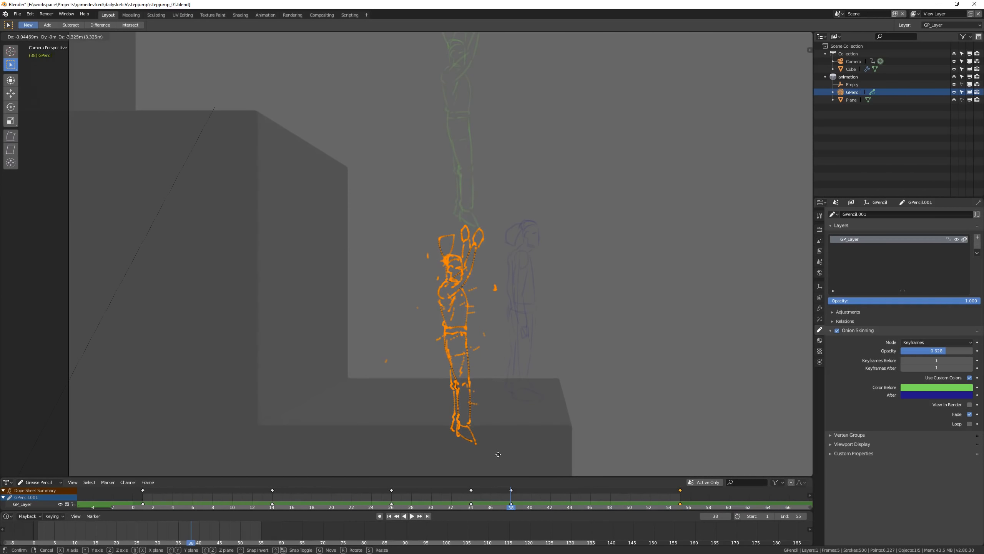
click(498, 454)
Step: In Draw Mode, remove the frame 38 figure's feet and draw a splash with ripples and droplets around the shins
scroll(469, 333, up, 2)
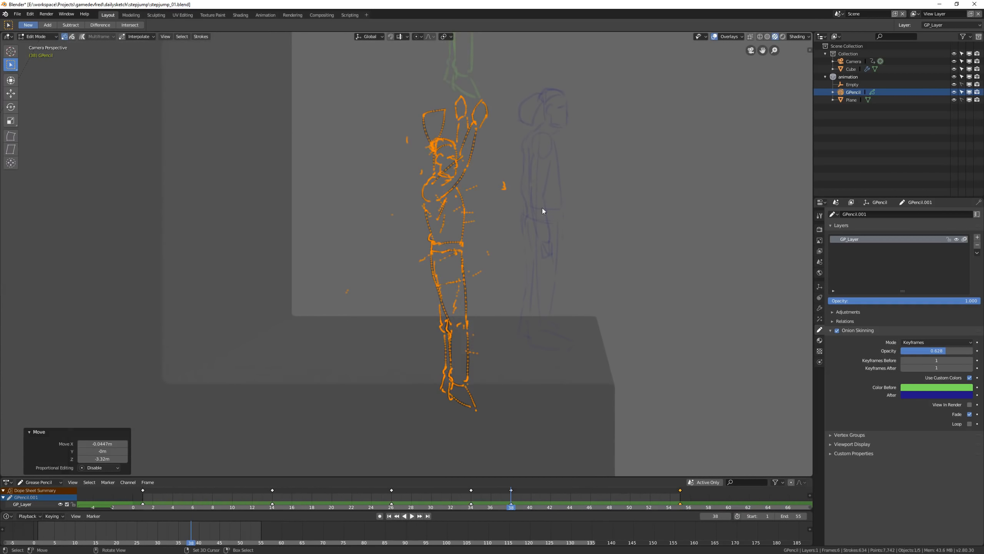
key(Tab)
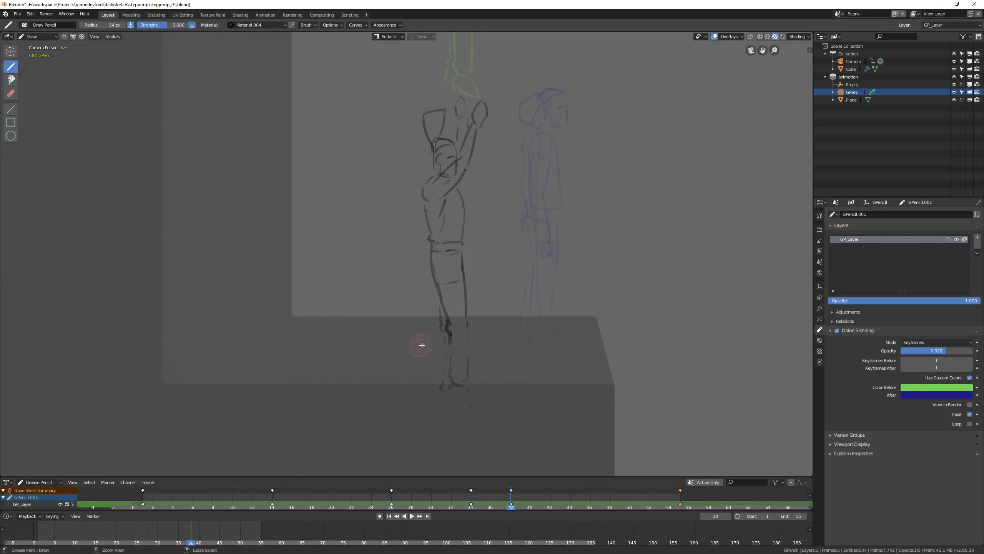
drag(449, 336, 450, 339)
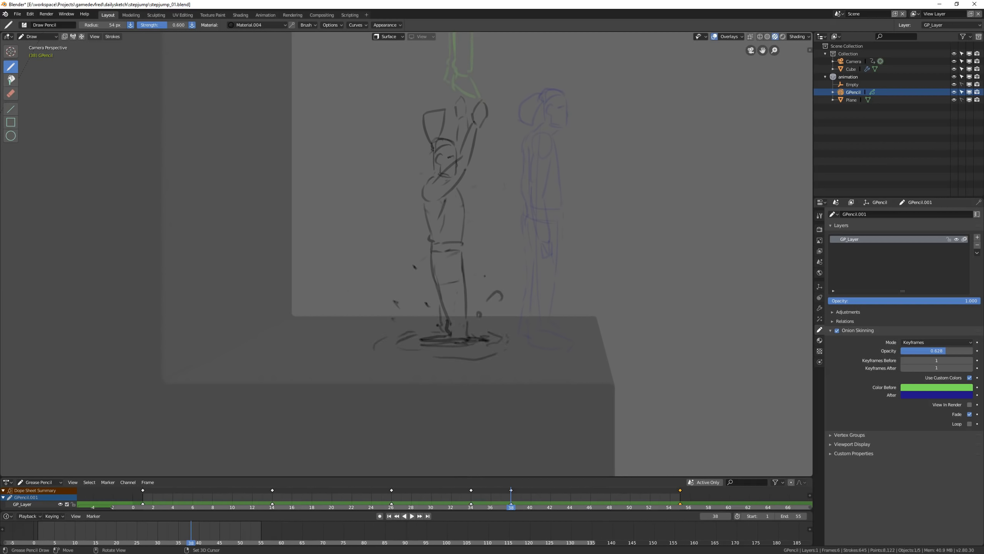
Step: Play back the splash, then at frame 41 move the highest splash droplet beside the figure up and outward
key(space)
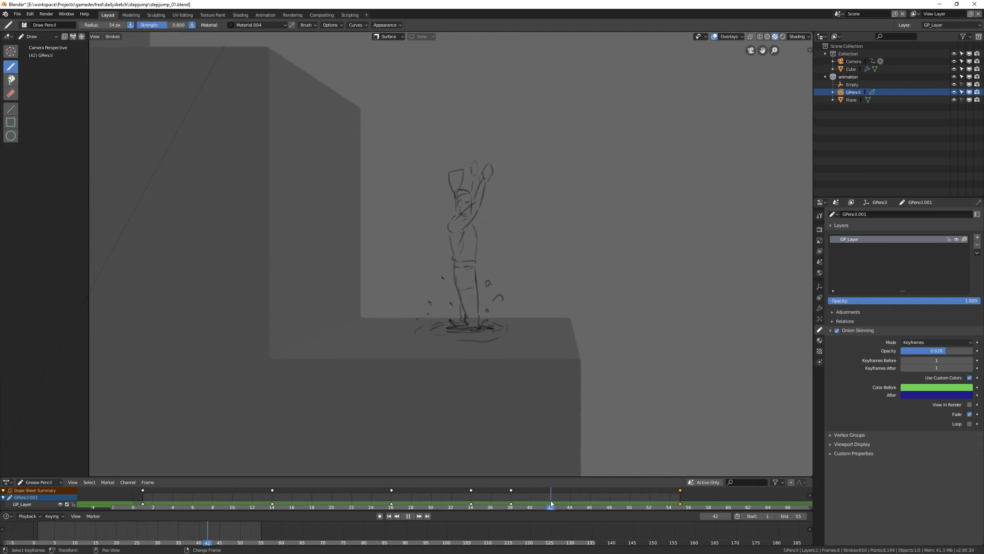
key(space)
scroll(551, 289, up, 1)
key(Tab)
scroll(550, 289, up, 1)
shift+middle_drag(492, 312, 504, 329)
key(a)
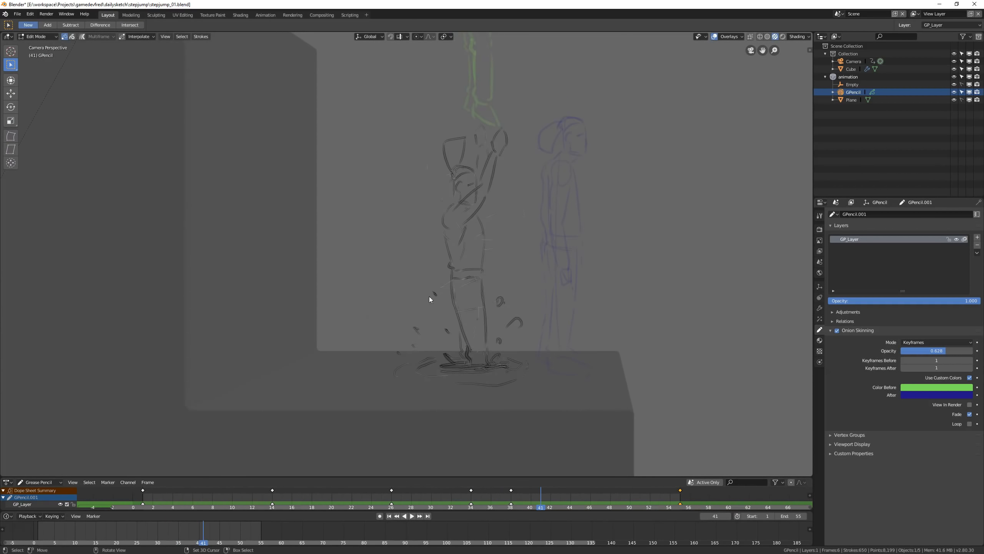
key(a)
key(c)
click(434, 300)
right_click(434, 299)
scroll(434, 299, up, 2)
key(g)
click(434, 285)
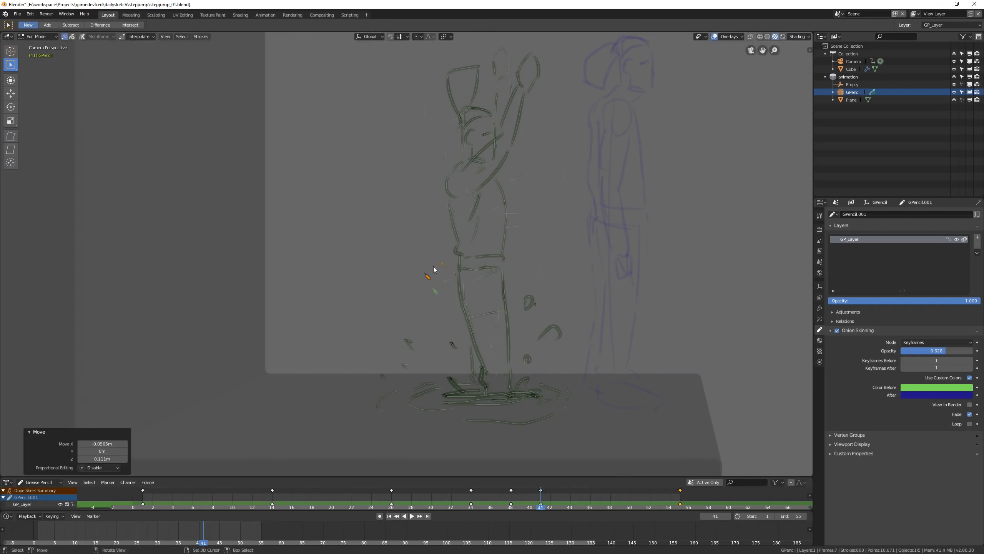
Step: Select the remaining splash droplets on both sides of the frame 41 figure and move them upward
key(a)
key(a)
key(c)
drag(409, 339, 376, 376)
click(451, 345)
drag(530, 304, 535, 357)
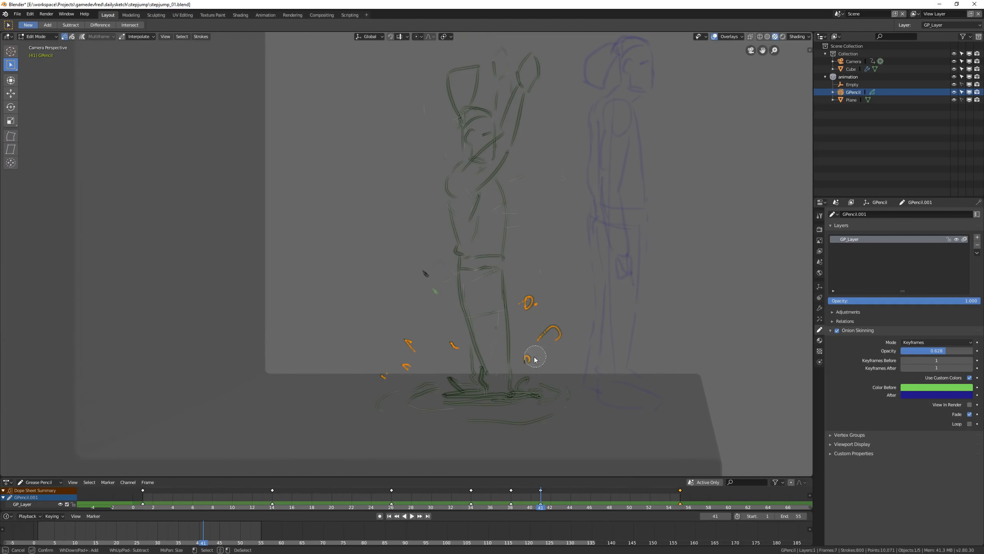
right_click(562, 355)
key(g)
click(573, 325)
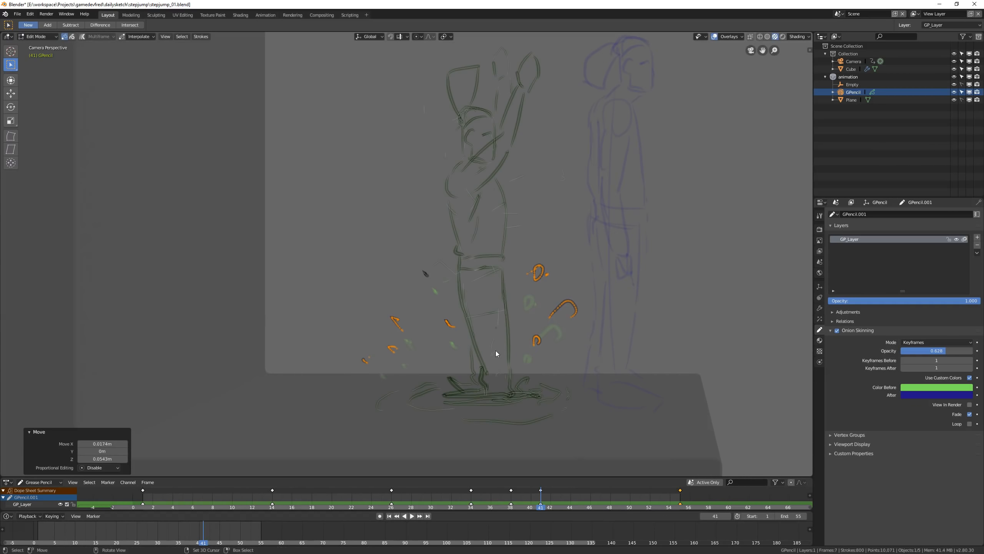
Step: Select the figure's strokes at frame 41 and delete their points, leaving the splash
key(a)
key(a)
key(c)
mouse_move(475, 336)
mouse_down()
mouse_move(459, 110)
mouse_move(501, 273)
mouse_move(472, 325)
mouse_move(504, 348)
mouse_up()
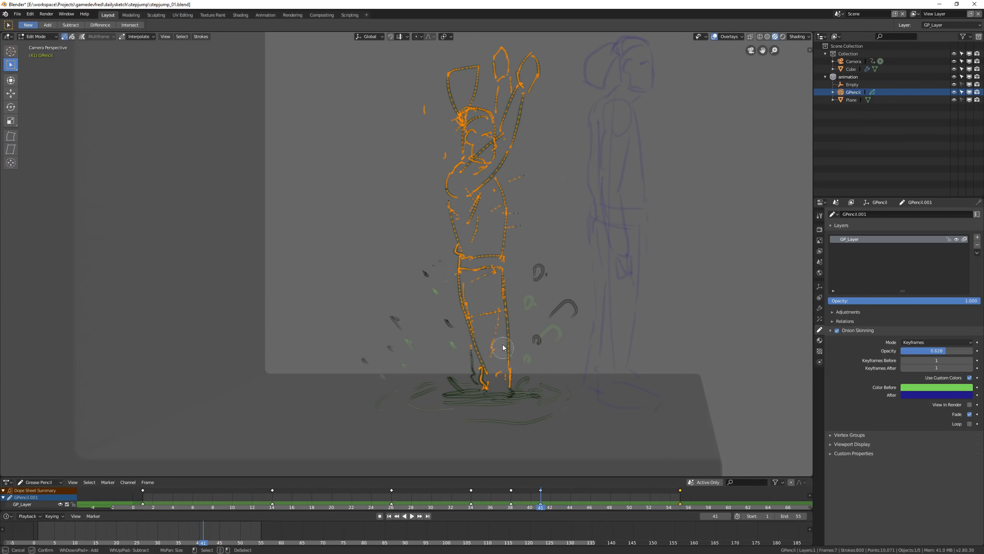
right_click(500, 165)
key(g)
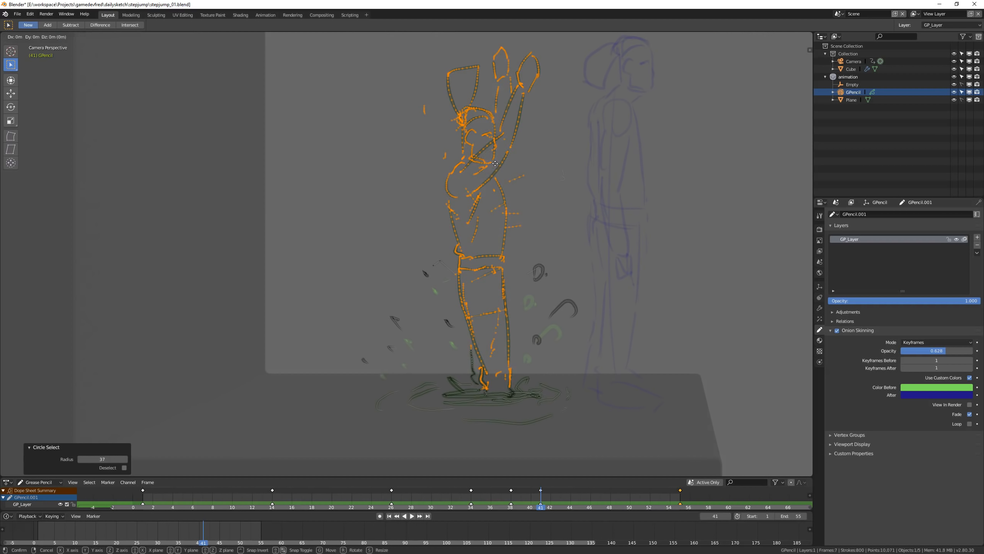
click(495, 371)
scroll(490, 360, down, 1)
shift+middle_drag(482, 352, 510, 239)
key(x)
click(497, 235)
Step: In Draw Mode, sketch curled splash arcs rising from the impact spot at frame 41, undoing the last two strokes
shift+middle_drag(498, 194, 486, 247)
scroll(486, 247, up, 2)
key(ctrl+Tab)
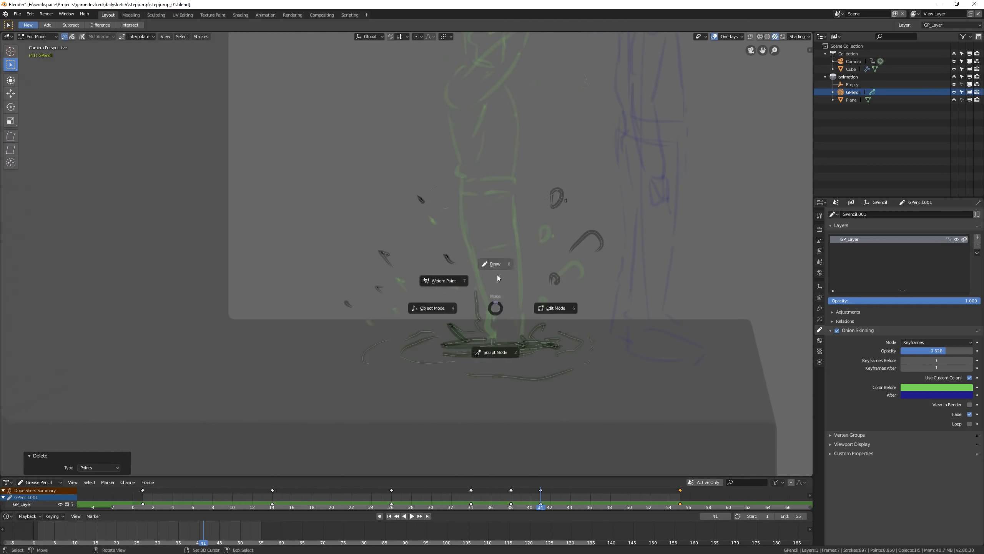
click(497, 272)
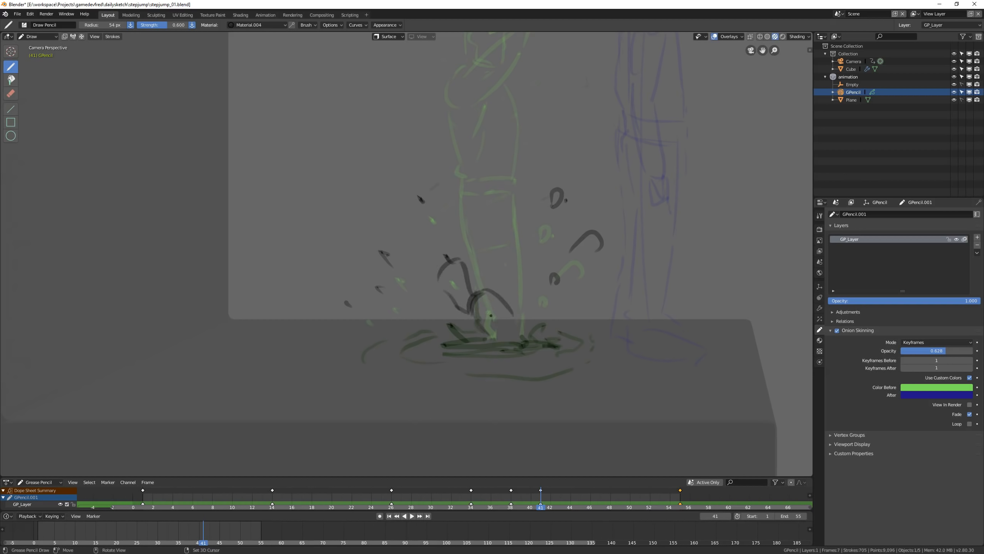
drag(503, 311, 515, 340)
drag(518, 284, 505, 347)
mouse_move(530, 285)
mouse_down()
mouse_move(532, 344)
mouse_move(498, 345)
mouse_up()
key(ctrl+z)
key(ctrl+z)
Step: Draw a tall rounded splash column rising beside the curled arcs at frame 41 and undo the stray changes
drag(515, 271, 517, 307)
drag(529, 259, 537, 316)
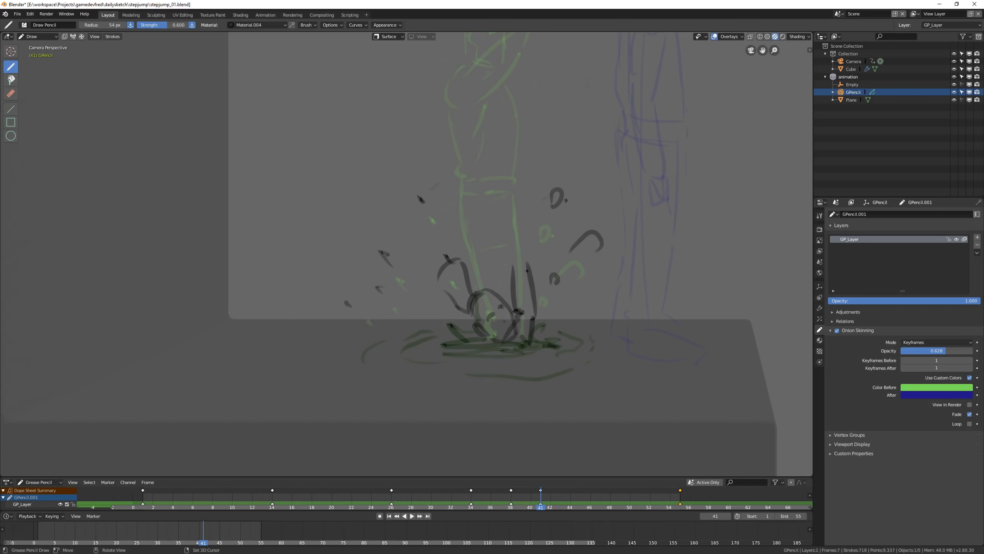
drag(512, 241, 528, 241)
mouse_move(511, 260)
ctrl+middle_down()
mouse_move(512, 318)
mouse_move(510, 275)
ctrl+middle_up()
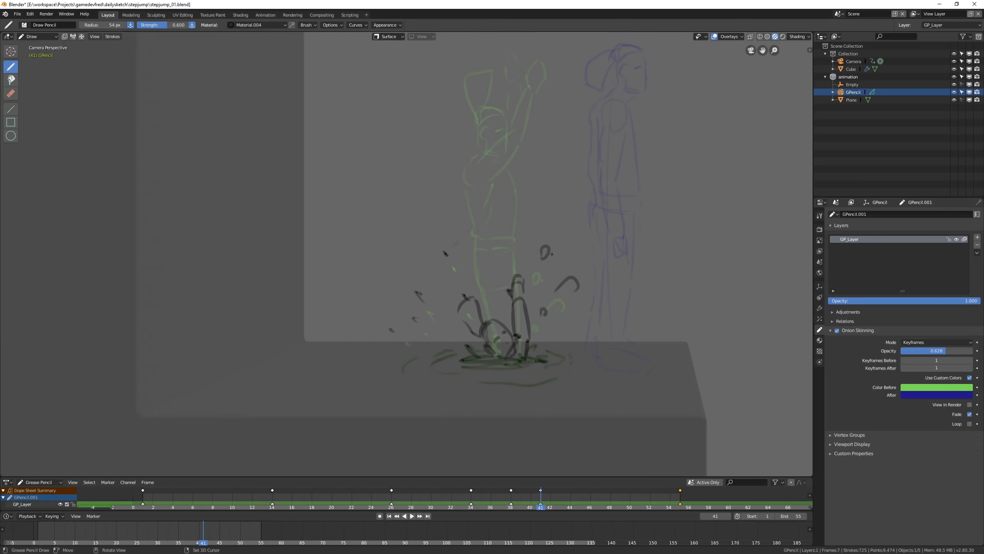
key(ctrl+z)
key(ctrl+z)
key(ctrl+z)
key(ctrl+z)
key(ctrl+z)
Step: In Edit Mode, circle-select the ground ripples at frame 41, stretch them wider along X and reposition them
key(ctrl+Tab)
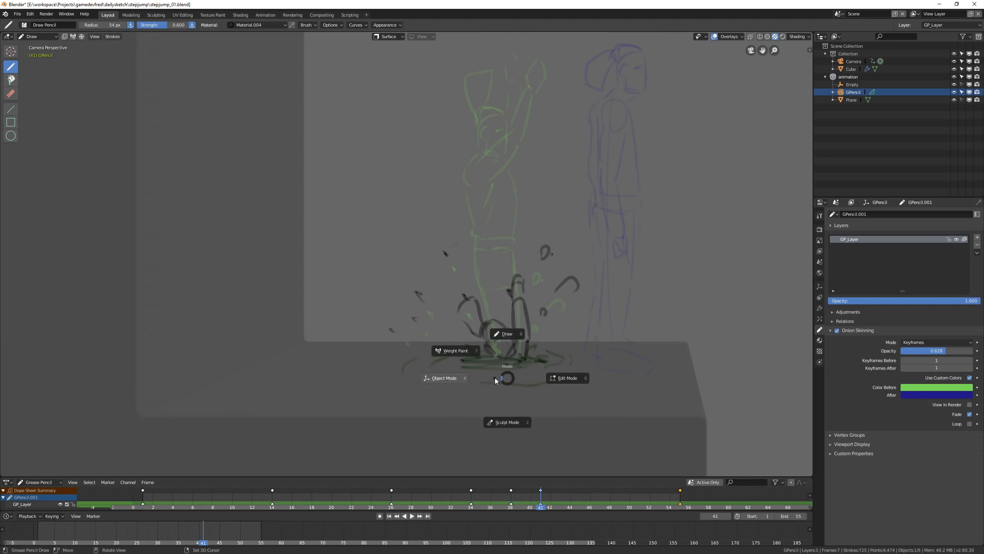
click(567, 378)
key(c)
drag(552, 387, 491, 373)
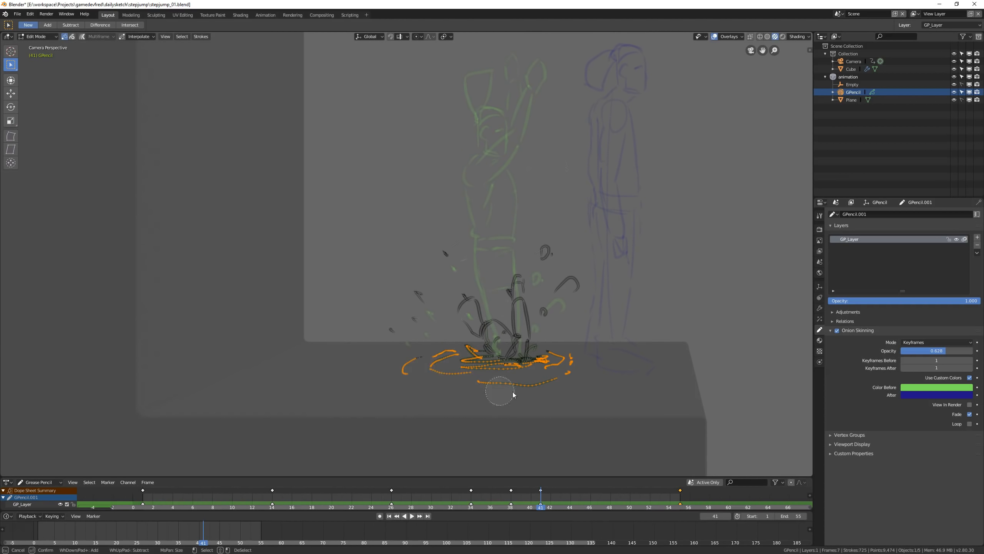
key(Escape)
key(s)
key(x)
click(174, 318)
key(g)
click(542, 358)
Step: Go to frame 44, select all of the splash strokes in Edit Mode and delete them
key(ctrl+Tab)
click(544, 324)
right_drag(510, 500, 572, 495)
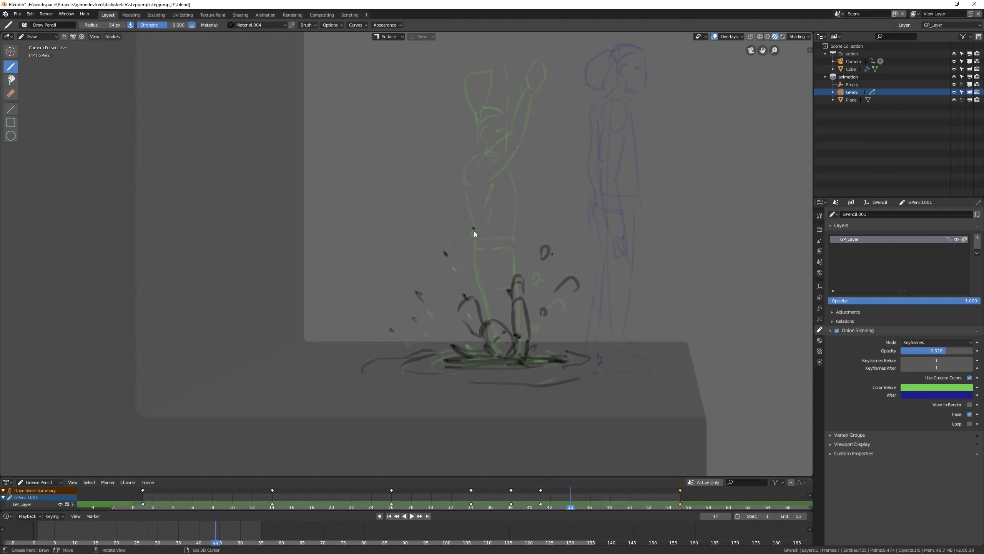
key(ctrl+Tab)
click(584, 308)
key(a)
key(x)
click(562, 314)
Step: In Draw Mode, sketch small ripples on the step and a few scattered droplets at frame 44
key(ctrl+Tab)
click(471, 316)
drag(490, 365, 529, 367)
click(538, 363)
drag(449, 315, 452, 320)
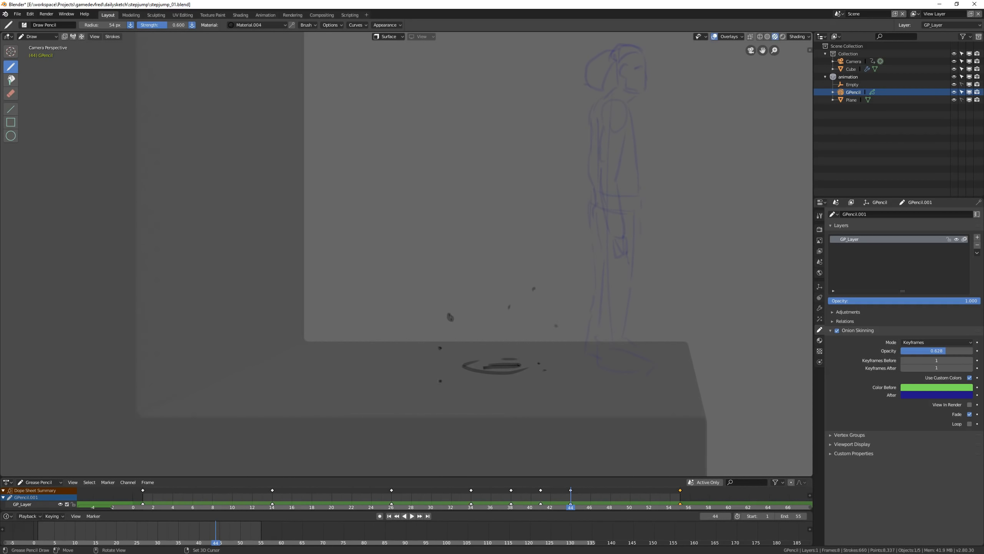
Step: Play back the splash, then undo the whole frame 44 drawing and stroke deletion
key(space)
key(Escape)
key(ctrl+z)
key(ctrl+z)
key(ctrl+z)
key(ctrl+z)
key(ctrl+z)
key(ctrl+z)
key(ctrl+z)
key(ctrl+z)
key(ctrl+z)
key(ctrl+z)
key(ctrl+z)
key(ctrl+z)
key(ctrl+z)
key(ctrl+z)
Step: Draw broken ripples and flung droplets in Draw Mode at frame 44, then move that keyframe to frame 43
right_click(540, 493)
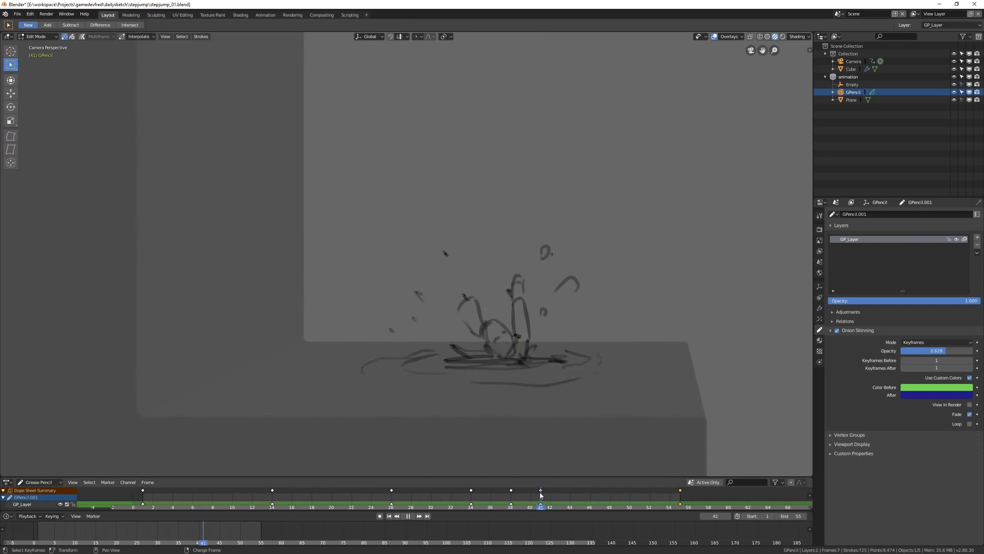
mouse_move(574, 497)
right_down()
mouse_move(542, 494)
mouse_move(571, 495)
right_up()
key(Tab)
click(547, 332)
ctrl+drag(544, 302, 545, 303)
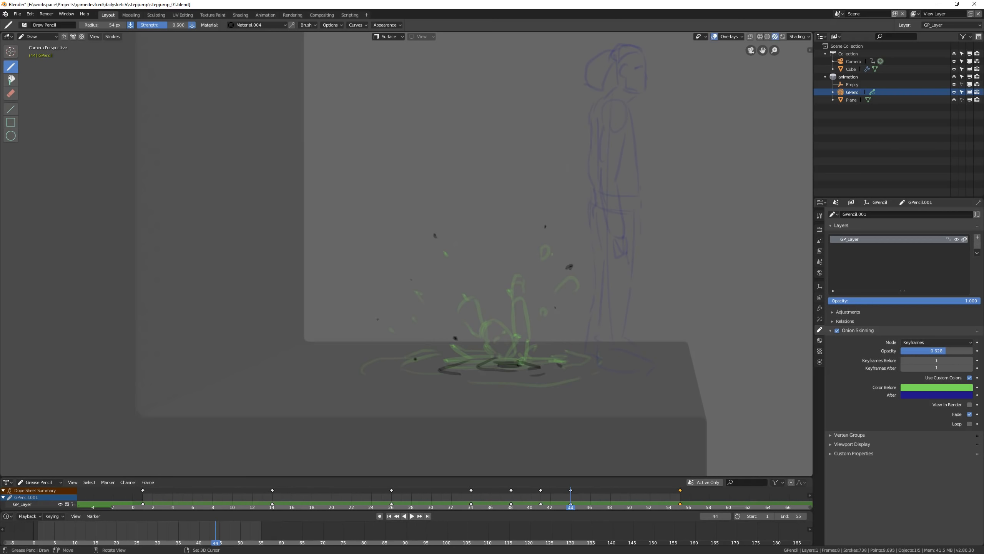
key(space)
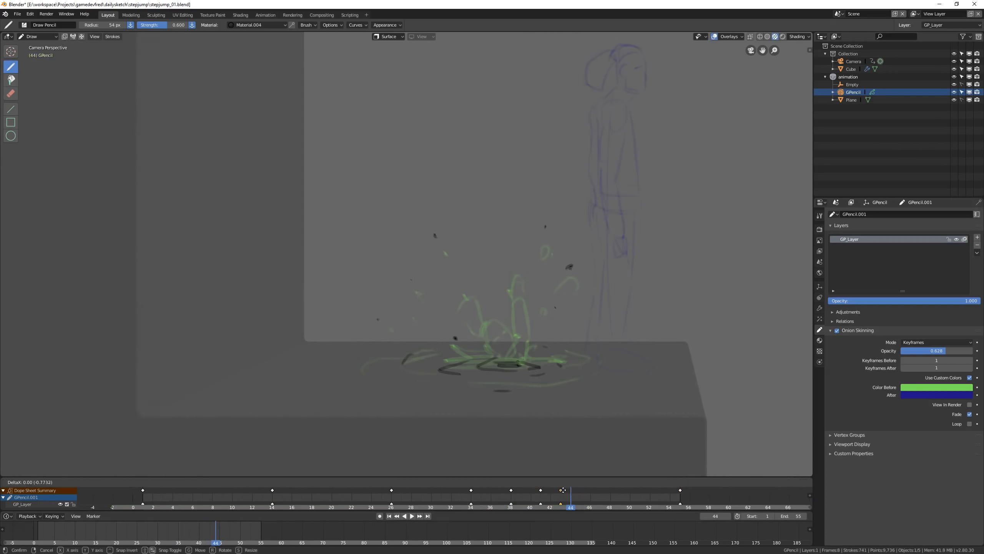
key(space)
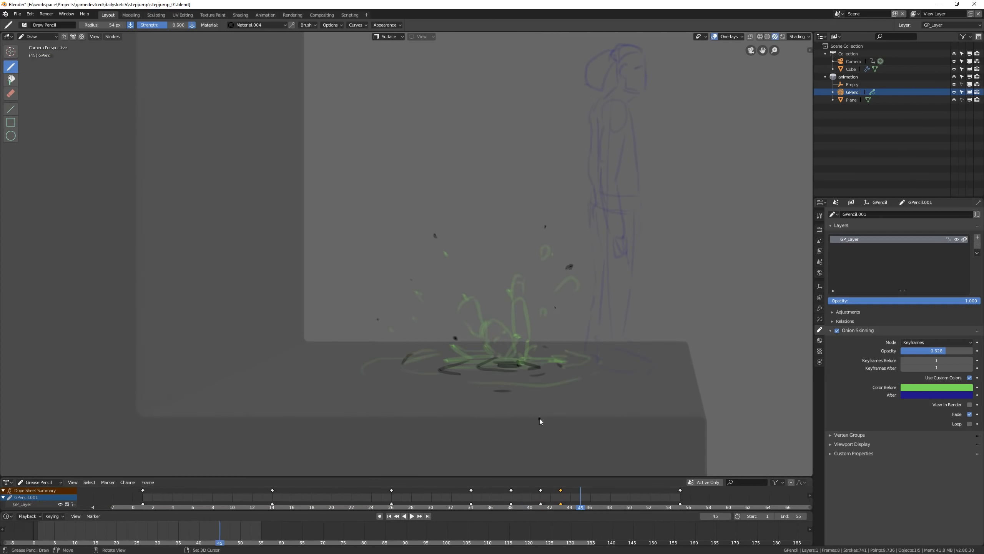
key(Tab)
key(ctrl+Tab)
click(523, 440)
drag(562, 497, 578, 497)
key(ctrl+Tab)
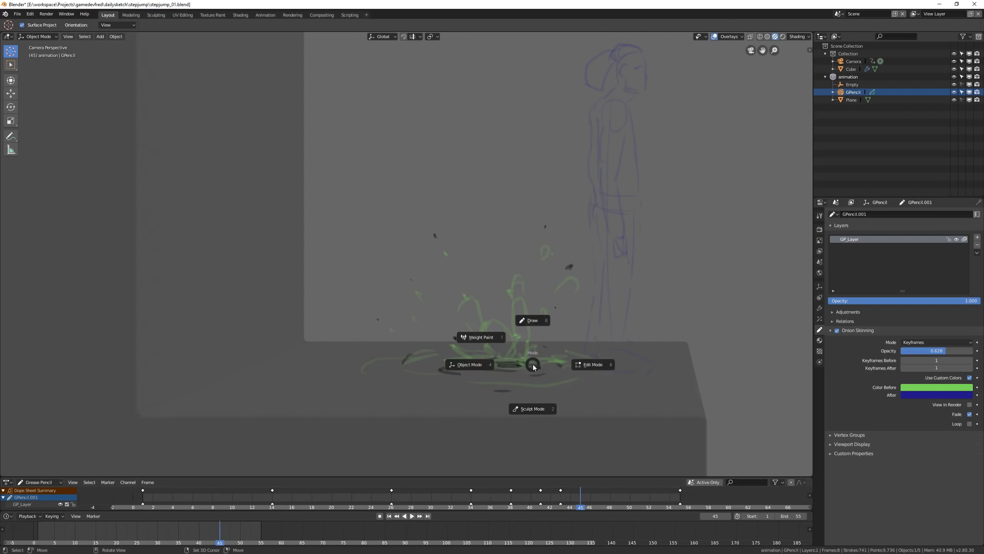
click(531, 341)
click(525, 353)
key(ctrl+z)
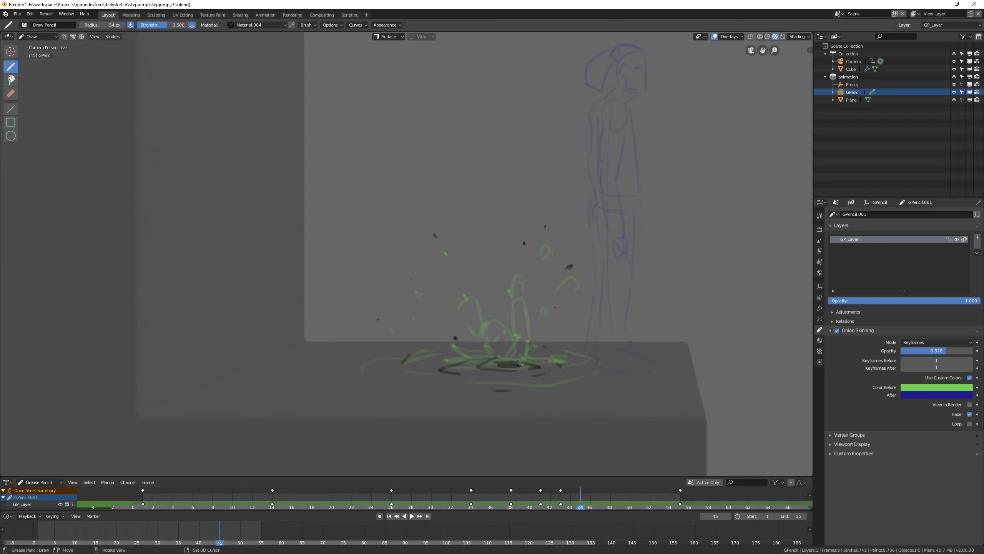
Step: Draw a thin water jet with a small ripple and droplets at the impact spot on frame 45
key(ctrl+Tab)
click(473, 282)
ctrl+drag(493, 363, 537, 370)
click(582, 505)
ctrl+drag(460, 361, 425, 372)
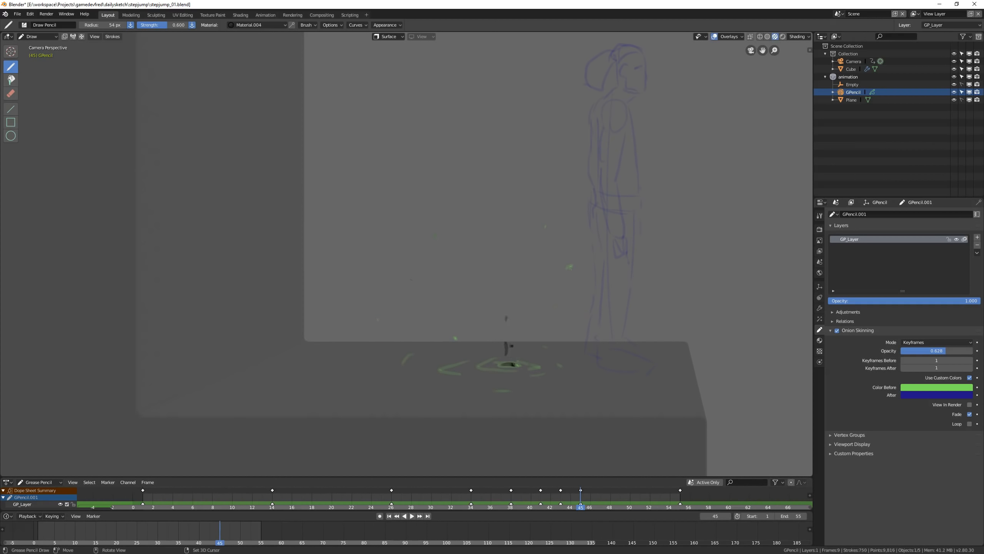
Step: Shift the frame 47 splash keyframe one frame earlier and play back the animation in the full camera view
key(space)
key(space)
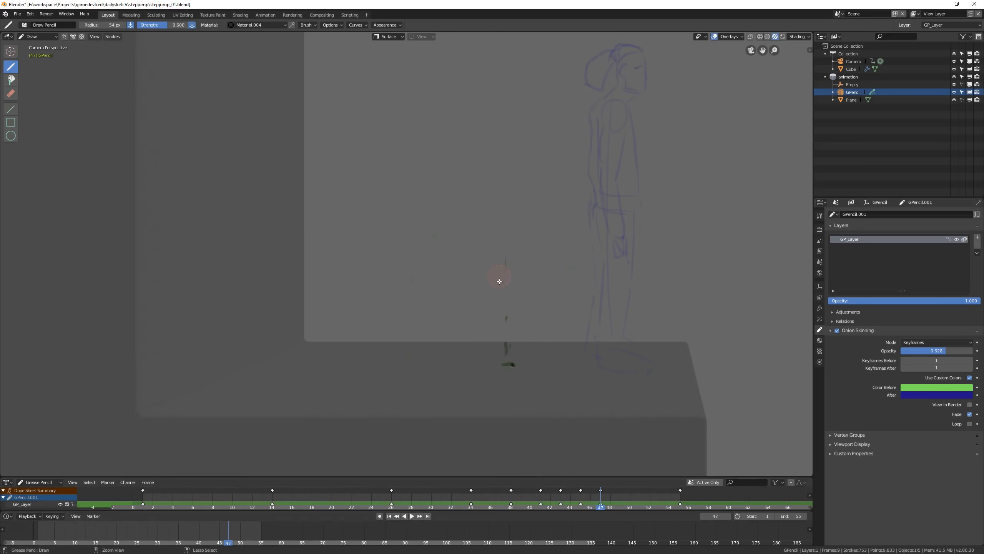
mouse_move(601, 505)
right_down()
mouse_move(569, 505)
mouse_move(600, 505)
right_up()
drag(601, 504, 591, 504)
right_drag(581, 505, 491, 505)
click(413, 516)
scroll(455, 336, down, 8)
shift+middle_drag(544, 380, 464, 343)
key(space)
Step: Retime the splash keyframes to frames 40, 42, 44 and 47, and play back the result
right_drag(519, 498, 550, 496)
scroll(580, 496, up, 2)
drag(557, 491, 524, 493)
right_drag(547, 495, 592, 495)
drag(592, 492, 604, 492)
right_drag(597, 494, 453, 498)
click(413, 516)
click(414, 516)
click(414, 516)
click(413, 516)
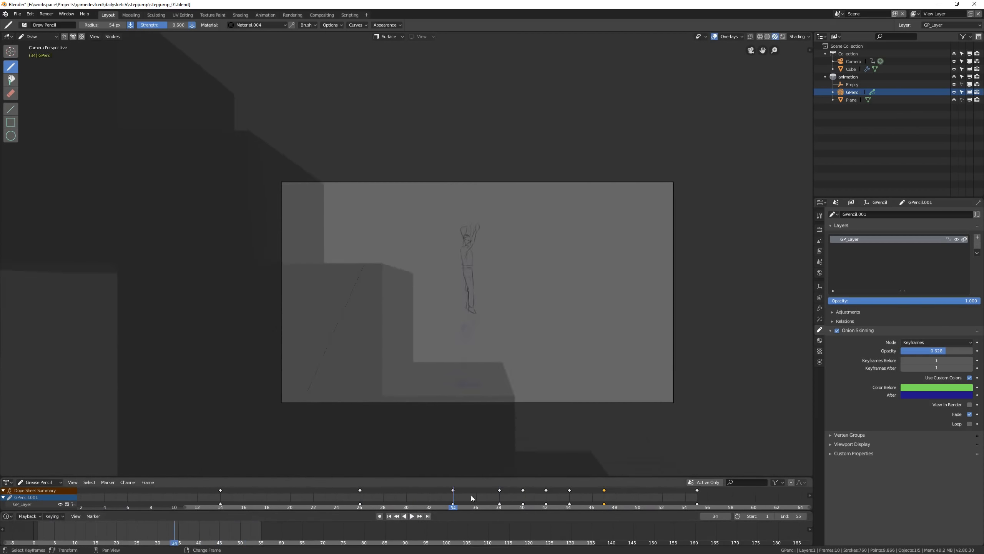
Step: Move the keyframes following frame 34 to frames 36, 38, 40, 43 and 46, checking the timing in playback
drag(489, 494, 621, 488)
drag(546, 477, 523, 467)
right_drag(477, 484, 561, 486)
drag(547, 466, 558, 467)
right_drag(532, 481, 360, 486)
click(410, 518)
click(410, 518)
drag(594, 469, 589, 469)
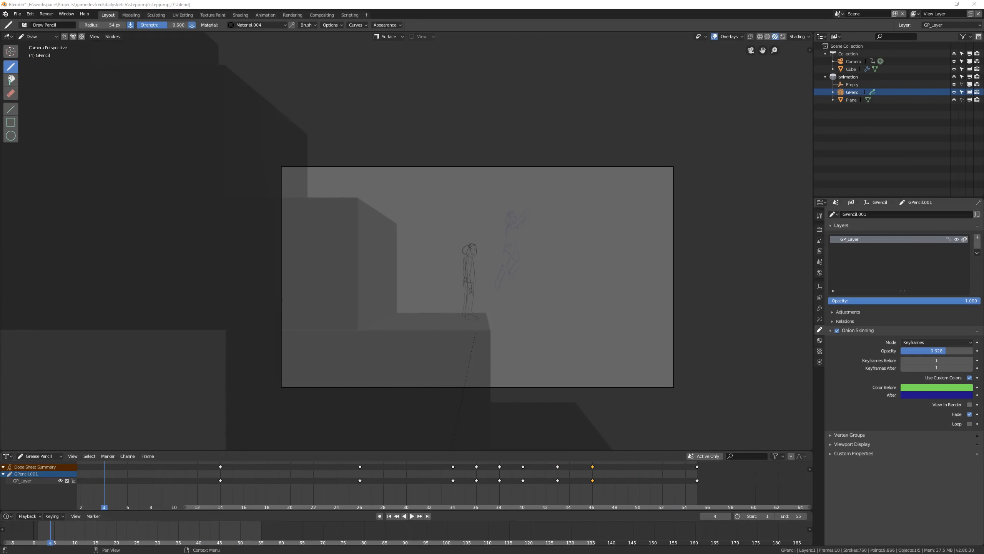
Step: Review the retimed splash, then sketch the character's lowered head with face and hair near the step's edge at frame 50
right_drag(310, 478, 595, 489)
key(space)
right_drag(536, 478, 536, 478)
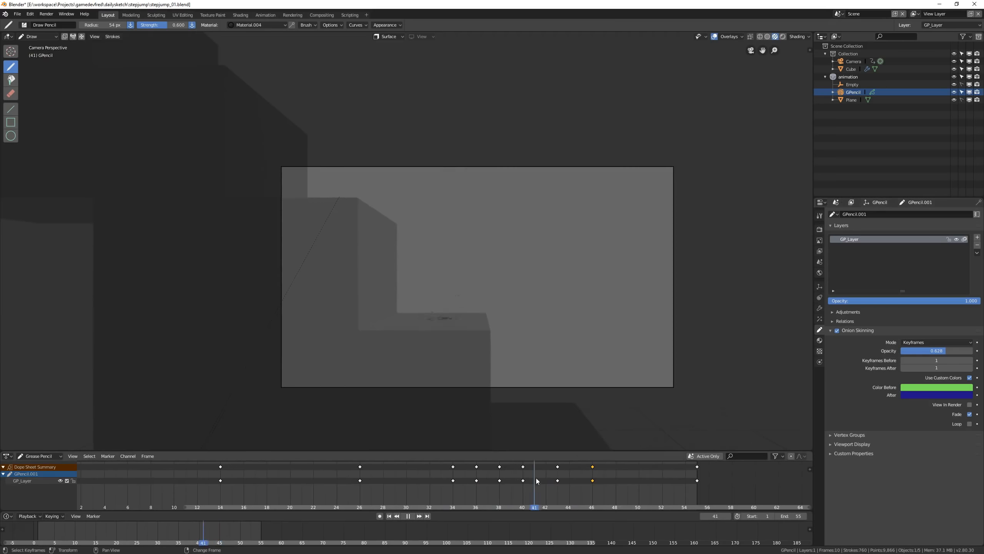
right_drag(626, 485, 639, 480)
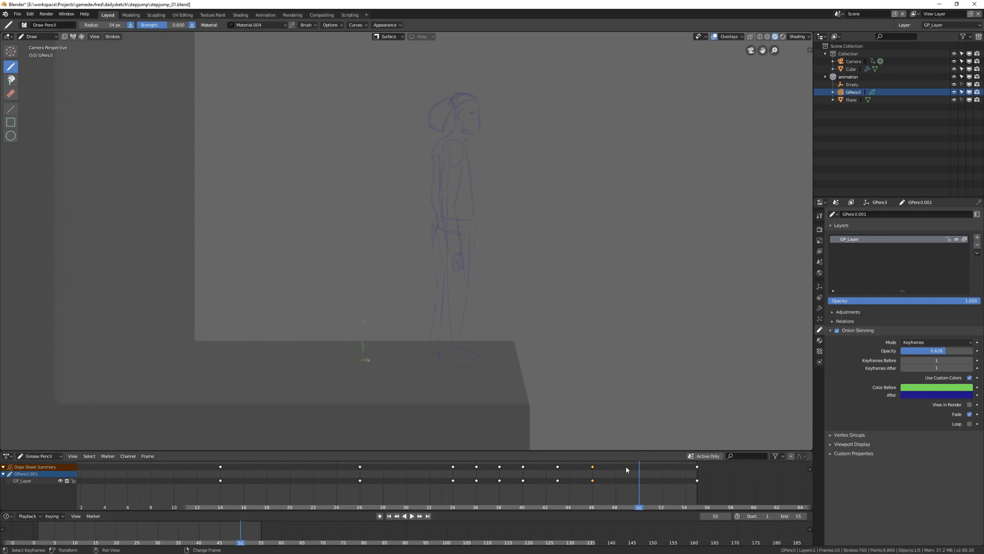
drag(489, 294, 485, 296)
mouse_move(471, 277)
mouse_down()
mouse_move(485, 268)
mouse_move(481, 304)
mouse_up()
mouse_move(499, 272)
mouse_down()
mouse_move(481, 309)
mouse_move(481, 286)
mouse_up()
drag(477, 294, 476, 299)
key(ctrl+z)
drag(504, 301, 505, 304)
drag(494, 306, 497, 308)
drag(500, 270, 417, 310)
drag(407, 317, 394, 329)
key(ctrl+z)
key(ctrl+z)
key(ctrl+z)
key(ctrl+z)
Step: Draw the frame 50 character's shoulder, supporting arm with its hand on the step, chest and curved back
mouse_move(465, 295)
mouse_down()
mouse_move(454, 320)
mouse_move(462, 338)
mouse_up()
drag(450, 332, 453, 353)
drag(463, 337, 489, 360)
drag(486, 322, 468, 333)
drag(463, 292, 426, 307)
drag(415, 315, 442, 342)
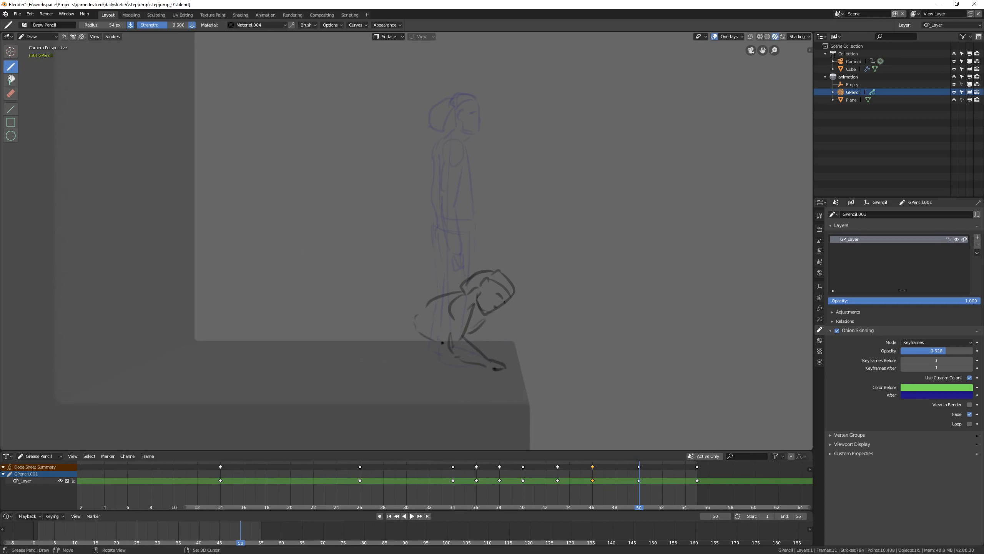
Step: Draw the frame 50 character's hips, bent legs and feet stretched out behind on the step
drag(385, 352, 382, 378)
drag(431, 344, 434, 375)
mouse_move(396, 336)
mouse_down()
mouse_move(405, 369)
mouse_move(350, 382)
mouse_up()
mouse_move(375, 369)
mouse_down()
mouse_move(340, 390)
mouse_move(399, 358)
mouse_up()
drag(363, 361, 394, 357)
drag(368, 355, 384, 352)
drag(372, 354, 396, 363)
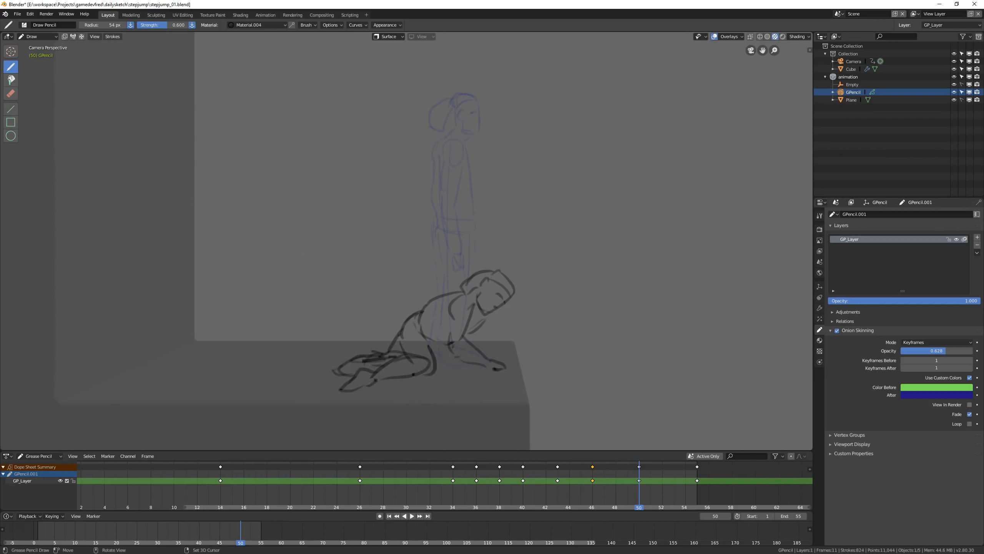
Step: Strengthen the back line and draw the second arm and hands at the step's edge on frame 50
drag(423, 312, 462, 291)
mouse_move(480, 313)
mouse_down()
mouse_move(472, 331)
mouse_move(506, 351)
mouse_up()
mouse_move(453, 304)
mouse_down()
mouse_move(450, 359)
mouse_move(516, 375)
mouse_up()
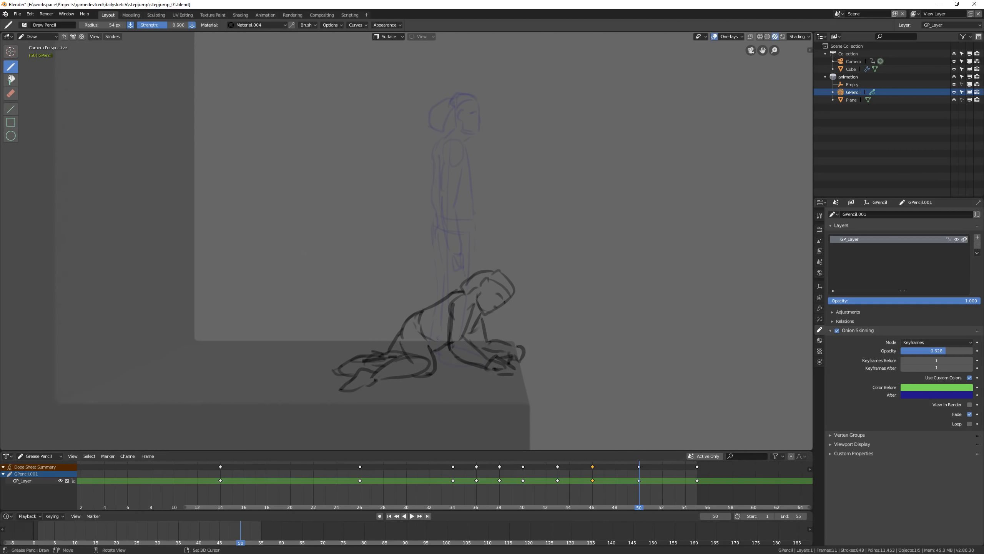
Step: Refine the contours of the crouching figure's hips, thigh and waist at frame 50
ctrl+middle_drag(478, 313, 478, 285)
drag(402, 312, 374, 338)
drag(378, 341, 387, 361)
mouse_move(376, 367)
mouse_down()
mouse_move(406, 356)
mouse_move(412, 374)
mouse_up()
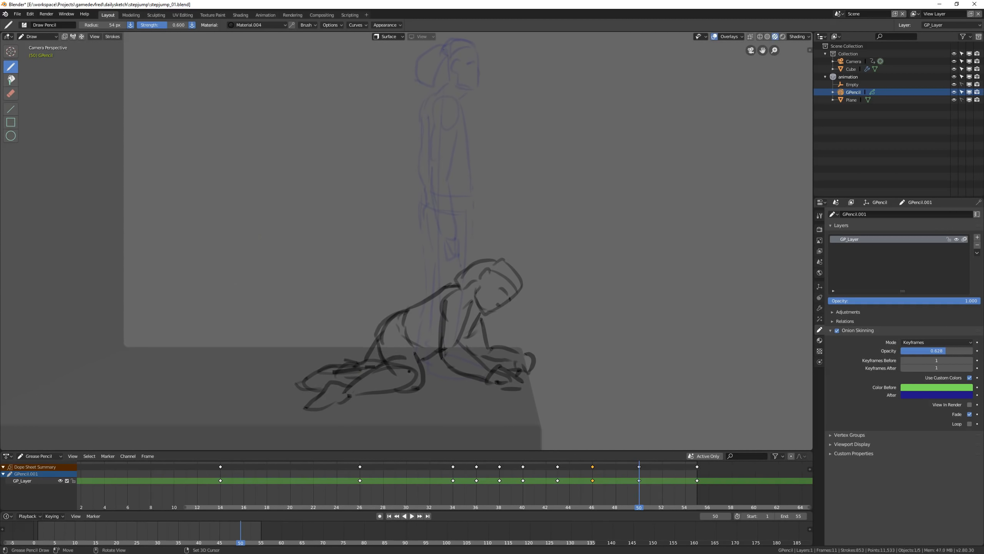
drag(406, 332, 423, 361)
Step: Erase and redraw the crouching figure's near lower leg and foot, then play back the animation
mouse_move(427, 320)
ctrl+middle_down()
mouse_move(439, 236)
mouse_move(431, 290)
ctrl+middle_up()
ctrl+drag(373, 369, 341, 388)
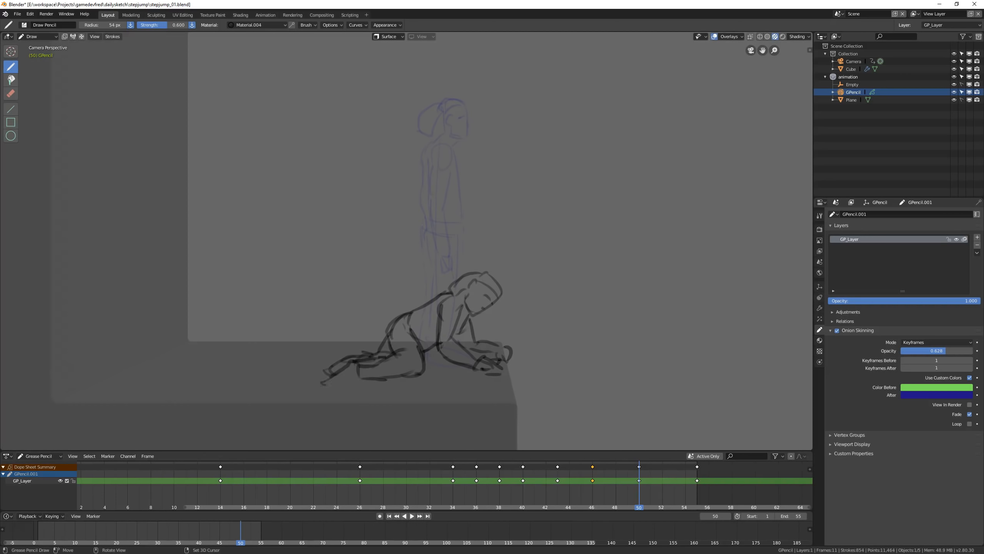
key(space)
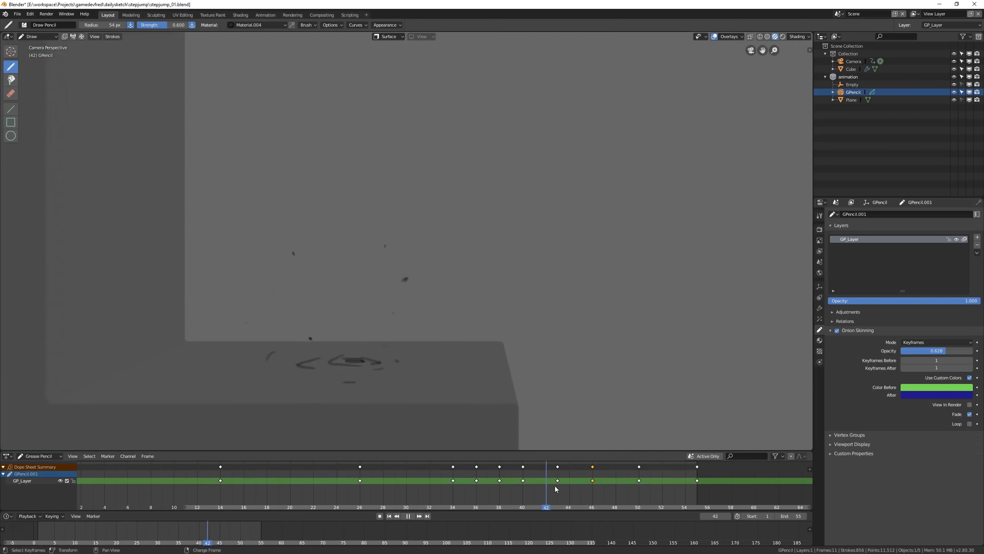
key(Escape)
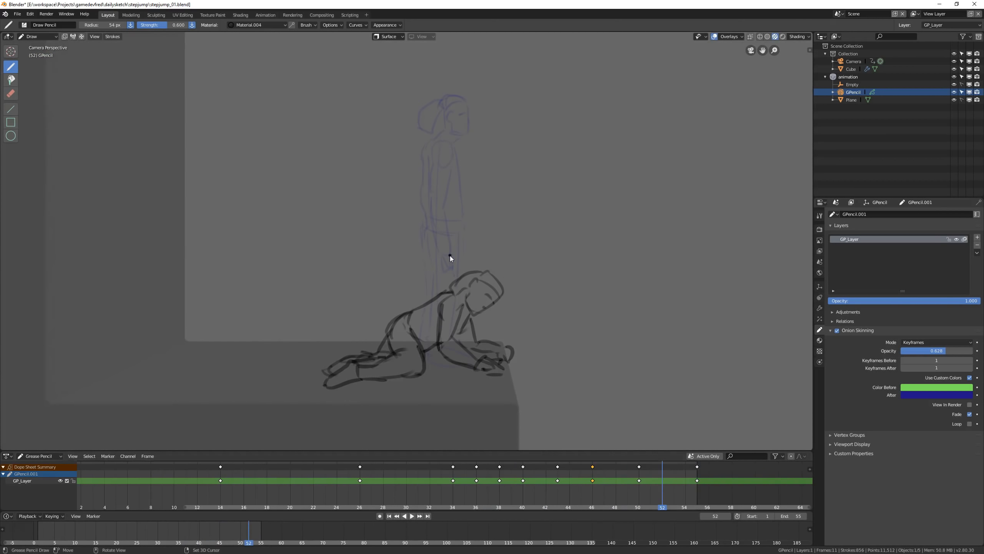
Step: Draw the head, hair and curved back of a crouching figure at frame 52
drag(430, 248, 448, 269)
key(ctrl+z)
key(ctrl+z)
mouse_move(438, 229)
mouse_down()
mouse_move(454, 266)
mouse_move(431, 243)
mouse_up()
key(ctrl+z)
drag(437, 226, 461, 229)
key(ctrl+z)
mouse_move(430, 223)
mouse_down()
mouse_move(464, 227)
mouse_move(411, 245)
mouse_up()
mouse_move(409, 249)
mouse_down()
mouse_move(417, 259)
mouse_move(398, 300)
mouse_up()
drag(395, 310, 408, 318)
Step: Draw the crouching figure's arm at frame 52, reaching down from the shoulder to the step
drag(419, 263, 430, 316)
key(ctrl+z)
key(ctrl+z)
key(ctrl+z)
drag(416, 273, 428, 316)
drag(437, 268, 448, 337)
drag(444, 319, 460, 356)
Step: Draw the frame 52 figure's hips, folded legs and feet on the step
drag(396, 310, 401, 346)
drag(416, 359, 440, 339)
key(ctrl+z)
key(ctrl+z)
drag(419, 317, 460, 311)
key(ctrl+z)
key(ctrl+z)
mouse_move(405, 347)
mouse_down()
mouse_move(438, 334)
mouse_move(436, 372)
mouse_up()
drag(440, 360, 450, 371)
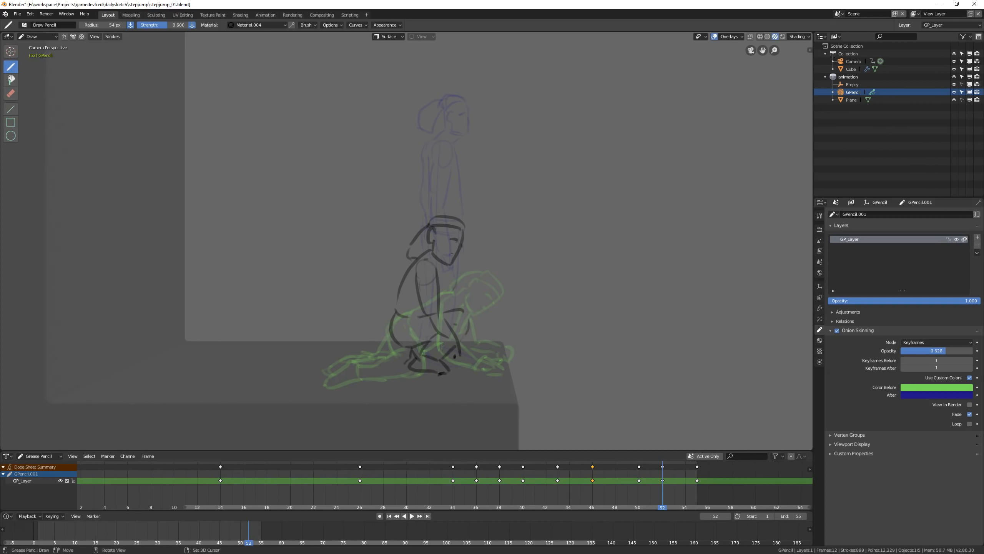
Step: Add the chest line and raised knee to the frame 52 crouch, then play back the animation
drag(442, 310, 448, 268)
scroll(440, 286, down, 1)
mouse_move(441, 309)
mouse_down()
mouse_move(463, 309)
mouse_move(466, 319)
mouse_up()
drag(464, 320, 456, 333)
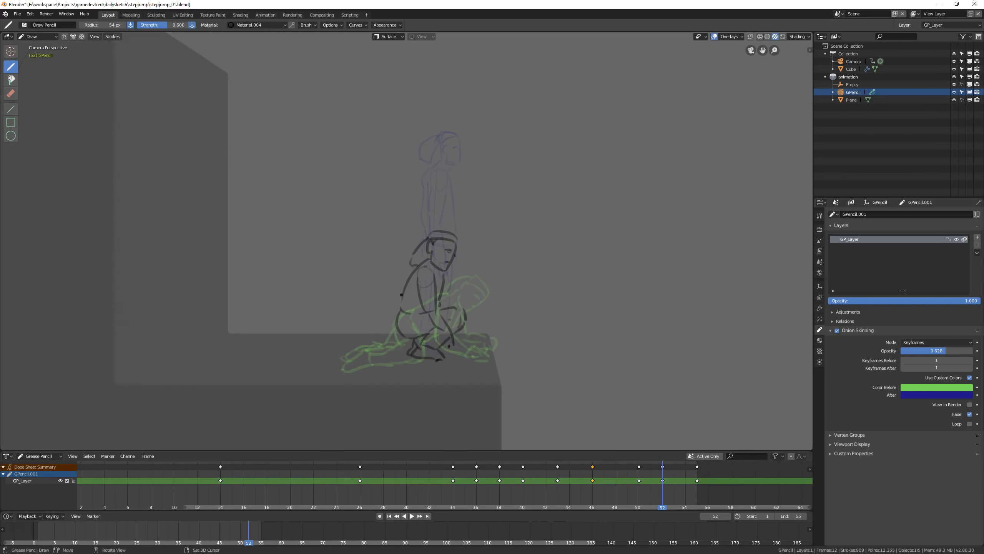
key(space)
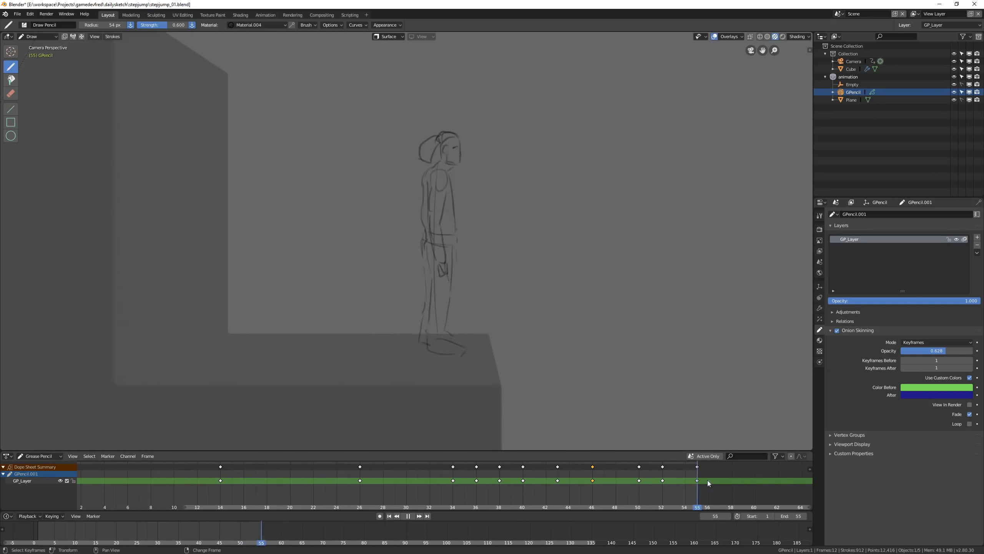
key(space)
Step: Move the keyframe at frame 50 to frame 49 and the crouch keyframe to frame 51
key(Left)
drag(639, 467, 628, 466)
drag(662, 467, 651, 466)
Step: Start a new drawing at frame 53 and sketch the rising figure's head, shoulders and forward-reaching arm
click(458, 203)
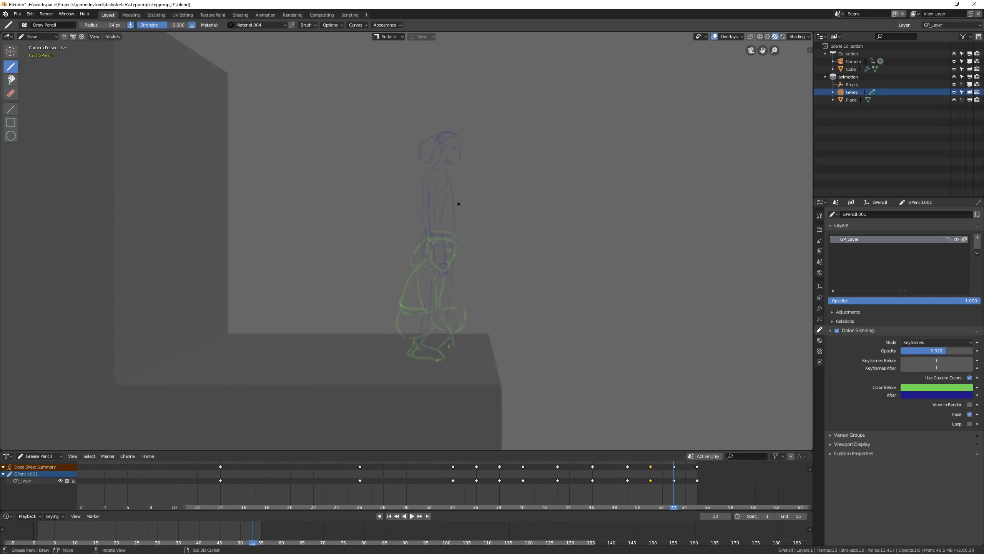
scroll(441, 148, up, 2)
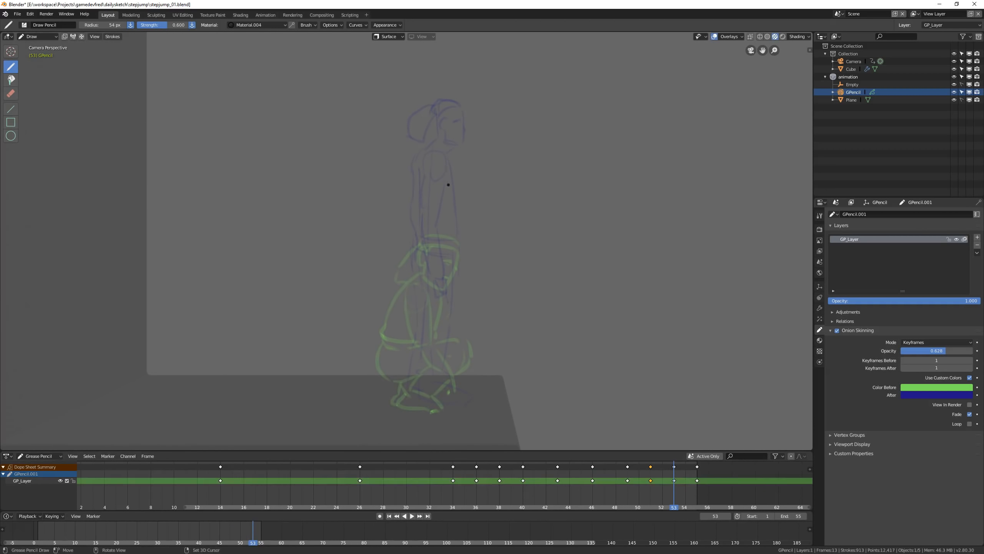
mouse_move(464, 166)
mouse_down()
mouse_move(461, 201)
mouse_move(451, 194)
mouse_up()
mouse_move(453, 197)
mouse_down()
mouse_move(460, 201)
mouse_move(465, 162)
mouse_move(466, 177)
mouse_up()
key(ctrl+z)
key(ctrl+z)
drag(470, 200, 462, 213)
drag(461, 199, 434, 224)
mouse_move(428, 229)
mouse_down()
mouse_move(417, 272)
mouse_move(462, 234)
mouse_move(467, 261)
mouse_up()
drag(465, 236, 482, 267)
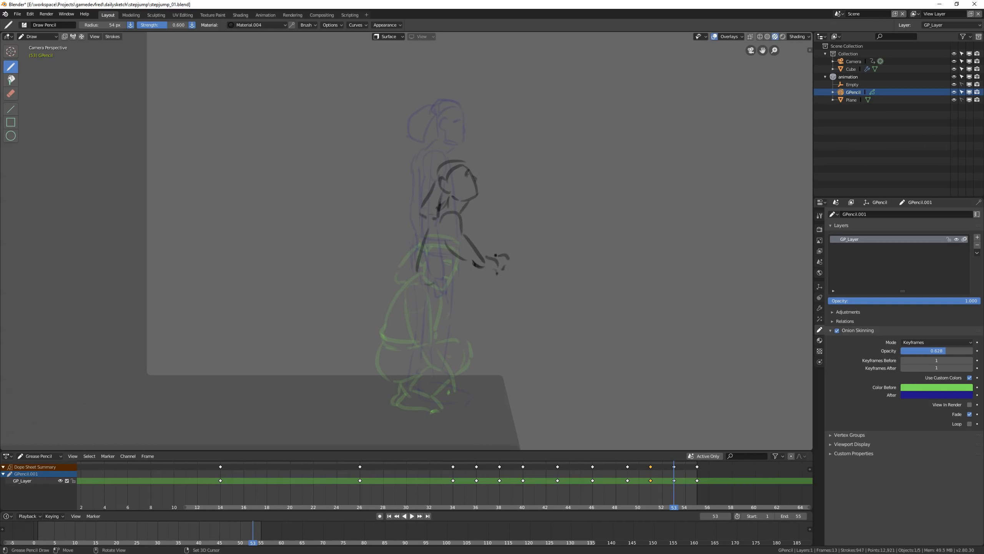
Step: Draw the rising figure's waistband and hip contour at frame 53
drag(419, 285, 457, 297)
key(ctrl+z)
key(ctrl+z)
key(ctrl+z)
key(ctrl+z)
drag(418, 276, 458, 286)
key(ctrl+z)
drag(417, 289, 428, 321)
key(ctrl+z)
drag(416, 286, 435, 318)
Step: Draw the bent legs and planted feet of the rising figure at frame 53
drag(461, 306, 463, 348)
drag(458, 350, 457, 356)
drag(427, 310, 455, 344)
mouse_move(463, 313)
mouse_down()
mouse_move(473, 353)
mouse_move(461, 344)
mouse_up()
mouse_move(452, 356)
mouse_down()
mouse_move(441, 389)
mouse_move(433, 387)
mouse_move(452, 399)
mouse_up()
key(ctrl+z)
mouse_move(468, 354)
mouse_down()
mouse_move(454, 397)
mouse_move(429, 409)
mouse_up()
drag(429, 409, 468, 416)
key(ctrl+z)
drag(457, 400, 473, 414)
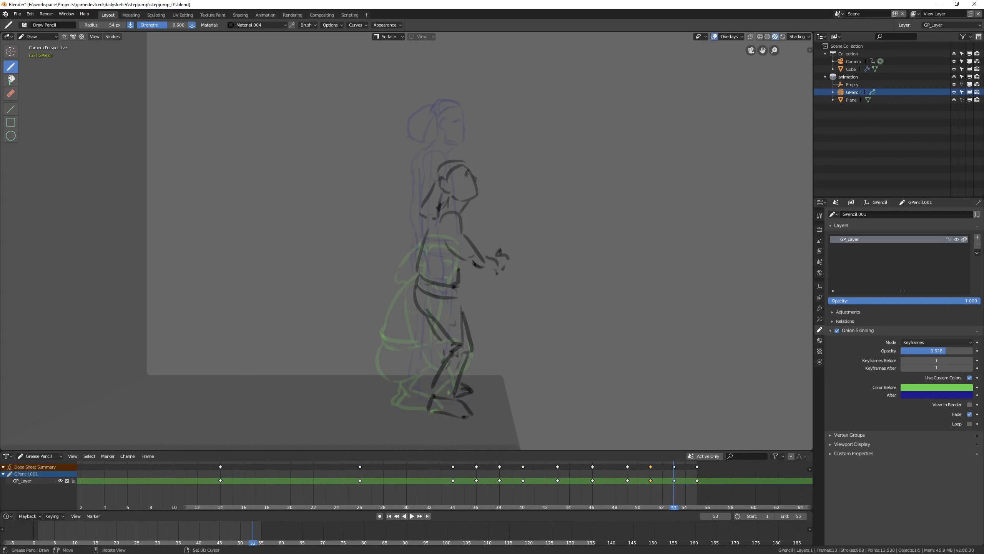
Step: Draw the frame 53 figure's other arm and hand behind the body, then play back the animation
mouse_move(425, 231)
mouse_down()
mouse_move(405, 252)
mouse_move(422, 286)
mouse_move(407, 243)
mouse_up()
key(ctrl+z)
key(ctrl+z)
key(ctrl+z)
mouse_move(419, 251)
mouse_down()
mouse_move(407, 251)
mouse_move(415, 288)
mouse_up()
drag(403, 259, 403, 287)
drag(406, 292, 413, 310)
drag(403, 297, 402, 309)
drag(404, 310, 411, 313)
scroll(449, 291, down, 3)
mouse_move(627, 481)
right_down()
mouse_move(712, 482)
mouse_move(499, 485)
right_up()
click(412, 518)
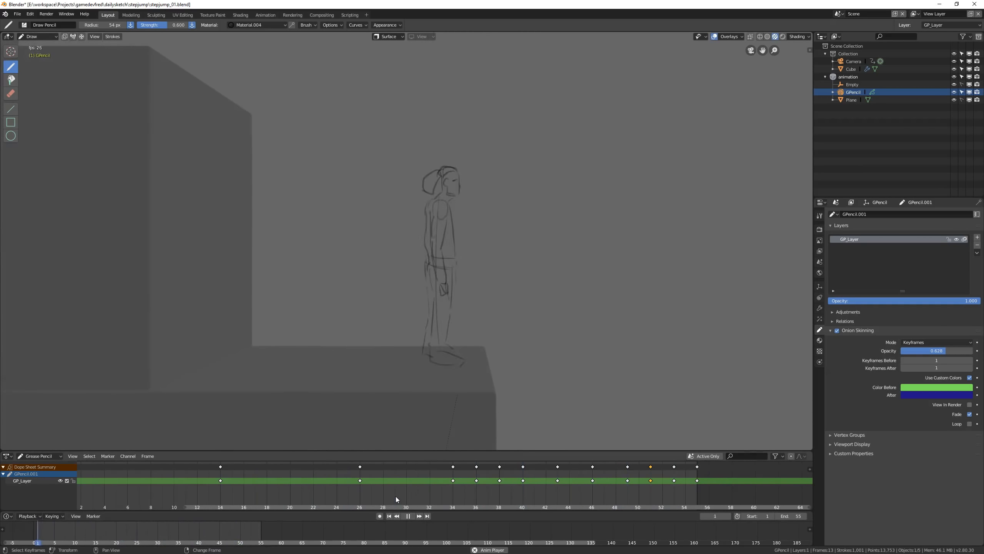
key(space)
Step: Retime the keyframes after frame 14 to frames 24, 32, 34, 36, 38, 42, 45, 47, 50 and 52, then play back
right_drag(43, 532, 158, 529)
drag(360, 467, 337, 468)
drag(454, 468, 478, 468)
drag(524, 468, 503, 468)
drag(587, 468, 581, 469)
right_drag(484, 471, 610, 469)
drag(627, 467, 662, 468)
right_drag(616, 475, 546, 484)
click(413, 516)
click(413, 517)
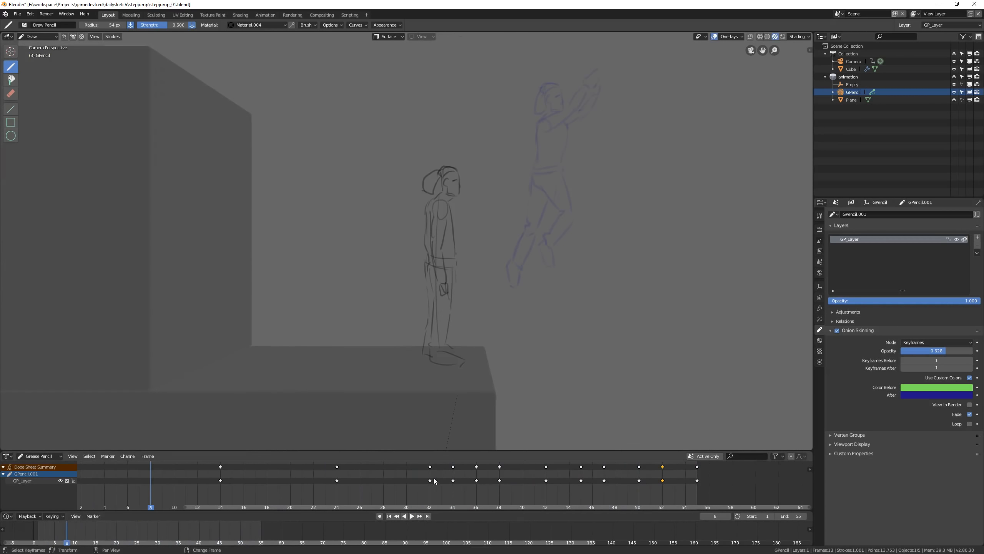
Step: Shift the fall keyframes four frames earlier to frames 28, 30, 32 and 34, then play back
drag(413, 490, 705, 475)
key(s)
right_click(629, 480)
key(g)
drag(421, 489, 658, 479)
click(501, 474)
key(g)
click(635, 479)
click(411, 516)
Step: Retime the keyframes following the fall to frames 40, 43, 45, 48 and 51, then play back
mouse_move(400, 489)
right_down()
mouse_move(628, 499)
mouse_move(572, 498)
right_up()
key(space)
key(space)
key(g)
click(587, 494)
click(597, 496)
drag(522, 497, 696, 481)
key(g)
click(640, 469)
drag(639, 480, 648, 480)
click(647, 479)
key(space)
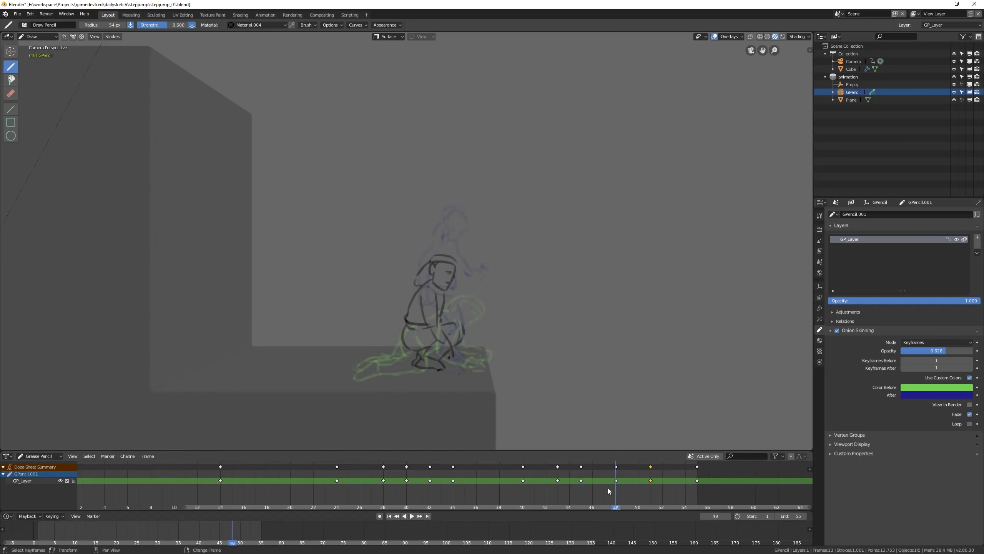
Step: Move the crawling-pose keyframe from frame 45 to frame 46 and play back the animation
right_drag(599, 491, 583, 489)
drag(581, 481, 592, 481)
right_drag(578, 485, 511, 495)
click(411, 515)
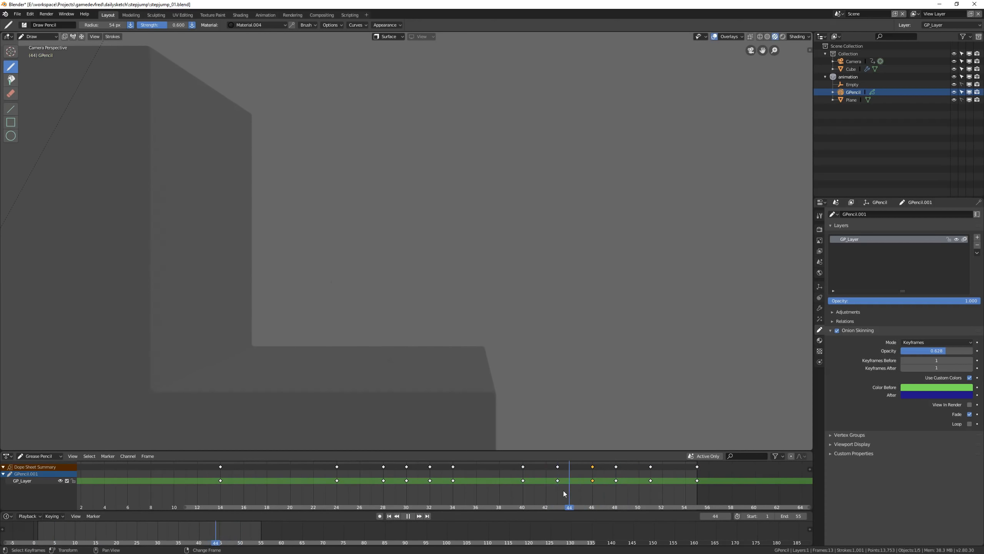
key(space)
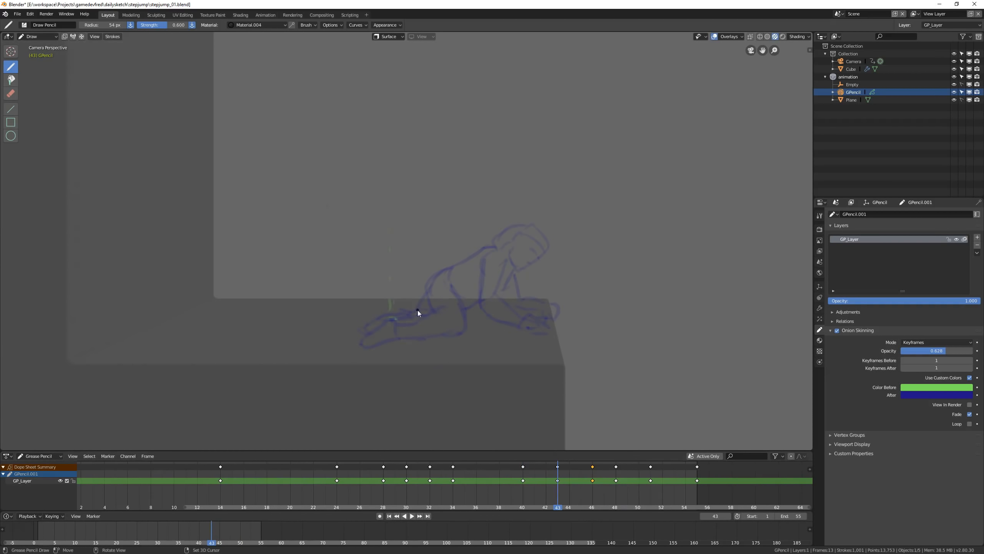
Step: Redraw frame 43 with the figure's head, shoulder and outstretched arm low on the step
mouse_move(426, 311)
mouse_down()
mouse_move(437, 334)
mouse_move(479, 315)
mouse_up()
drag(444, 324, 475, 313)
drag(441, 283, 435, 312)
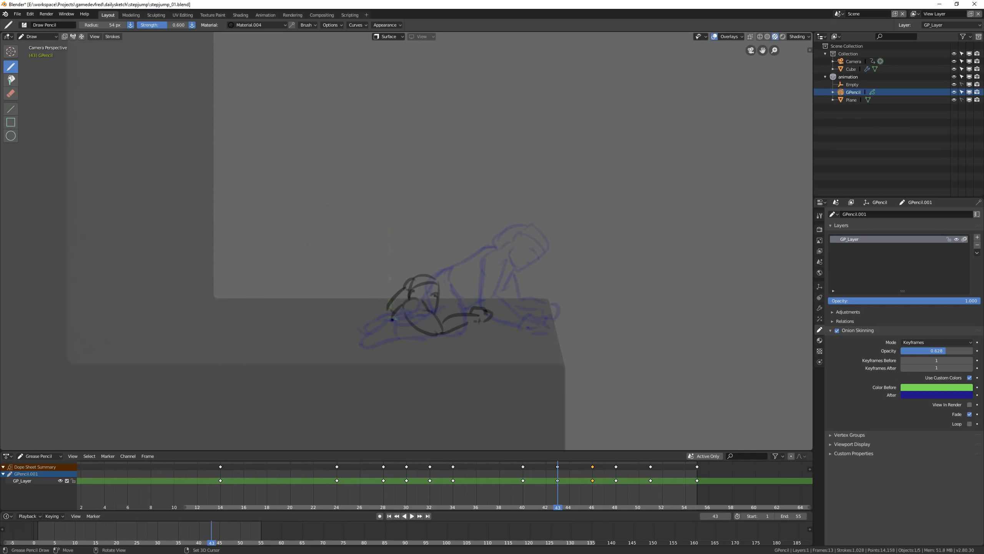
drag(389, 312, 387, 327)
click(408, 328)
Step: Play back the retimed animation in the full camera frame and save the file
key(space)
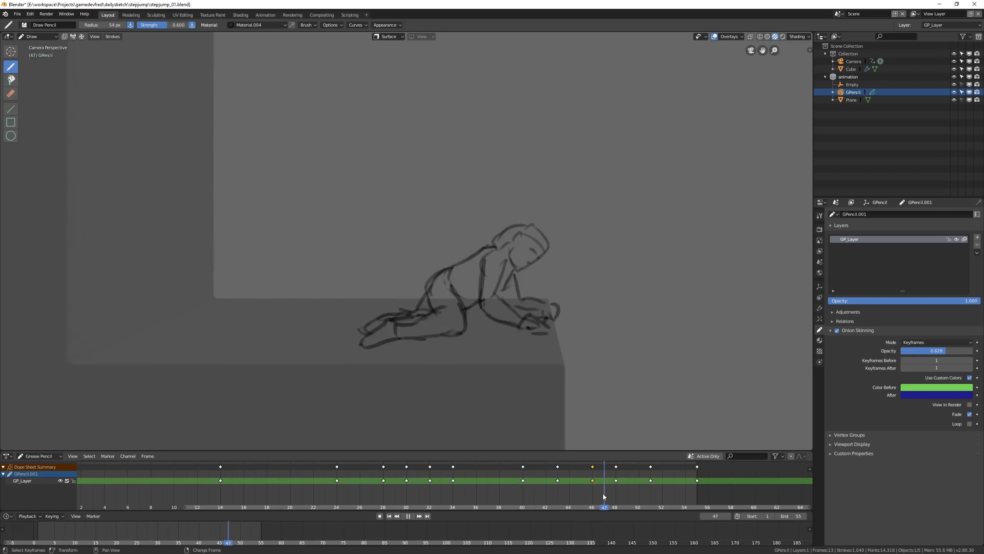
right_drag(214, 504, 383, 500)
scroll(585, 360, down, 6)
shift+middle_drag(584, 361, 444, 317)
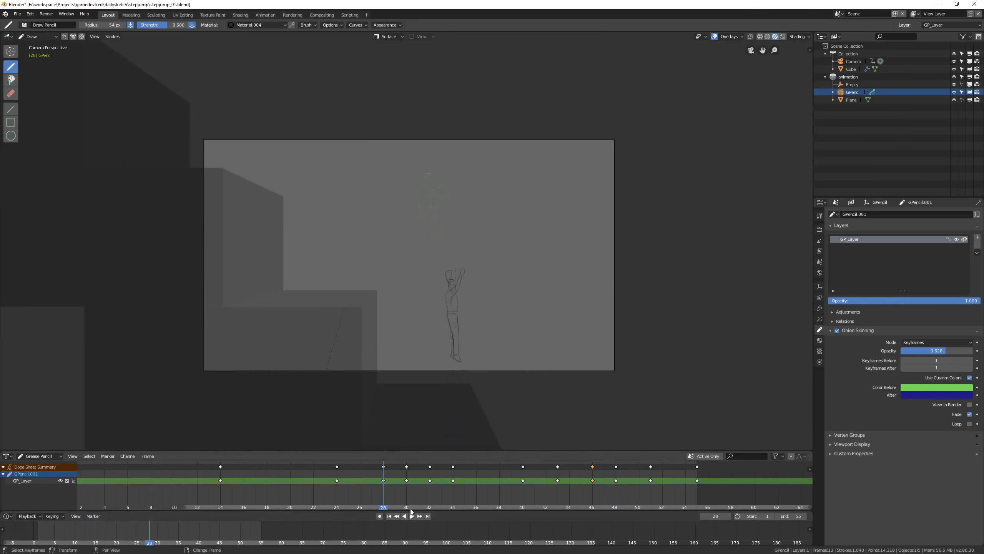
click(408, 515)
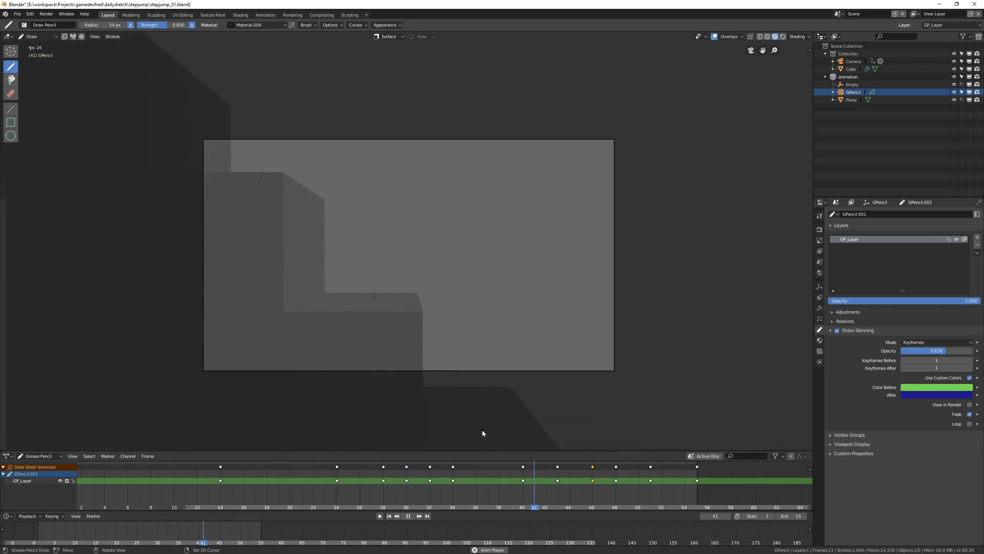
key(space)
key(ctrl+s)
click(459, 352)
right_drag(220, 479, 92, 474)
key(space)
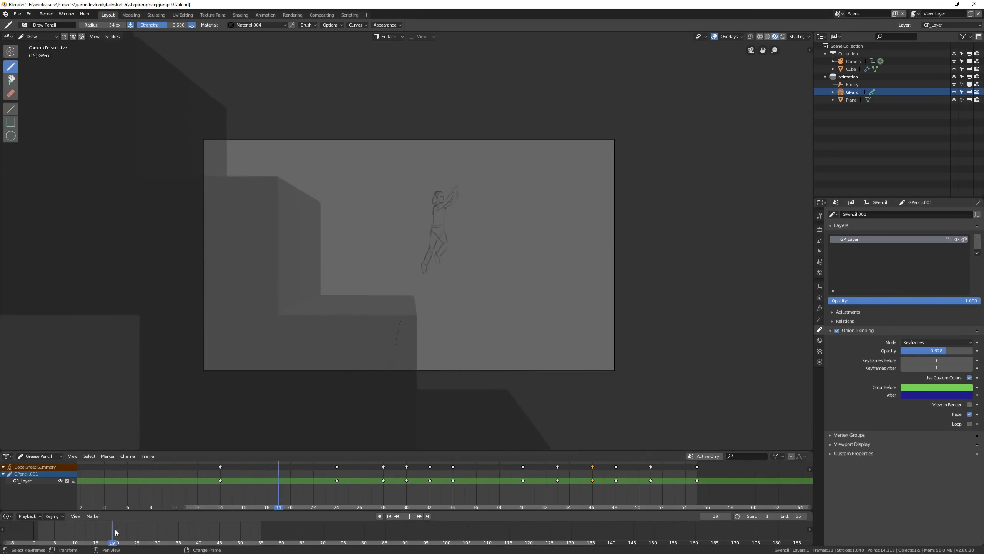
right_drag(90, 535, 34, 535)
Step: Start a new anticipation drawing at frame 6 and sketch the figure's feet and lower legs in a staggered stance
middle_drag(224, 504, 293, 500)
right_drag(160, 486, 195, 489)
scroll(432, 257, up, 7)
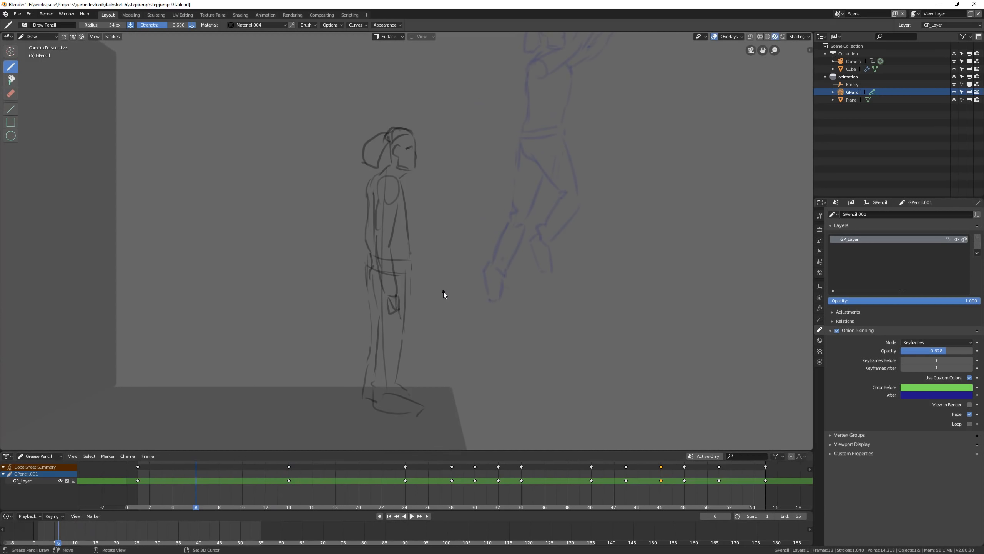
click(419, 277)
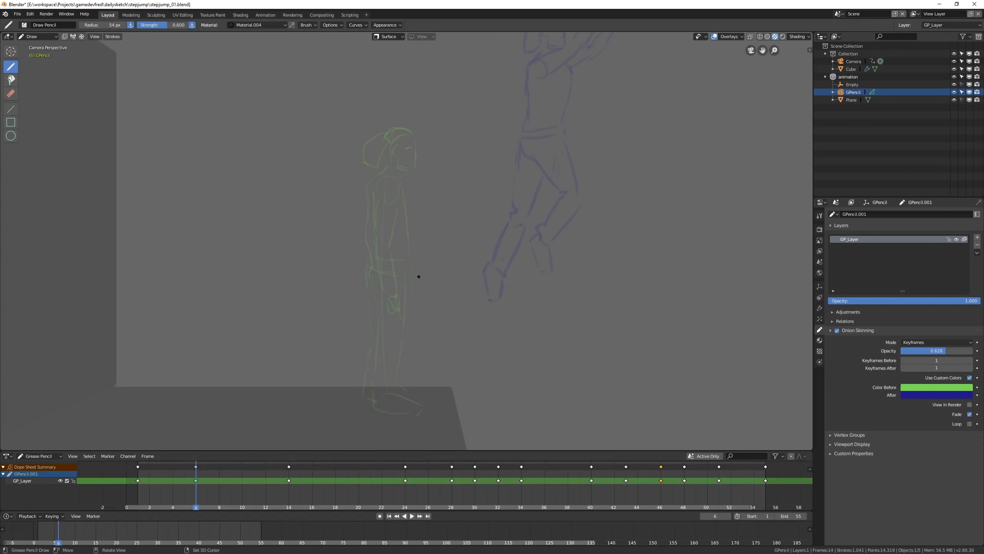
drag(339, 384, 333, 399)
drag(334, 400, 353, 405)
drag(343, 385, 369, 395)
drag(386, 352, 356, 387)
mouse_move(408, 364)
mouse_down()
mouse_move(392, 404)
mouse_move(409, 406)
mouse_up()
drag(430, 349, 436, 359)
Step: Draw the bent thighs, front knee and waistband of the anticipation pose at frame 6
drag(379, 333, 419, 363)
drag(408, 358, 423, 355)
drag(423, 356, 411, 361)
mouse_move(372, 313)
mouse_down()
mouse_move(380, 336)
mouse_move(401, 305)
mouse_up()
drag(374, 307, 403, 310)
drag(407, 315, 435, 351)
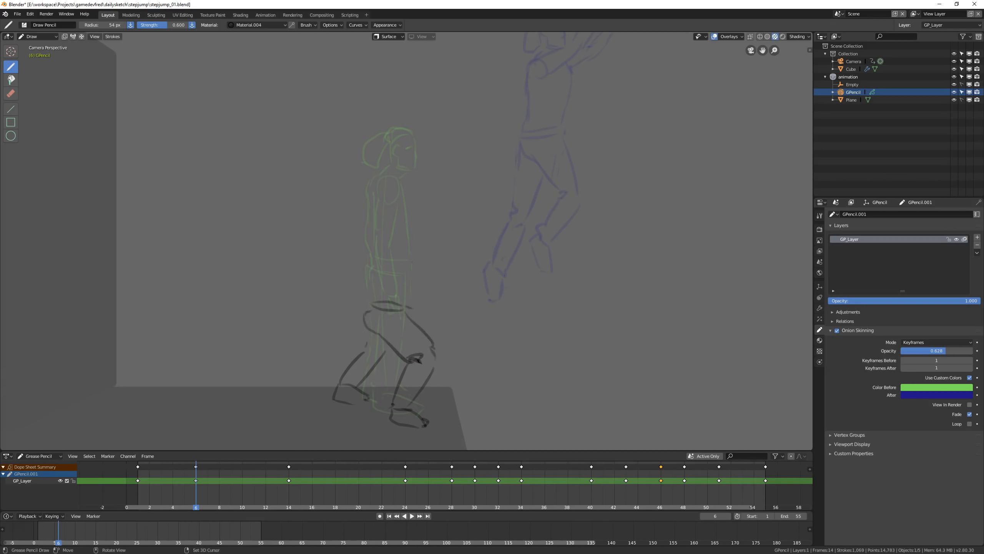
Step: Erase and redraw the rear foot's lines, then reinforce the front knee at frame 6
ctrl+drag(366, 391, 367, 401)
drag(352, 403, 368, 395)
drag(409, 359, 417, 364)
Step: Draw the frame 6 figure's leaning torso, swung-back arm and lowered head
mouse_move(397, 242)
mouse_down()
mouse_move(399, 260)
mouse_move(368, 266)
mouse_up()
mouse_move(410, 262)
mouse_down()
mouse_move(354, 274)
mouse_move(355, 304)
mouse_up()
drag(357, 276, 350, 322)
drag(353, 303, 348, 318)
drag(400, 235, 380, 254)
mouse_move(398, 237)
mouse_down()
mouse_move(384, 248)
mouse_move(432, 221)
mouse_up()
mouse_move(407, 223)
mouse_down()
mouse_move(380, 236)
mouse_move(408, 265)
mouse_up()
Step: Erase and redraw the swung-back arm and hand at frame 6
ctrl+drag(401, 257, 362, 263)
mouse_move(366, 268)
ctrl+mouse_down()
mouse_move(354, 271)
mouse_move(355, 286)
ctrl+mouse_up()
drag(361, 265, 348, 293)
drag(348, 293, 361, 302)
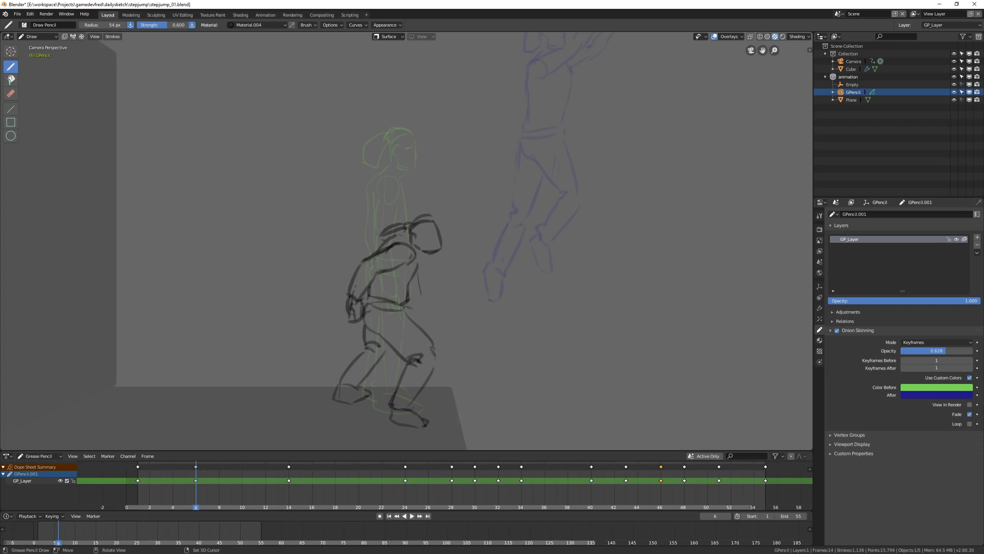
Step: Draw the face mark and the front forearm with clenched hand at frame 6, and erase a stray line in the torso
drag(433, 229, 429, 236)
drag(431, 230, 428, 235)
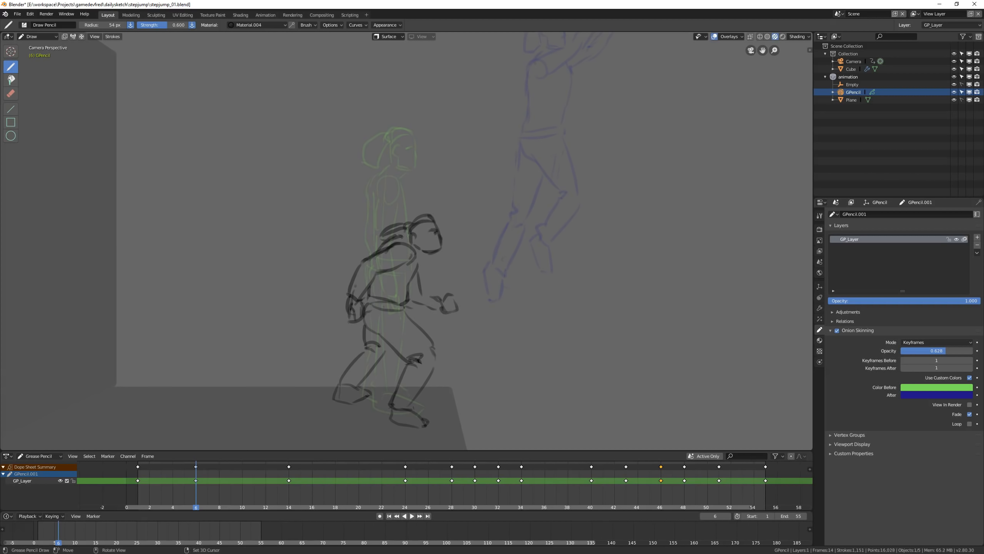
ctrl+drag(374, 276, 367, 282)
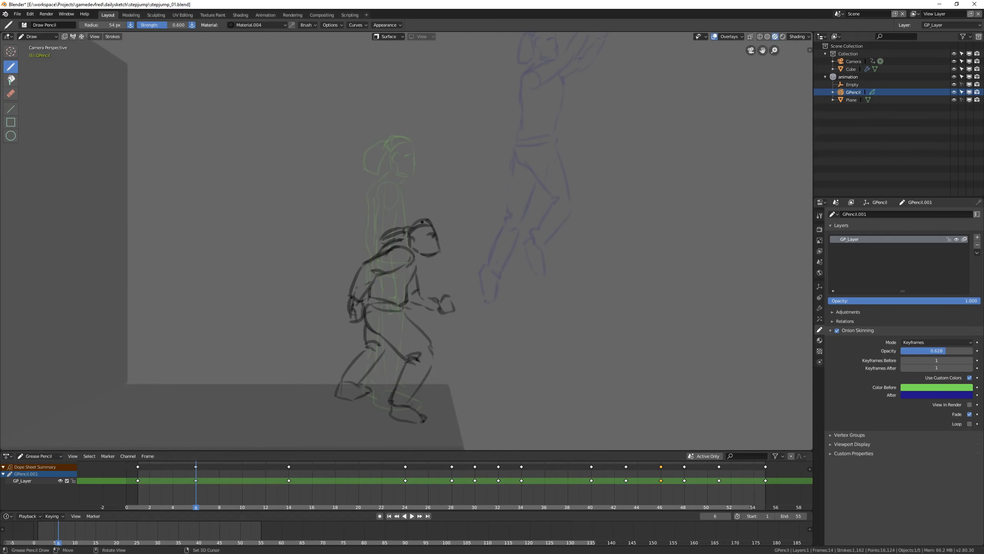
Step: Select the frame 6 figure's head and hair strokes and shift them slightly
key(Tab)
key(c)
drag(430, 238, 392, 228)
right_click(448, 252)
key(g)
click(447, 249)
key(Tab)
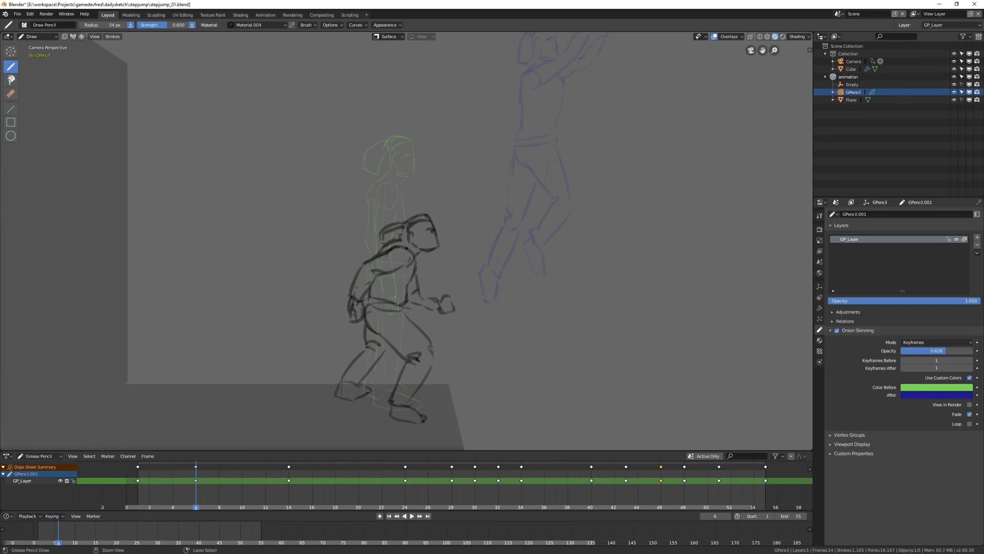
Step: Switch to sculpting with the Grab brush and key a copy of the crouching figure at frame 11
key(space)
right_drag(282, 483, 247, 480)
scroll(412, 338, up, 3)
key(Right)
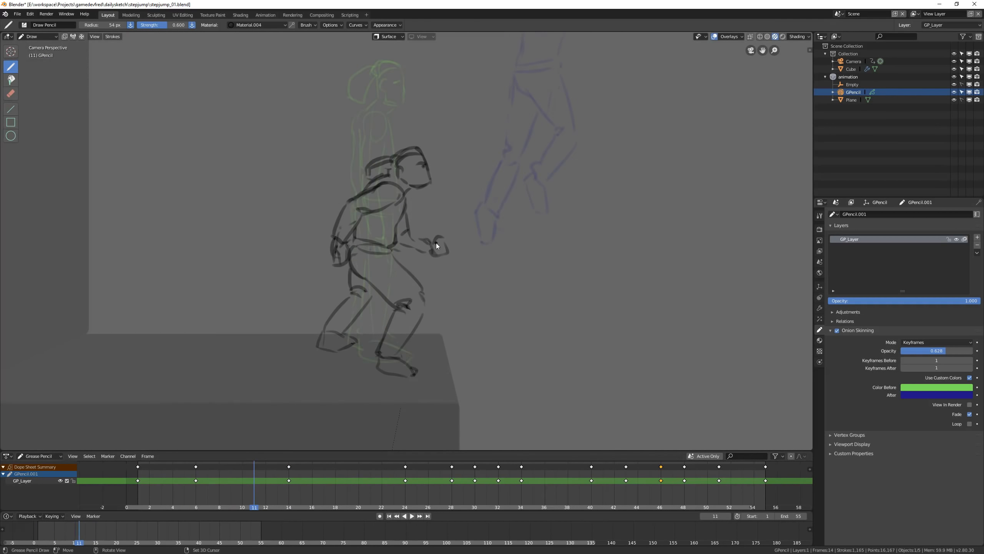
key(ctrl+Tab)
click(11, 107)
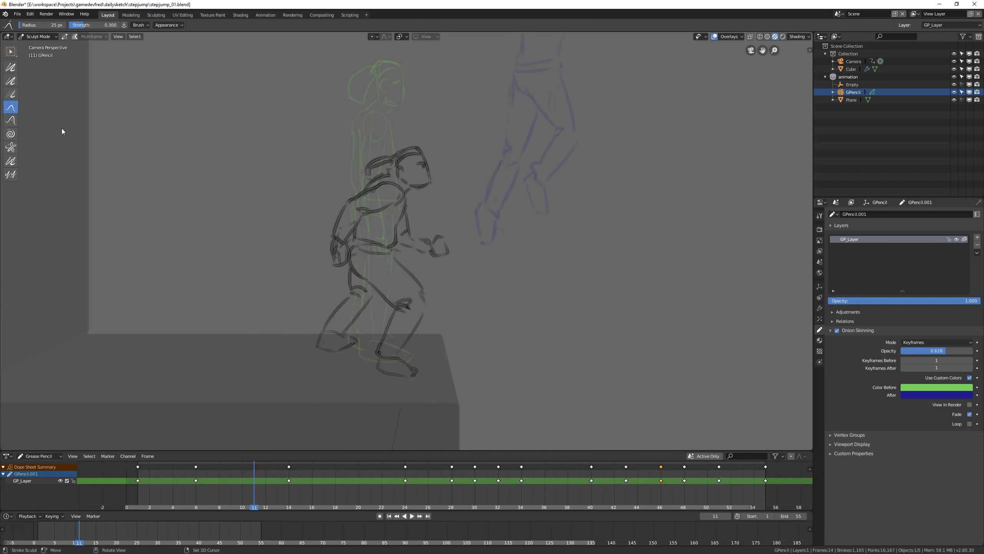
scroll(402, 257, up, 1)
click(403, 257)
right_drag(232, 481, 253, 480)
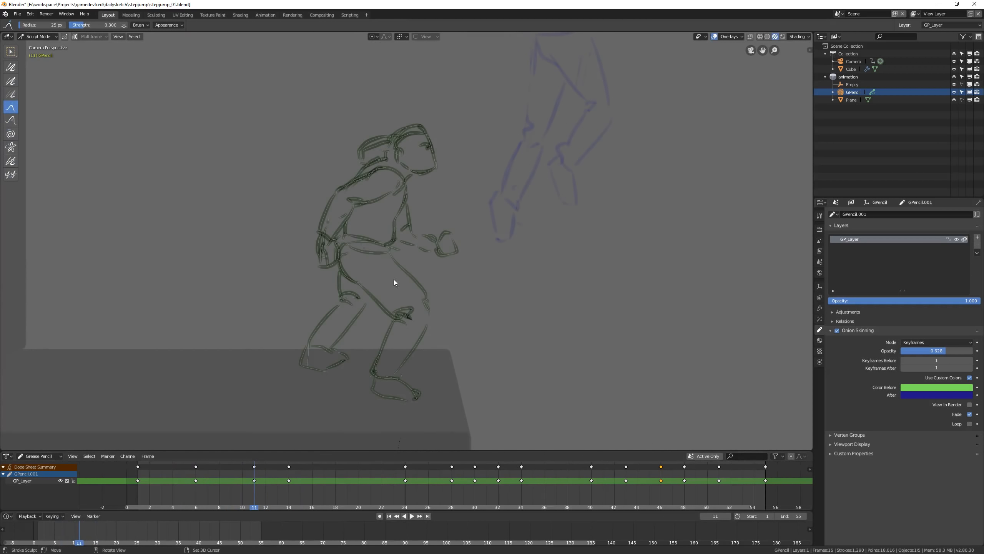
Step: Enlarge the brush and pull the frame 11 figure into a deeper crouch, nudging its feet outward
key(f)
click(455, 250)
drag(383, 204, 371, 264)
drag(285, 366, 263, 366)
drag(410, 391, 450, 387)
key(ctrl+Tab)
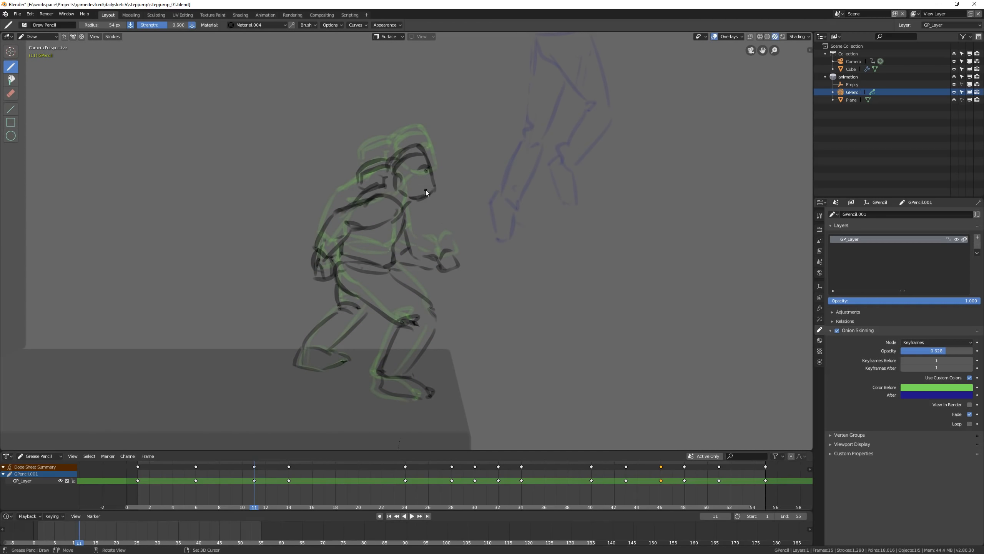
Step: Select the head strokes at frame 11, rotate them about 33° and move them forward and down
key(Tab)
key(c)
mouse_move(433, 193)
mouse_down()
mouse_move(375, 168)
mouse_move(444, 181)
mouse_up()
drag(403, 219, 404, 215)
key(Escape)
key(ctrl+z)
key(c)
mouse_move(423, 163)
mouse_down()
mouse_move(330, 156)
mouse_move(419, 188)
mouse_up()
key(Escape)
key(r)
click(488, 189)
key(g)
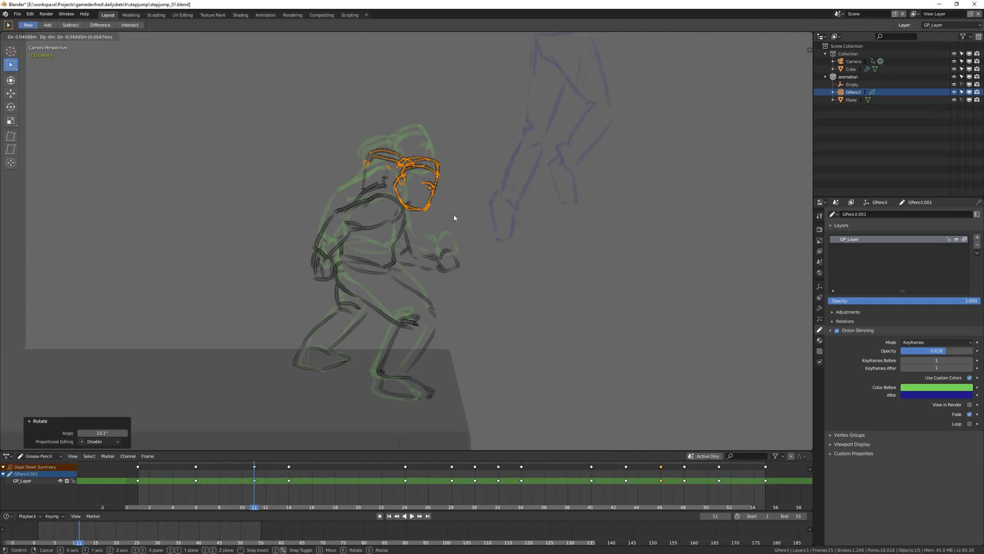
click(457, 220)
key(a)
key(a)
key(Tab)
Step: Erase and redraw the neck lines, shoulder and swung-back arm of the frame 11 figure
mouse_move(366, 177)
ctrl+mouse_down()
mouse_move(398, 154)
mouse_move(373, 185)
mouse_move(417, 211)
ctrl+mouse_up()
drag(429, 202, 415, 212)
mouse_move(321, 276)
ctrl+mouse_down()
mouse_move(329, 238)
mouse_move(378, 200)
mouse_move(354, 201)
ctrl+mouse_up()
drag(344, 195, 389, 196)
drag(349, 210, 389, 221)
drag(341, 192, 318, 217)
mouse_move(347, 216)
mouse_down()
mouse_move(310, 237)
mouse_move(307, 224)
mouse_up()
mouse_move(323, 206)
mouse_down()
mouse_move(304, 234)
mouse_move(311, 262)
mouse_up()
Step: Erase the front forearm at frame 11 and redraw it bent up with a raised fist
mouse_move(454, 259)
ctrl+mouse_down()
mouse_move(424, 259)
mouse_move(409, 244)
ctrl+mouse_up()
mouse_move(398, 241)
mouse_down()
mouse_move(434, 234)
mouse_move(434, 222)
mouse_up()
drag(409, 245, 437, 231)
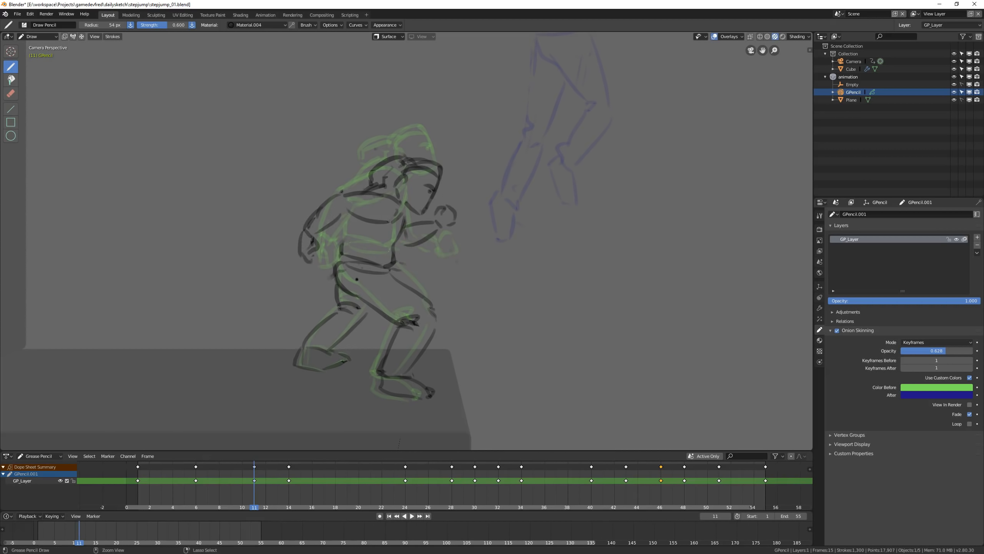
Step: Rework the front thigh and hip lines of the frame 11 crouch
mouse_move(354, 268)
ctrl+mouse_down()
mouse_move(345, 266)
mouse_move(341, 242)
mouse_move(394, 260)
mouse_move(399, 321)
ctrl+mouse_up()
key(ctrl+z)
key(ctrl+z)
drag(391, 266, 426, 302)
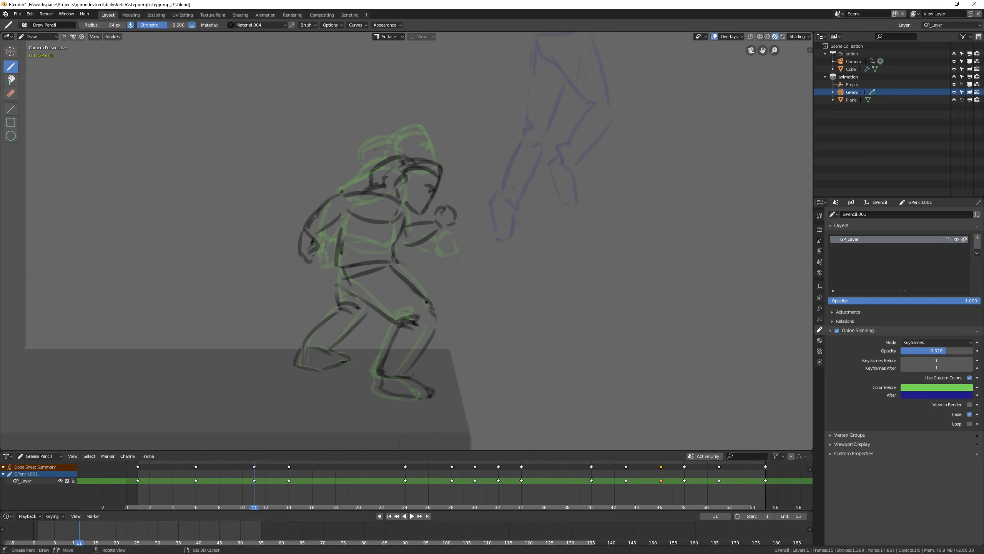
drag(342, 272, 337, 296)
Step: Zoom out and play the animation to check the new crouch timing
mouse_move(241, 483)
right_down()
mouse_move(211, 483)
mouse_move(233, 486)
right_up()
scroll(385, 318, down, 7)
click(412, 516)
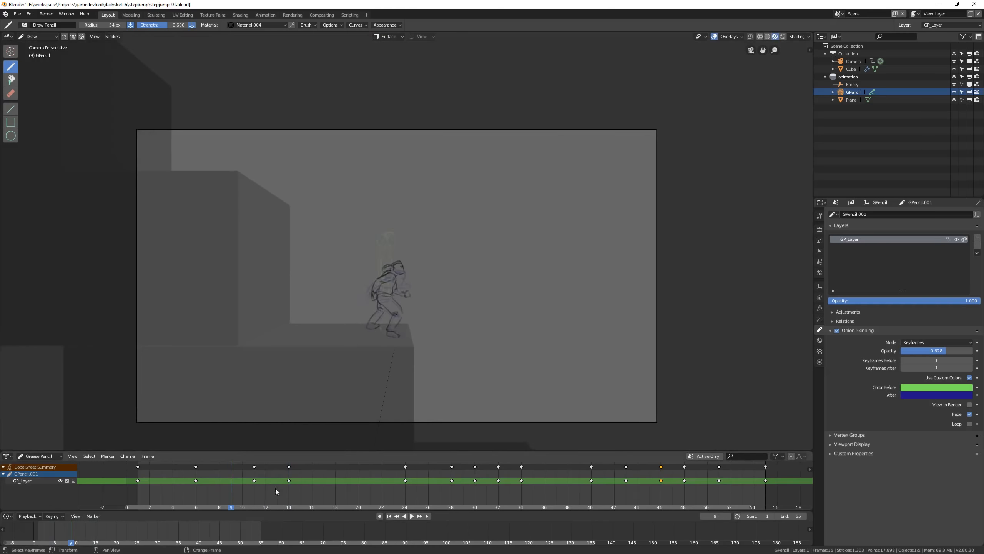
click(412, 517)
right_click(142, 485)
click(411, 517)
click(410, 518)
Step: Switch to Object Mode, select the keyframe at frame 11 and go to frame 13
mouse_move(360, 483)
right_down()
mouse_move(234, 481)
mouse_move(295, 481)
mouse_move(263, 485)
mouse_move(277, 483)
right_up()
scroll(442, 256, up, 5)
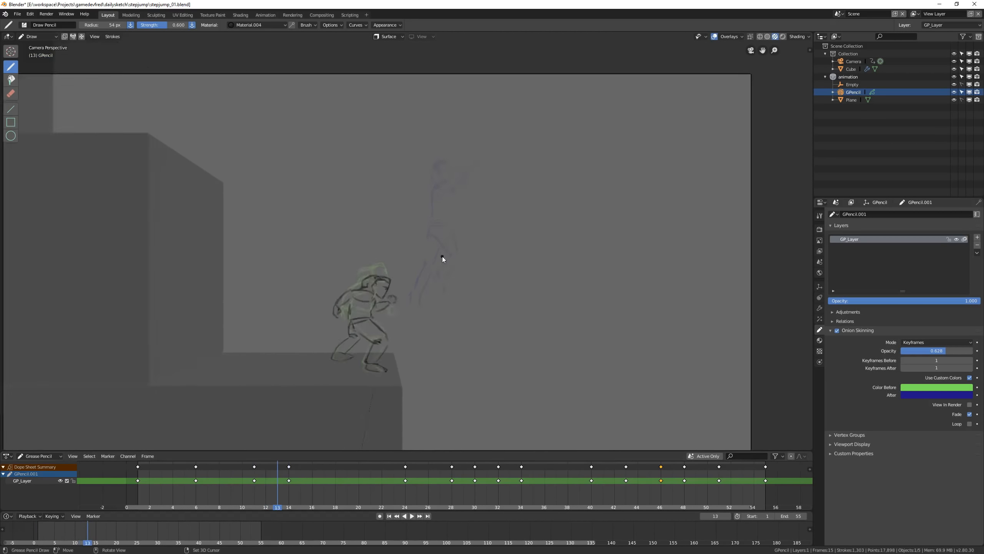
right_click(294, 471)
click(295, 471)
key(ctrl+Tab)
click(507, 325)
click(255, 481)
mouse_move(256, 481)
right_down()
mouse_move(286, 477)
mouse_move(279, 472)
right_up()
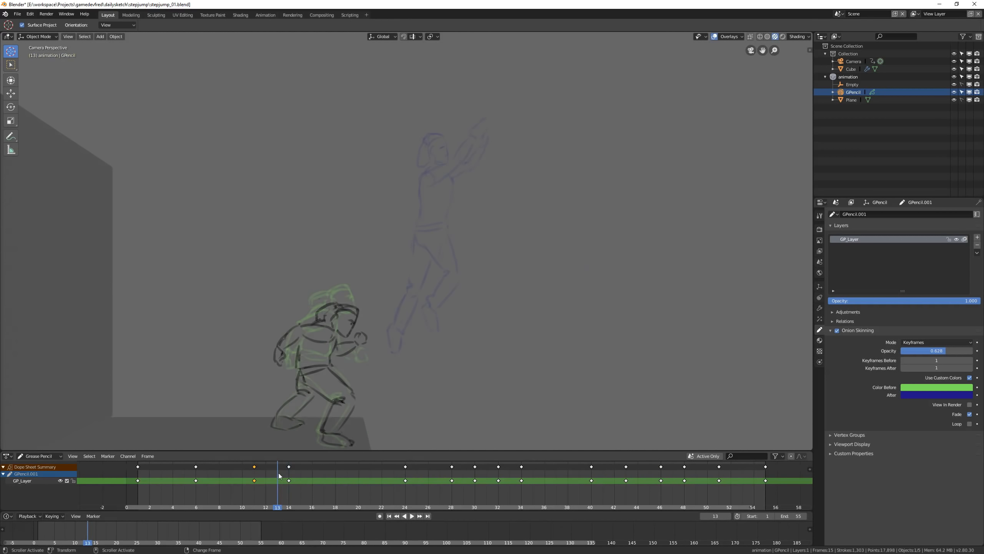
Step: Draw the take-off pose's head, trailing hair, shoulder and raised arm at frame 13
scroll(488, 213, up, 4)
key(ctrl+Tab)
drag(485, 156, 478, 184)
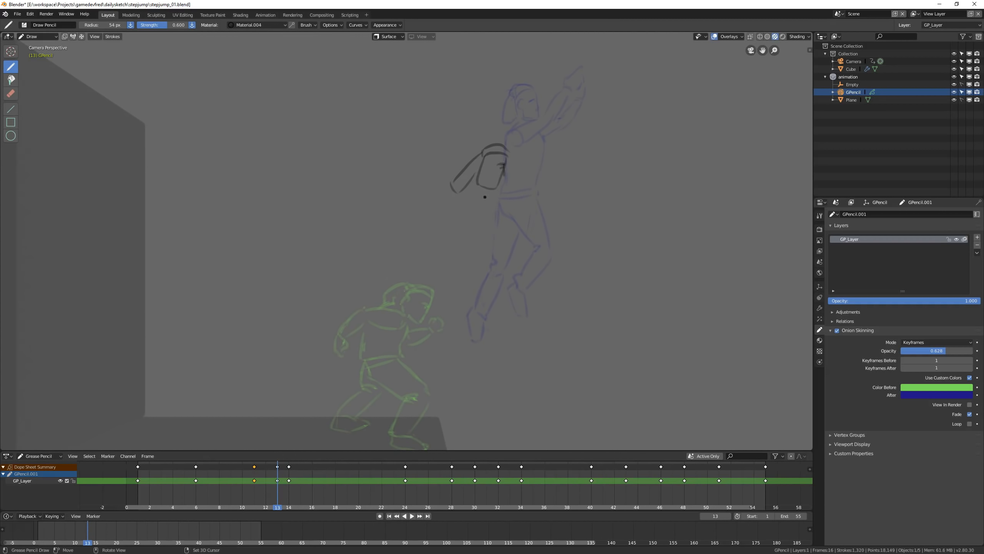
drag(535, 125, 543, 135)
drag(510, 192, 473, 217)
drag(477, 194, 472, 216)
shift+middle_drag(472, 217, 487, 184)
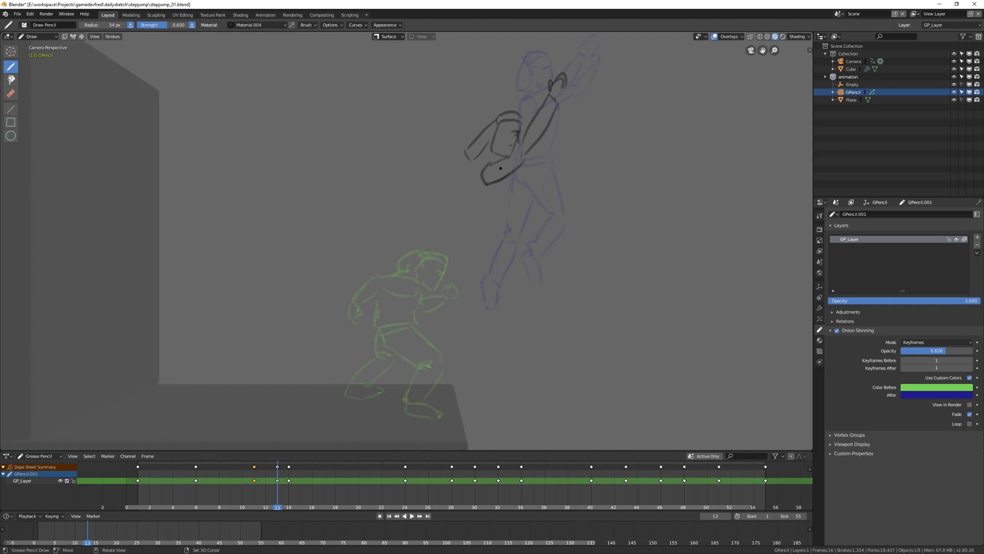
Step: Draw the frame 13 figure's stretched torso down to the waist, undoing misplaced lines
drag(485, 176, 459, 244)
shift+middle_drag(484, 171, 519, 169)
drag(515, 171, 474, 286)
drag(492, 283, 525, 236)
key(ctrl+z)
key(ctrl+z)
mouse_move(512, 173)
mouse_down()
mouse_move(495, 225)
mouse_move(511, 245)
mouse_up()
drag(491, 242, 504, 250)
drag(513, 245, 542, 175)
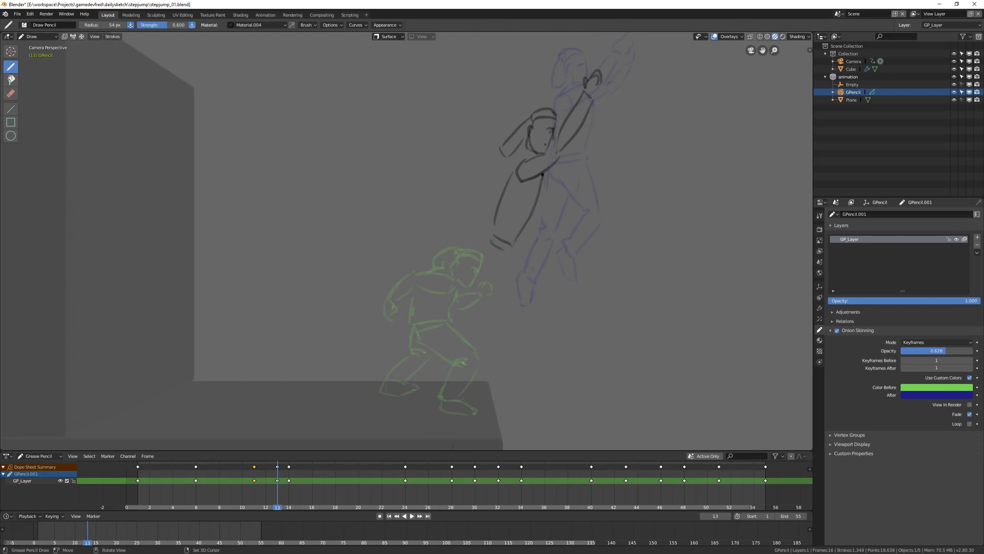
Step: Try several leg lines trailing down from the waist of the frame 13 figure
shift+middle_drag(483, 251, 510, 205)
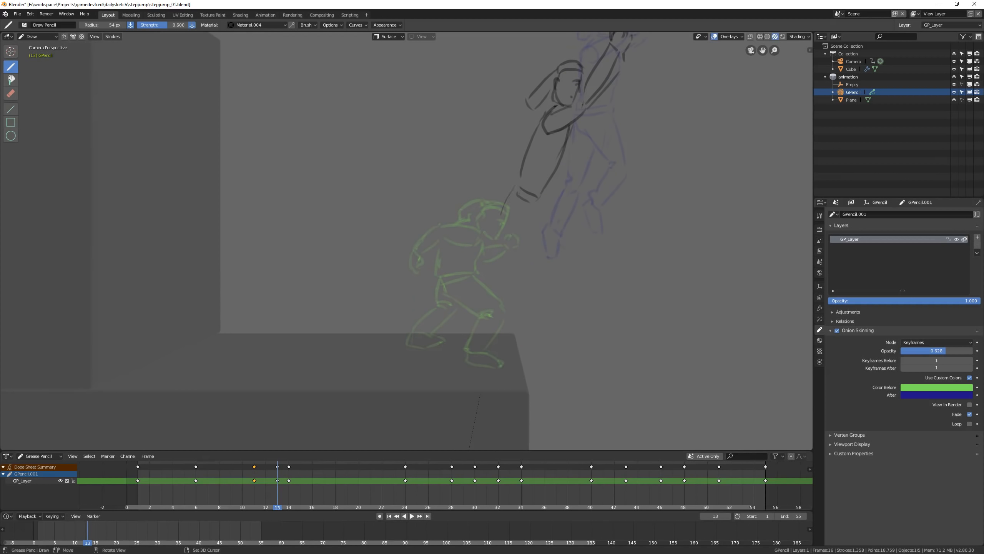
drag(501, 215, 498, 233)
key(ctrl+z)
mouse_move(569, 145)
ctrl+mouse_down()
mouse_move(541, 193)
mouse_move(513, 180)
mouse_move(504, 254)
ctrl+mouse_up()
key(ctrl+z)
key(ctrl+z)
key(ctrl+z)
mouse_move(513, 197)
mouse_down()
mouse_move(482, 273)
mouse_move(491, 257)
mouse_up()
drag(530, 210, 502, 271)
drag(497, 273, 477, 305)
key(ctrl+z)
key(ctrl+z)
Step: Erase the old waist lines and draw the near leg stretched down toward the step edge at frame 13
ctrl+drag(493, 253, 518, 185)
drag(533, 210, 494, 342)
key(ctrl+z)
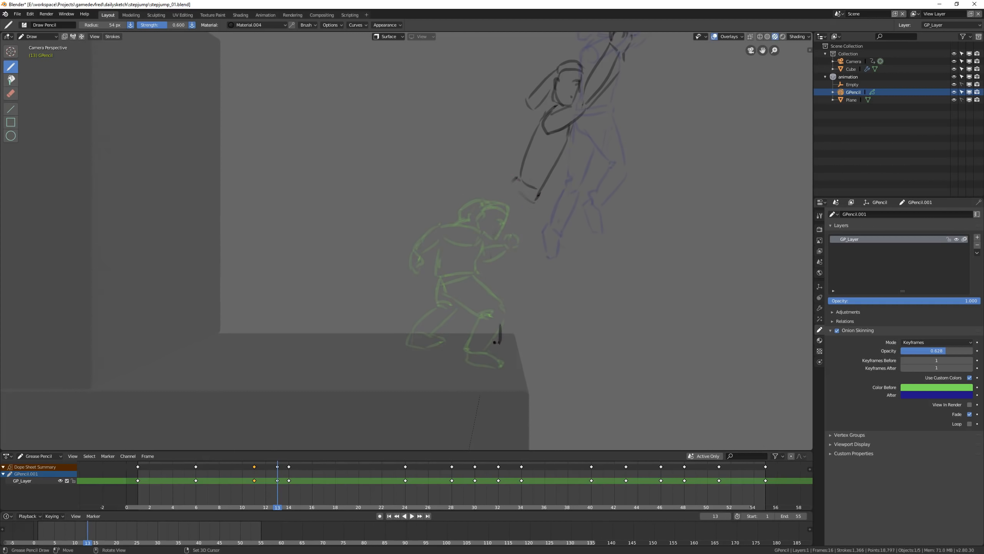
key(ctrl+z)
drag(494, 289, 499, 342)
mouse_move(500, 291)
mouse_down()
mouse_move(501, 332)
mouse_move(503, 302)
mouse_up()
key(ctrl+z)
key(ctrl+z)
drag(504, 300, 521, 253)
key(ctrl+z)
mouse_move(522, 181)
mouse_down()
mouse_move(509, 240)
mouse_move(523, 253)
mouse_up()
Step: Complete the far leg with its pointed foot and redraw the waistband at frame 13
drag(519, 179, 466, 296)
key(ctrl+z)
drag(463, 302, 474, 316)
key(ctrl+z)
key(ctrl+z)
mouse_move(512, 197)
mouse_down()
mouse_move(522, 175)
mouse_move(542, 195)
mouse_up()
key(ctrl+z)
drag(521, 169, 515, 181)
drag(523, 170, 541, 184)
ctrl+middle_drag(534, 258, 421, 361)
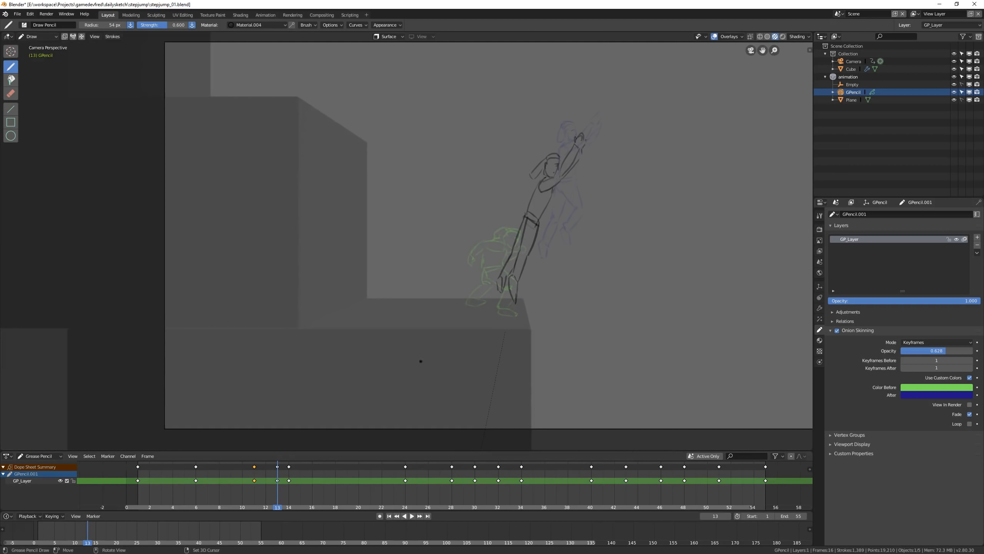
Step: Play the animation to review the new take-off drawing
right_drag(322, 485, 207, 483)
click(412, 515)
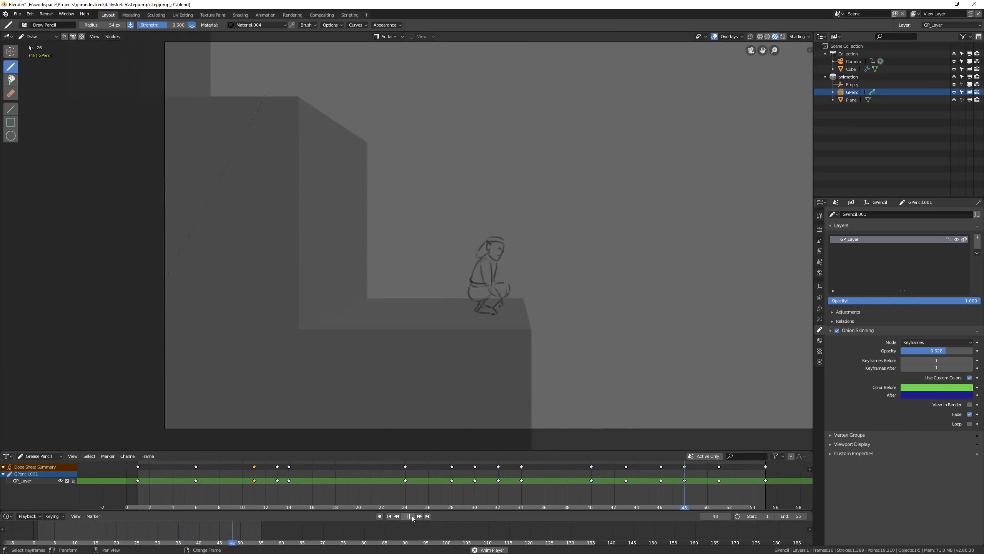
click(412, 515)
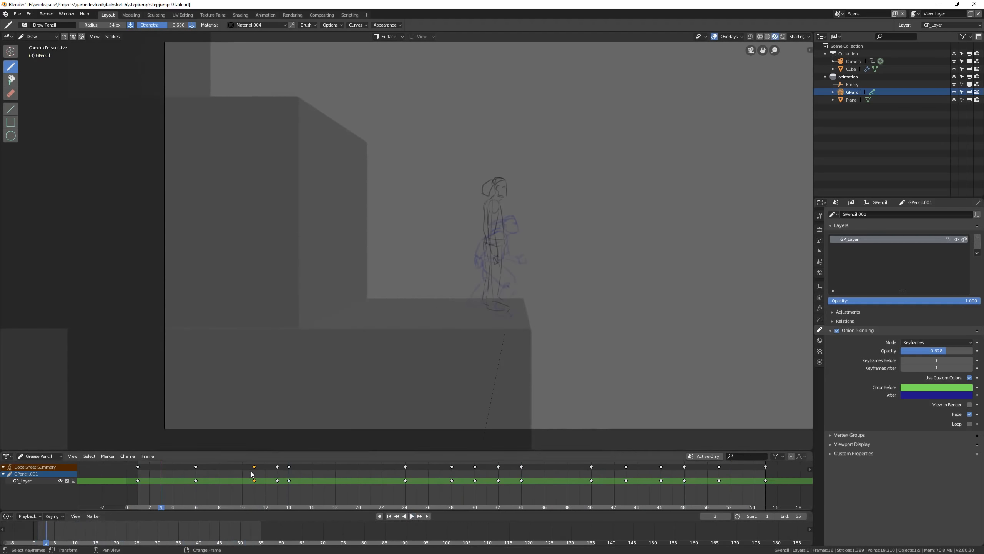
Step: Select the camera, lower it along the Z axis at frame 34 and insert a keyframe
key(ctrl+Tab)
click(505, 386)
click(853, 61)
key(space)
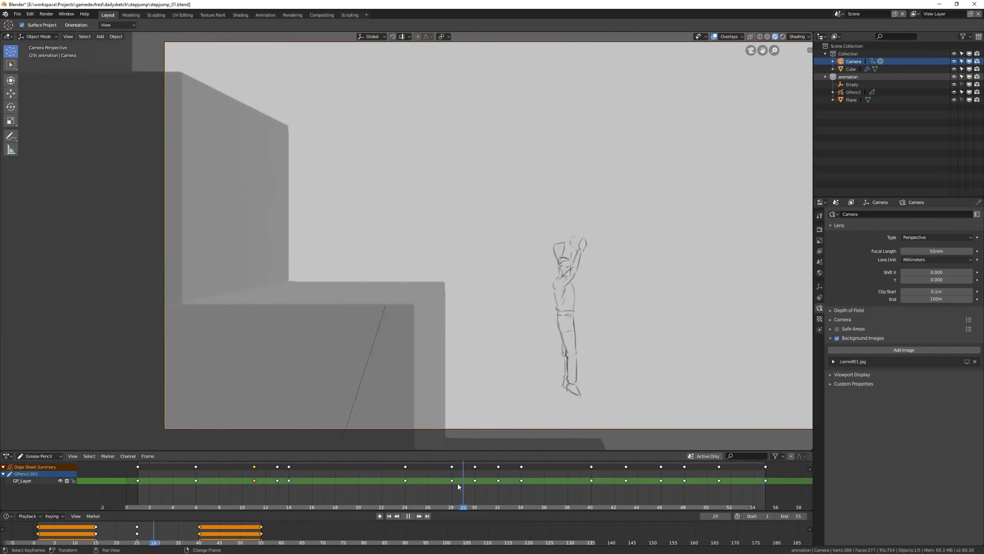
drag(575, 491, 505, 500)
key(space)
key(g)
key(z)
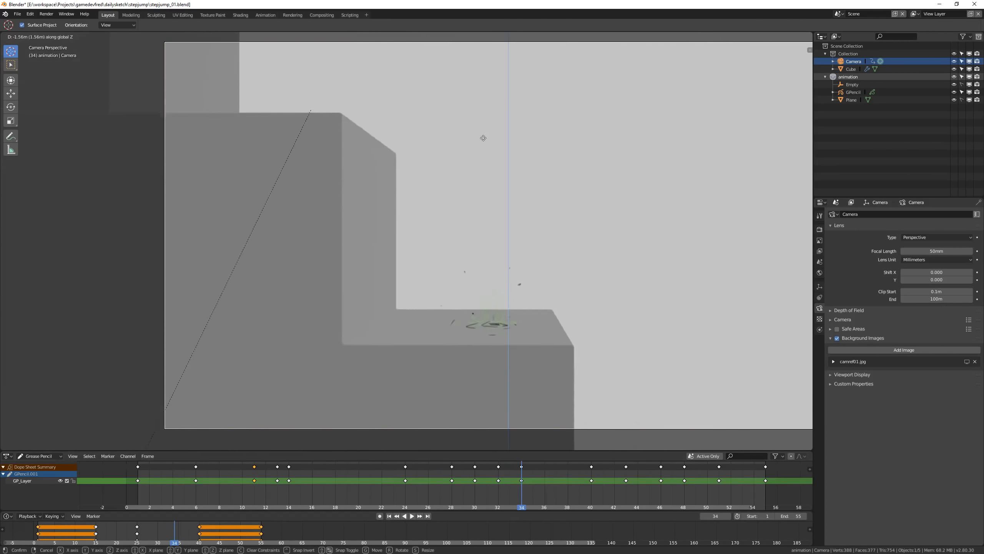
click(492, 188)
key(i)
click(500, 198)
Step: Play back the camera move, readjust the camera's height along Z at frame 34 and key it again
mouse_move(71, 534)
right_down()
mouse_move(260, 535)
mouse_move(71, 532)
right_up()
click(412, 516)
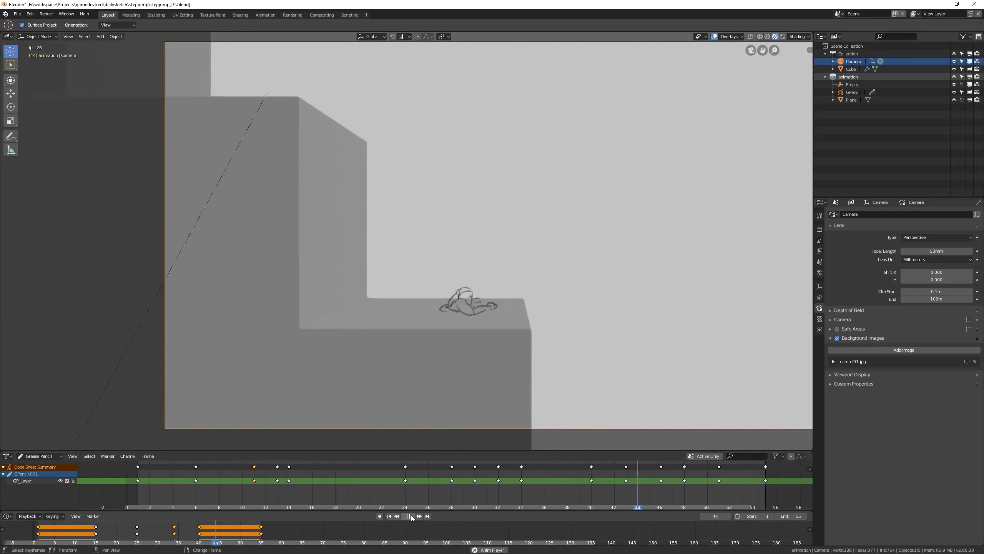
click(410, 516)
right_click(175, 531)
key(g)
key(z)
click(604, 368)
key(i)
click(601, 371)
Step: Scrub and play the loop to check the adjusted camera move
click(411, 516)
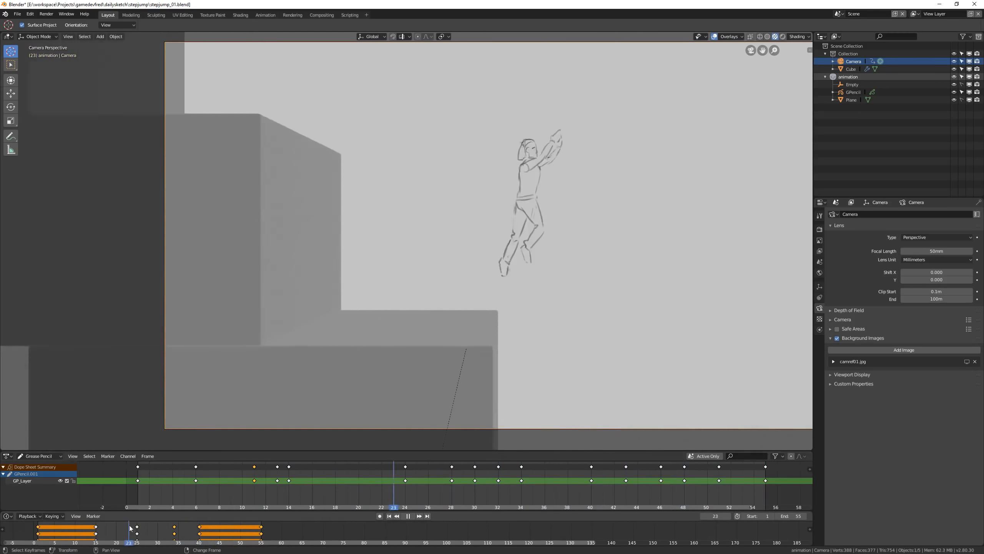
key(space)
scroll(552, 312, down, 2)
click(412, 516)
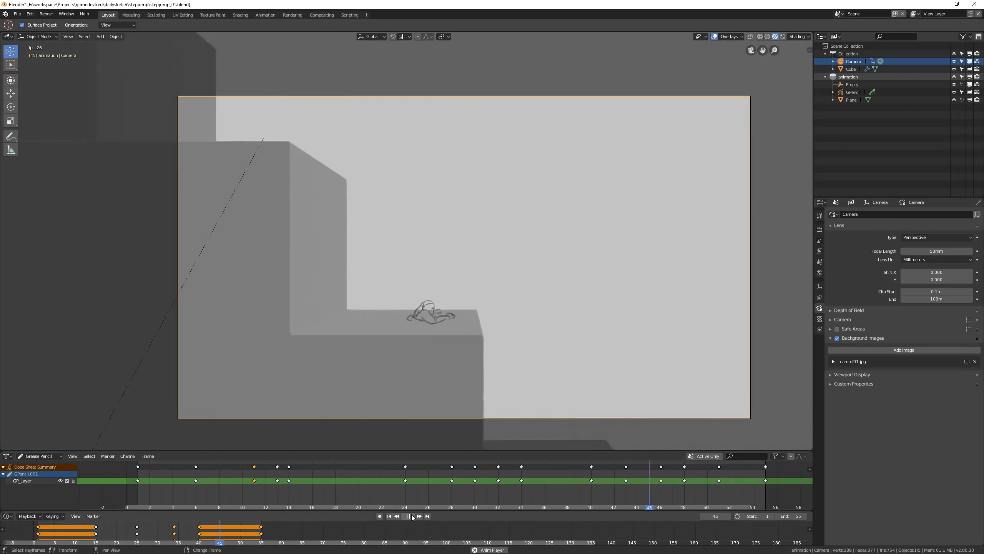
click(412, 515)
Step: Open the Grease Pencil drawing at frame 12 for editing, set the pivot point to 3D Cursor and squash the crouched figure along Z
mouse_move(152, 488)
right_down()
mouse_move(143, 487)
mouse_move(388, 492)
mouse_move(186, 494)
mouse_move(286, 500)
mouse_move(266, 500)
right_up()
click(853, 92)
scroll(483, 244, up, 5)
key(Tab)
click(445, 36)
click(444, 92)
key(s)
right_click(577, 271)
click(444, 36)
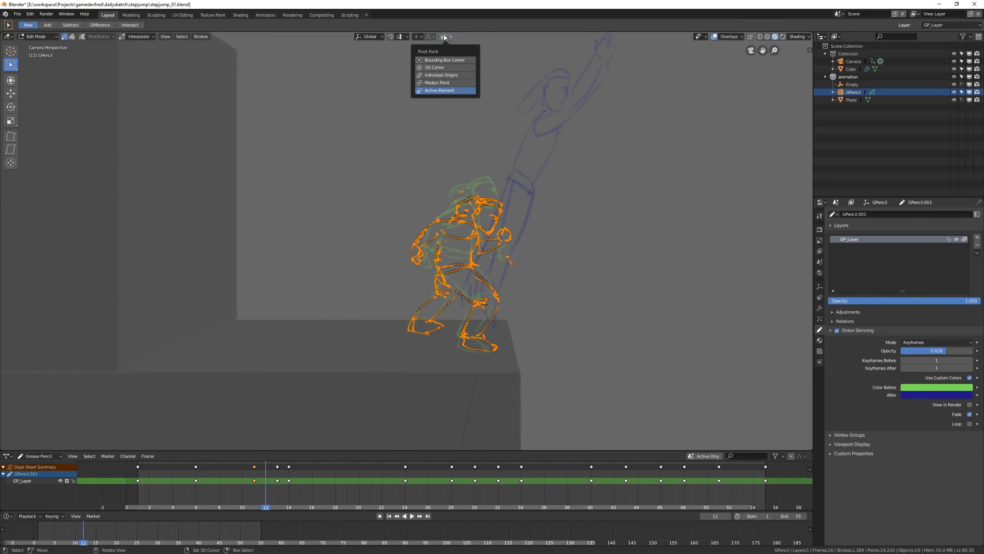
click(434, 67)
key(s)
key(z)
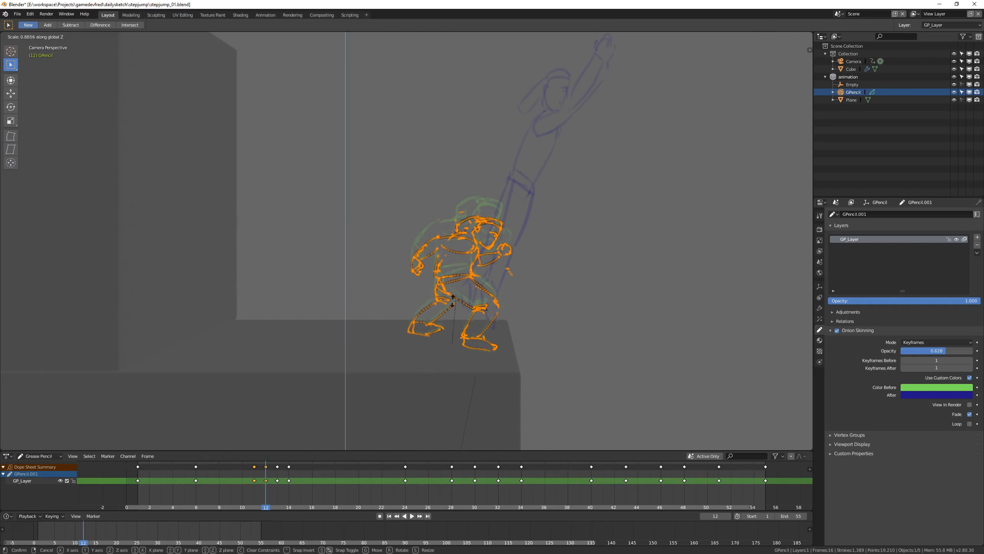
click(384, 344)
Step: Sculpt the take-off drawing at frame 13 into a longer stretch by pulling the raised hands, the feet and the upper body
key(ctrl+Tab)
click(512, 314)
mouse_move(277, 479)
right_down()
mouse_move(292, 485)
mouse_move(273, 490)
right_up()
scroll(554, 219, down, 1)
shift+middle_drag(555, 219, 487, 293)
key(ctrl+Tab)
click(423, 319)
key(f)
click(523, 148)
drag(522, 142, 537, 87)
drag(419, 295, 396, 347)
drag(462, 214, 478, 169)
key(f)
click(352, 205)
Step: Select the trailing arm's strokes at frame 13 and limit sculpting to the selection with a 224 px brush radius
scroll(426, 196, up, 2)
key(Tab)
mouse_move(431, 228)
mouse_down()
mouse_move(409, 202)
mouse_move(373, 306)
mouse_up()
key(ctrl+Tab)
click(486, 245)
click(63, 37)
key(f)
click(417, 224)
scroll(376, 305, down, 2)
shift+middle_drag(464, 237, 528, 197)
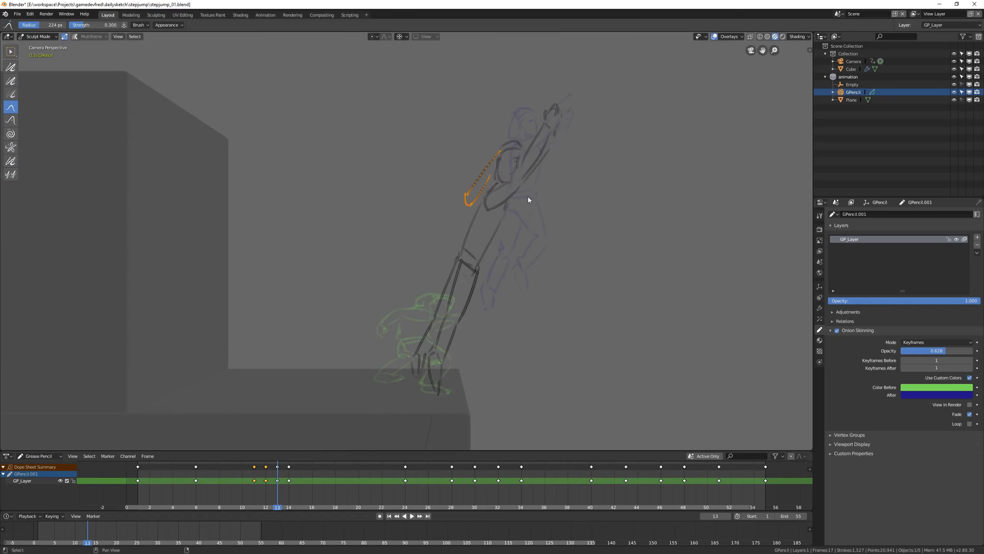
Step: Draw a new in-between at frame 19 with the character's ponytail, head, bent arms and curled torso between the onion-skinned poses
key(ctrl+Tab)
click(504, 178)
mouse_move(302, 486)
right_down()
mouse_move(245, 488)
mouse_move(403, 482)
mouse_move(265, 481)
mouse_move(345, 474)
right_up()
scroll(621, 167, up, 2)
mouse_move(621, 167)
shift+middle_down()
mouse_move(497, 225)
mouse_move(505, 176)
shift+middle_up()
key(ctrl+Tab)
click(424, 102)
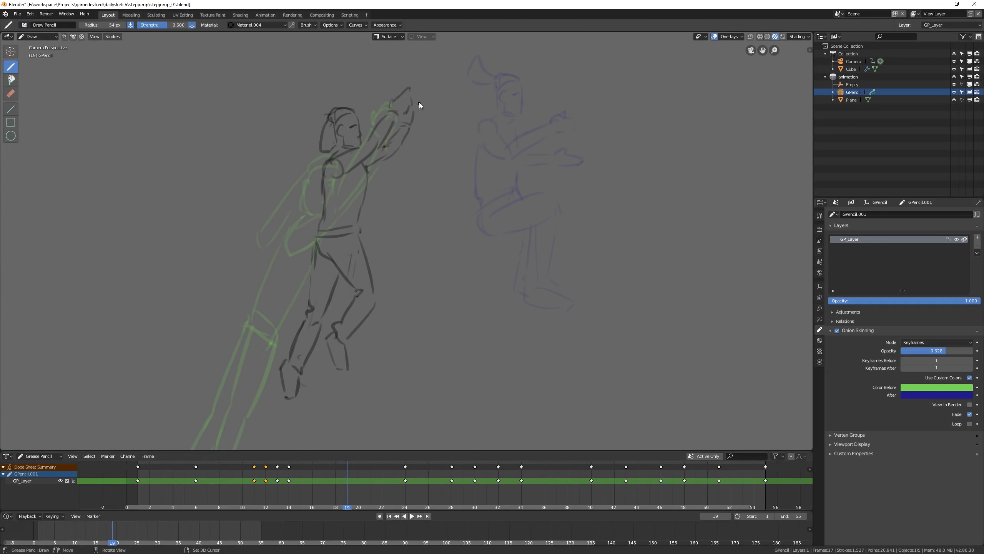
mouse_move(417, 117)
mouse_down()
mouse_move(441, 101)
mouse_move(429, 143)
mouse_up()
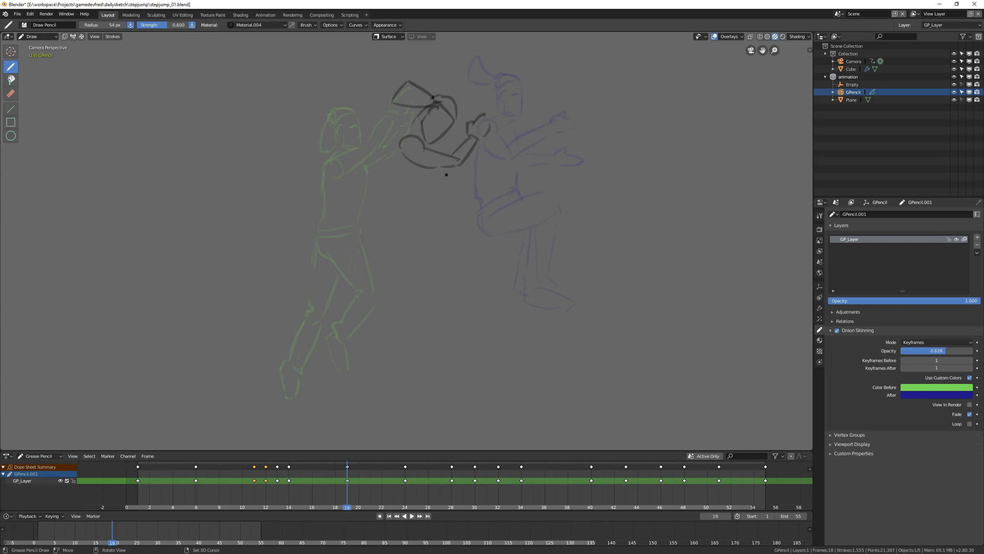
drag(404, 134, 373, 193)
drag(379, 204, 396, 210)
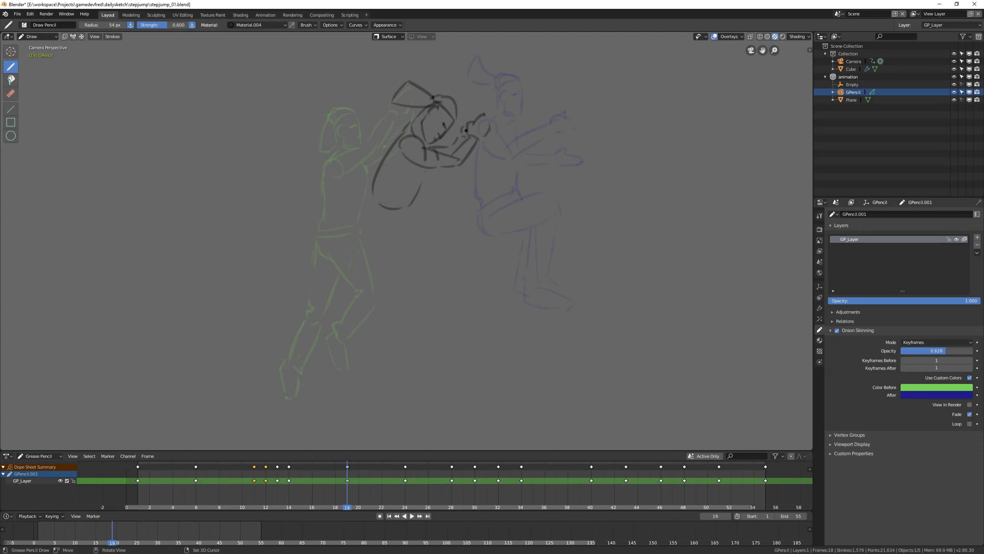
Step: Rework the lower body of the frame 19 drawing, sketching the hips, folded legs and feet in a tucked pose
key(ctrl+z)
mouse_move(421, 178)
mouse_down()
mouse_move(406, 205)
mouse_move(398, 201)
mouse_up()
key(ctrl+z)
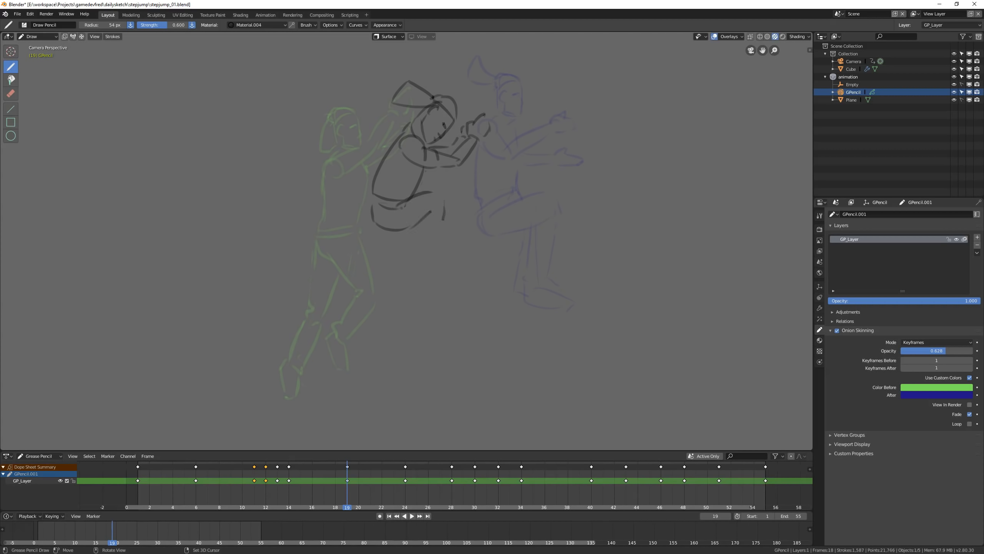
key(ctrl+z)
key(ctrl+z)
key(ctrl+z)
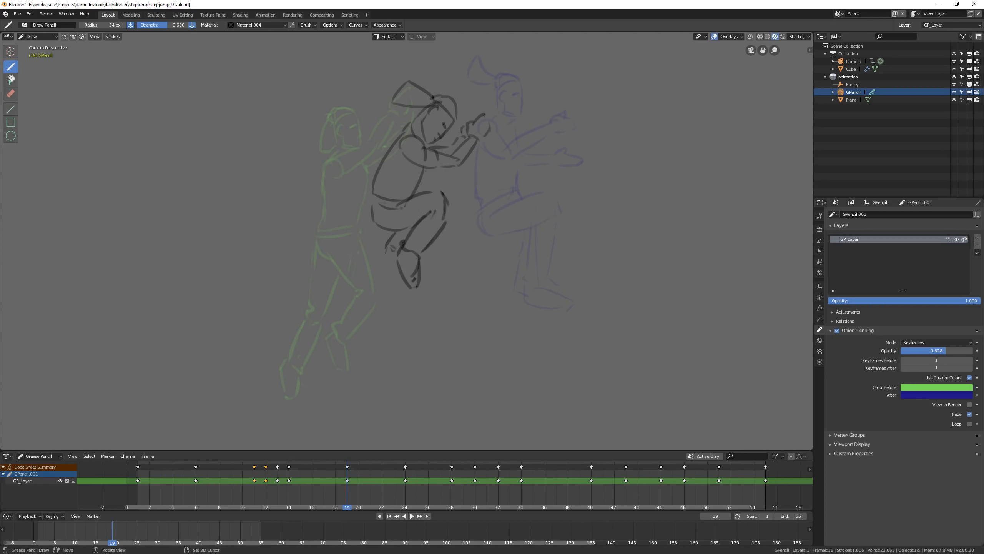
Step: Add a variation of the tucked pose at frame 20 by sculpting the whole figure without the selection mask, using a 270 px brush radius
key(space)
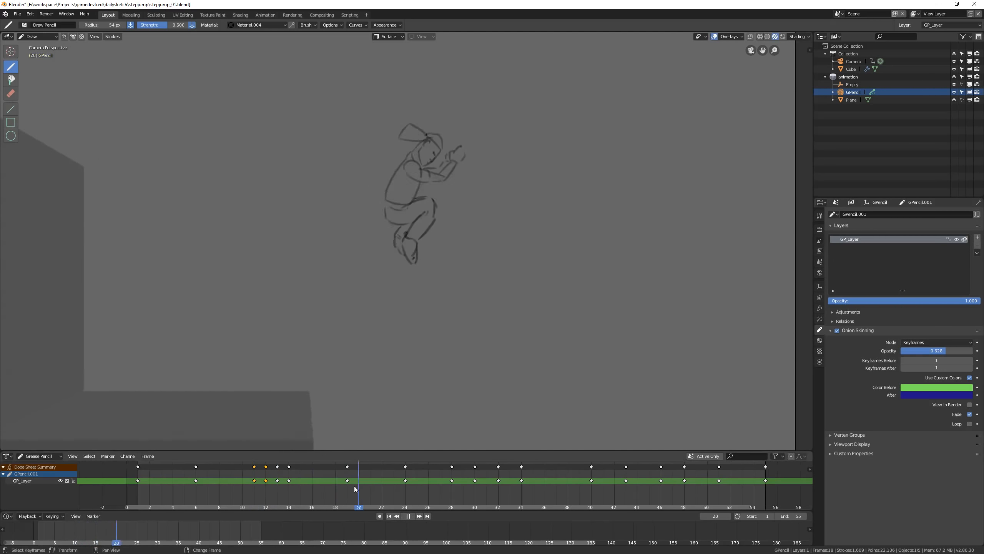
mouse_move(358, 470)
right_down()
mouse_move(328, 475)
mouse_move(359, 469)
right_up()
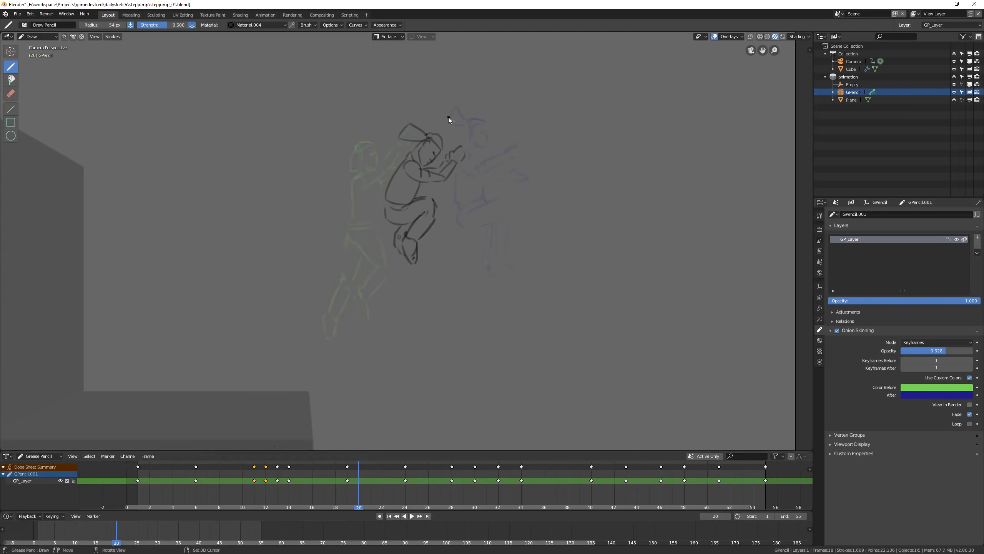
scroll(453, 194, up, 1)
key(ctrl+Tab)
click(492, 265)
click(64, 39)
drag(419, 257, 430, 139)
key(f)
click(434, 241)
key(f)
click(389, 193)
drag(384, 186, 356, 178)
drag(434, 134, 440, 163)
Step: Play the loop to review the new tucked poses, then stop at frame 26
mouse_move(348, 489)
right_down()
mouse_move(383, 491)
mouse_move(272, 490)
right_up()
click(409, 516)
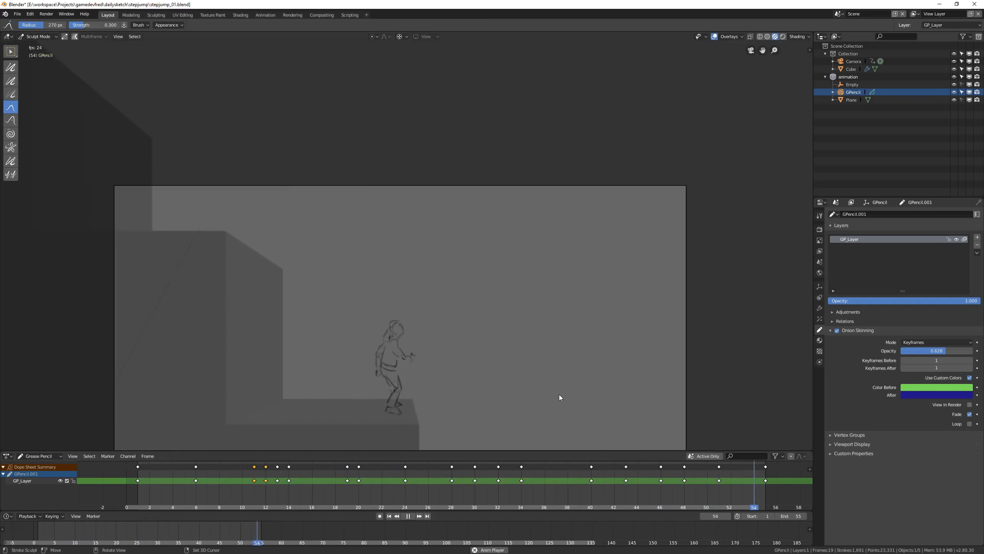
right_click(442, 479)
mouse_move(442, 479)
right_down()
mouse_move(413, 480)
mouse_move(430, 482)
right_up()
key(space)
Step: Check the fall around frame 26, restore the camera view and reselect the Grease Pencil object there
scroll(488, 317, up, 2)
mouse_move(488, 317)
shift+middle_down()
mouse_move(433, 258)
mouse_move(416, 254)
shift+middle_up()
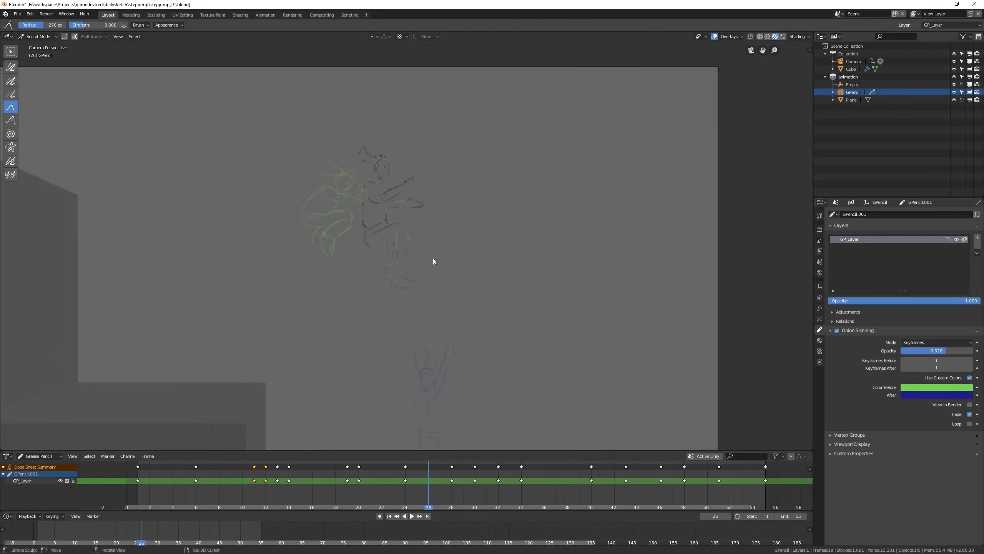
key(ctrl+Tab)
right_drag(413, 485, 452, 485)
shift+middle_drag(452, 328, 451, 360)
right_drag(440, 488, 431, 489)
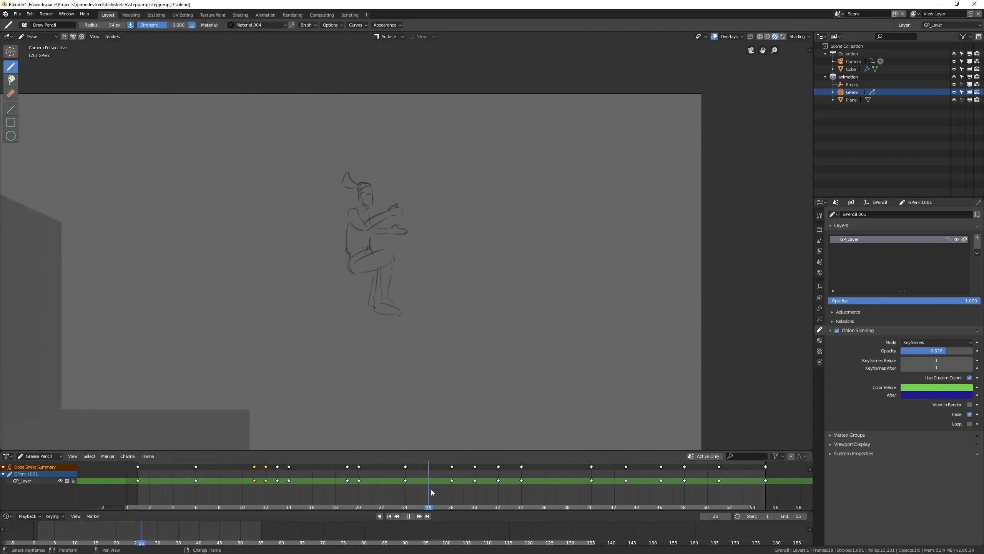
middle_drag(395, 270, 405, 261)
key(ctrl+Tab)
click(358, 147)
click(430, 152)
key(KP_0)
scroll(432, 179, up, 1)
click(853, 92)
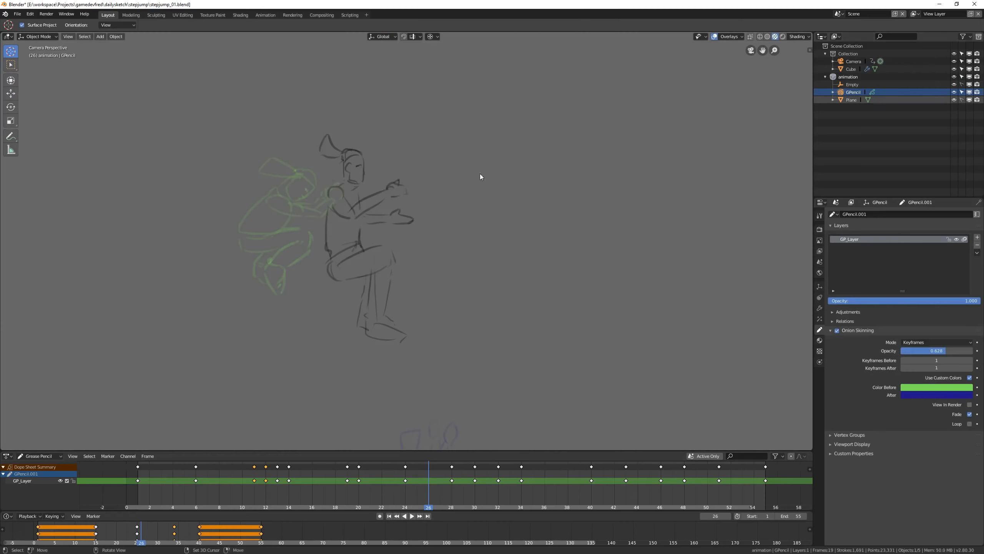
Step: Sketch the falling character's ponytail, head and folded arms in Draw mode as a new in-between at frame 26
key(ctrl+Tab)
shift+middle_drag(410, 300, 437, 164)
scroll(437, 164, down, 3)
scroll(432, 167, up, 1)
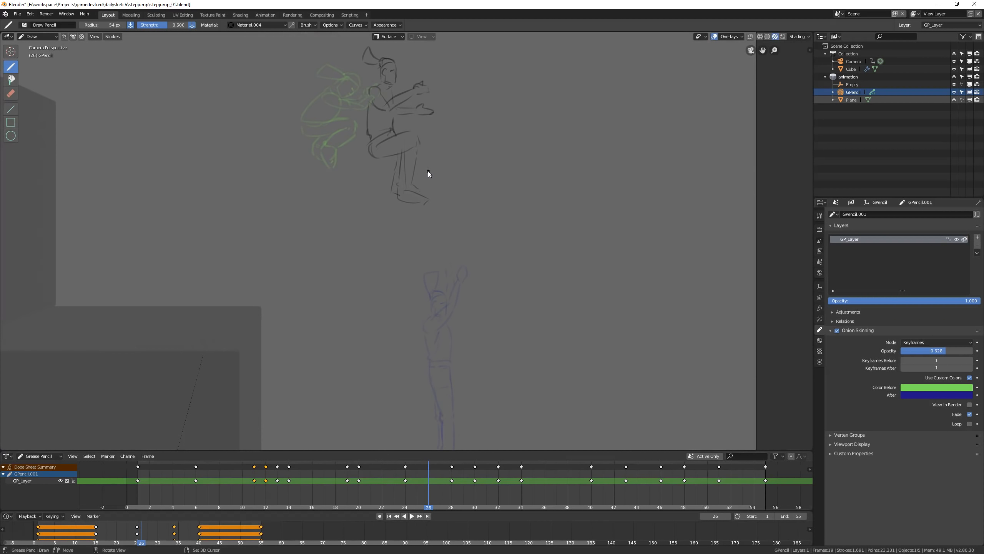
mouse_move(444, 173)
mouse_down()
mouse_move(438, 192)
mouse_move(444, 173)
mouse_move(427, 183)
mouse_up()
scroll(425, 176, up, 1)
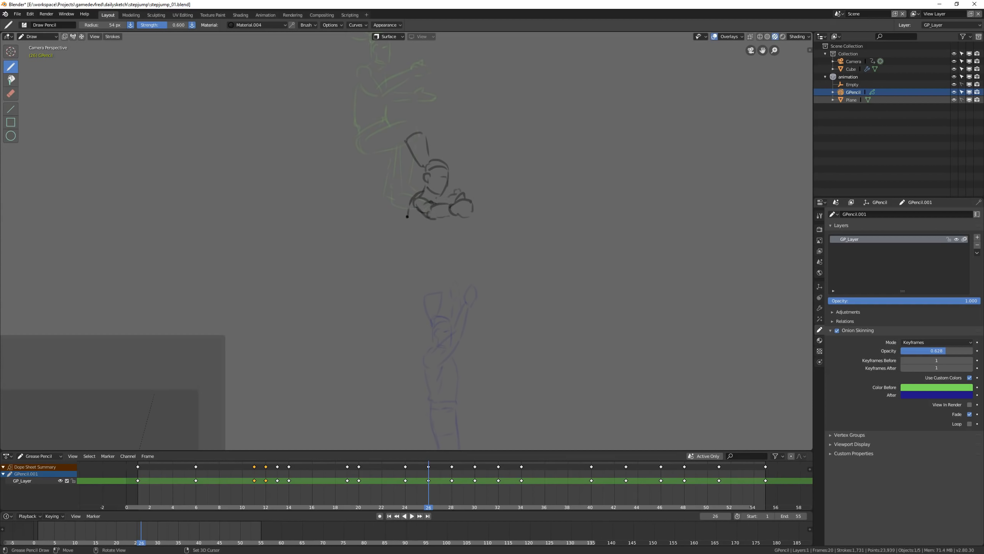
Step: Draw the torso, hips, bent legs and feet of the falling character at frame 26, undoing and redrawing unsatisfactory strokes
drag(406, 250, 423, 263)
key(ctrl+z)
mouse_move(436, 226)
mouse_down()
mouse_move(428, 234)
mouse_move(437, 232)
mouse_move(448, 267)
mouse_up()
key(ctrl+z)
shift+middle_drag(468, 266, 478, 213)
drag(439, 210, 475, 218)
drag(460, 188, 487, 215)
drag(487, 216, 485, 223)
drag(470, 221, 462, 243)
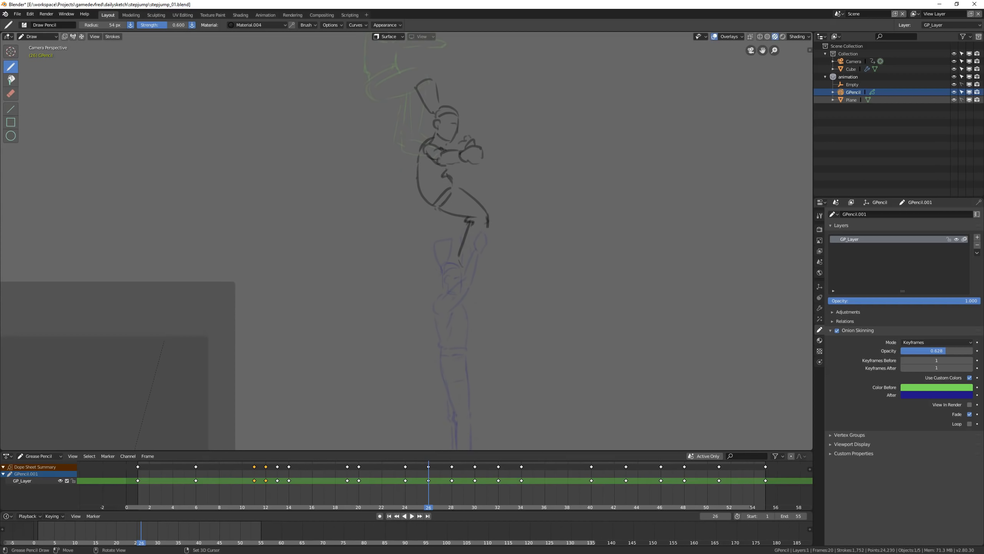
key(ctrl+z)
mouse_move(439, 209)
mouse_down()
mouse_move(454, 227)
mouse_move(437, 210)
mouse_up()
mouse_move(437, 202)
ctrl+middle_down()
mouse_move(437, 136)
mouse_move(438, 167)
ctrl+middle_up()
Step: Scrub and play the animation to review the new falling in-between
key(space)
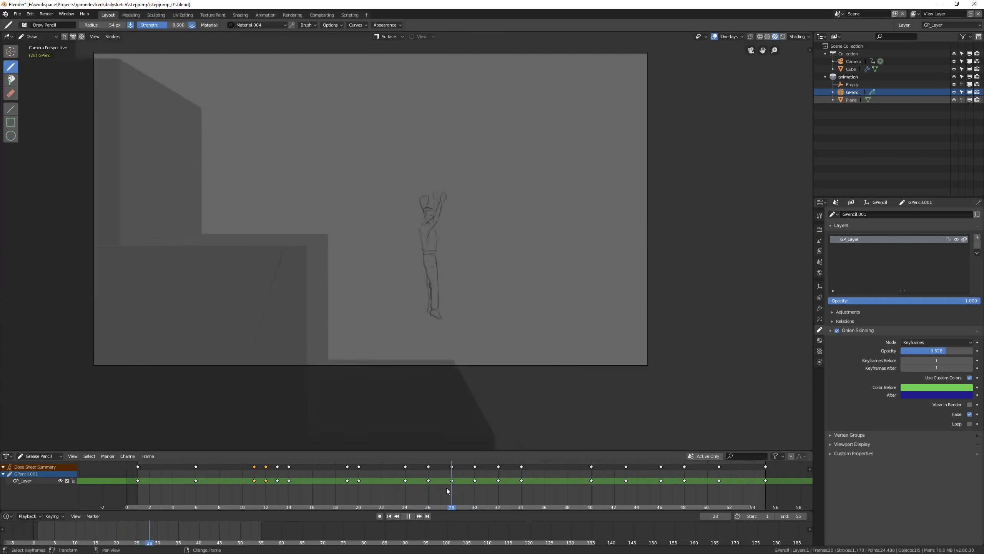
right_drag(446, 489, 312, 493)
click(412, 517)
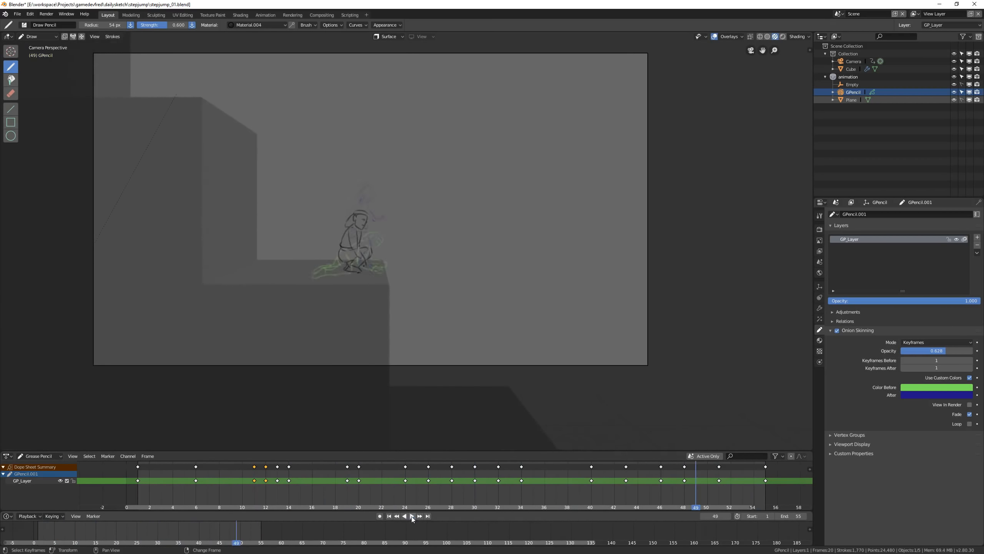
Step: Retime the falling and landing keyframes to frames 25, 27, 28, 30 and 32, and play the result
key(space)
right_drag(421, 480, 424, 479)
mouse_move(428, 467)
mouse_down()
mouse_move(419, 468)
mouse_move(440, 467)
mouse_up()
mouse_move(475, 467)
mouse_down()
mouse_move(462, 467)
mouse_move(486, 467)
mouse_up()
drag(521, 467, 510, 467)
right_drag(399, 480, 462, 480)
mouse_move(463, 466)
mouse_down()
mouse_move(452, 467)
mouse_move(475, 467)
mouse_up()
drag(510, 466, 498, 467)
right_drag(395, 477, 742, 479)
click(412, 516)
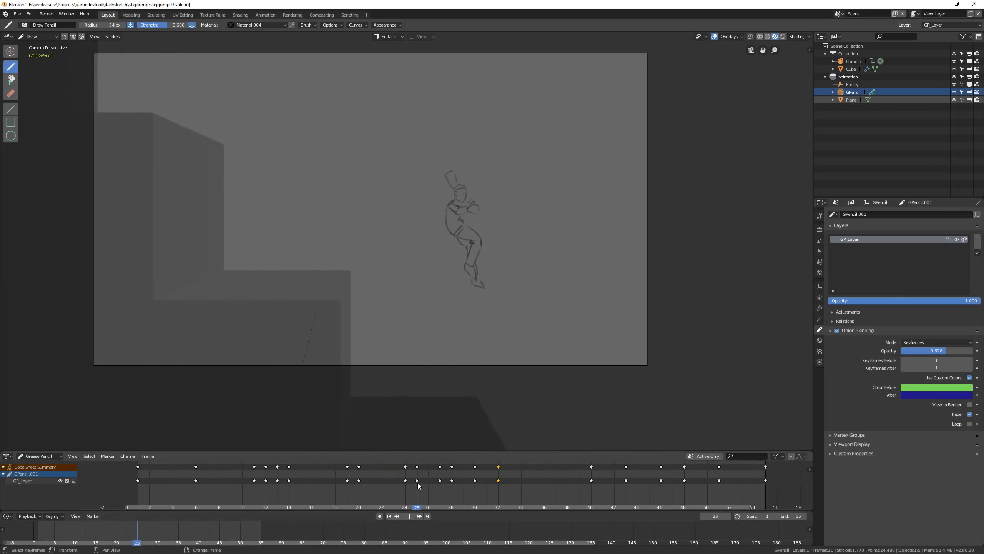
Step: Shift the last three falling and landing keyframes to frames 29, 31 and 33, and play back the timing
drag(475, 467, 487, 467)
drag(499, 467, 509, 467)
right_click(404, 479)
click(409, 516)
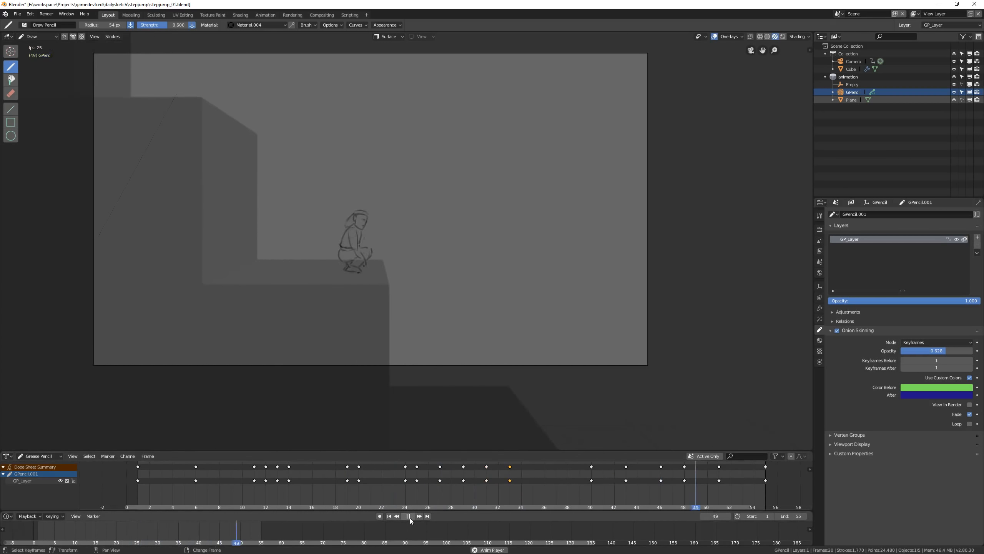
click(411, 517)
right_drag(507, 483, 475, 483)
click(411, 517)
click(411, 517)
Step: Move the keyframe at frame 40 to frame 37 and create a new keyframe at frame 40 with a tiny stroke
drag(591, 467, 556, 467)
mouse_move(558, 479)
right_down()
mouse_move(331, 478)
mouse_move(602, 485)
mouse_move(594, 485)
right_up()
ctrl+drag(330, 257, 329, 248)
key(space)
Step: Move the frame 37 keyframe to frame 36, retime the get-up keyframes after it, including one to frame 47, and play the animation
right_drag(591, 484, 585, 480)
drag(557, 467, 544, 468)
drag(592, 467, 649, 468)
drag(685, 468, 677, 469)
key(space)
Step: Move the get-up keyframe at frame 51 to frame 52 and play the landing and get-up repeatedly
right_drag(772, 486, 736, 480)
drag(719, 467, 731, 468)
right_click(554, 476)
click(411, 517)
click(411, 517)
right_click(555, 486)
click(411, 518)
click(411, 518)
click(411, 517)
Step: Move the keyframe at frame 42 to frame 41 and play the animation
right_click(630, 491)
right_drag(625, 491, 627, 489)
drag(614, 467, 603, 468)
right_click(430, 490)
click(409, 517)
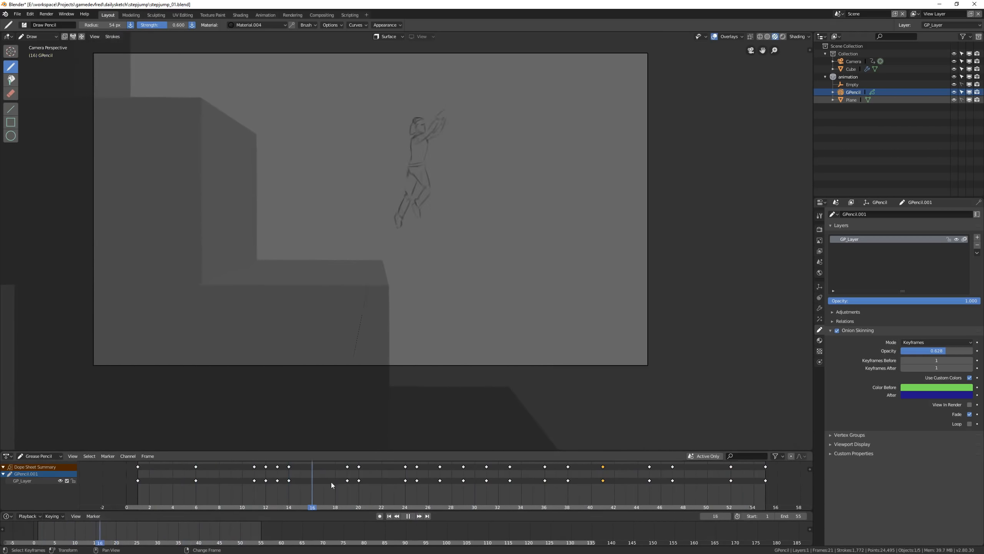
Step: Key the tucked airborne pose at frame 22 and move all its strokes toward the next pose
click(42, 539)
drag(43, 538, 125, 544)
key(space)
scroll(439, 156, up, 1)
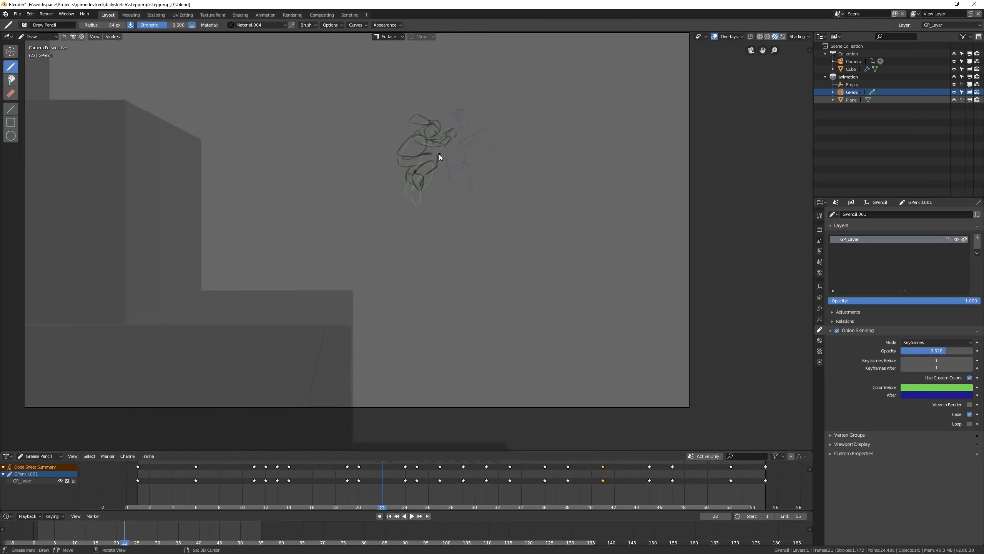
scroll(440, 156, up, 2)
key(ctrl+Tab)
click(514, 229)
key(g)
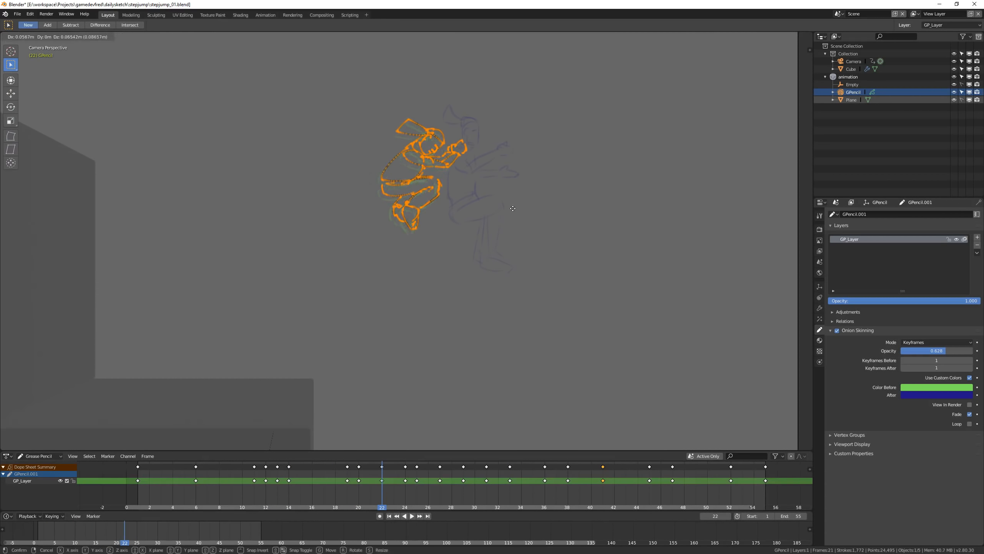
click(535, 197)
Step: Rotate the tucked pose at frame 22 slightly, nudge it further along the jump arc and play the animation
key(r)
click(536, 196)
key(r)
click(537, 198)
key(g)
click(497, 239)
key(r)
click(562, 233)
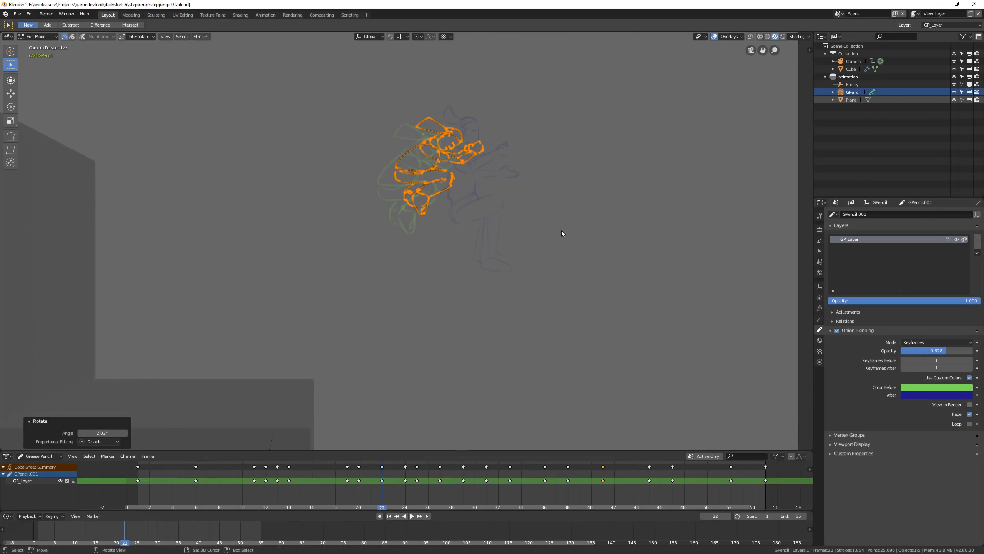
key(ctrl+Tab)
click(562, 211)
right_drag(376, 477, 283, 479)
click(408, 516)
scroll(430, 364, down, 4)
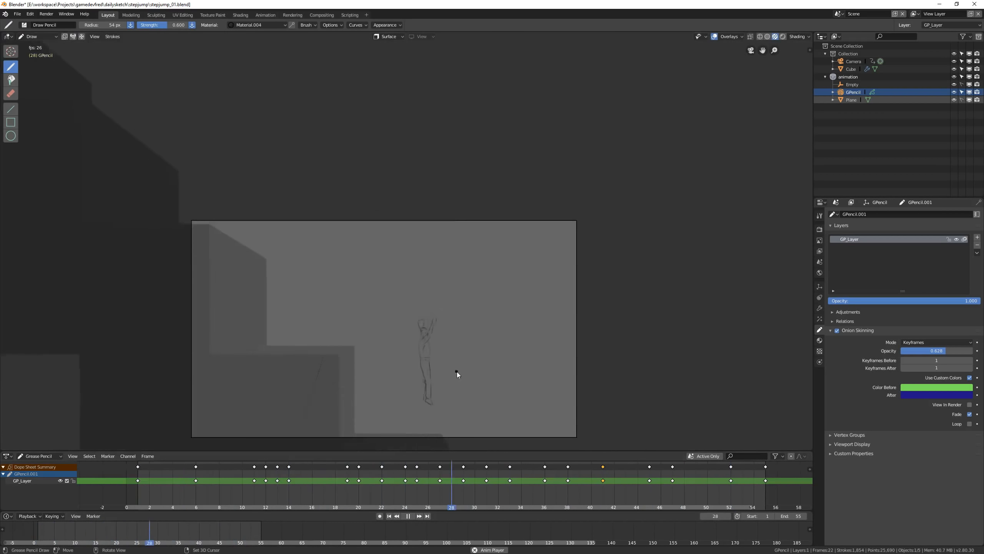
Step: Select the crouching character's front lower leg and foot at frame 9 and shift them forward in Sculpt Mode
click(408, 516)
right_click(206, 495)
right_drag(240, 490, 230, 488)
scroll(393, 366, up, 9)
mouse_move(393, 367)
shift+middle_down()
mouse_move(488, 331)
mouse_move(487, 352)
shift+middle_up()
key(ctrl+Tab)
click(417, 348)
key(b)
drag(389, 413, 493, 353)
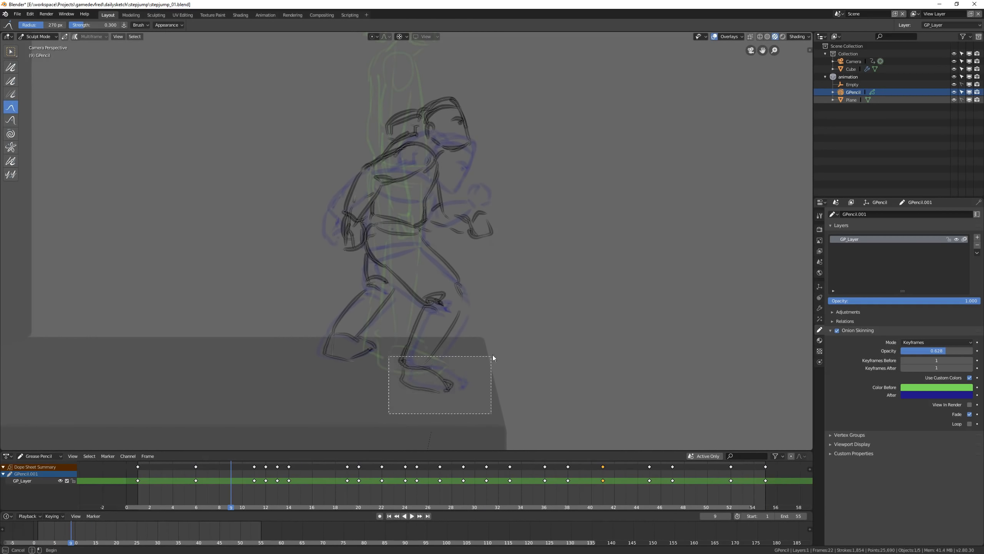
drag(432, 378, 442, 383)
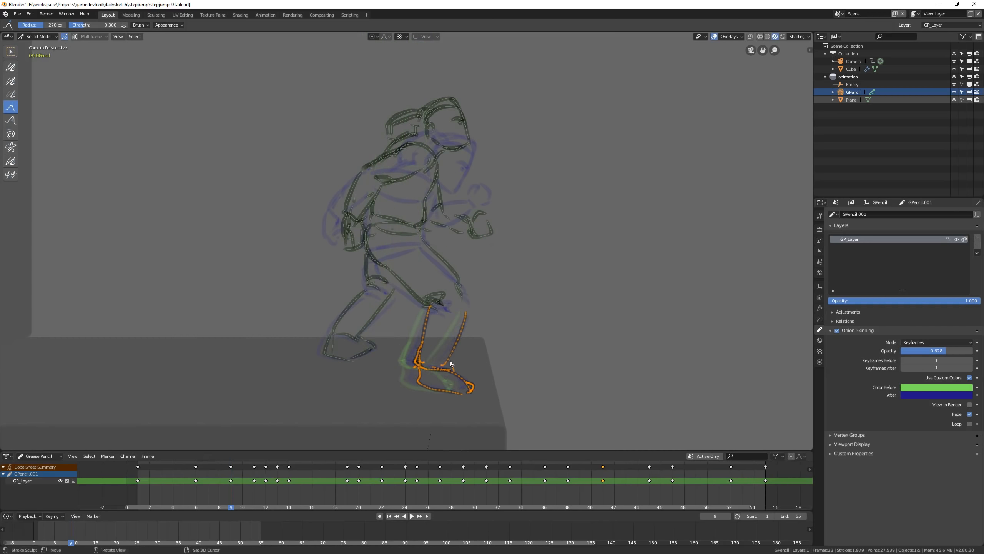
Step: Select the back lower leg and foot at frame 9 and shift them slightly backward
drag(321, 320, 379, 348)
drag(353, 293, 350, 293)
key(ctrl+Tab)
click(438, 308)
Step: Slide the back lower leg backward at frame 11, reposition the front foot and play the animation
mouse_move(229, 481)
right_down()
mouse_move(164, 481)
mouse_move(262, 480)
mouse_move(235, 480)
mouse_move(253, 480)
right_up()
key(ctrl+Tab)
click(423, 333)
key(b)
mouse_move(323, 352)
mouse_down()
mouse_move(374, 328)
mouse_move(353, 347)
mouse_up()
key(ctrl+Tab)
click(369, 375)
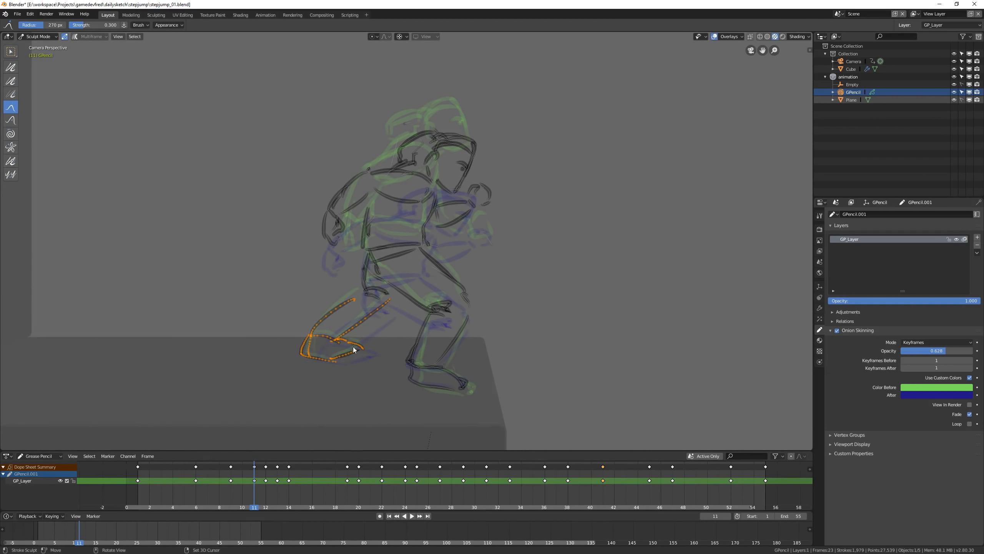
key(b)
drag(401, 386, 457, 361)
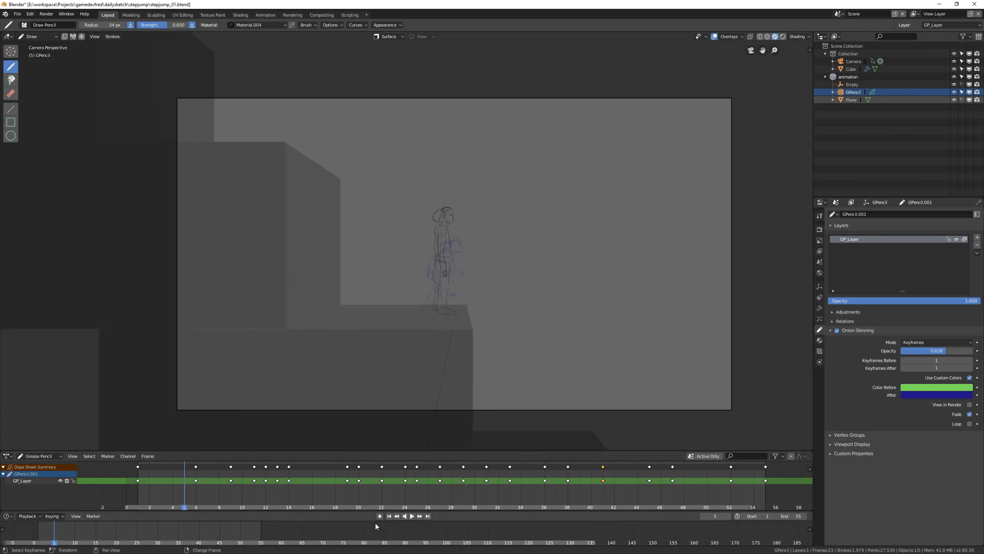
key(space)
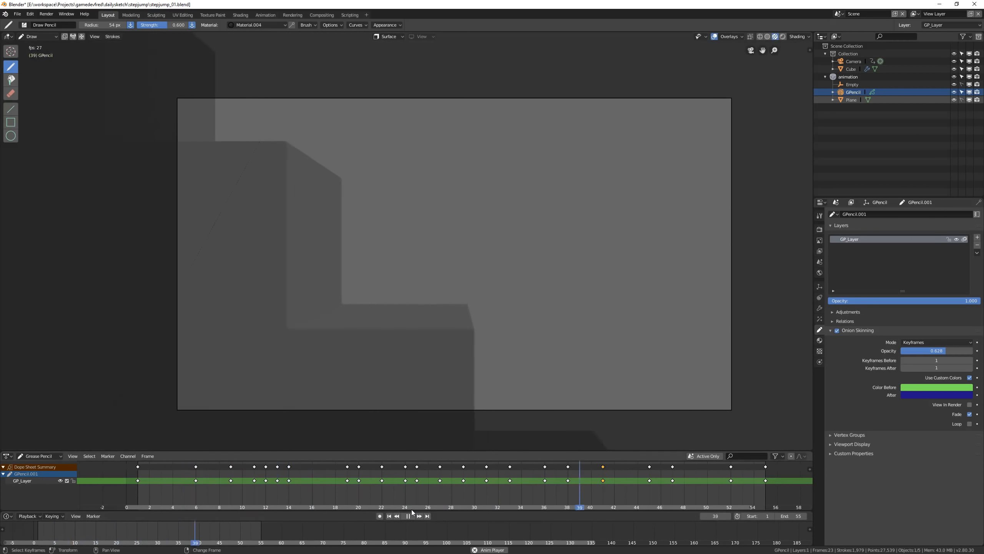
Step: Slide the back lower leg backward at frame 12, sculpt the front foot with a resized brush and play the animation
drag(276, 494, 266, 500)
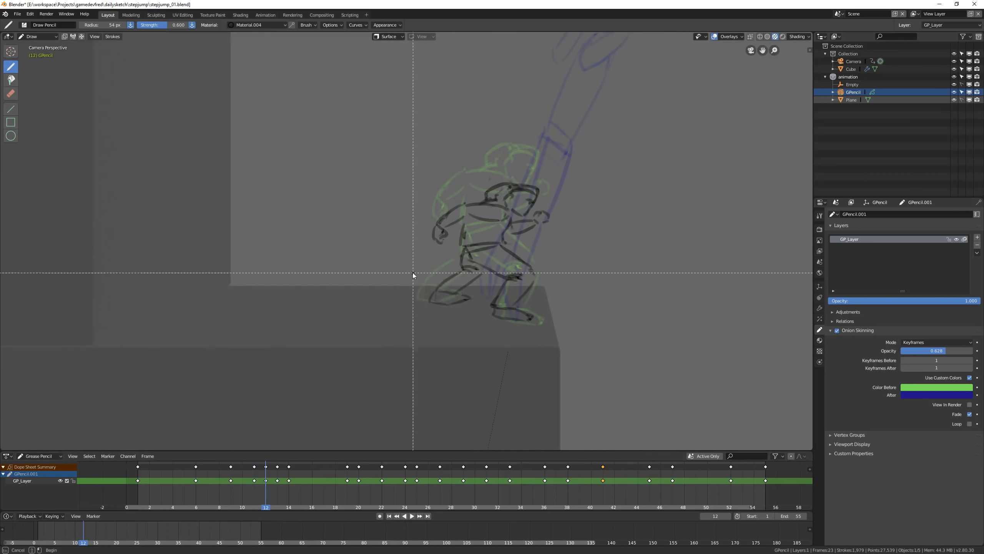
drag(412, 272, 480, 304)
key(ctrl+l)
drag(413, 290, 473, 309)
key(ctrl+z)
key(b)
key(ctrl+Tab)
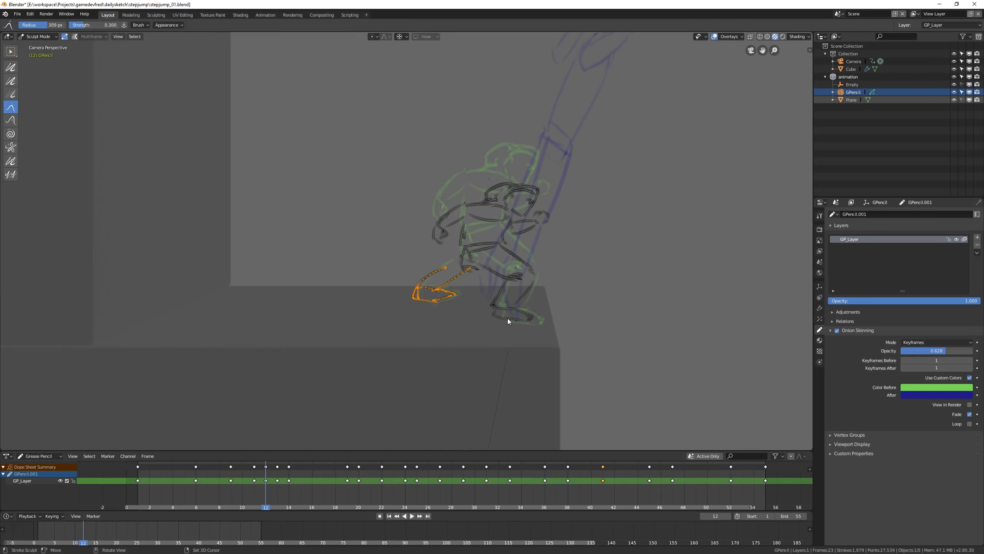
click(516, 311)
key(f)
click(497, 282)
drag(527, 310, 532, 306)
key(ctrl+Tab)
click(571, 274)
key(space)
Step: Sculpt the crouching character's upper body at frame 9 and play the animation
drag(319, 490, 230, 489)
right_drag(230, 490, 237, 489)
key(space)
key(ctrl+Tab)
click(482, 206)
drag(483, 174, 492, 195)
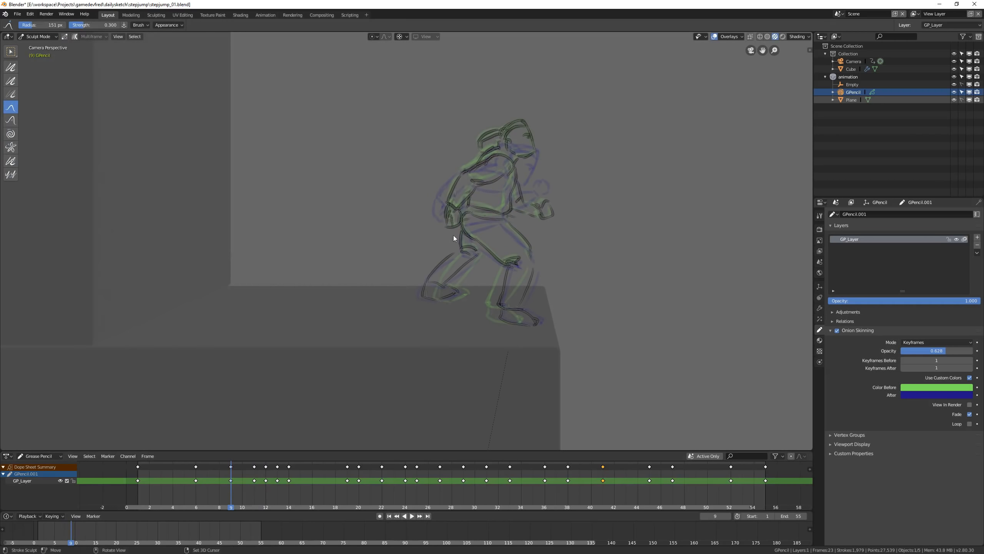
key(ctrl+Tab)
mouse_move(256, 481)
right_down()
mouse_move(289, 482)
mouse_move(126, 481)
right_up()
scroll(407, 310, down, 5)
click(412, 515)
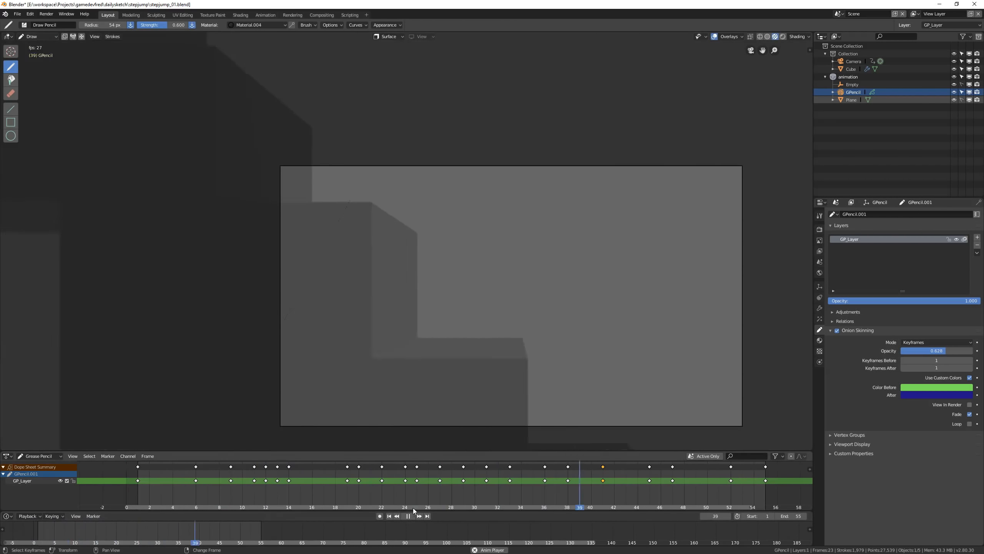
click(412, 515)
click(412, 516)
Step: Draw an in-between pose of the character pushing up from the step at frame 43 and play the animation
right_click(670, 483)
right_drag(648, 486, 626, 485)
key(space)
scroll(520, 341, up, 8)
shift+middle_drag(456, 275, 529, 242)
key(ctrl+Tab)
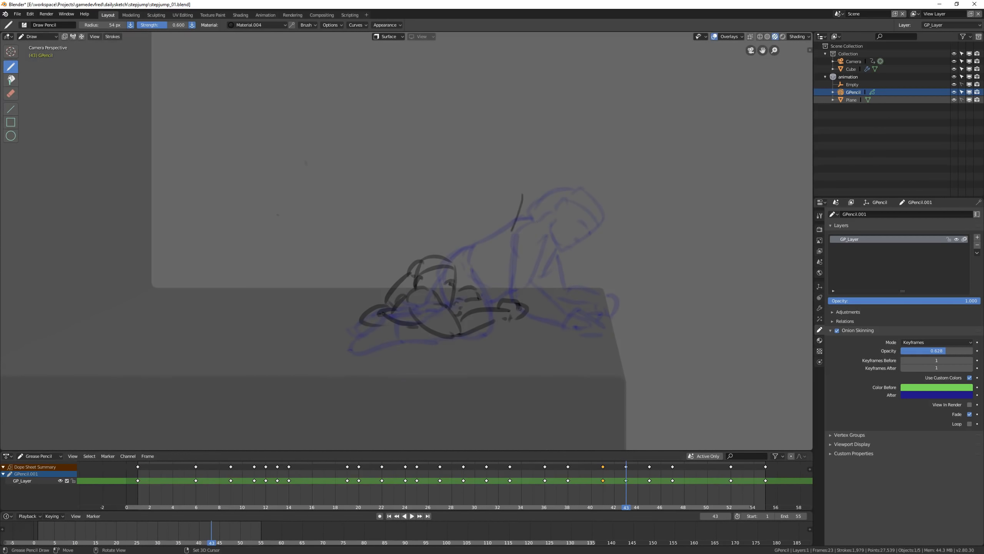
drag(511, 230, 510, 228)
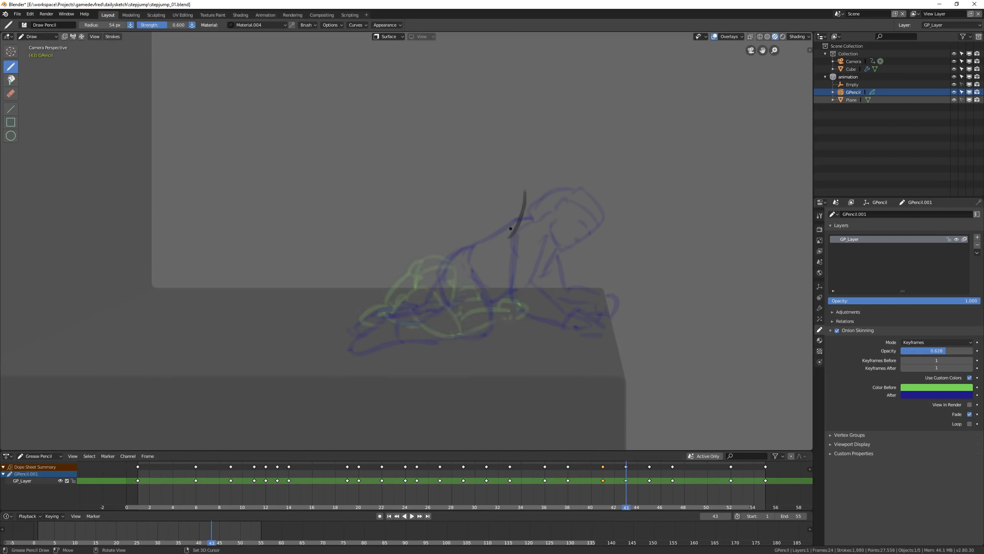
scroll(500, 198, down, 2)
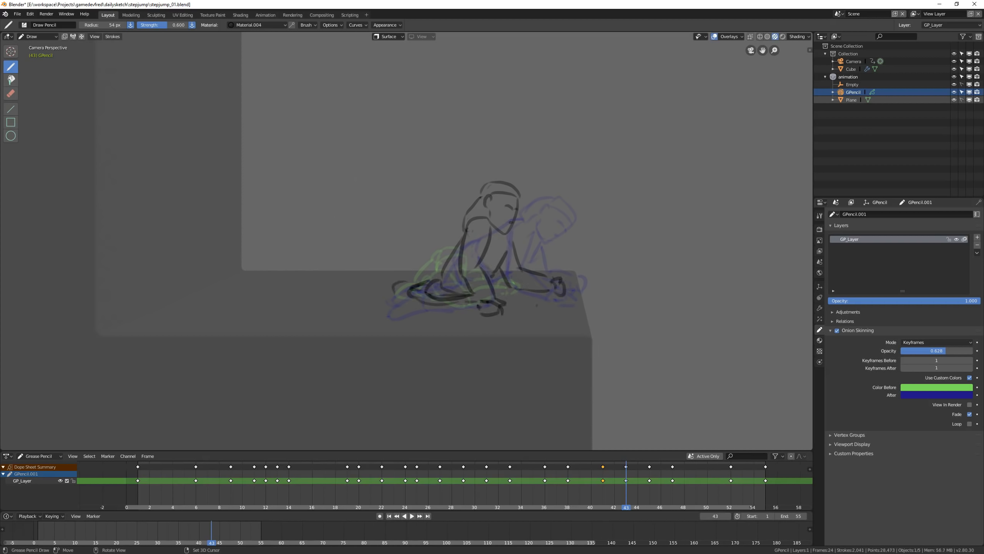
key(space)
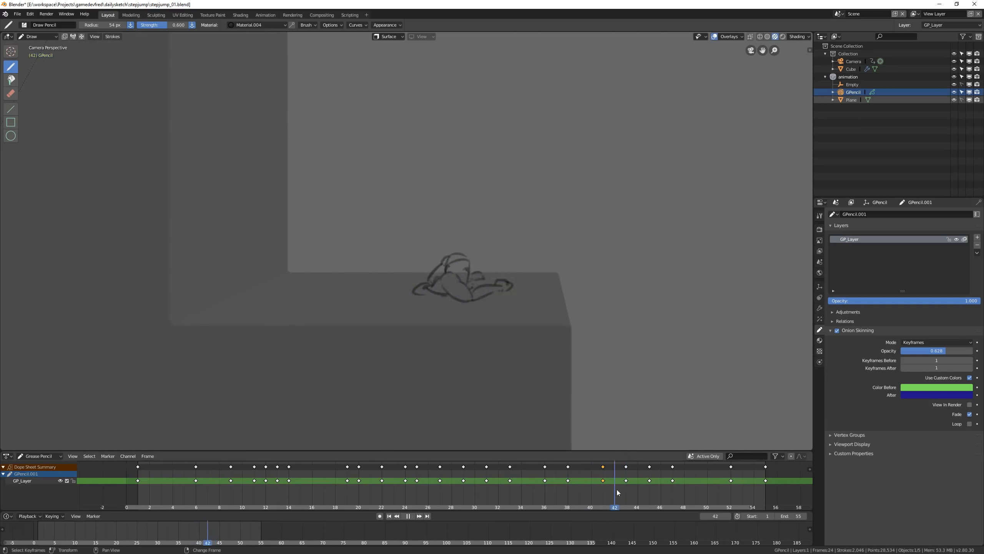
key(Escape)
click(412, 516)
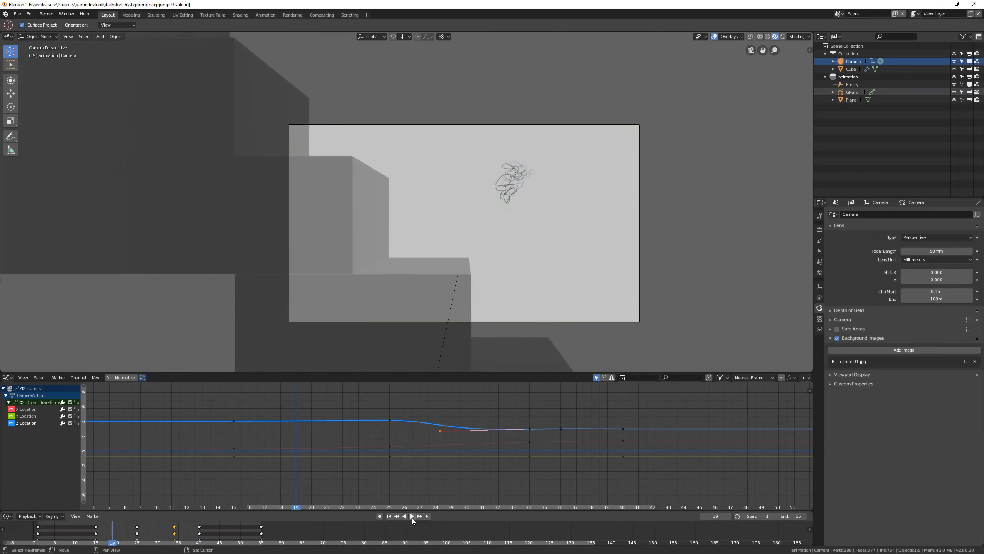
Step: Switch the Graph Editor back to the Grease Pencil dope sheet, enlarge the viewport, select the GPencil object and save the file
click(7, 378)
click(91, 308)
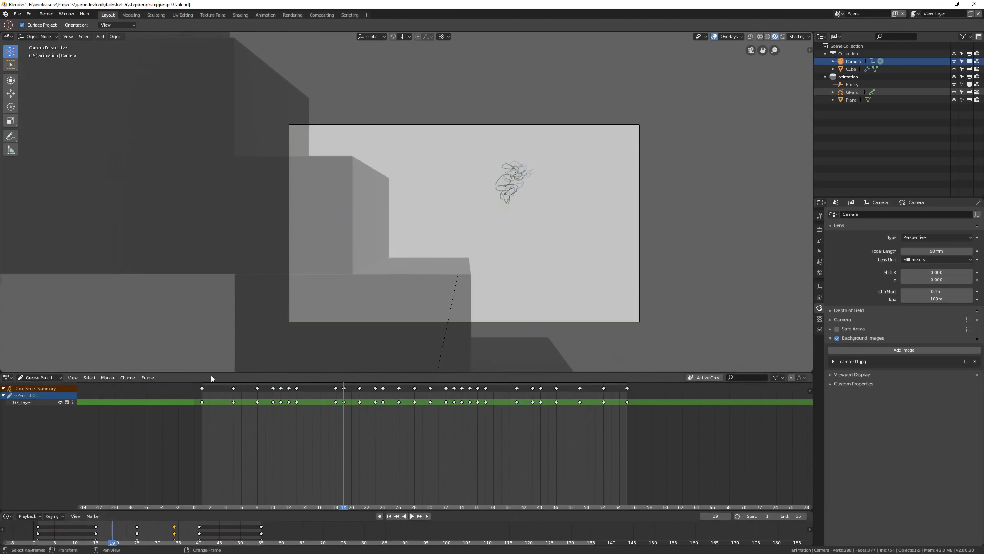
drag(210, 372, 213, 443)
scroll(503, 316, up, 2)
click(852, 92)
key(ctrl+s)
Step: Select all strokes of the leaping pose at frame 16 and move them toward the next pose
mouse_move(334, 474)
right_down()
mouse_move(297, 480)
mouse_move(320, 477)
right_up()
scroll(488, 211, up, 3)
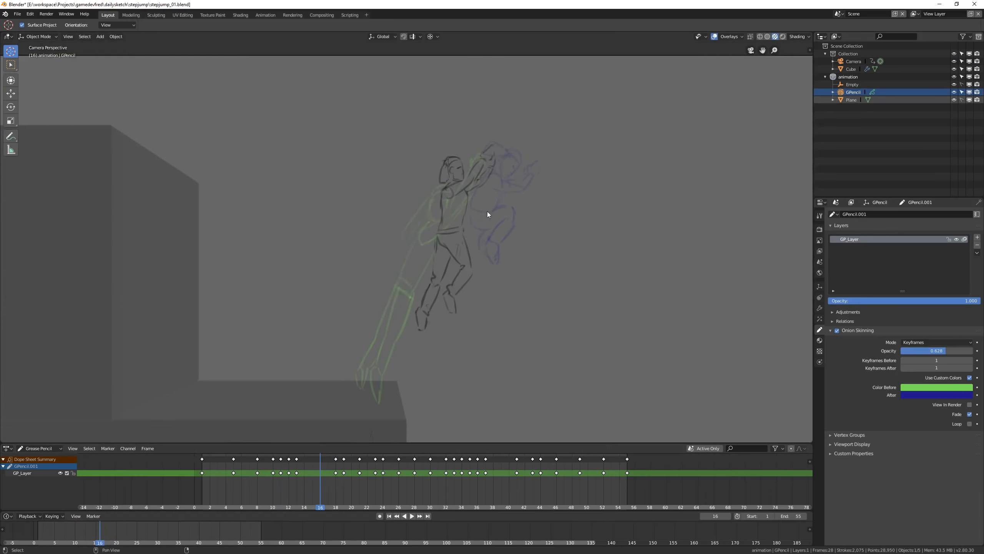
shift+middle_drag(487, 211, 476, 236)
key(Tab)
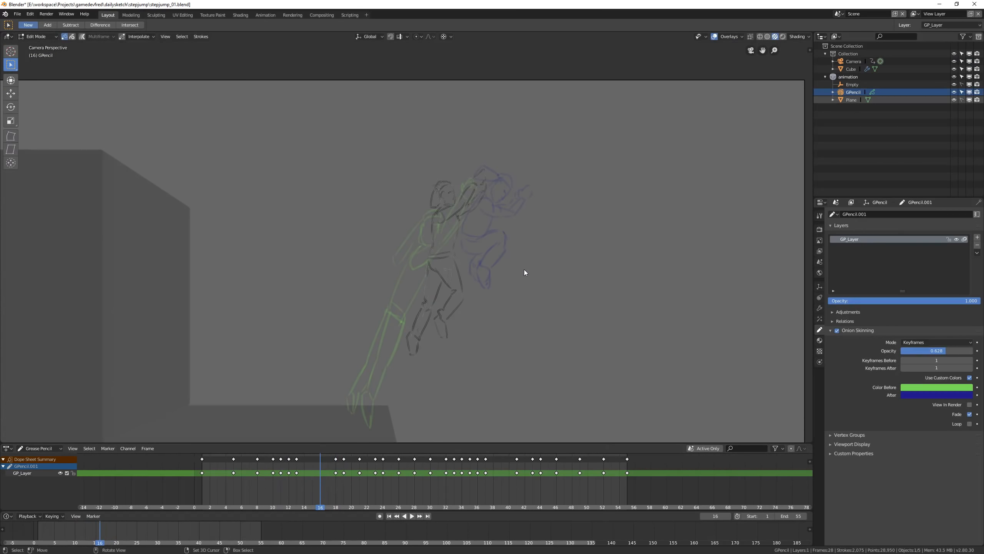
key(a)
key(g)
click(536, 265)
Step: Sculpt the leaping pose's legs upward and back at frame 16 and play the animation
key(ctrl+Tab)
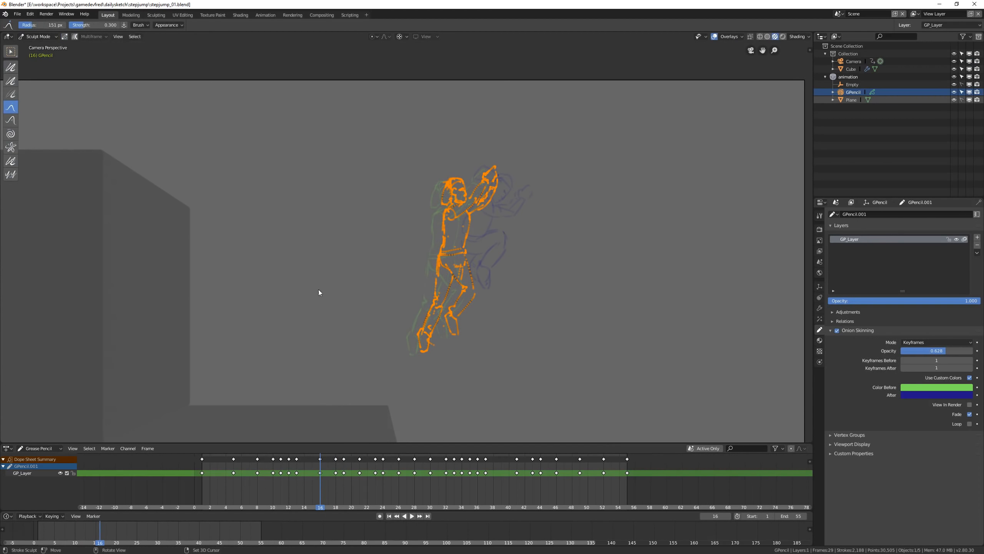
mouse_move(427, 347)
mouse_down()
mouse_move(492, 276)
mouse_move(478, 232)
mouse_move(409, 325)
mouse_up()
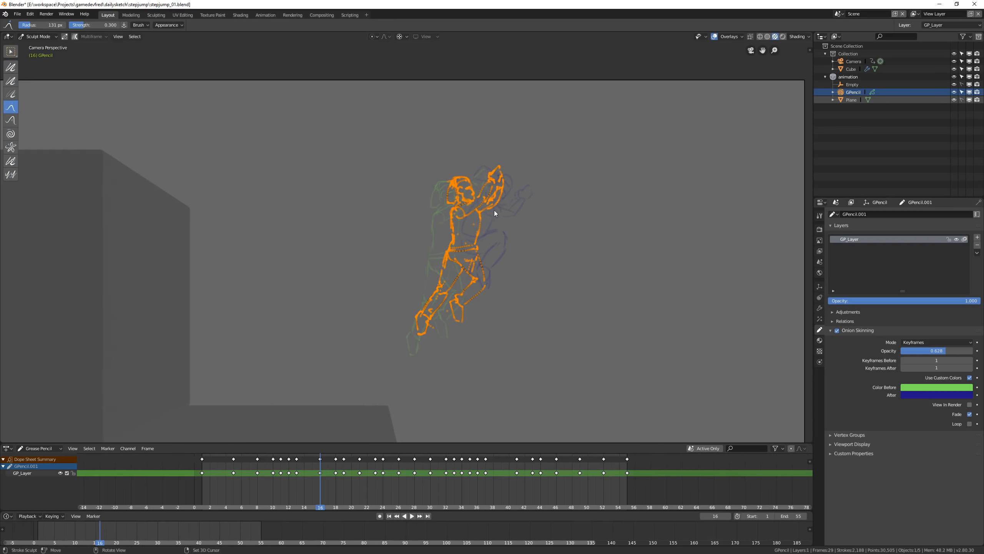
key(ctrl+Tab)
key(space)
Step: Draw a stroke of the landing in-between at frame 40
right_drag(608, 470, 509, 472)
shift+middle_drag(329, 422, 434, 368)
ctrl+middle_drag(434, 368, 387, 349)
drag(403, 355, 384, 359)
Step: Examine the closing standing pose at frame 55 against its previous drawing and play the animation
right_drag(492, 472, 630, 482)
key(Home)
key(ctrl+Tab)
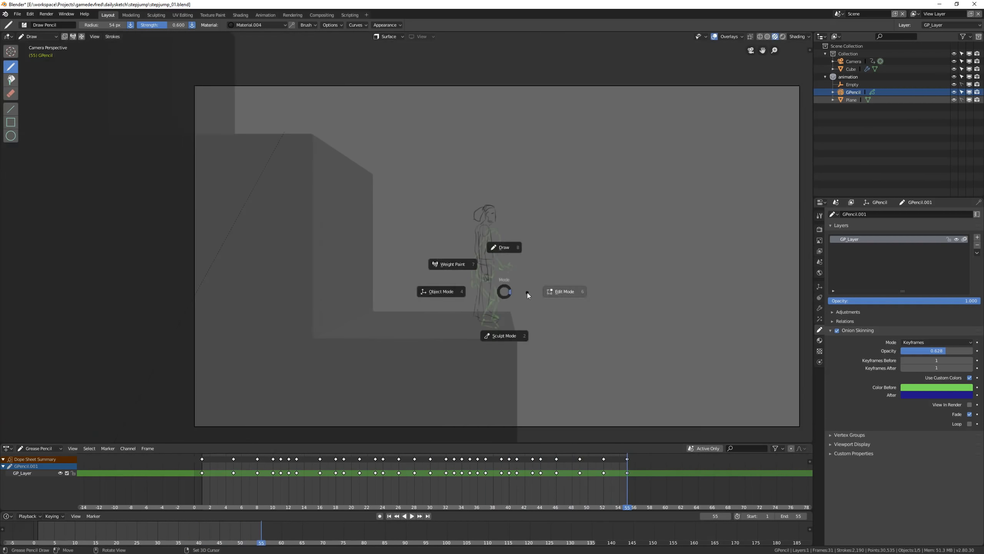
click(527, 292)
scroll(485, 270, up, 2)
key(ctrl+Tab)
click(486, 294)
key(ctrl+Tab)
click(453, 273)
scroll(499, 364, down, 2)
key(space)
Step: Add a new Grease Pencil layer for effect lines and lock the character layer
right_drag(269, 466, 202, 467)
scroll(502, 315, up, 1)
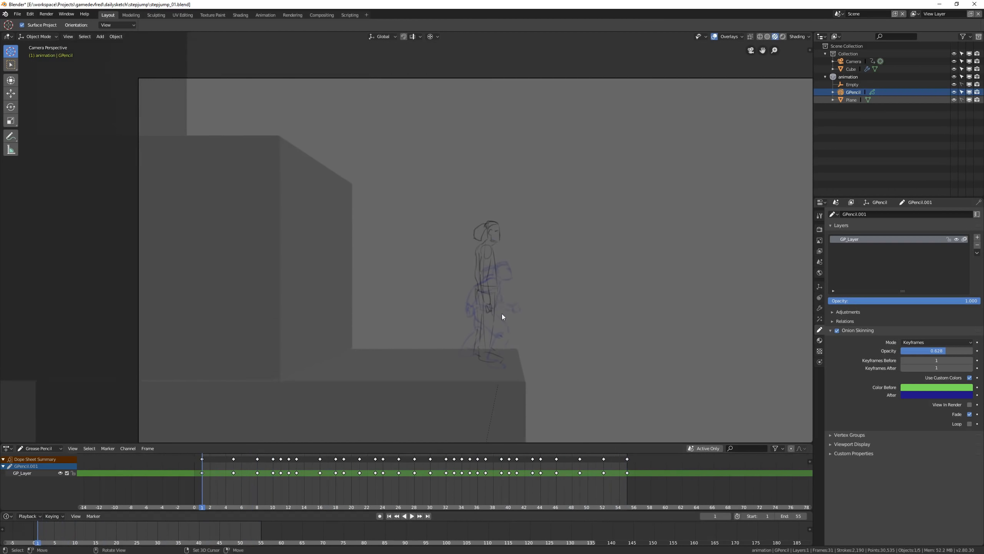
shift+middle_drag(502, 314, 493, 283)
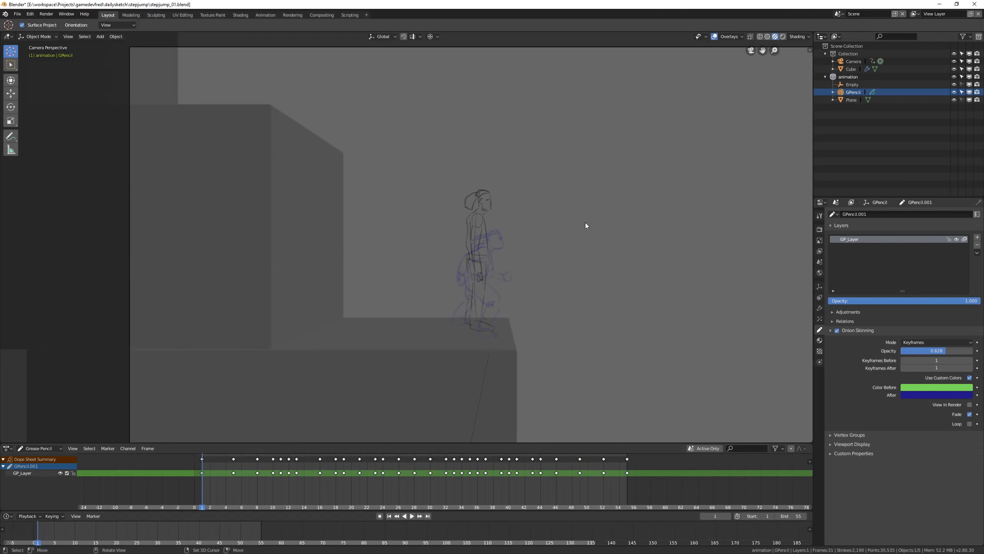
scroll(585, 225, up, 1)
click(833, 92)
click(977, 237)
click(949, 247)
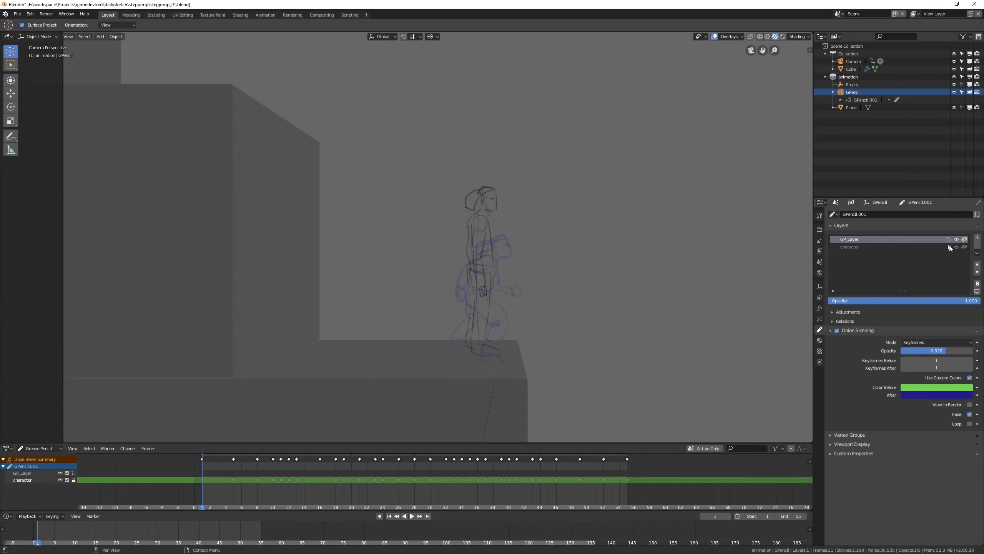
Step: Draw small debris strokes around the character's feet on the lines layer at frames 5 and 4, and play the animation
right_drag(364, 482, 232, 478)
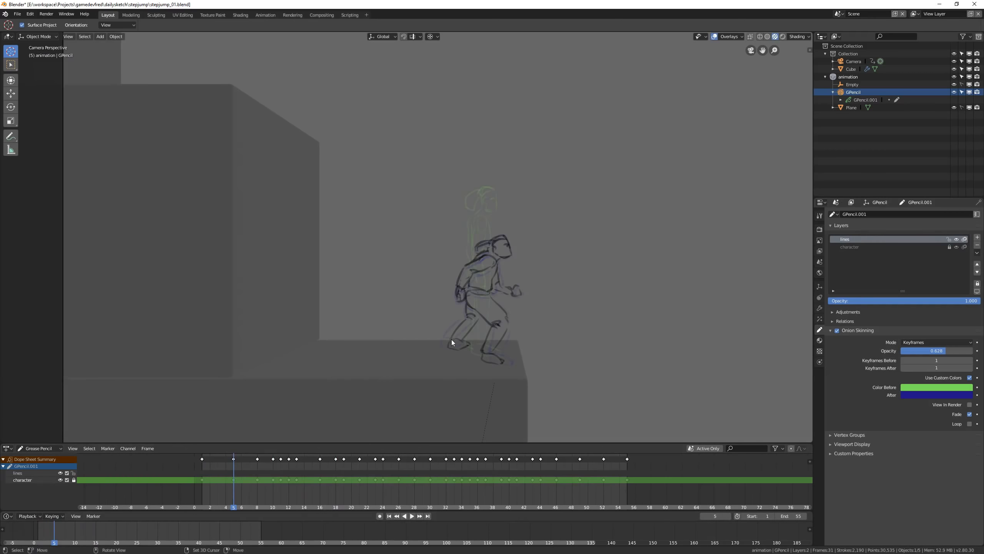
click(451, 339)
click(853, 92)
key(ctrl+Tab)
click(471, 261)
drag(426, 334, 430, 337)
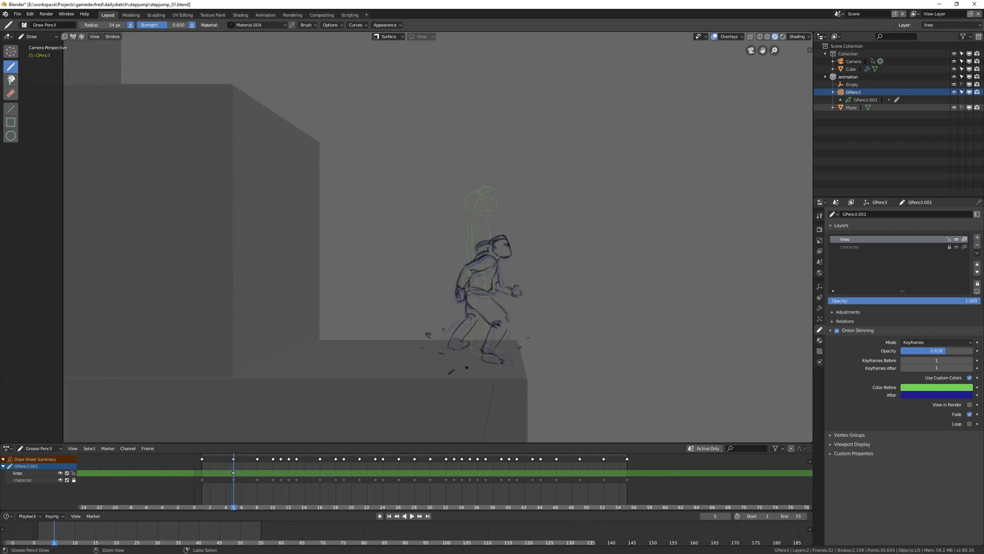
key(Left)
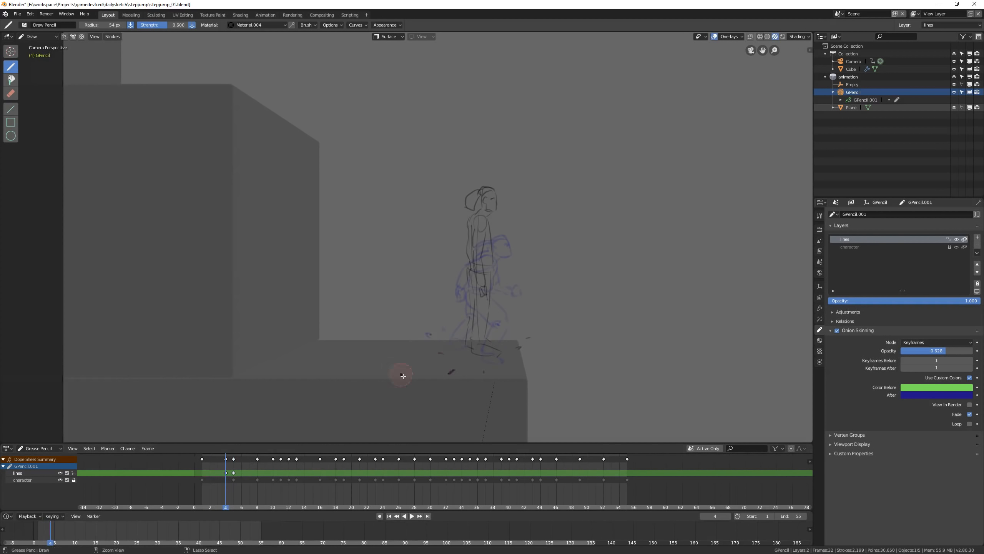
key(space)
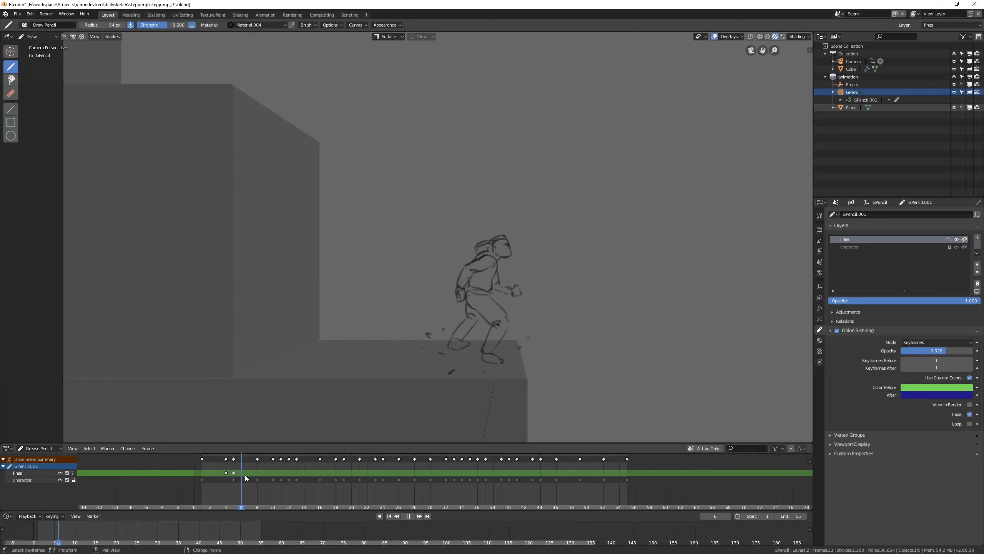
Step: Spread the debris strokes around the feet outward at frame 7 in Sculpt Mode
right_drag(249, 475, 249, 474)
shift+middle_drag(450, 331, 429, 299)
scroll(429, 299, up, 1)
key(ctrl+Tab)
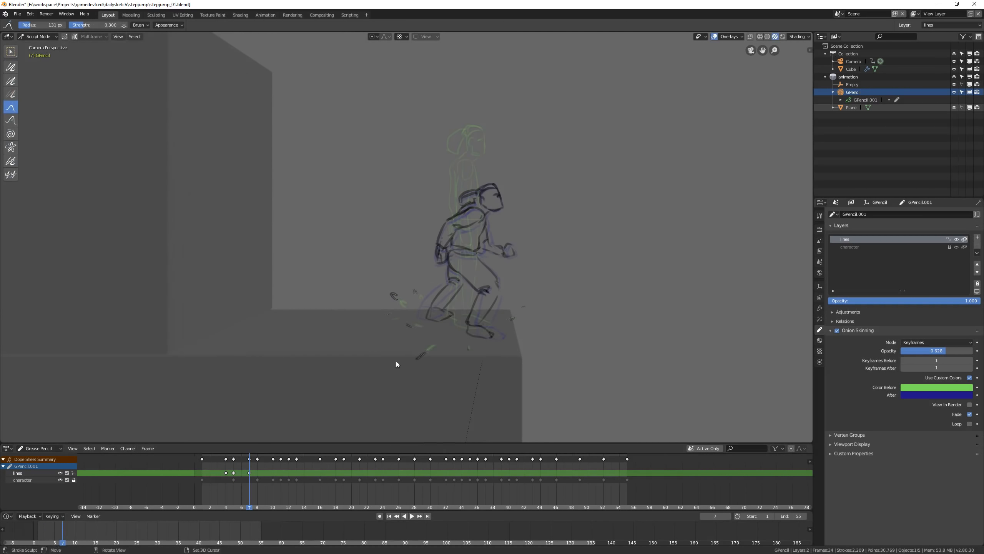
Step: Inspect the stroke placement from another angle, return to the camera view and reselect the GPencil object
middle_drag(437, 266, 362, 257)
key(ctrl+Tab)
click(312, 258)
click(420, 90)
key(KP_0)
click(853, 93)
Step: Push the debris strokes farther outward at frame 10 using a resized sculpt brush
right_drag(252, 485, 275, 485)
shift+middle_drag(438, 319, 426, 273)
scroll(426, 272, up, 2)
key(ctrl+Tab)
click(364, 269)
key(f)
click(334, 260)
drag(358, 259, 340, 248)
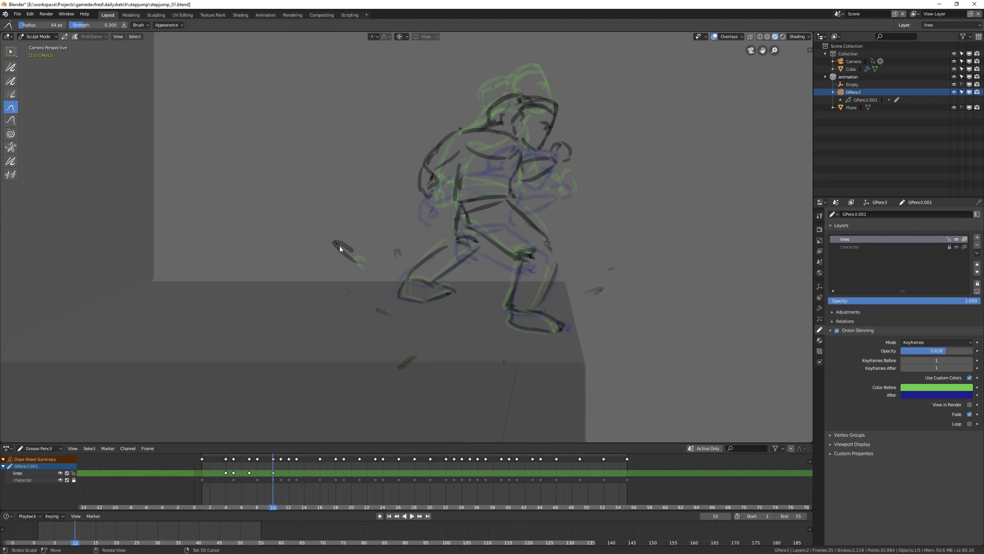
Step: Stretch the debris strokes outward from the takeoff point at frame 12 with the sculpt brush
key(ctrl+Tab)
click(552, 299)
mouse_move(333, 477)
right_down()
mouse_move(273, 483)
mouse_move(286, 483)
right_up()
key(ctrl+Tab)
click(341, 272)
drag(333, 246, 254, 251)
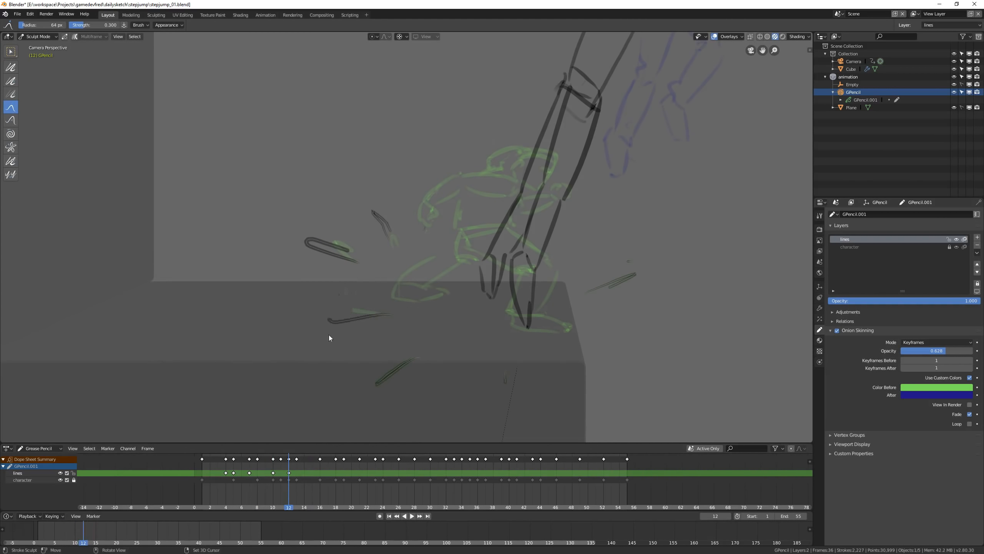
Step: Draw short broken curves around the spreading debris strokes at frame 13 on the lines layer
mouse_move(282, 476)
right_down()
mouse_move(321, 475)
mouse_move(296, 475)
right_up()
key(ctrl+Tab)
click(321, 210)
drag(339, 234, 299, 234)
drag(295, 246, 307, 261)
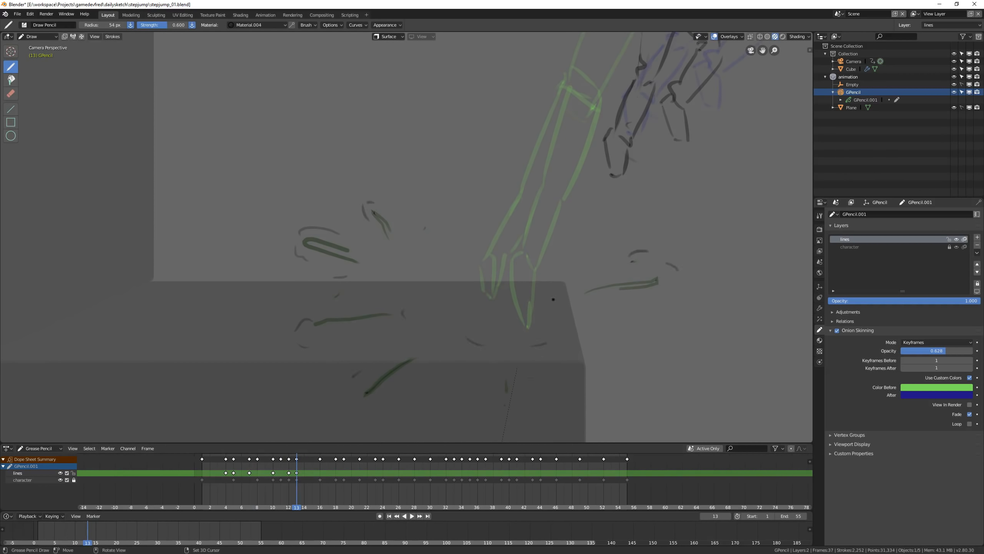
Step: Delete all the debris strokes at frame 13 on the lines layer
key(space)
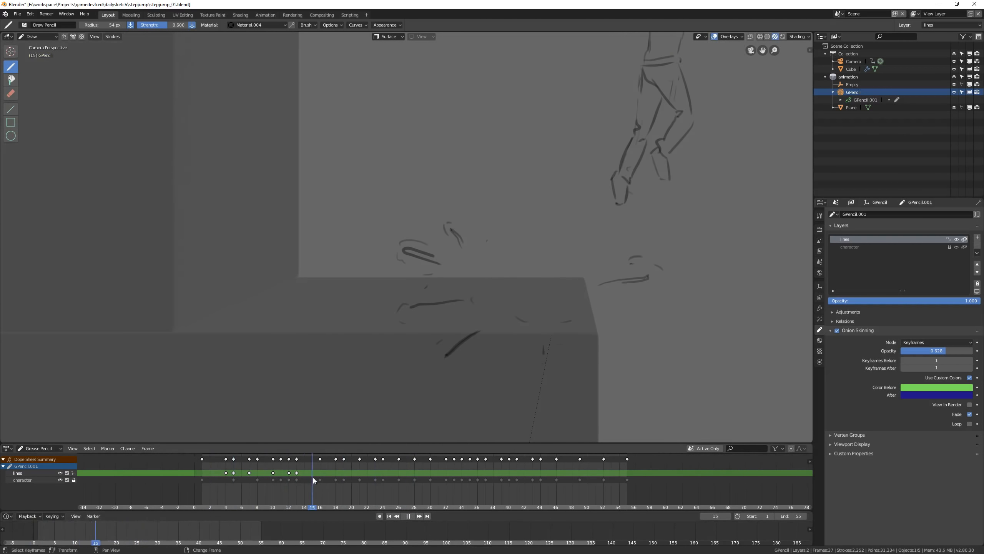
key(Escape)
key(ctrl+Tab)
click(404, 274)
key(a)
key(x)
click(404, 275)
right_click(299, 464)
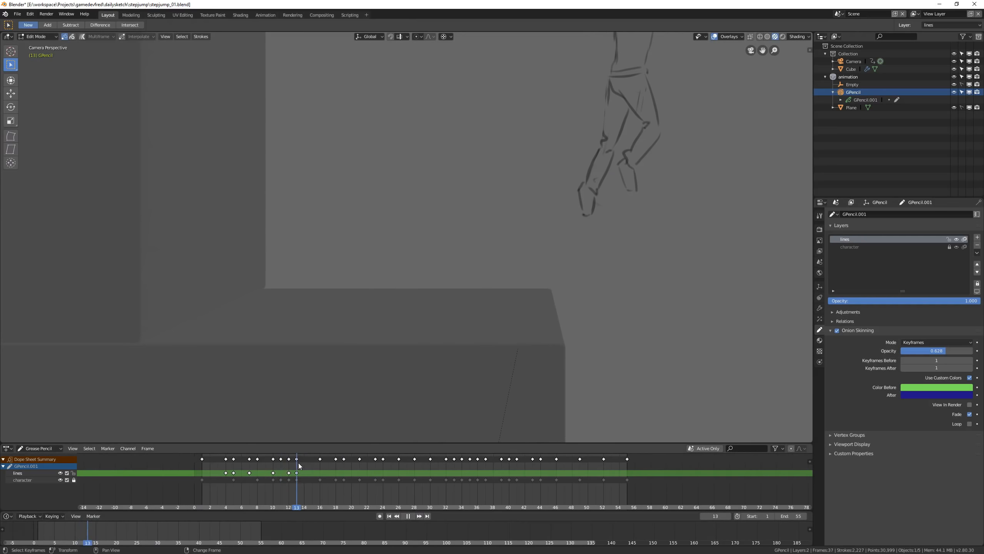
Step: Draw small broken debris marks around the takeoff point at frame 13 on the lines layer
key(ctrl+Tab)
click(397, 217)
drag(375, 253, 367, 254)
drag(363, 263, 367, 267)
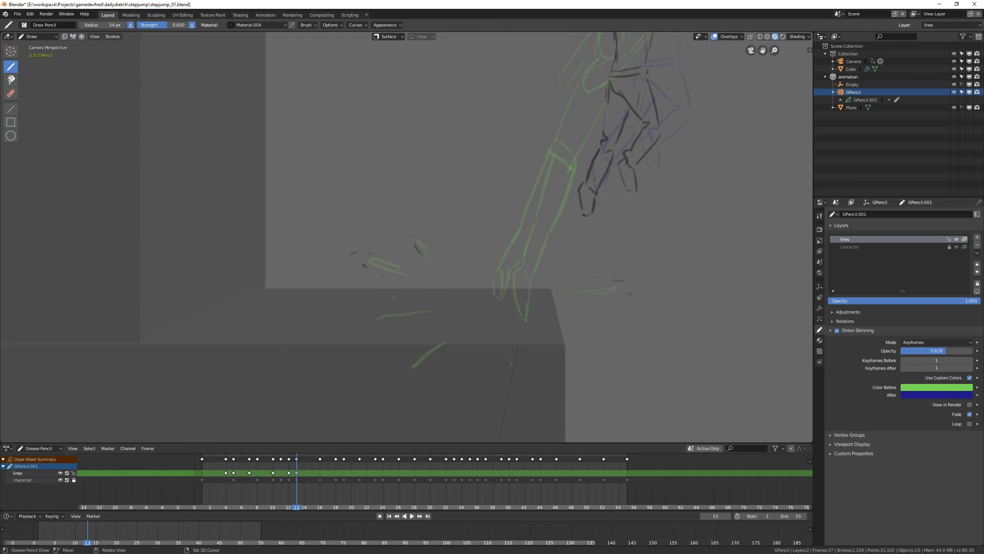
Step: Play back the debris effect and draw a few tiny fading specks around the step at frame 14
key(space)
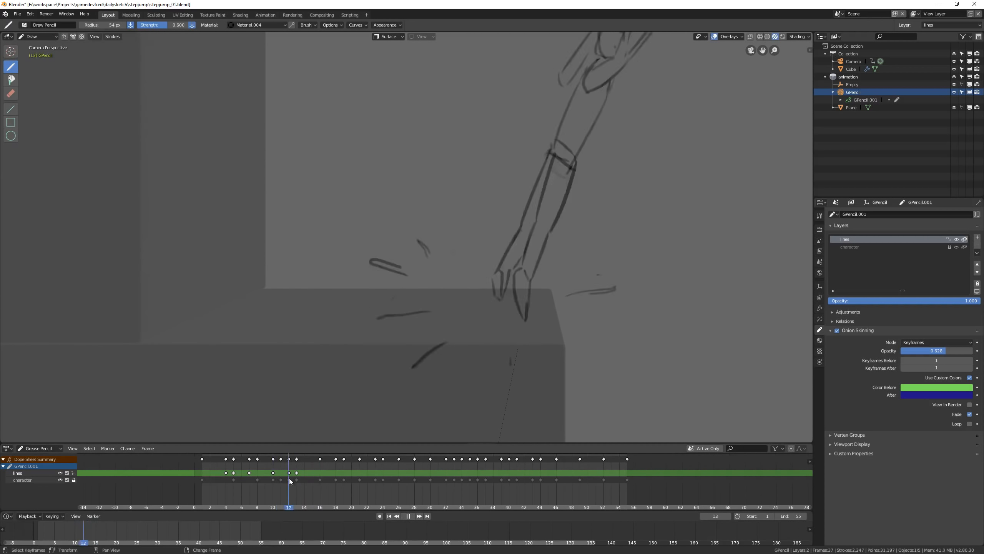
right_drag(252, 481, 234, 480)
click(409, 516)
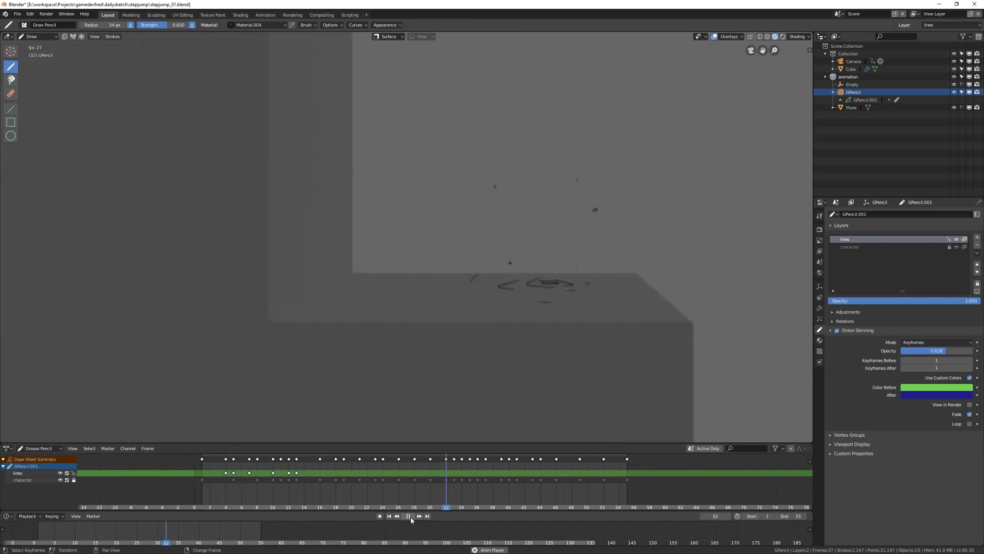
scroll(609, 357, down, 5)
key(space)
right_click(273, 495)
key(space)
scroll(531, 332, up, 3)
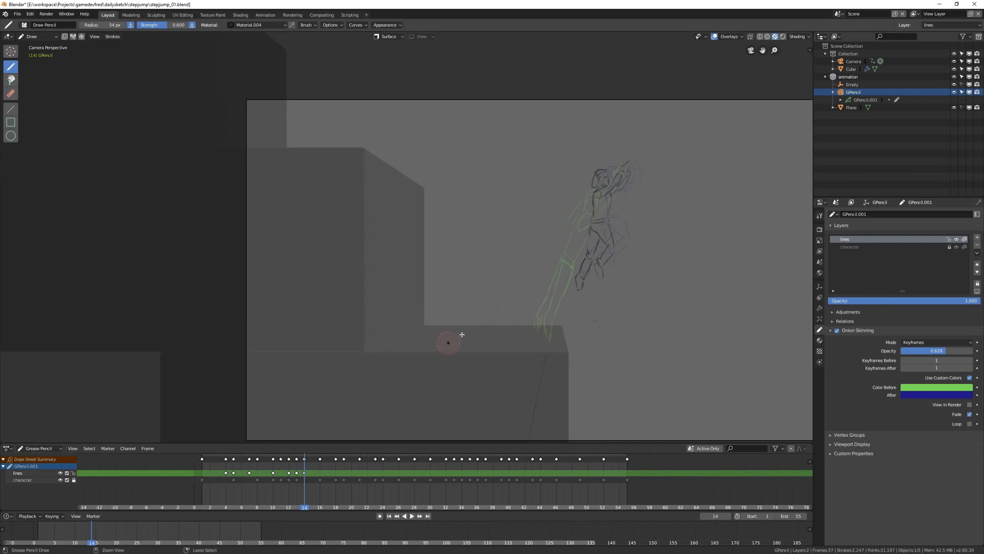
Step: Push the debris strokes around the crouching character's feet at frame 6 with a 124 px sculpt brush, and turn off onion skinning
right_drag(273, 471, 234, 474)
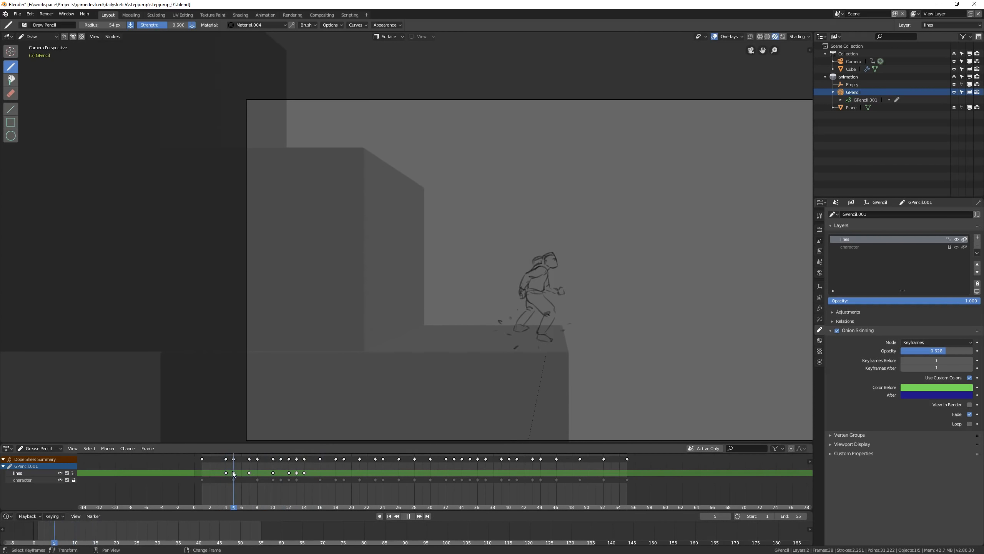
click(502, 307)
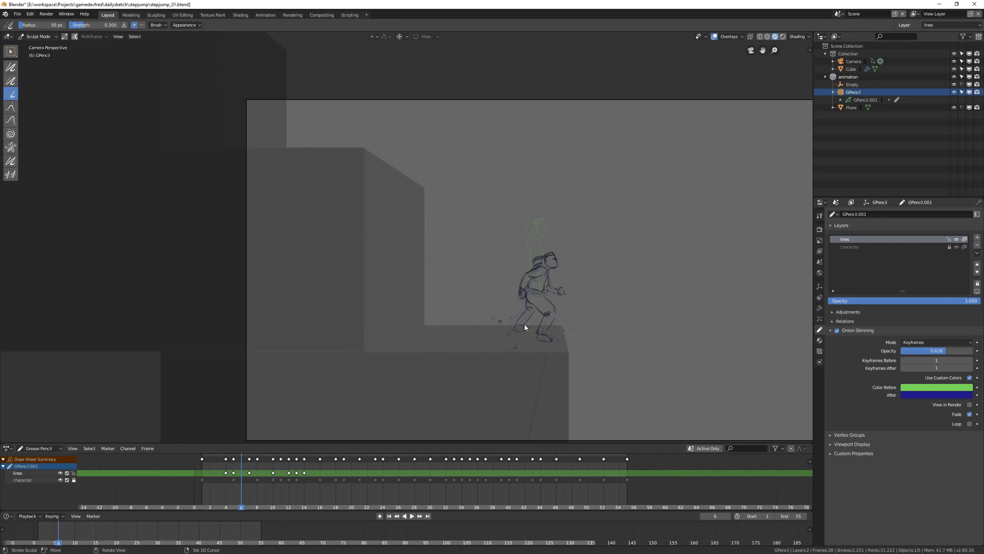
scroll(555, 321, up, 3)
click(819, 216)
click(922, 314)
drag(511, 281, 482, 270)
click(820, 329)
click(836, 330)
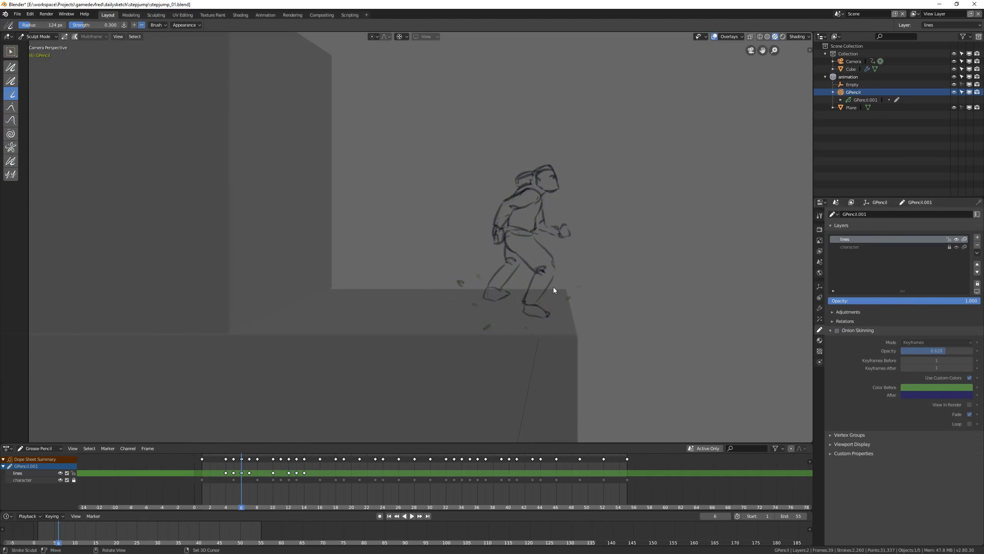
Step: Scrub and play the takeoff in Object Mode to review the timing of the debris strokes
mouse_move(265, 488)
right_down()
mouse_move(230, 490)
mouse_move(263, 490)
mouse_move(218, 475)
right_up()
right_click(277, 476)
key(ctrl+Tab)
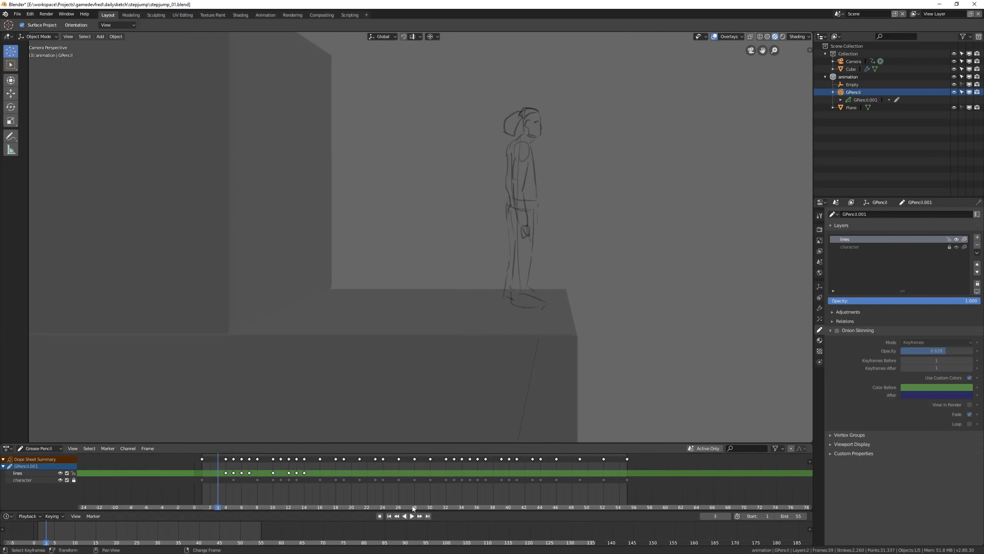
click(412, 516)
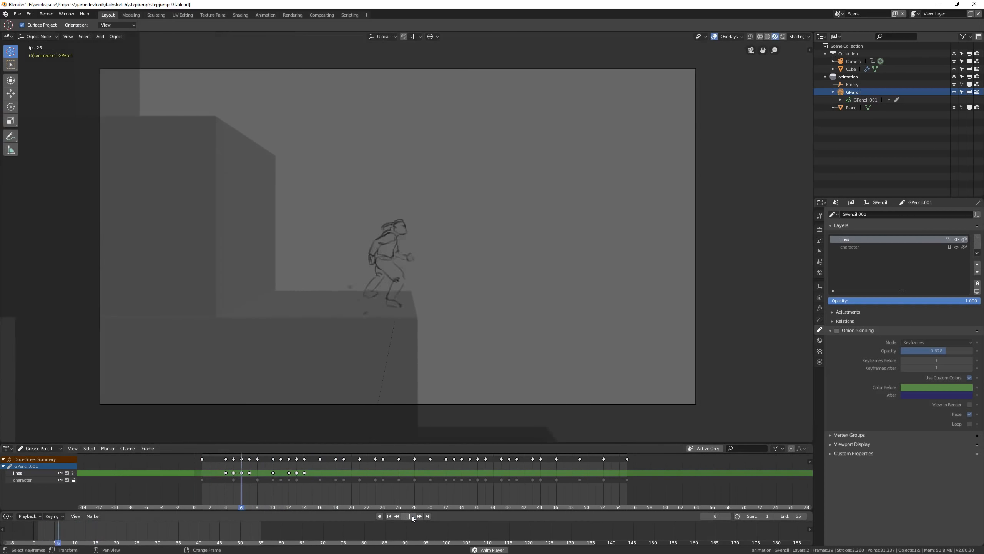
right_click(288, 491)
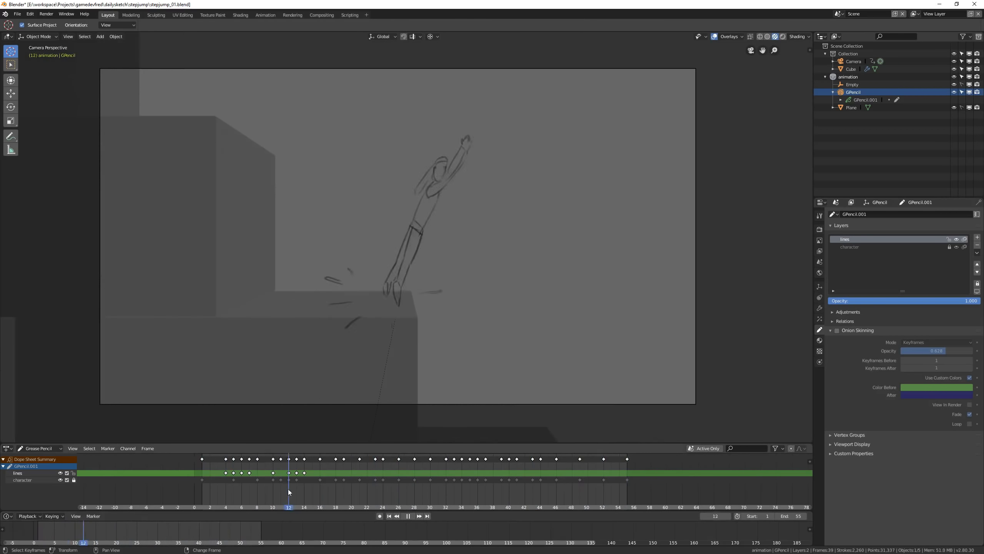
Step: Draw long speed lines along the stretched body at frame 12 and behind the character at frame 13 on the lines layer
right_drag(290, 488, 288, 469)
scroll(469, 96, up, 2)
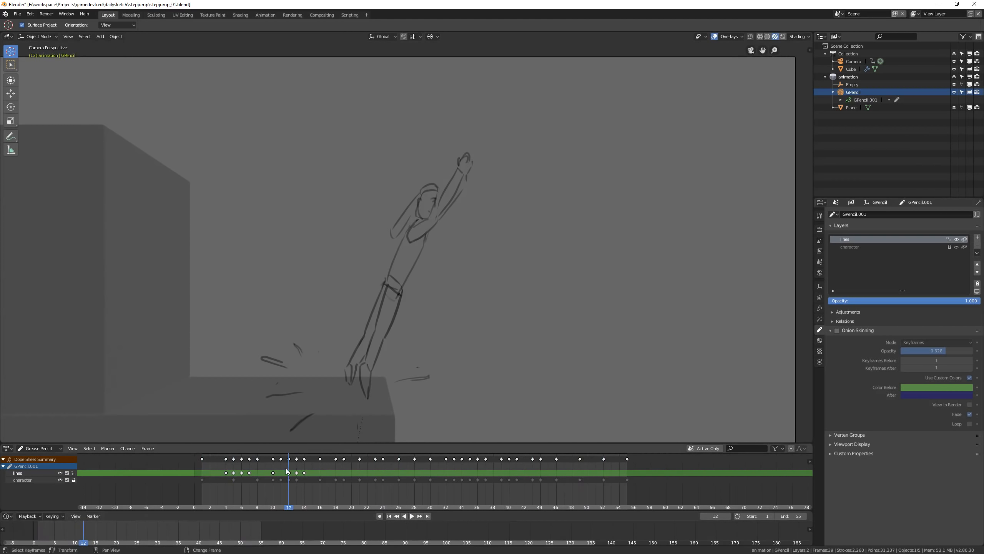
key(ctrl+Tab)
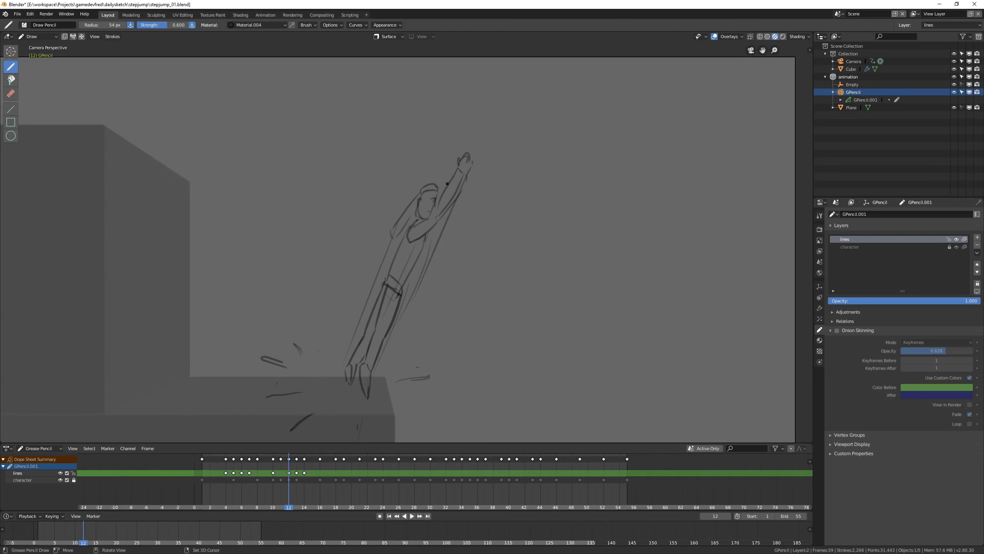
mouse_move(297, 481)
right_down()
mouse_move(288, 481)
mouse_move(297, 483)
right_up()
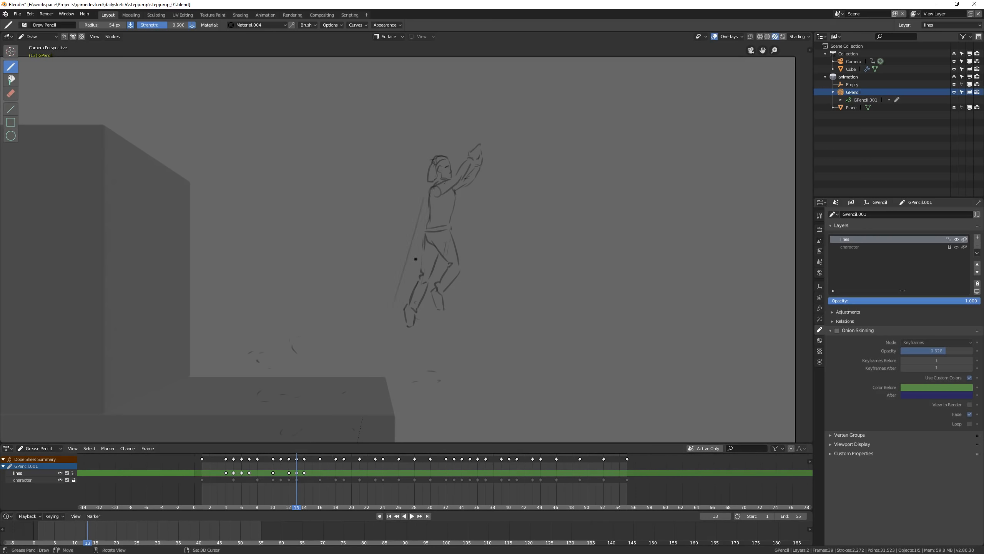
mouse_move(249, 479)
right_down()
mouse_move(341, 477)
mouse_move(259, 487)
right_up()
scroll(388, 116, down, 3)
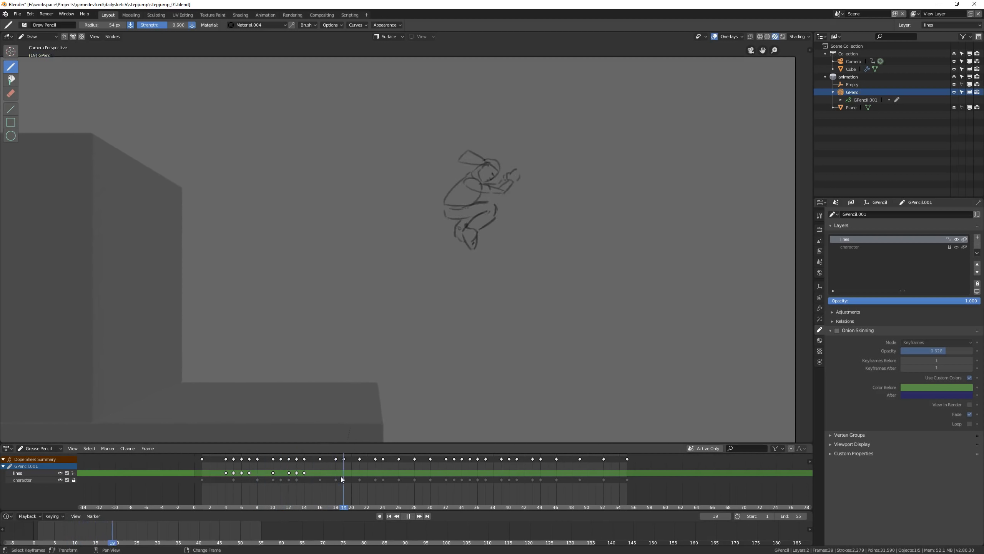
click(411, 515)
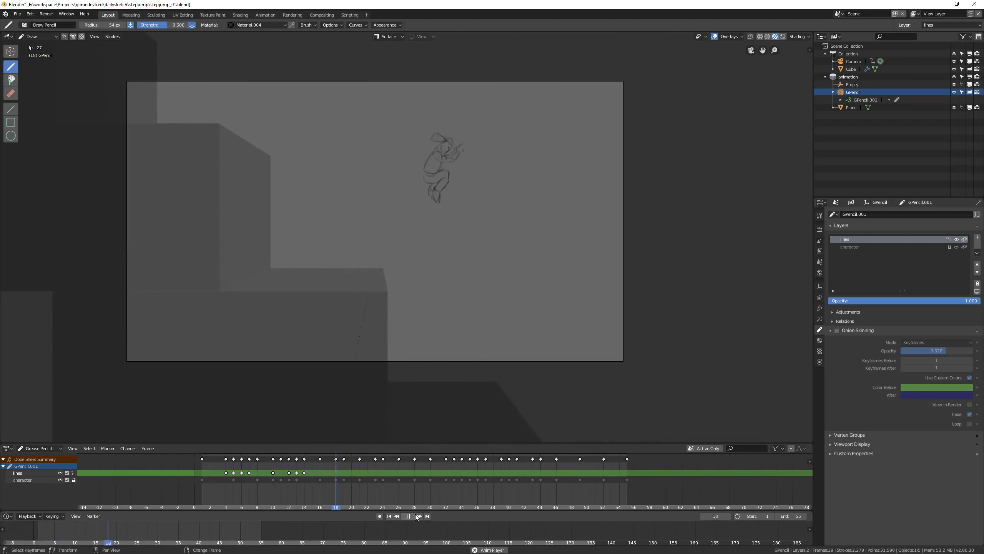
Step: Try to sculpt the character's raised arms at frame 27, and delete the keyframe this adds to the lines layer
right_drag(287, 491, 392, 504)
scroll(520, 273, up, 2)
mouse_move(408, 471)
right_down()
mouse_move(388, 477)
mouse_move(409, 480)
mouse_move(398, 475)
mouse_move(406, 469)
right_up()
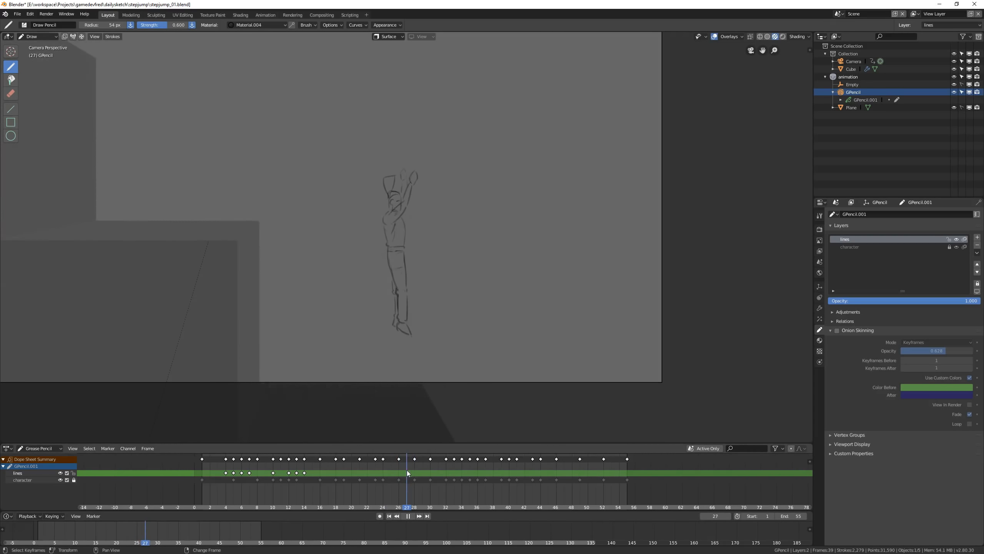
key(ctrl+Tab)
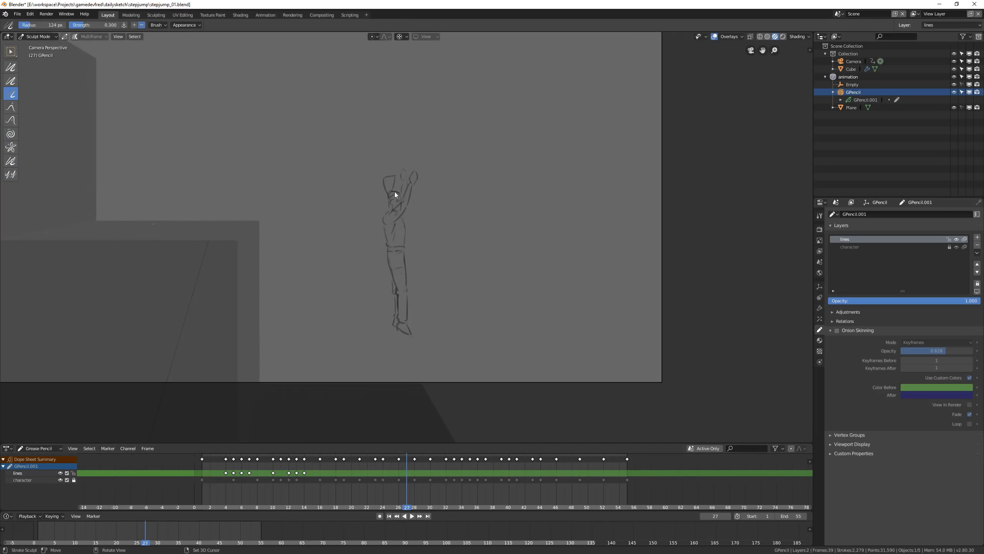
click(11, 107)
drag(392, 165, 381, 190)
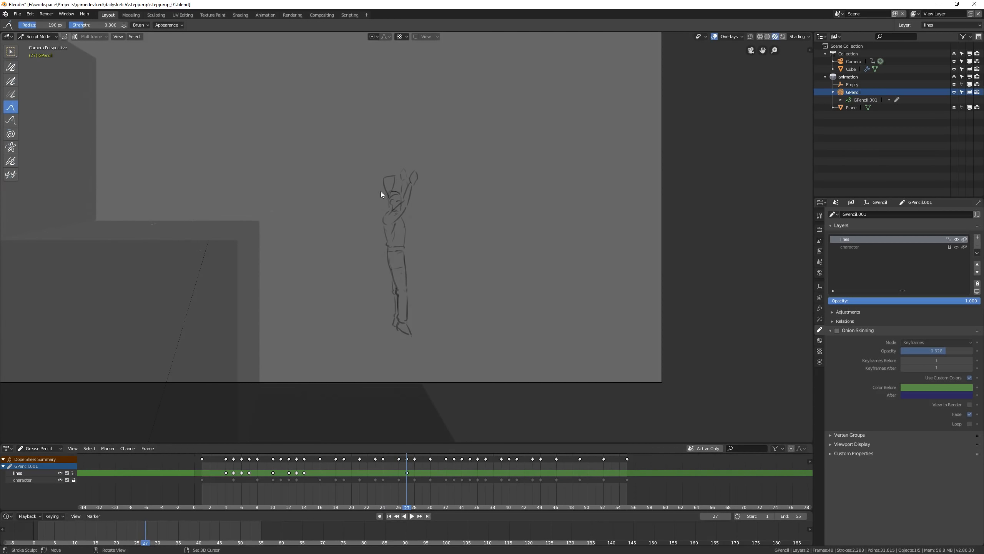
key(x)
click(408, 473)
Step: Lock the lines layer, unlock the character layer and enter Sculpt Mode at frame 27
key(ctrl+Tab)
click(949, 239)
click(949, 246)
key(ctrl+Tab)
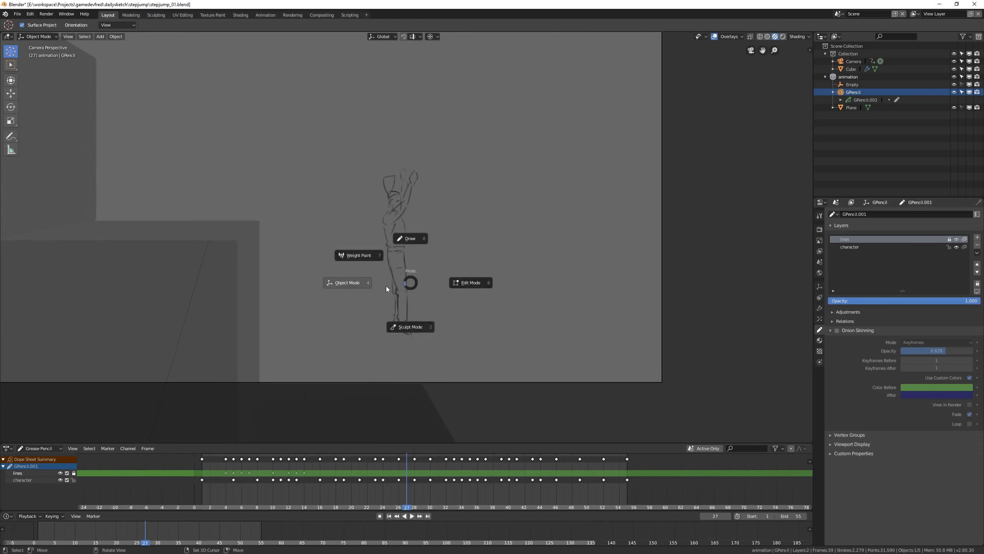
click(409, 326)
Step: Try to stretch the character's raised arms upward at frame 27, and undo the change
drag(398, 188, 395, 161)
click(837, 330)
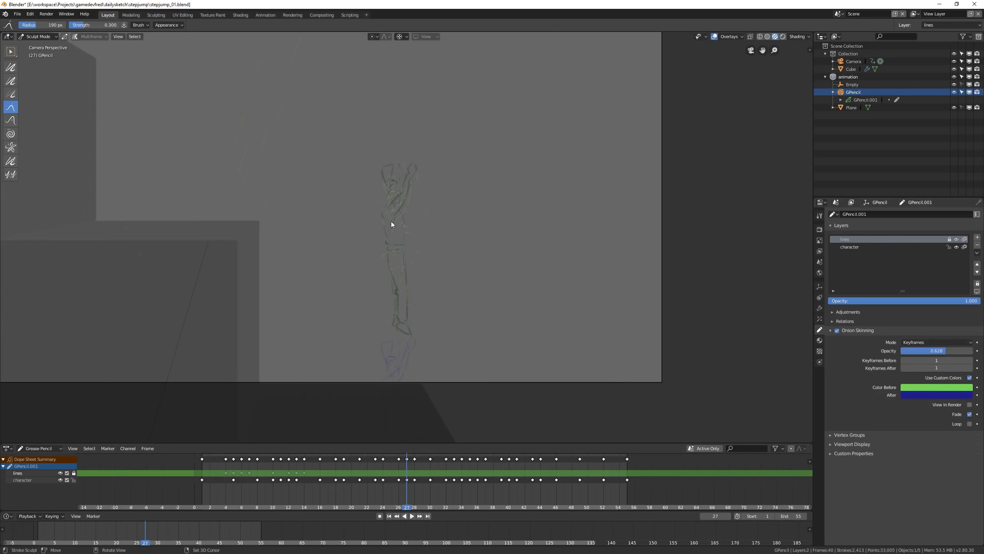
key(ctrl+z)
key(ctrl+z)
Step: Nudge the falling character's feet slightly downward at frame 27 with the sculpt brush
key(ctrl+Tab)
key(ctrl+Tab)
right_drag(409, 473, 406, 475)
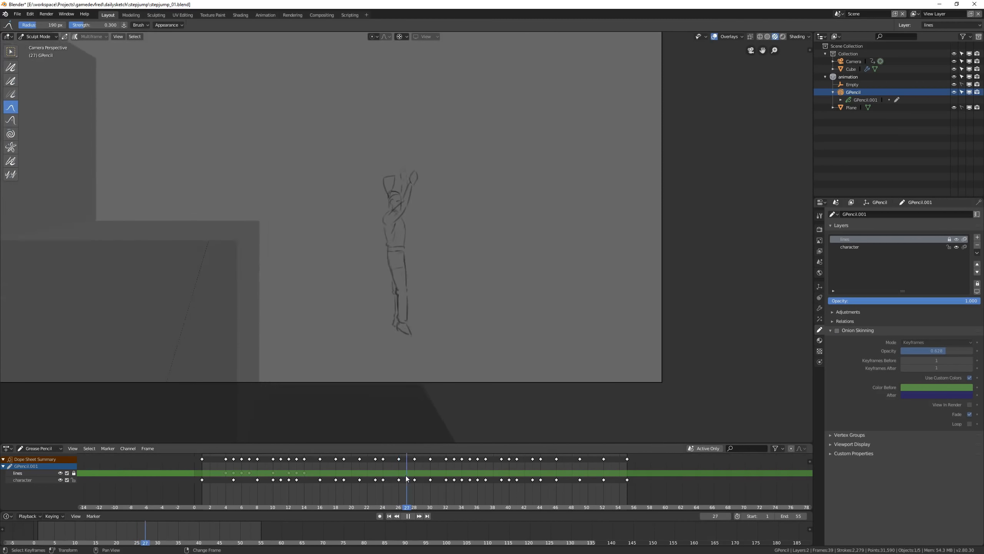
key(Escape)
drag(407, 332, 405, 337)
Step: Turn on onion skinning and stretch the character's arms upward at frame 26, reducing the sculpt brush to 52 px
right_drag(406, 470, 399, 469)
click(837, 330)
mouse_move(432, 235)
mouse_down()
mouse_move(432, 205)
mouse_move(399, 200)
mouse_up()
key(ctrl+Tab)
key(Escape)
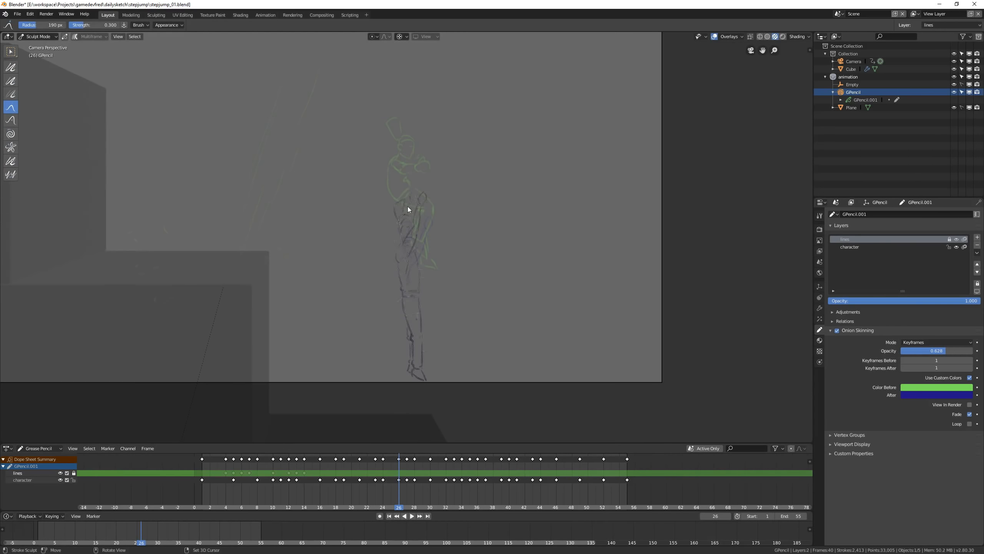
scroll(407, 206, up, 3)
key(f)
click(395, 167)
scroll(415, 196, down, 2)
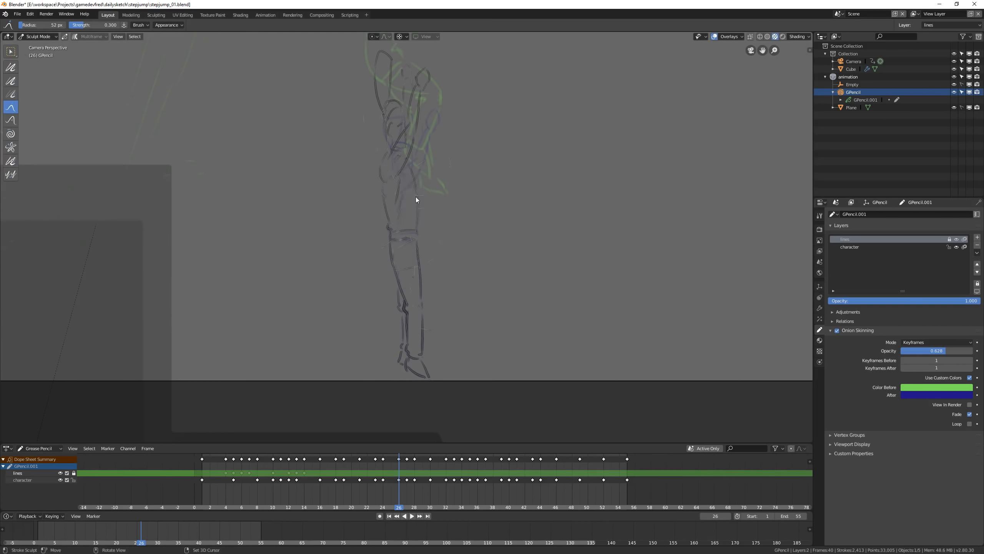
Step: Refine the character's stretched legs and arms at frame 26, enlarging the sculpt brush to 116 px
drag(422, 231, 412, 319)
shift+middle_drag(421, 158, 422, 253)
key(f)
click(428, 126)
scroll(444, 220, down, 3)
key(ctrl+Tab)
click(388, 205)
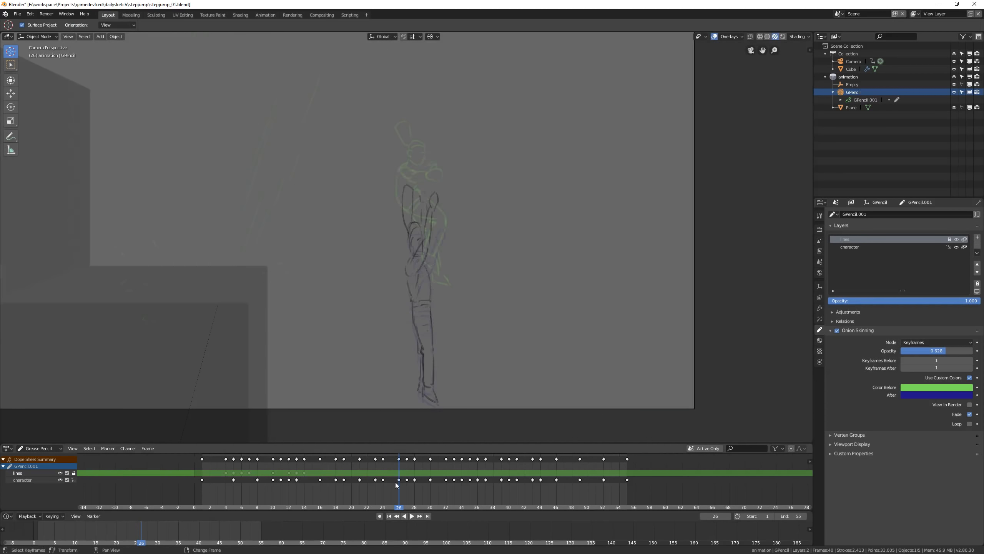
Step: Pull the character's lower legs and feet downward at frame 27 with a resized sculpt brush
right_drag(395, 481, 409, 490)
shift+middle_drag(417, 336, 419, 278)
key(ctrl+Tab)
click(415, 325)
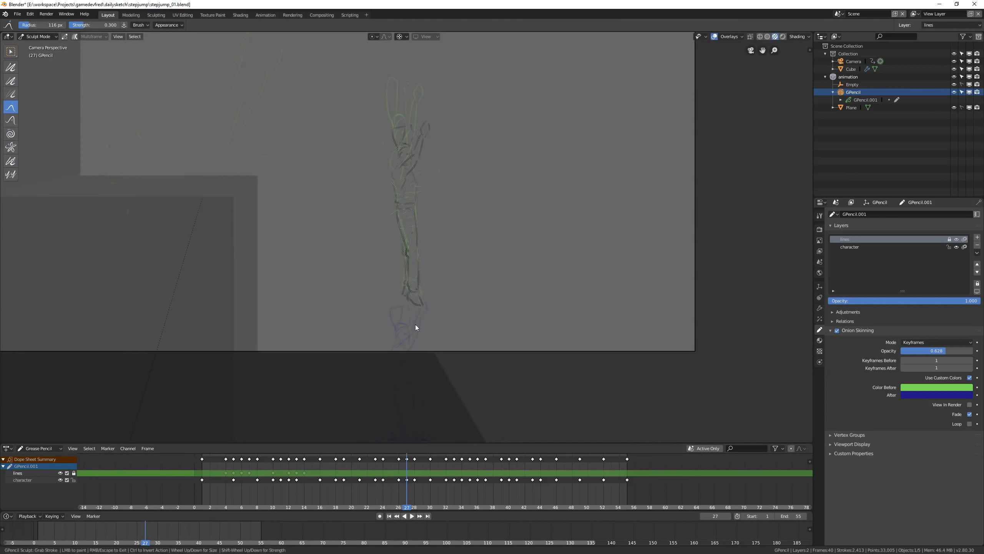
key(f)
click(422, 320)
drag(419, 301, 423, 347)
key(ctrl+Tab)
right_drag(377, 489, 403, 501)
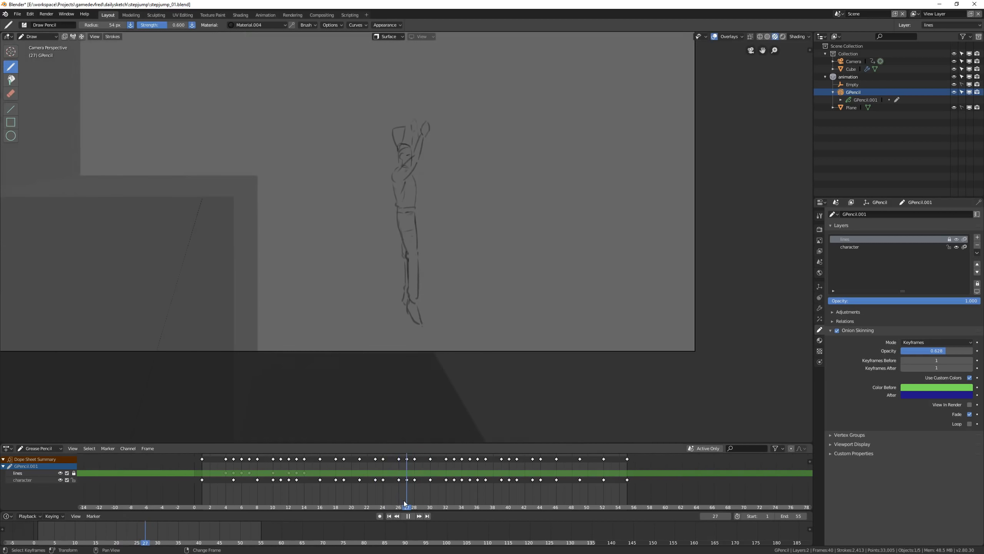
Step: Stretch the character's raised arms and hands upward at frame 27 with the sculpt brush
key(Escape)
key(ctrl+Tab)
drag(398, 127, 398, 131)
drag(397, 126, 392, 105)
key(f)
click(428, 124)
Step: Play the whole loop in Object Mode to review the reshaped falling poses
key(ctrl+Tab)
click(390, 262)
key(space)
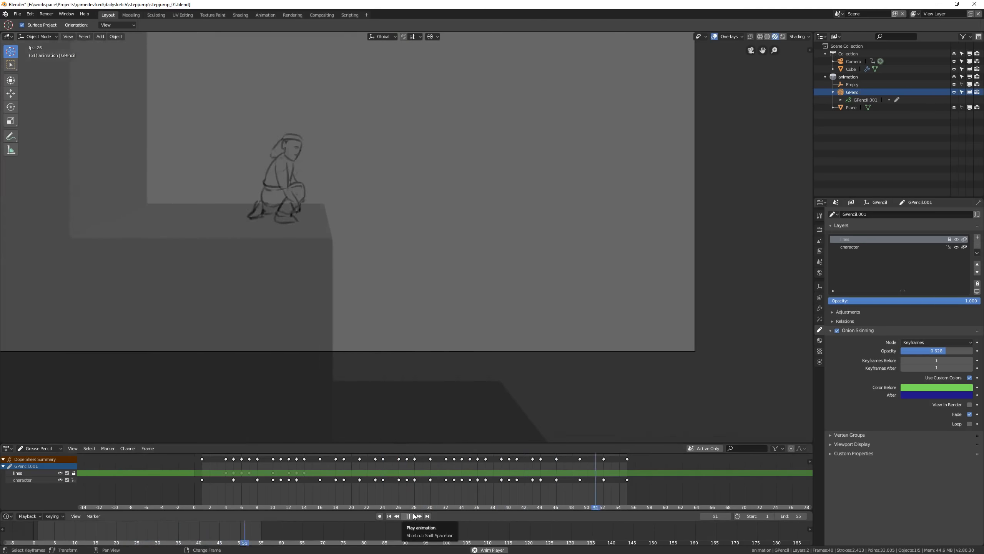
scroll(441, 306, down, 3)
click(409, 516)
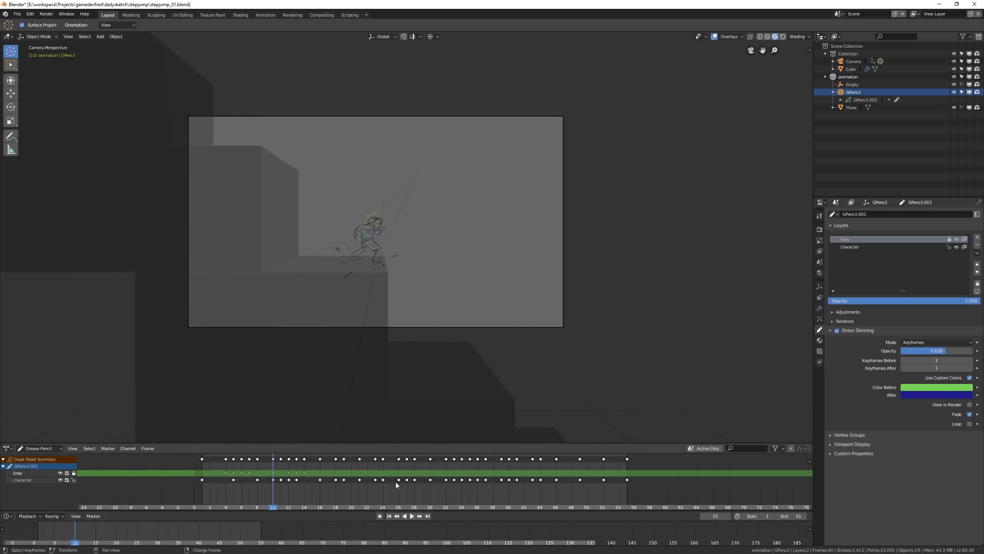
Step: Lock the character layer, unlock the lines layer and draw speed lines around the falling character at frames 24 and 26
click(949, 239)
click(949, 247)
right_drag(312, 474, 381, 468)
scroll(484, 320, up, 2)
shift+middle_drag(523, 326, 406, 272)
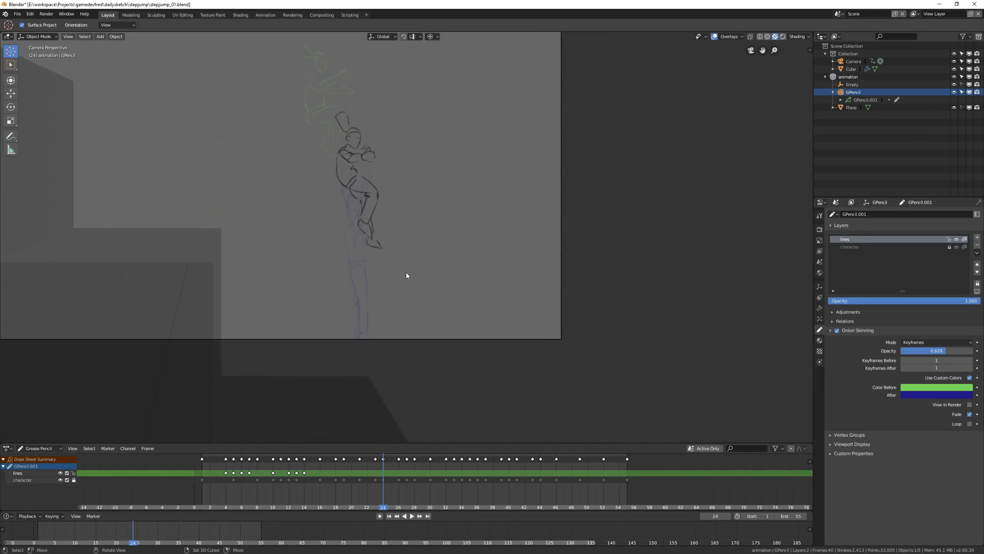
key(ctrl+Tab)
drag(334, 177, 333, 169)
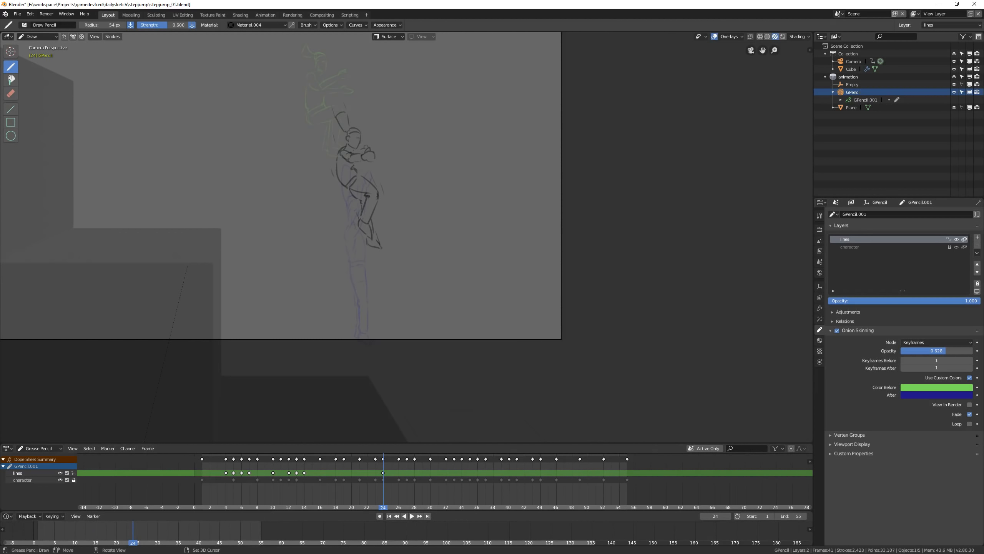
key(Right)
key(Right)
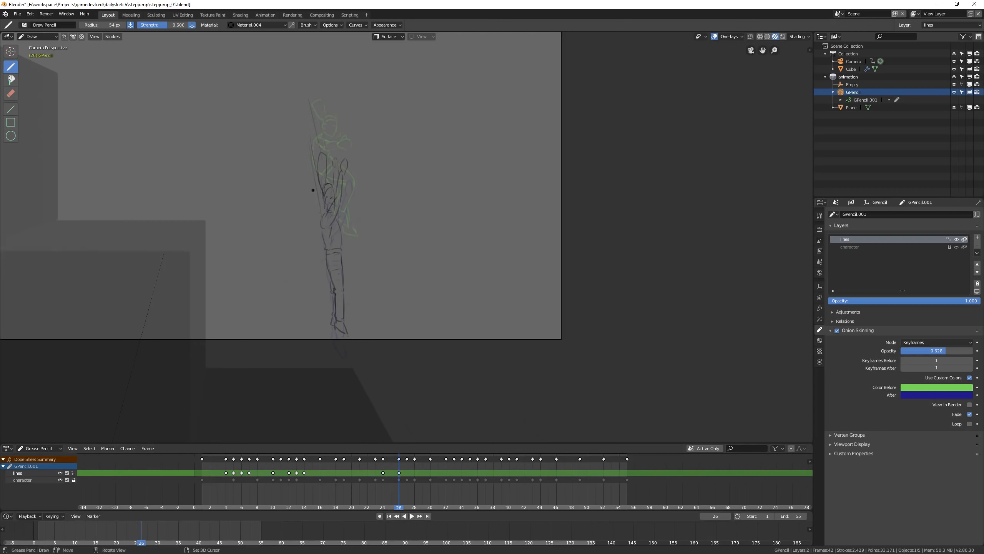
Step: Move and rotate the long vertical speed lines into place above the landing character at frame 28 on the lines layer
right_drag(384, 483, 415, 483)
key(ctrl+Tab)
click(487, 270)
key(g)
click(432, 311)
key(r)
click(337, 187)
key(g)
click(459, 277)
key(r)
click(461, 278)
key(ctrl+Tab)
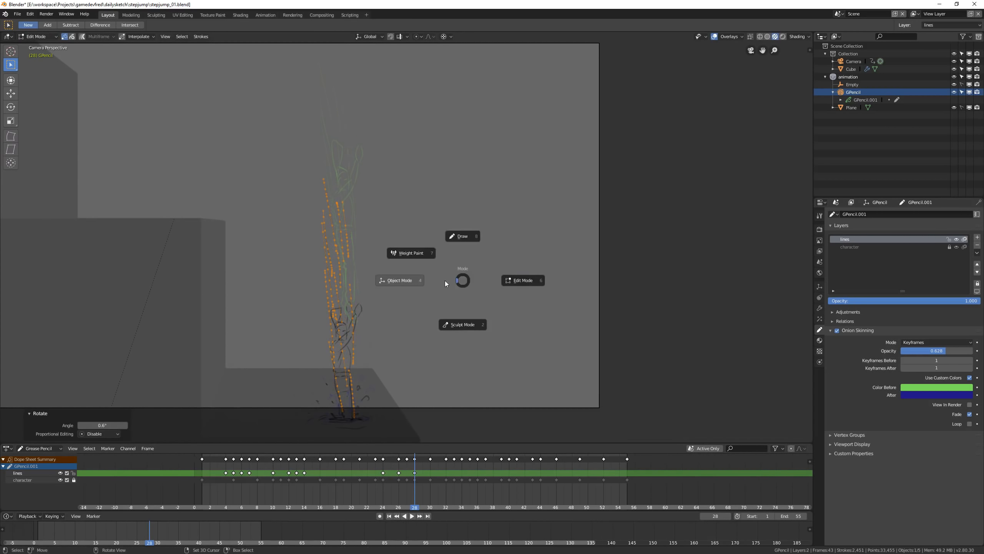
Step: Create a blank keyframe at frame 30 on the lines layer to end the landing character's speed lines
click(458, 237)
right_drag(380, 501, 429, 503)
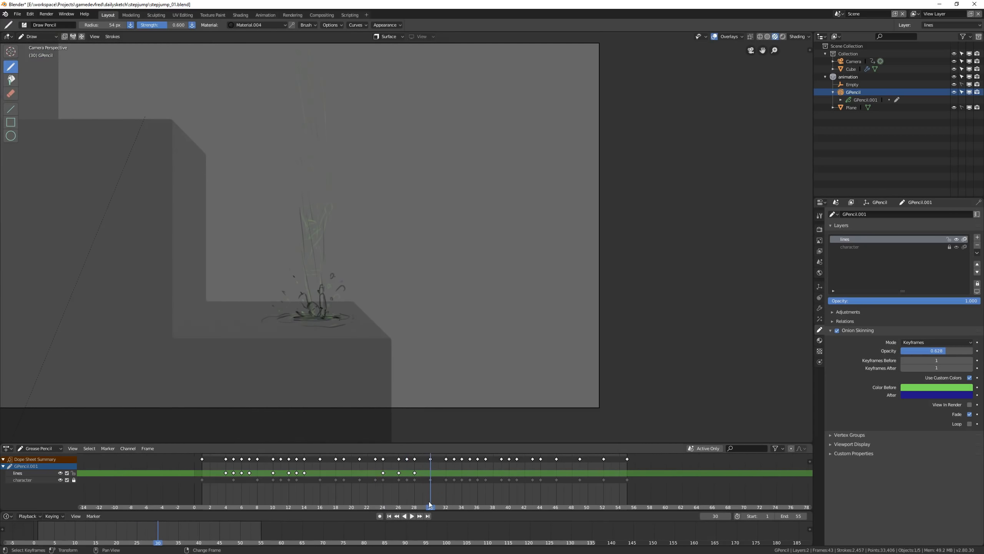
drag(329, 224, 331, 230)
mouse_move(414, 476)
right_down()
mouse_move(443, 483)
mouse_move(430, 484)
mouse_move(438, 497)
mouse_move(627, 490)
right_up()
key(Tab)
key(a)
key(x)
click(429, 299)
key(ctrl+Tab)
click(402, 256)
Step: Play the whole loop in Object Mode with the Empty selected to review the speed lines and debris
key(ctrl+Tab)
click(296, 314)
scroll(279, 312, down, 3)
shift+middle_drag(279, 312, 440, 354)
click(412, 516)
click(852, 84)
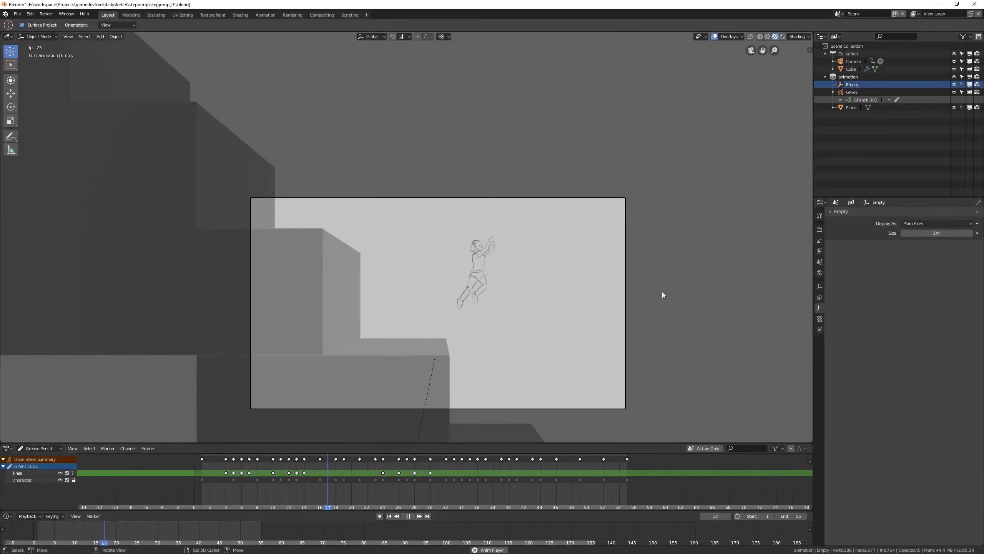
scroll(548, 330, up, 1)
shift+middle_drag(525, 338, 520, 301)
scroll(544, 270, up, 1)
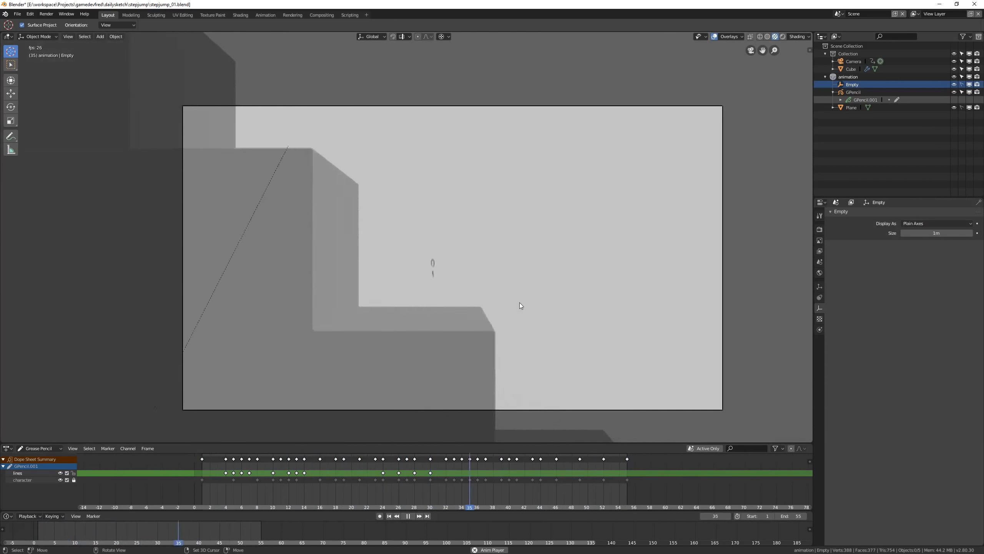
click(406, 515)
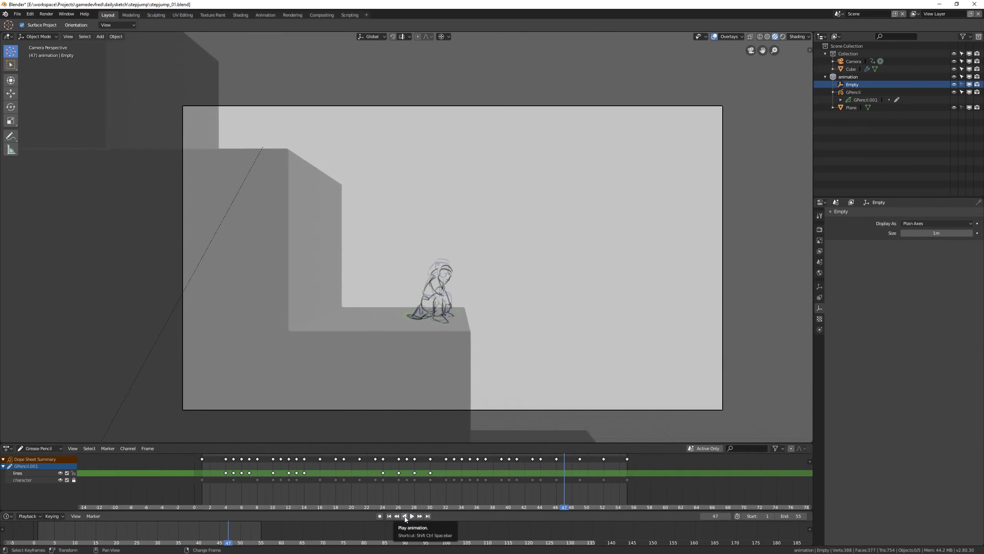
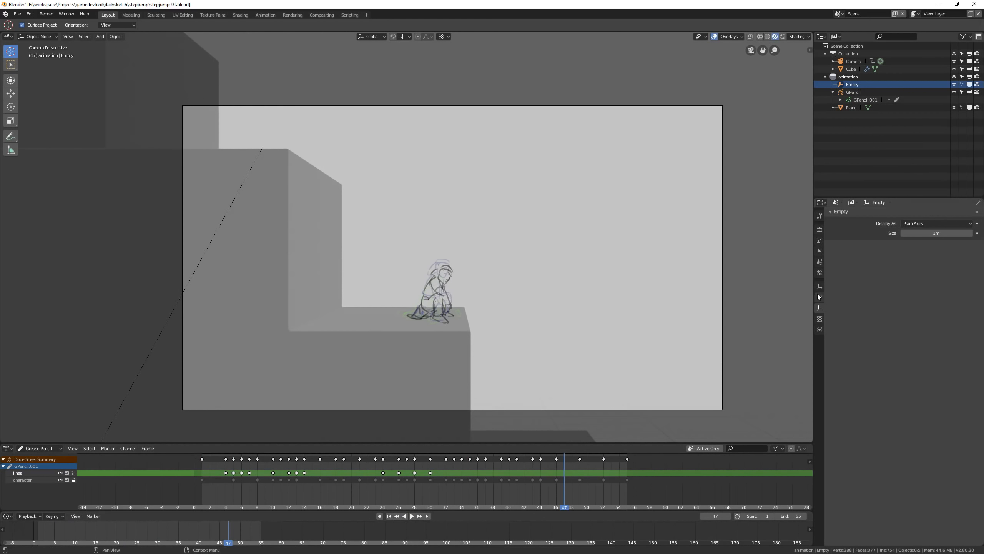
Step: Add a Grease Pencil layer named fill below the character layer and lock the lines layer
click(852, 92)
click(977, 237)
click(977, 253)
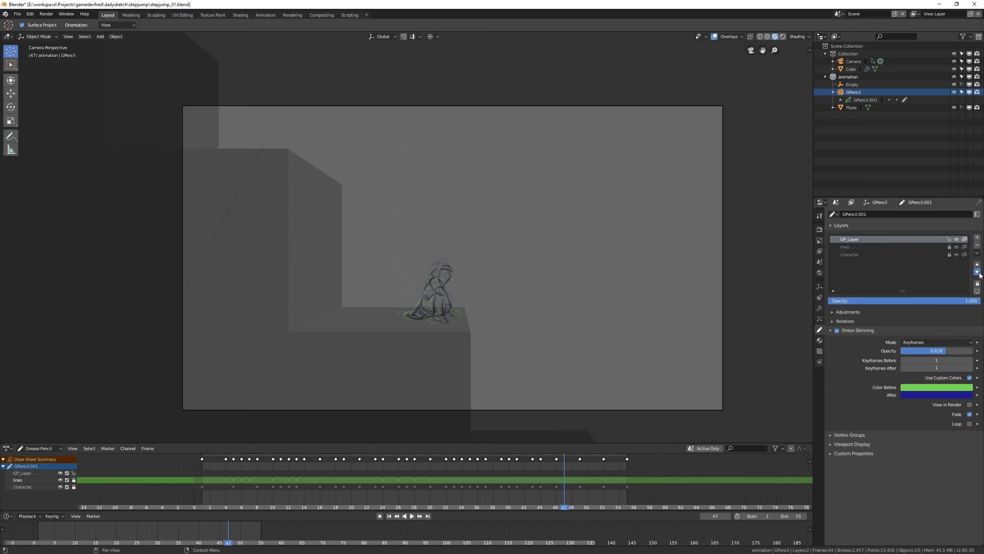
click(977, 272)
click(977, 273)
double_click(855, 256)
text(fill)
key(Return)
Step: At frame 1, set up a second Grease Pencil material with the stroke off and an opaque dark grey fill of 0.247
key(shift+Left)
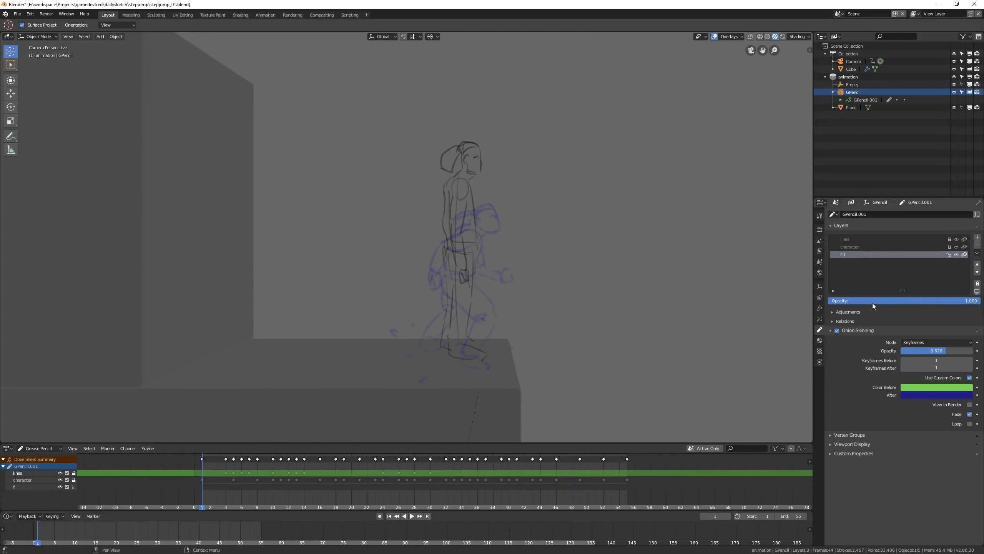
click(820, 340)
click(916, 368)
mouse_move(967, 304)
mouse_down()
mouse_move(966, 283)
mouse_move(967, 299)
mouse_up()
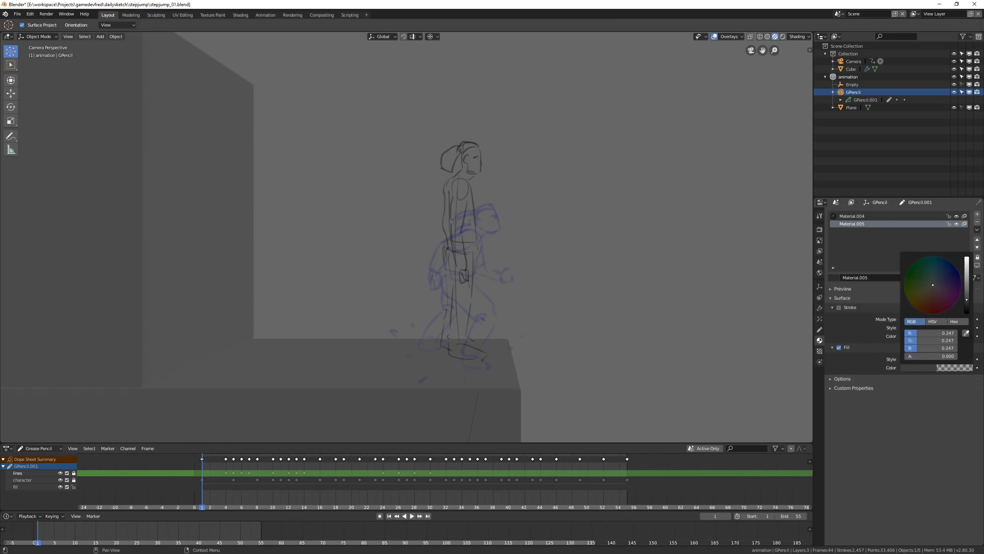
shift+middle_drag(479, 278, 477, 278)
click(942, 368)
drag(942, 358, 981, 358)
Step: Draw a filled silhouette over the standing character at frame 1 on the fill layer
key(ctrl+Tab)
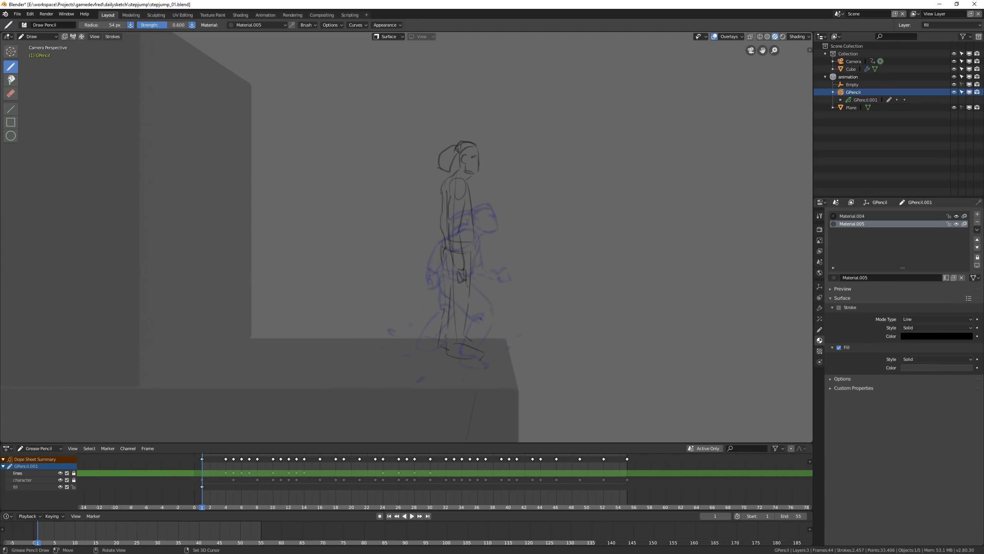
mouse_move(441, 344)
mouse_down()
mouse_move(460, 169)
mouse_move(439, 167)
mouse_move(475, 175)
mouse_move(475, 251)
mouse_up()
drag(482, 356, 480, 358)
Step: Sculpt the frame 1 fill with the Grab brush to match the standing character's ponytail, head, torso and arm outlines
key(ctrl+Tab)
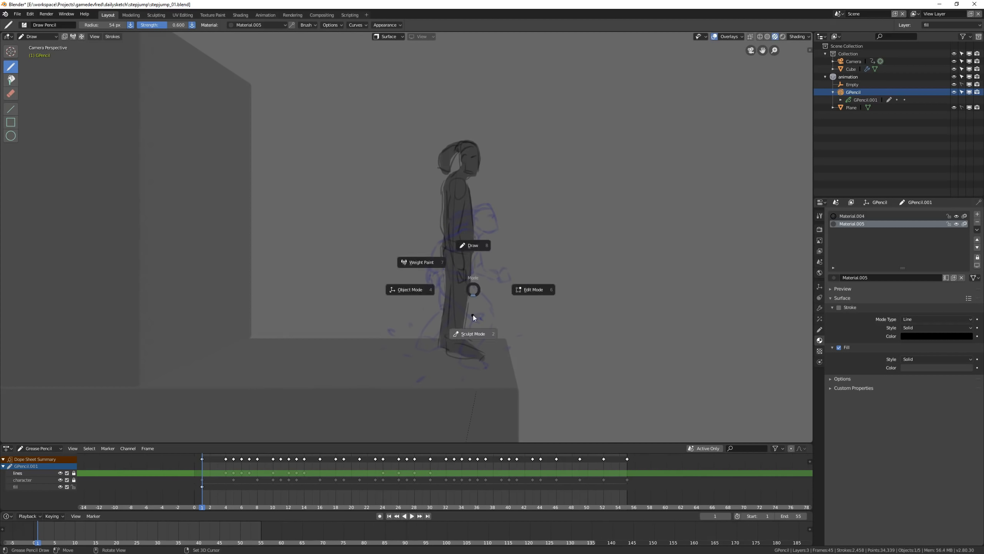
click(469, 327)
click(11, 66)
mouse_move(470, 239)
shift+middle_down()
mouse_move(452, 272)
mouse_move(435, 235)
shift+middle_up()
click(11, 107)
drag(435, 239, 432, 237)
drag(429, 164, 457, 146)
key(f)
click(450, 147)
drag(479, 141, 478, 144)
drag(485, 194, 431, 181)
drag(445, 240, 432, 269)
shift+middle_drag(468, 413, 467, 325)
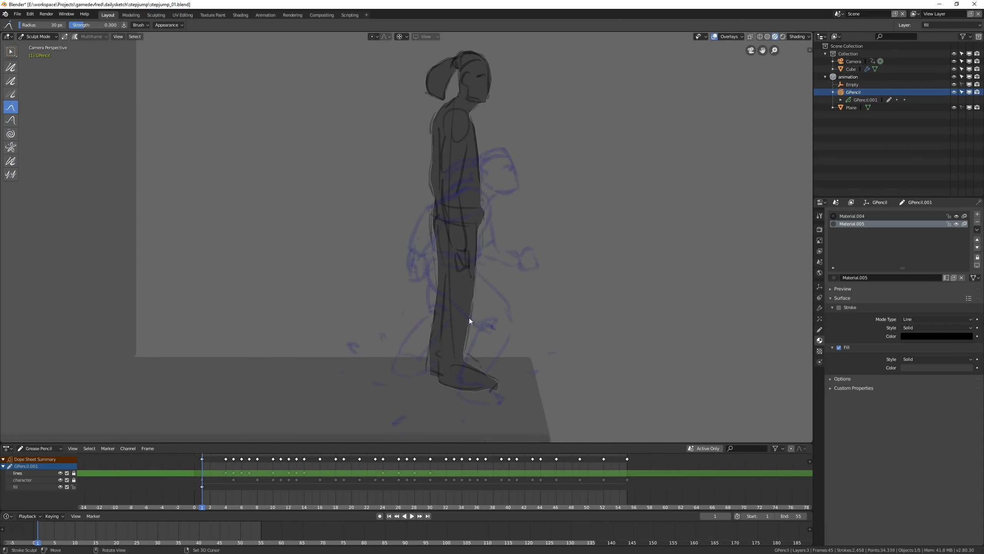
Step: Turn off the overlay that fades the scene behind the drawing and set the material's fill colour to a medium grey
scroll(461, 333, down, 3)
key(ctrl+Tab)
scroll(474, 236, down, 3)
scroll(476, 229, up, 3)
click(918, 367)
drag(967, 306, 966, 282)
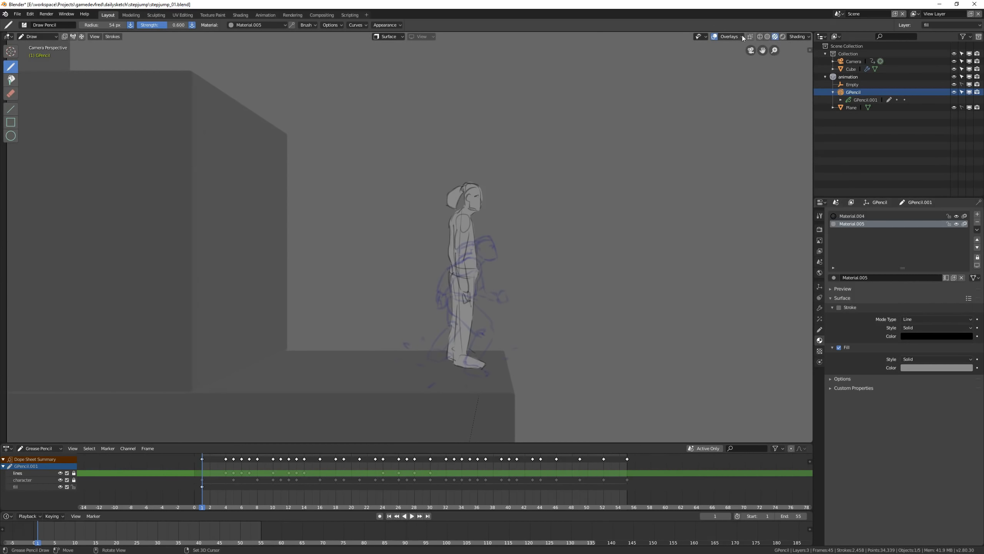
click(737, 36)
click(685, 245)
click(938, 367)
drag(967, 286, 967, 283)
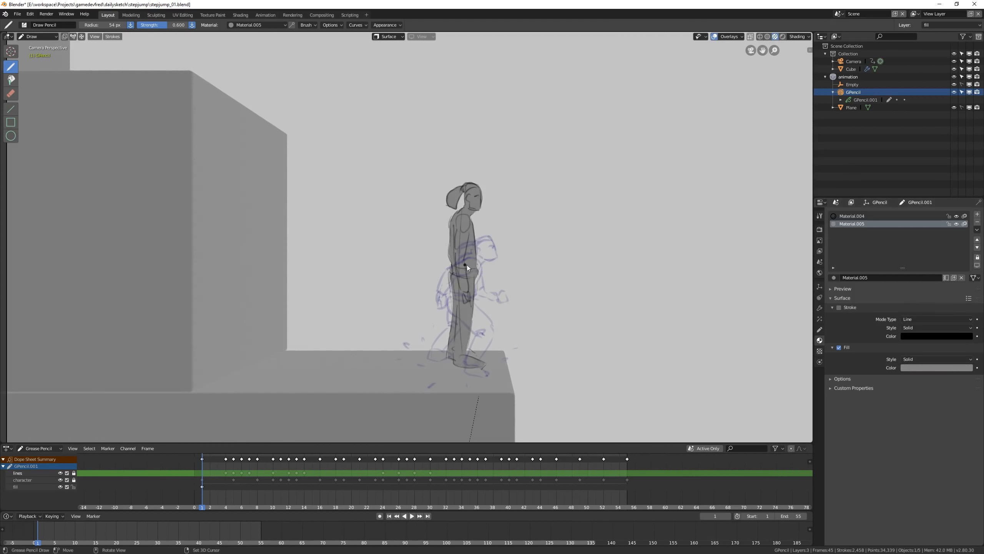
Step: Refine the frame 1 fill around the character's head and ponytail with the Grab brush
scroll(479, 324, up, 3)
key(ctrl+Tab)
drag(466, 135, 462, 137)
key(space)
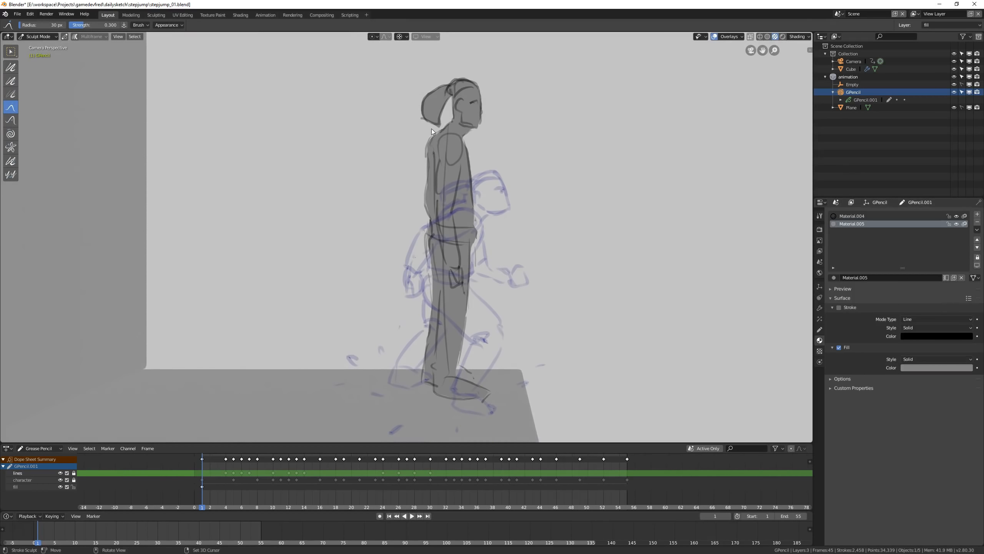
key(space)
shift+middle_drag(324, 142, 340, 170)
Step: Duplicate the frame 1 fill to frame 55 and move it onto the standing character on the lower step
click(318, 487)
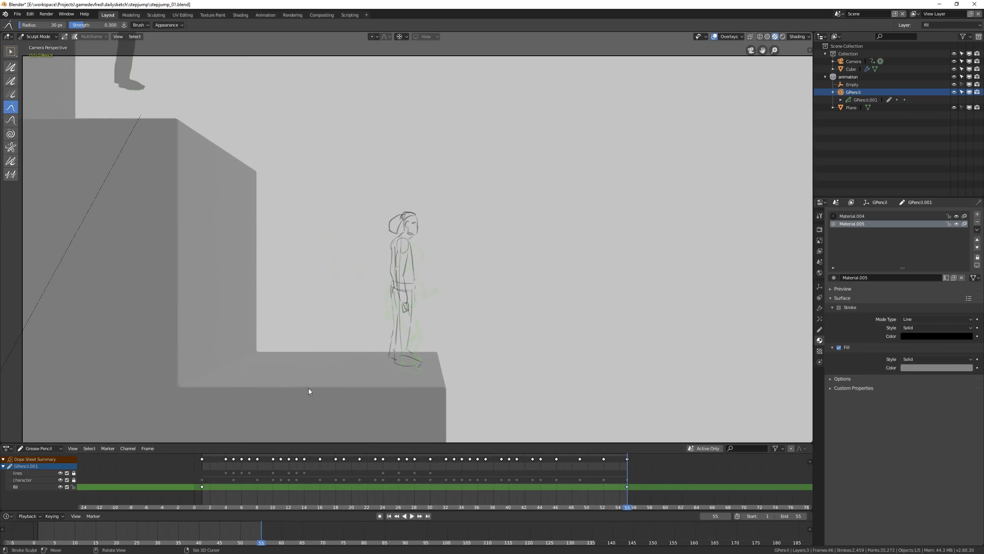
shift+middle_drag(265, 140, 273, 176)
key(ctrl+Tab)
click(312, 176)
key(g)
click(588, 103)
shift+middle_drag(431, 310, 434, 213)
scroll(435, 213, up, 5)
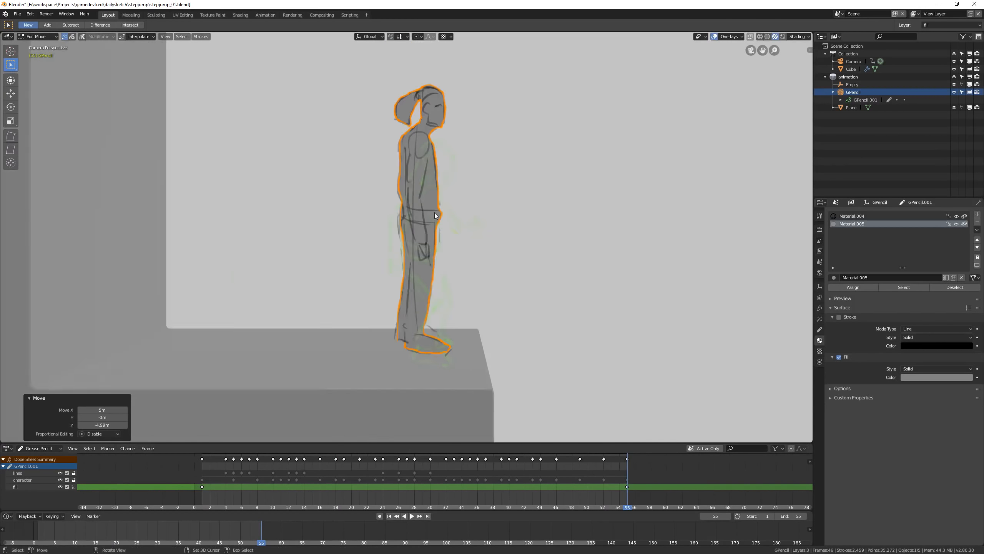
key(g)
click(451, 204)
shift+middle_drag(456, 133, 459, 183)
Step: Draw a filled silhouette over the crouching character at frame 5 on the fill layer
key(ctrl+Tab)
click(459, 154)
scroll(459, 163, down, 5)
mouse_move(452, 477)
right_down()
mouse_move(207, 472)
mouse_move(234, 471)
right_up()
mouse_move(500, 275)
shift+middle_down()
mouse_move(486, 247)
mouse_move(447, 249)
shift+middle_up()
right_click(234, 472)
click(468, 241)
scroll(457, 267, up, 1)
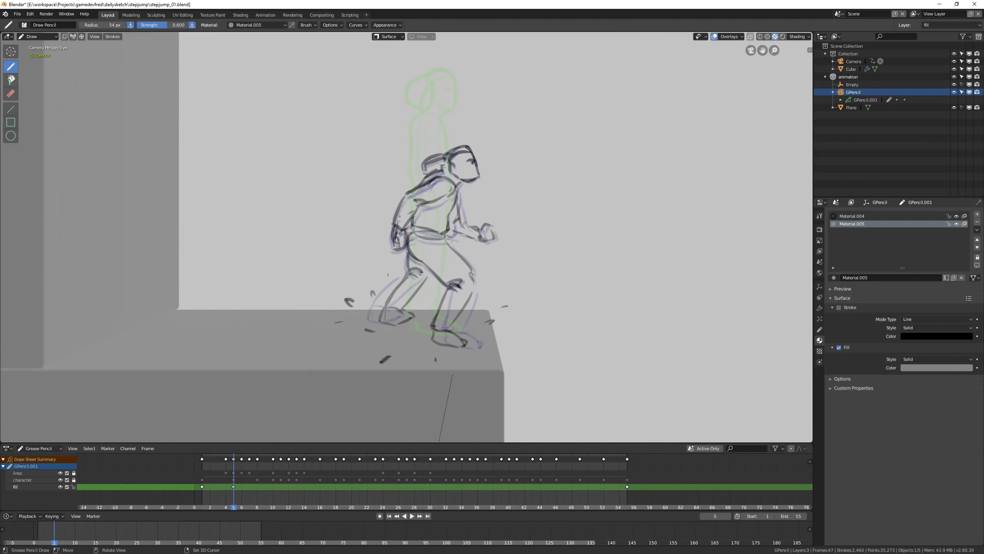
mouse_move(402, 250)
mouse_down()
mouse_move(422, 175)
mouse_move(474, 170)
mouse_move(449, 217)
mouse_move(491, 236)
mouse_move(465, 341)
mouse_move(426, 339)
mouse_move(395, 321)
mouse_move(408, 312)
mouse_up()
Step: Turn off onion skinning and sculpt the frame 5 fill with the Grab brush to match the crouching outline
key(ctrl+Tab)
click(459, 291)
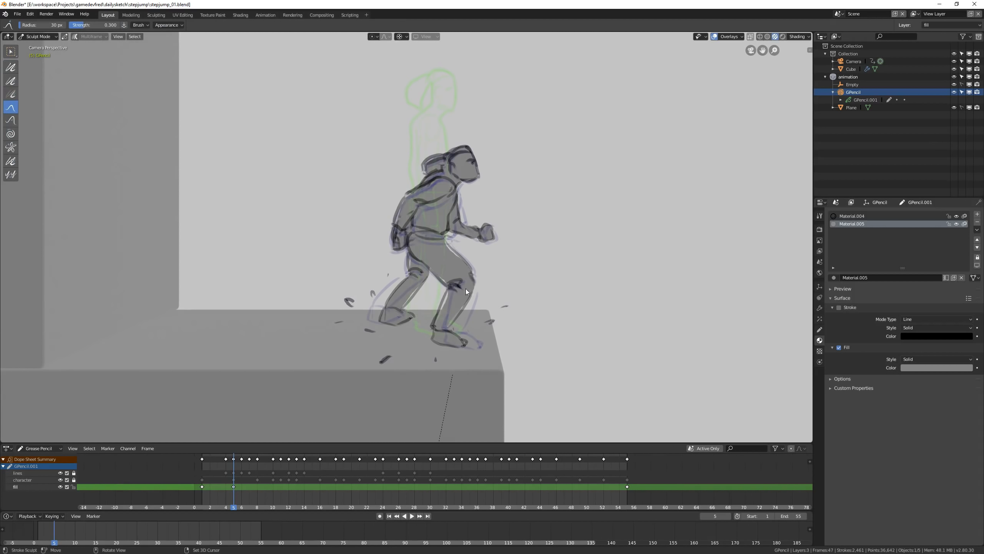
click(819, 330)
click(837, 330)
drag(456, 255, 460, 253)
drag(446, 301, 452, 318)
drag(413, 268, 419, 288)
drag(419, 192, 444, 155)
drag(396, 308, 400, 312)
drag(442, 302, 438, 300)
Step: Duplicate the fill to frame 8 and sculpt its arms, head and rear leg to the outline with a 52 px Grab brush
key(space)
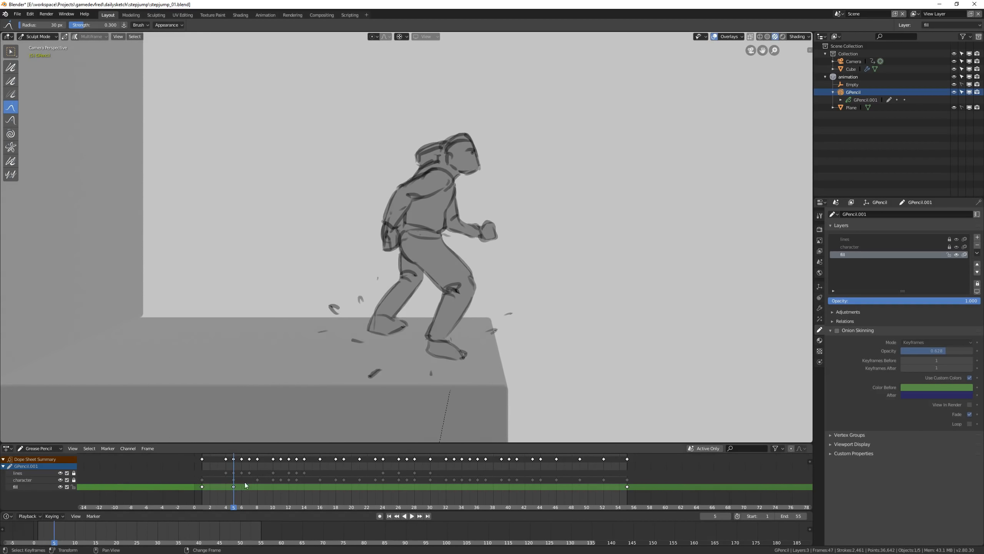
key(space)
drag(461, 211, 462, 213)
drag(465, 171, 467, 173)
drag(410, 177, 398, 199)
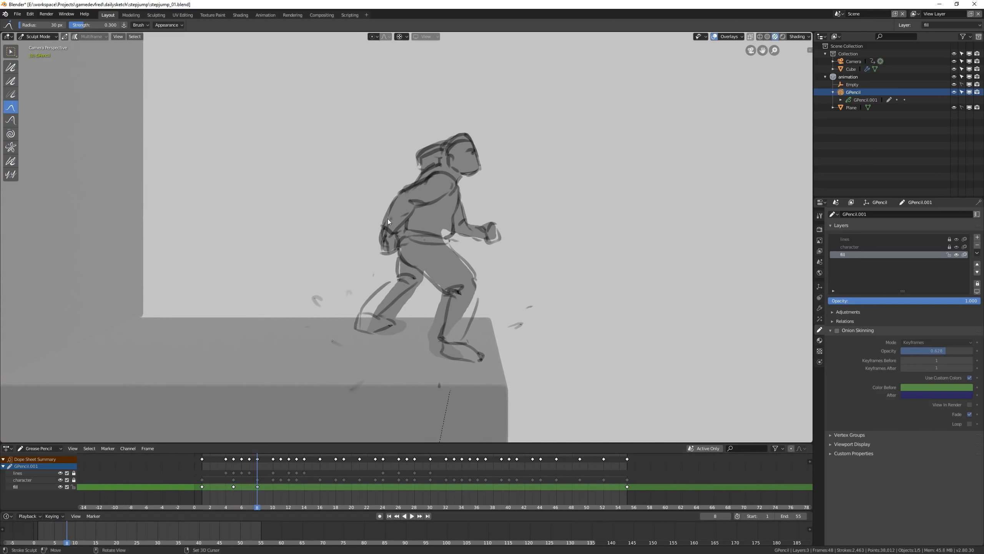
drag(400, 262, 398, 263)
key(f)
click(385, 299)
drag(377, 309, 362, 315)
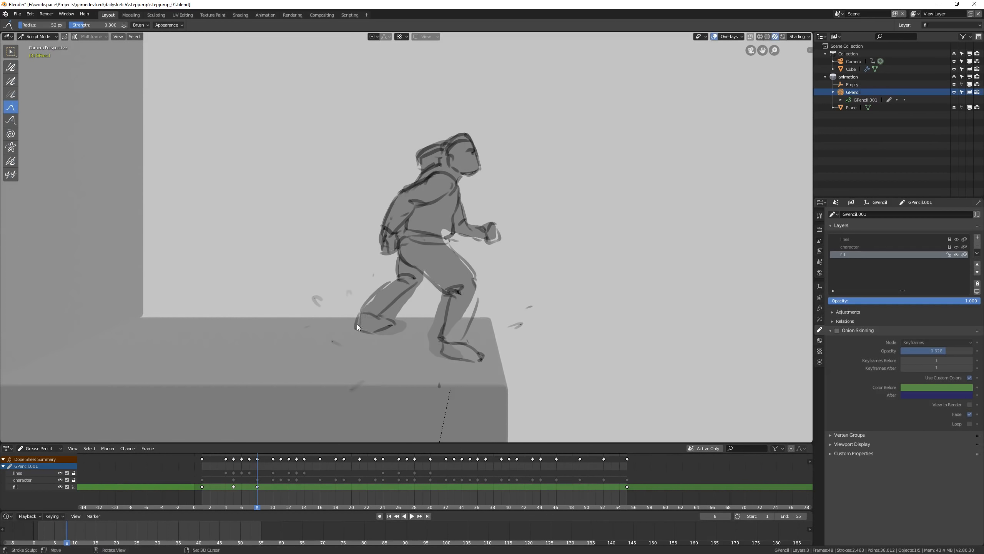
Step: Sculpt the frame 8 fill's torso, head, front leg and foot to match the character outline
mouse_move(455, 262)
mouse_down()
mouse_move(476, 232)
mouse_move(466, 207)
mouse_up()
drag(435, 141, 465, 142)
drag(450, 334, 465, 311)
drag(482, 357, 485, 359)
drag(432, 335, 447, 329)
drag(442, 303, 446, 290)
drag(401, 305, 390, 312)
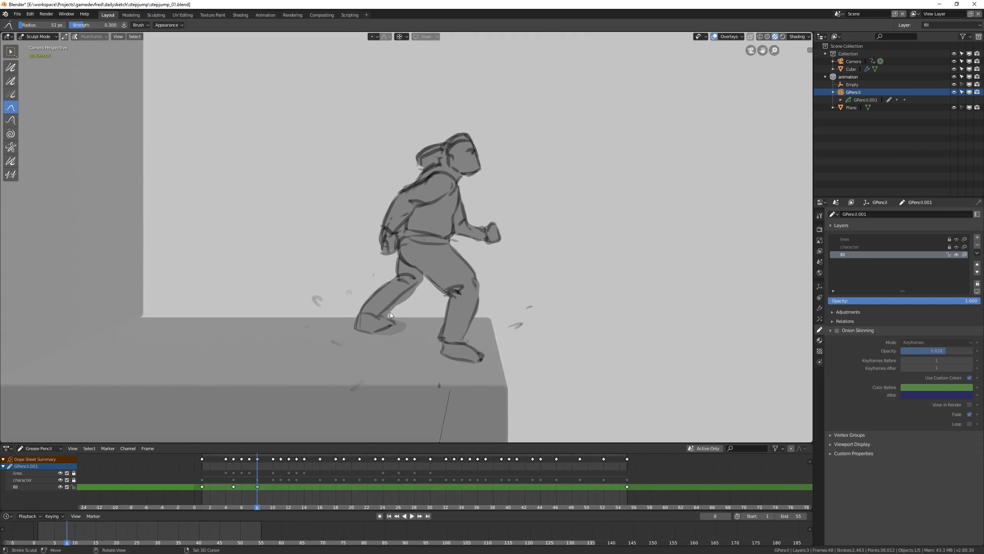
Step: Duplicate the fill to frame 10, sculpt it to the deeper crouch with the Grab brush, and smooth its edges
key(space)
key(space)
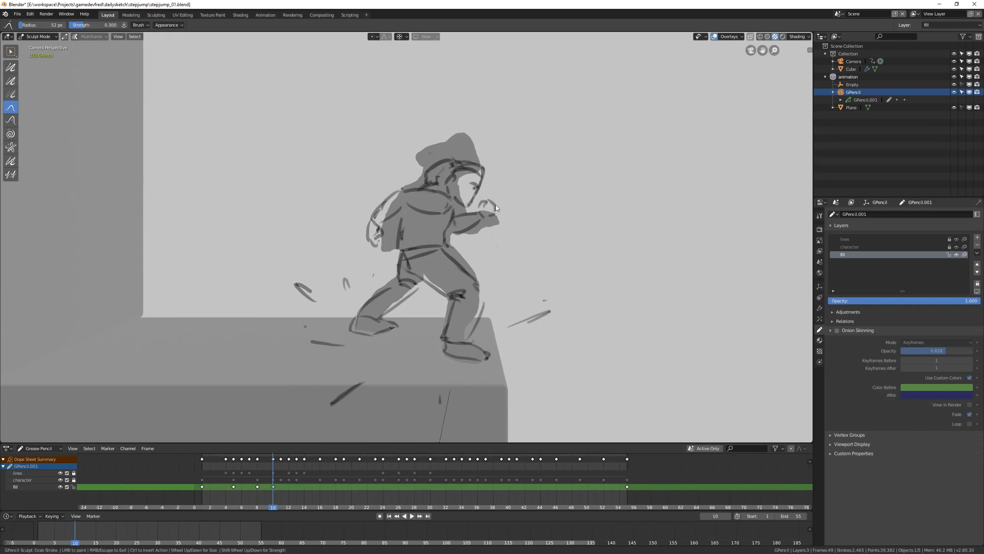
drag(463, 210, 446, 206)
drag(424, 275, 423, 285)
drag(444, 326, 473, 330)
mouse_move(452, 244)
mouse_down()
mouse_move(444, 247)
mouse_move(466, 269)
mouse_up()
drag(378, 296, 383, 300)
mouse_move(375, 231)
mouse_down()
mouse_move(367, 231)
mouse_move(383, 197)
mouse_up()
mouse_move(417, 175)
mouse_down()
mouse_move(470, 198)
mouse_move(472, 179)
mouse_move(439, 179)
mouse_up()
mouse_move(386, 231)
mouse_down()
mouse_move(398, 223)
mouse_move(399, 196)
mouse_up()
click(10, 67)
mouse_move(378, 231)
mouse_down()
mouse_move(386, 194)
mouse_move(434, 182)
mouse_up()
drag(468, 225, 462, 294)
Step: Duplicate the fill to frame 11, scale it down to the lowest crouch, and sculpt the rear leg to its outline
key(space)
key(Tab)
key(s)
click(457, 341)
key(Tab)
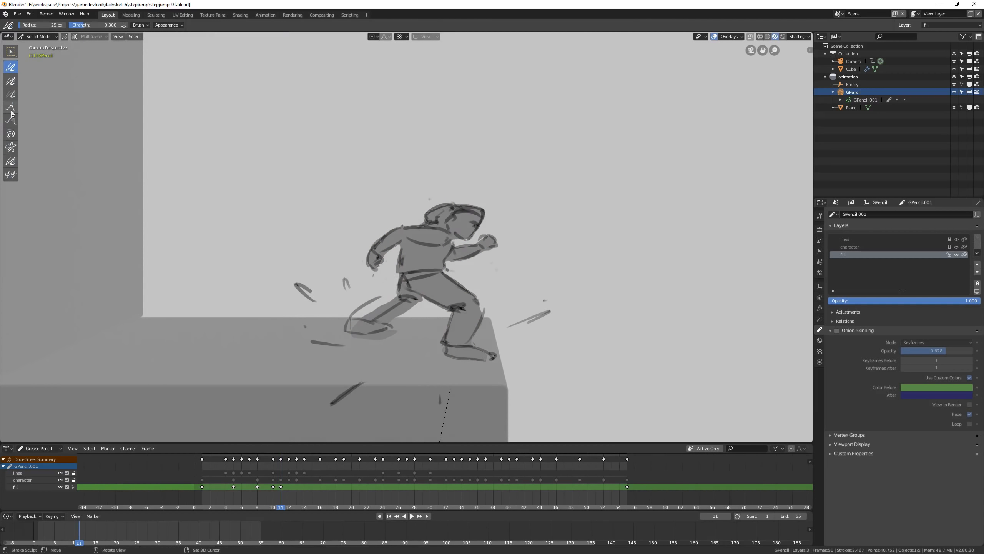
drag(360, 326, 402, 297)
mouse_move(389, 335)
mouse_down()
mouse_move(356, 317)
mouse_move(405, 304)
mouse_up()
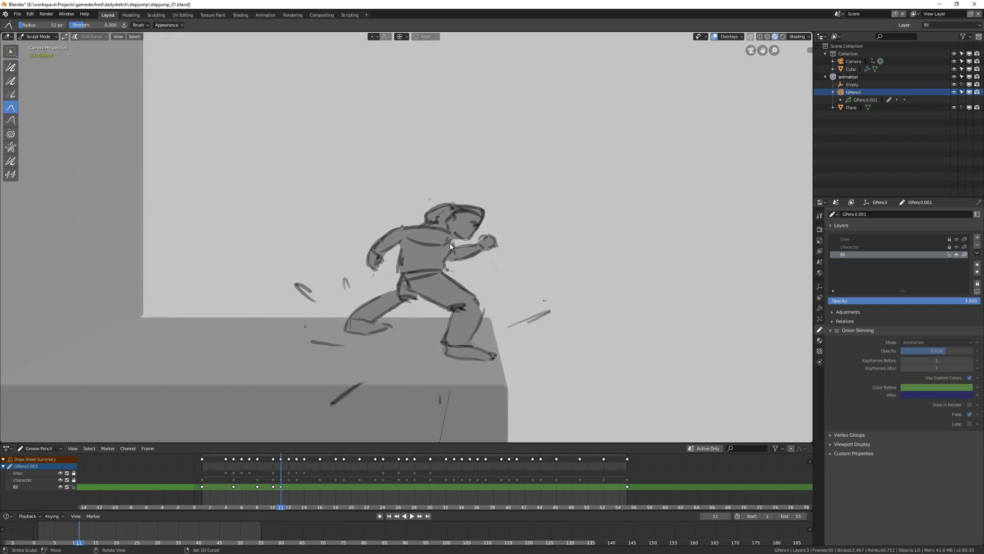
Step: Replay the filled crouch frames, and draw a filled silhouette over the stretched leaping character at frame 12
right_click(231, 476)
key(space)
key(space)
key(Left)
key(Left)
shift+middle_drag(552, 268, 494, 302)
key(ctrl+Tab)
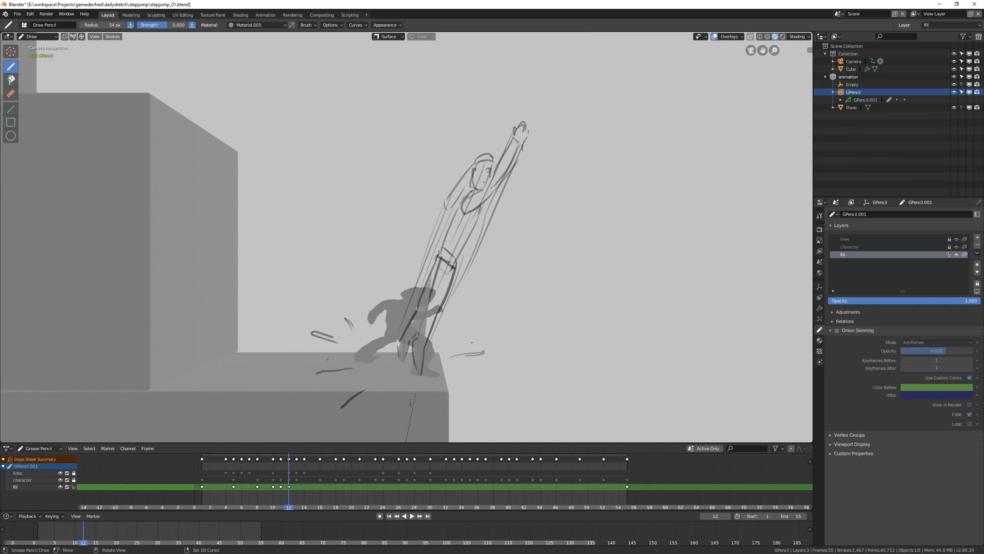
mouse_move(460, 207)
mouse_down()
mouse_move(446, 202)
mouse_move(490, 153)
mouse_move(507, 151)
mouse_move(487, 212)
mouse_up()
drag(417, 309, 457, 211)
Step: Sculpt the raised hand and the feet of the frame 12 fill to match the stretched outline
mouse_move(479, 286)
shift+middle_down()
mouse_move(476, 303)
mouse_move(474, 290)
shift+middle_up()
key(ctrl+Tab)
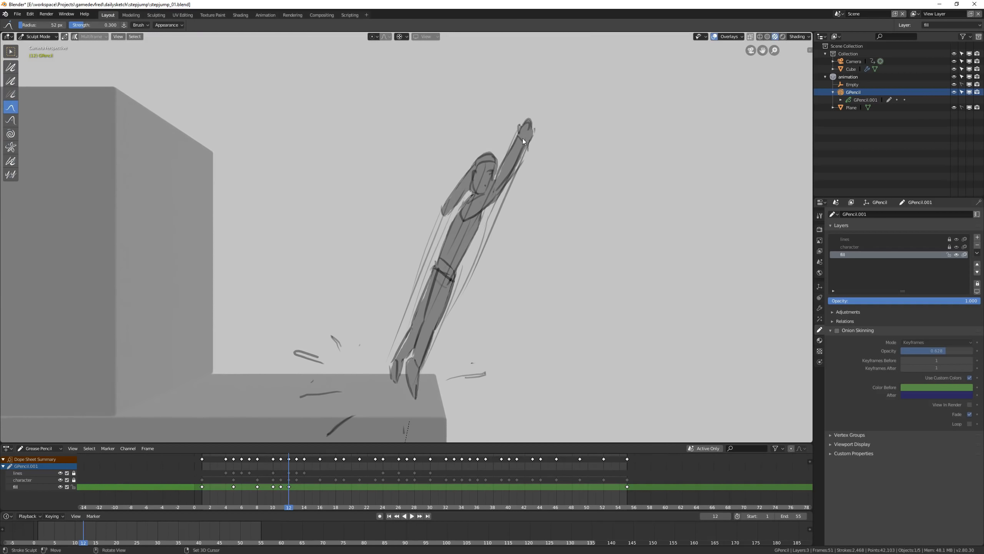
drag(522, 138, 524, 127)
mouse_move(410, 344)
mouse_down()
mouse_move(388, 367)
mouse_move(392, 360)
mouse_up()
Step: Draw the filled head, torso, raised arms and legs of the airborne character at frame 13
key(space)
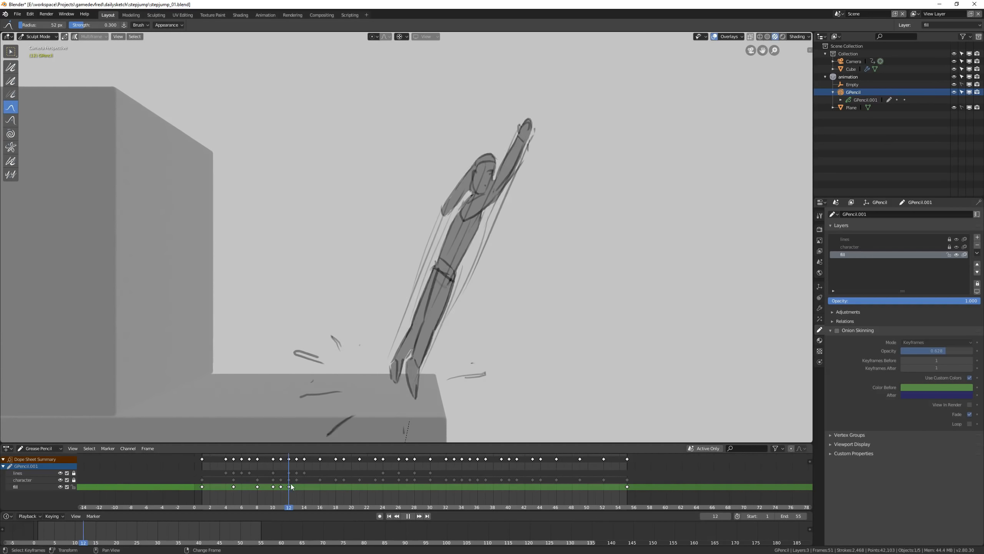
right_drag(293, 484, 295, 486)
key(ctrl+Tab)
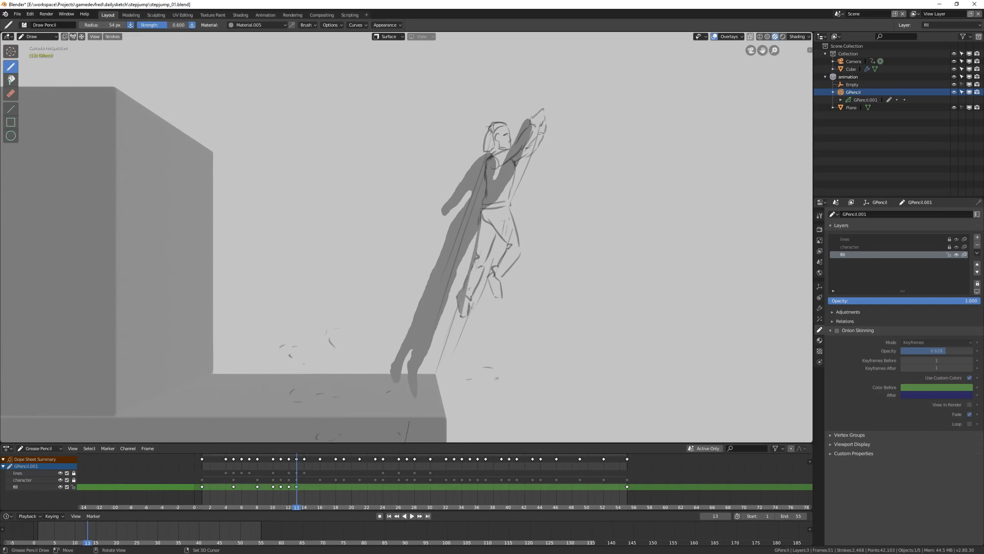
drag(498, 130, 490, 200)
drag(489, 215, 466, 306)
drag(509, 167, 541, 119)
drag(502, 213, 466, 308)
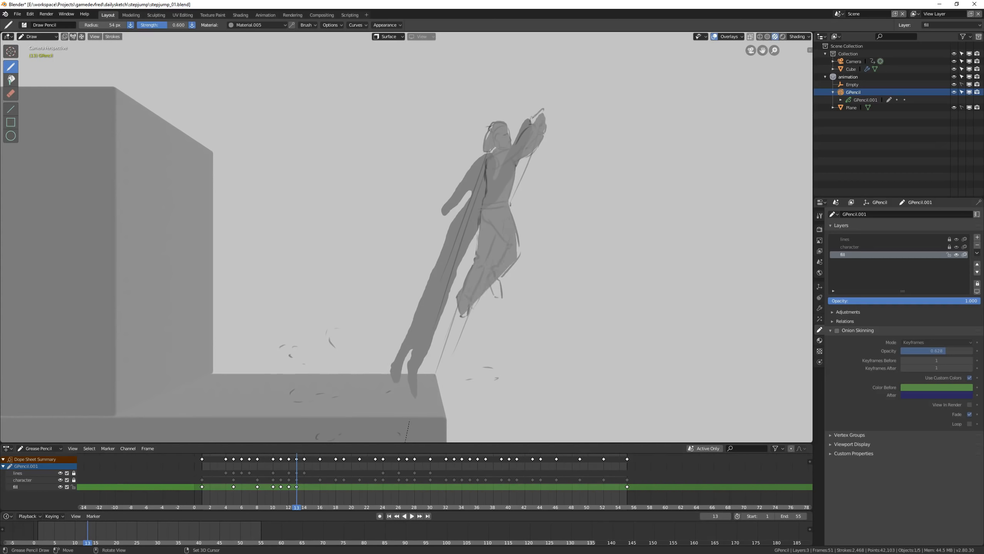
Step: Sculpt the frame 13 fill's waist, shoulders and raised arms with a smaller Grab brush to match the outline
key(ctrl+Tab)
drag(482, 214, 481, 211)
drag(487, 167, 533, 117)
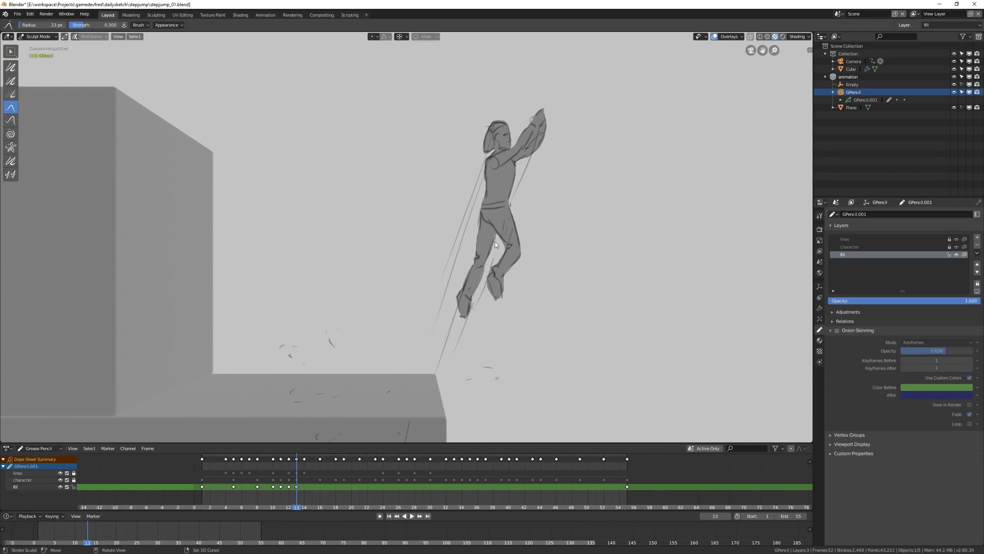
Step: At frame 16, select the whole silhouette fill and move and rotate it onto the airborne character's new pose
right_drag(299, 489, 321, 488)
key(Tab)
key(a)
key(g)
click(617, 219)
key(r)
click(619, 221)
key(r)
click(641, 268)
key(g)
click(638, 260)
key(g)
click(592, 131)
Step: Sculpt the frame 16 fill's hips, legs, torso, head and raised hand to match the character outline, resizing the brush as needed
key(ctrl+Tab)
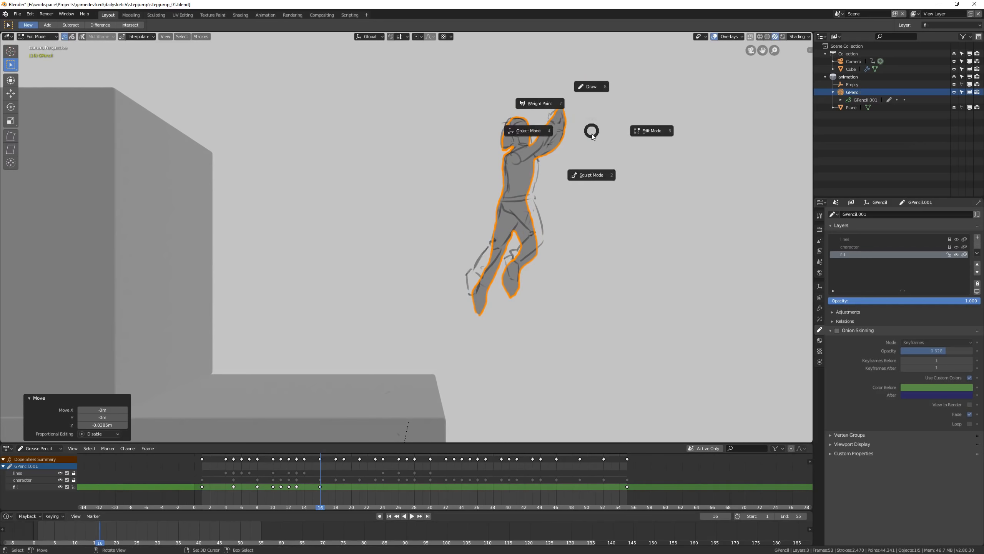
click(593, 175)
key(f)
click(548, 193)
drag(526, 204, 536, 209)
drag(532, 237, 540, 240)
drag(509, 277, 512, 271)
drag(506, 177, 509, 178)
drag(506, 132, 503, 131)
key(f)
click(558, 116)
drag(559, 109, 556, 109)
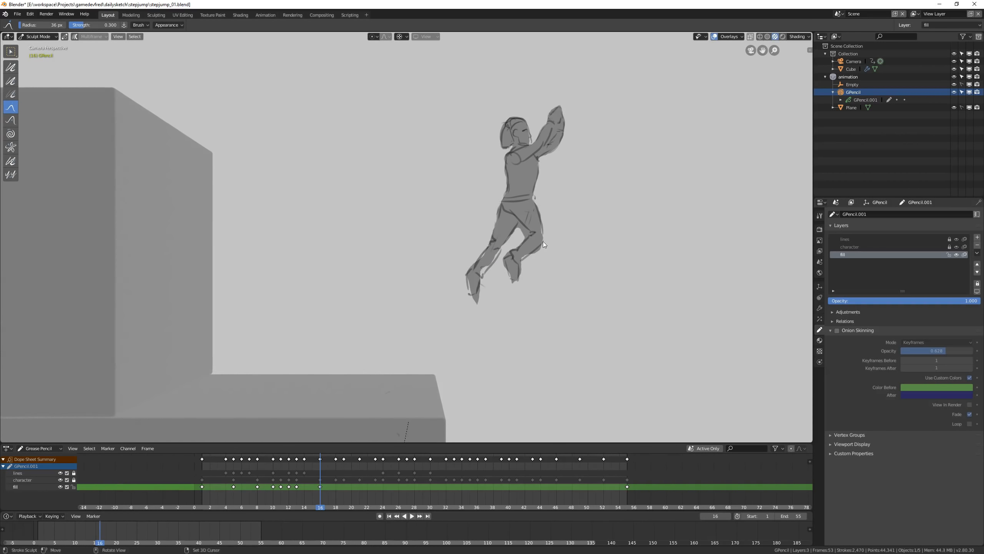
click(10, 68)
mouse_move(522, 256)
mouse_down()
mouse_move(541, 241)
mouse_move(518, 223)
mouse_up()
Step: Draw a filled silhouette over the tucked mid-air character at frame 18
key(Up)
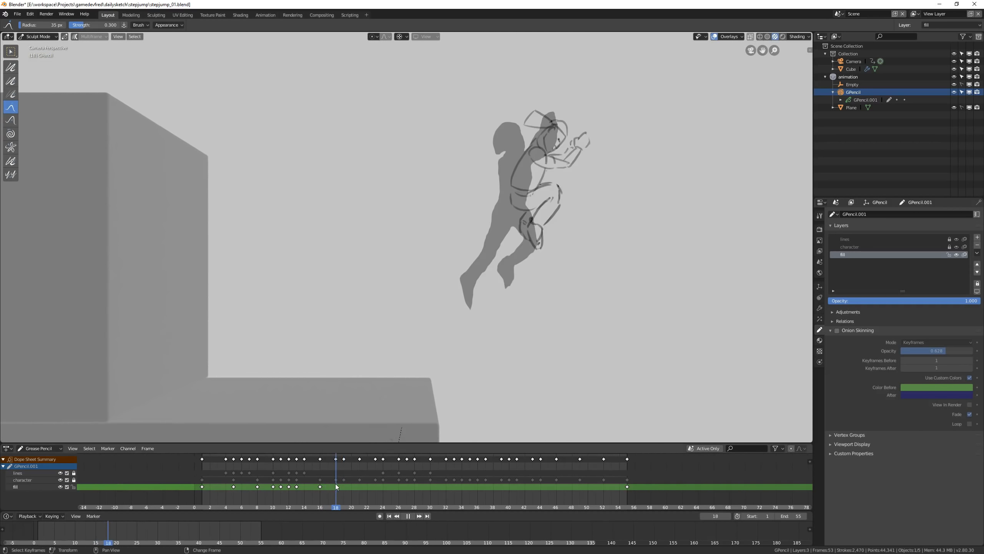
key(ctrl+Tab)
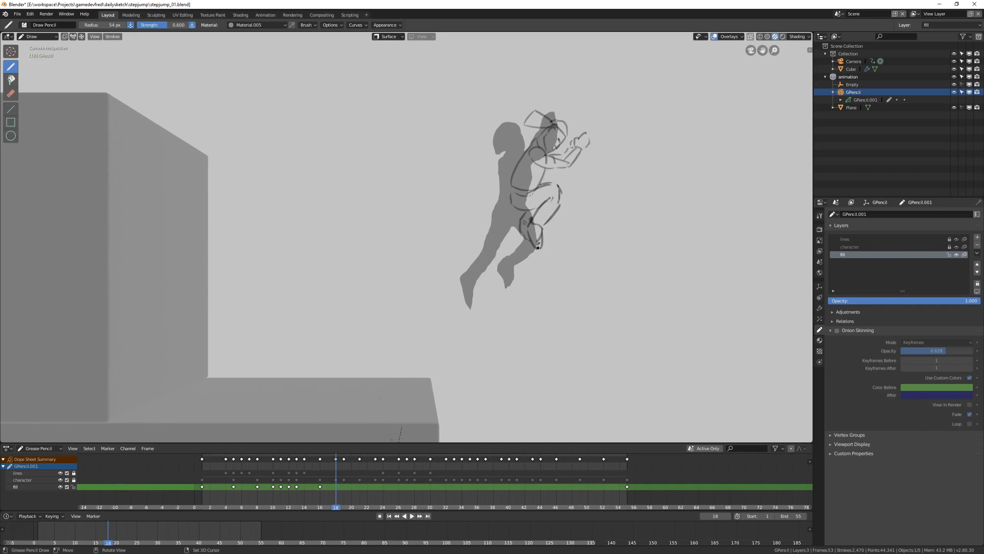
mouse_move(525, 126)
mouse_down()
mouse_move(578, 156)
mouse_move(537, 249)
mouse_up()
key(ctrl+Tab)
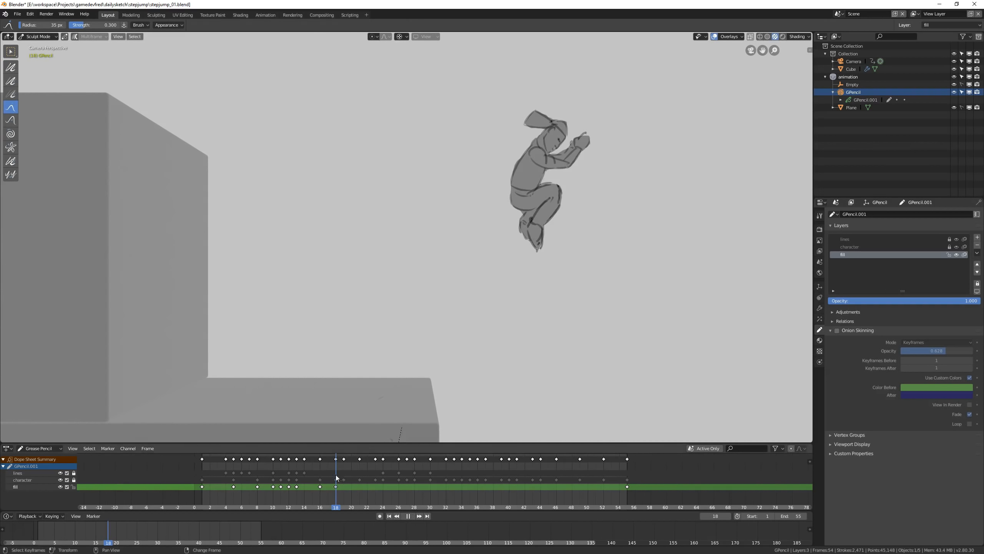
Step: Sculpt the tucked silhouette fill with the Grab brush at frame 19 to follow that frame's outline
key(Right)
mouse_move(484, 177)
mouse_down()
mouse_move(432, 223)
mouse_move(459, 236)
mouse_up()
key(f)
click(503, 190)
Step: Reshape the tucked silhouette fill at frame 21 with a large Grab brush, refine it with a smaller one, and set the radius to 20 px
right_drag(352, 480, 359, 480)
key(f)
click(578, 175)
mouse_move(469, 178)
mouse_down()
mouse_move(508, 167)
mouse_move(430, 212)
mouse_move(459, 237)
mouse_up()
key(f)
click(379, 193)
mouse_move(446, 157)
mouse_down()
mouse_move(486, 179)
mouse_move(476, 201)
mouse_up()
key(f)
click(505, 174)
Step: Draw the filled silhouette of the falling character at frame 23 and sculpt its outstretched arms to match the outline
right_drag(367, 470, 377, 468)
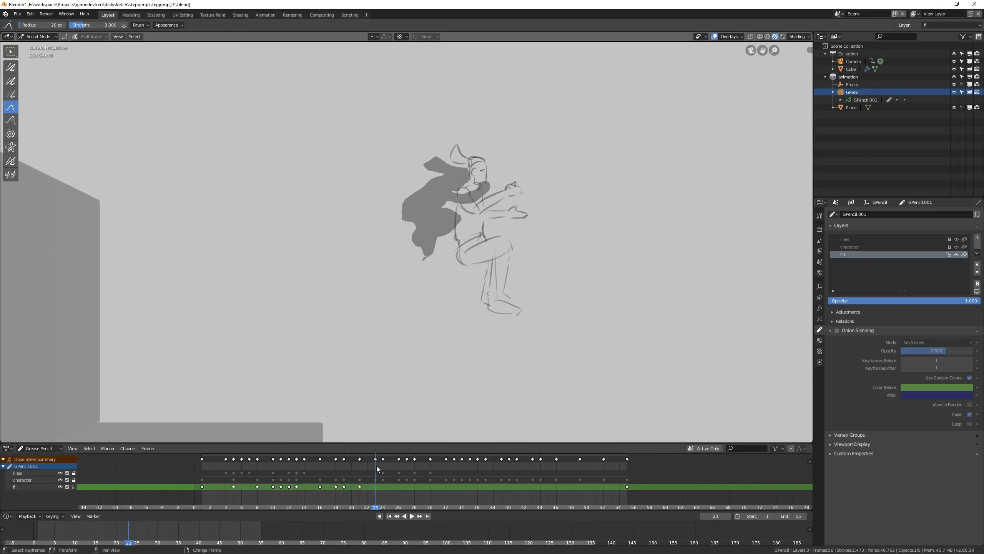
key(ctrl+Tab)
mouse_move(518, 312)
mouse_down()
mouse_move(457, 204)
mouse_move(450, 155)
mouse_move(480, 189)
mouse_move(523, 190)
mouse_move(490, 219)
mouse_move(509, 248)
mouse_move(518, 310)
mouse_up()
key(ctrl+Tab)
click(483, 231)
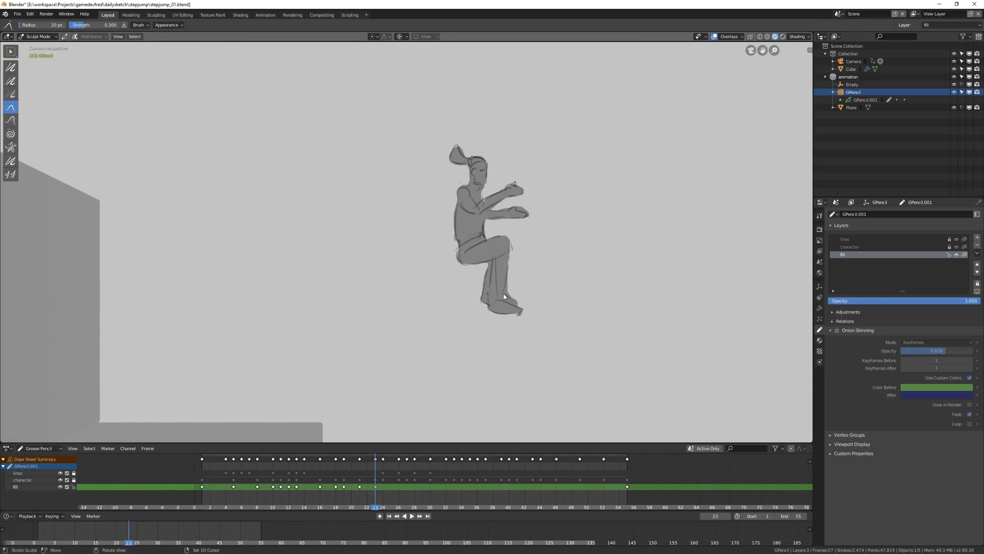
drag(510, 188, 526, 215)
Step: At frame 24, try to move the frame 23 fill onto the new falling pose
right_drag(368, 476, 383, 477)
mouse_move(631, 244)
shift+middle_down()
mouse_move(576, 206)
mouse_move(552, 166)
shift+middle_up()
key(Tab)
key(a)
key(g)
click(557, 318)
key(g)
click(554, 310)
key(Tab)
Step: Try to sculpt the repositioned frame 24 fill onto the outline with a large Grab brush
mouse_move(420, 188)
mouse_down()
mouse_move(426, 173)
mouse_move(430, 181)
mouse_move(418, 177)
mouse_move(456, 204)
mouse_move(435, 193)
mouse_up()
key(f)
click(410, 178)
key(f)
click(450, 268)
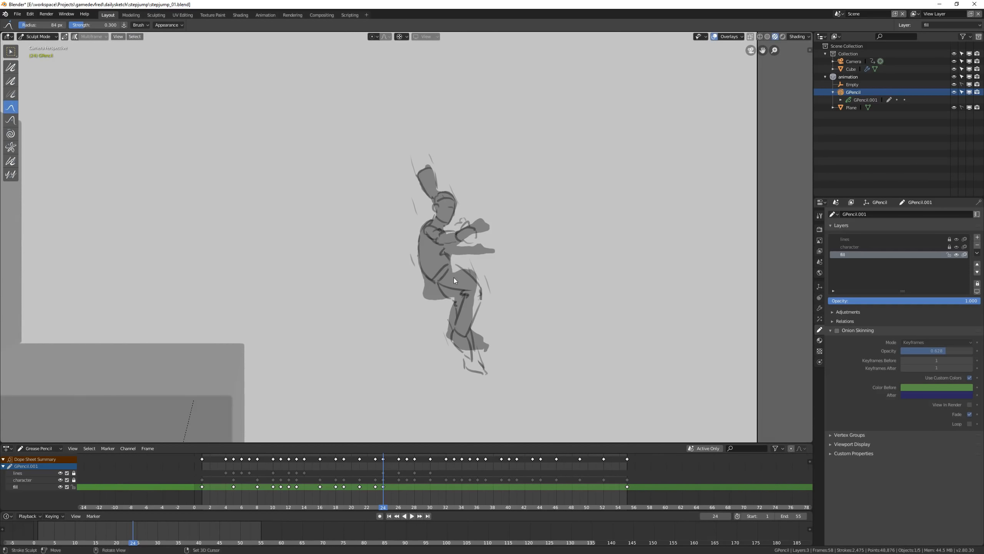
drag(467, 225, 466, 234)
Step: Delete the repositioned fill strokes on frame 24 and redraw a filled silhouette over the falling character
key(Tab)
key(x)
click(627, 263)
key(ctrl+Tab)
mouse_move(453, 330)
mouse_down()
mouse_move(434, 211)
mouse_move(450, 224)
mouse_move(452, 341)
mouse_move(470, 330)
mouse_up()
key(ctrl+Tab)
Step: Sculpt the frame 24 fill's back, legs, feet, hair and hands to match the outline
drag(427, 259, 421, 260)
drag(469, 289, 443, 297)
drag(472, 341, 464, 342)
drag(430, 189, 426, 190)
key(f)
click(451, 204)
drag(464, 224, 463, 220)
drag(432, 173, 429, 173)
Step: Draw the filled body and legs of the stretched falling character at frame 26
drag(383, 467, 398, 467)
shift+middle_drag(455, 329, 475, 194)
key(ctrl+Tab)
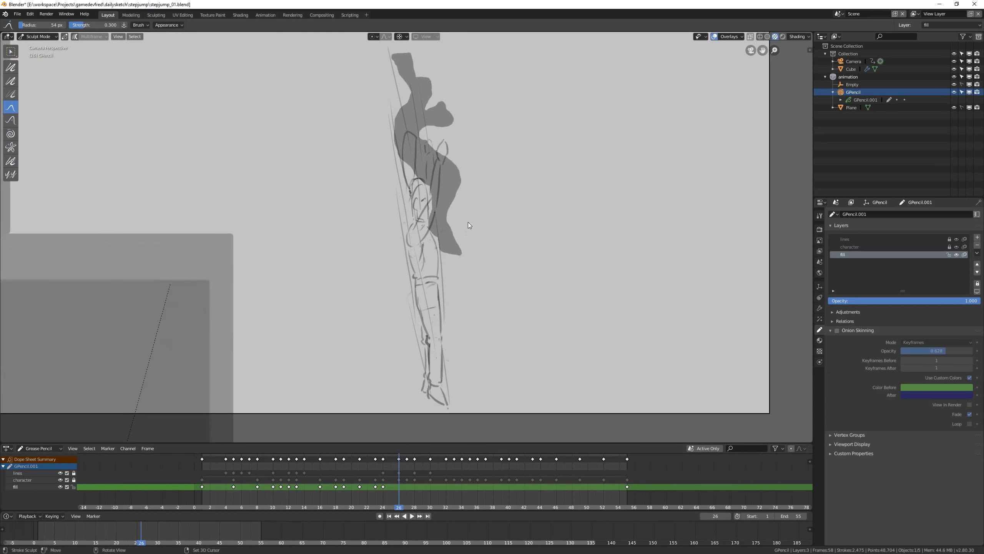
mouse_move(422, 251)
mouse_down()
mouse_move(418, 168)
mouse_move(441, 124)
mouse_move(444, 179)
mouse_up()
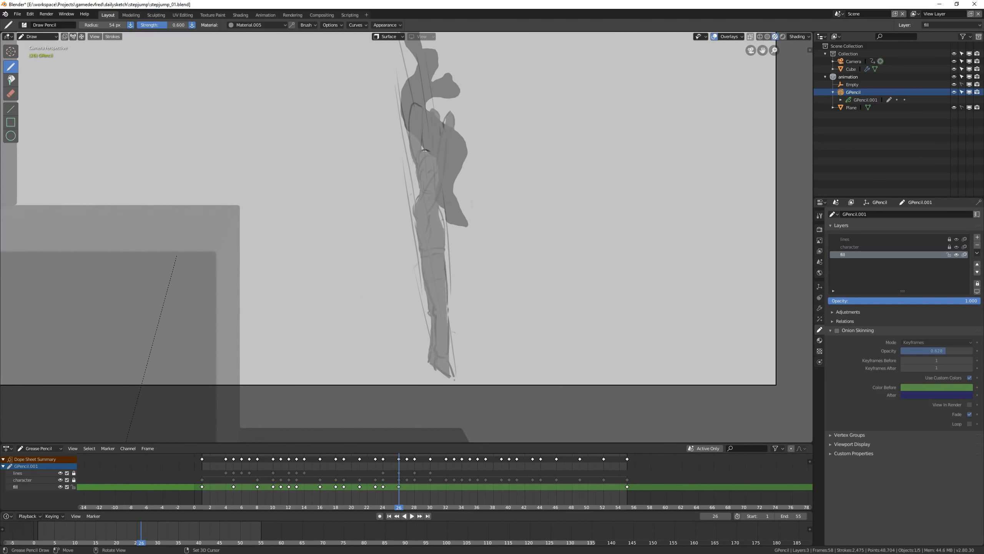
drag(445, 276, 448, 362)
Step: Sculpt the frame 26 fill's raised arms, waist and lower legs to match the stretched outline
key(ctrl+Tab)
drag(429, 112, 449, 126)
drag(435, 202, 438, 202)
drag(432, 296, 432, 297)
scroll(440, 155, down, 2)
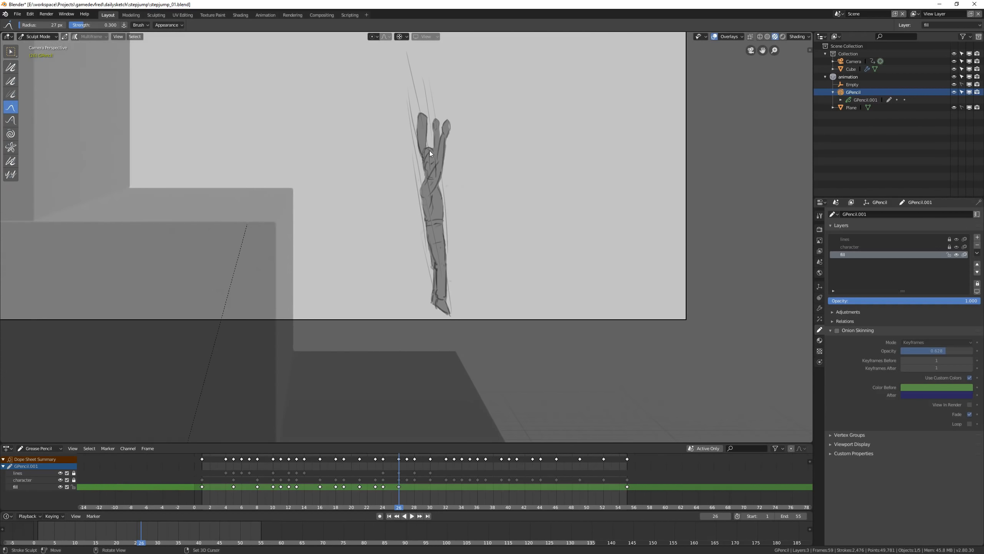
Step: Draw the filled body and first raised arm of the stretched falling character at frame 27
right_drag(405, 478, 406, 480)
shift+middle_drag(449, 207, 428, 244)
key(ctrl+Tab)
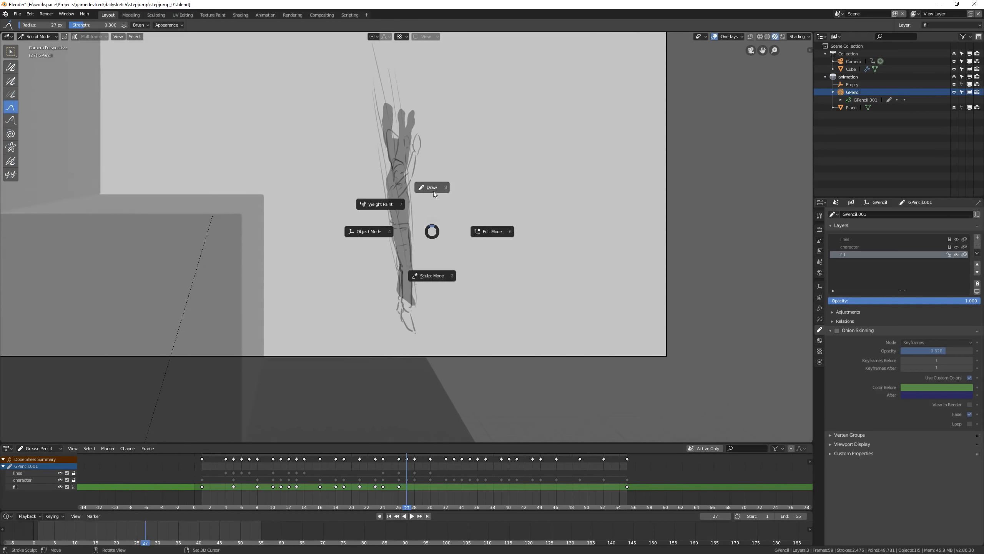
click(435, 194)
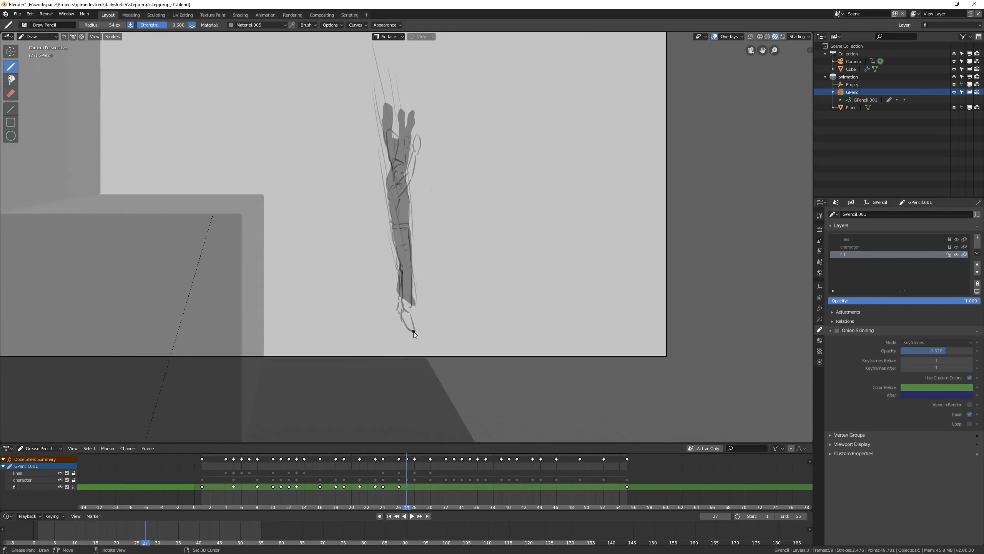
click(410, 331)
drag(413, 322, 390, 131)
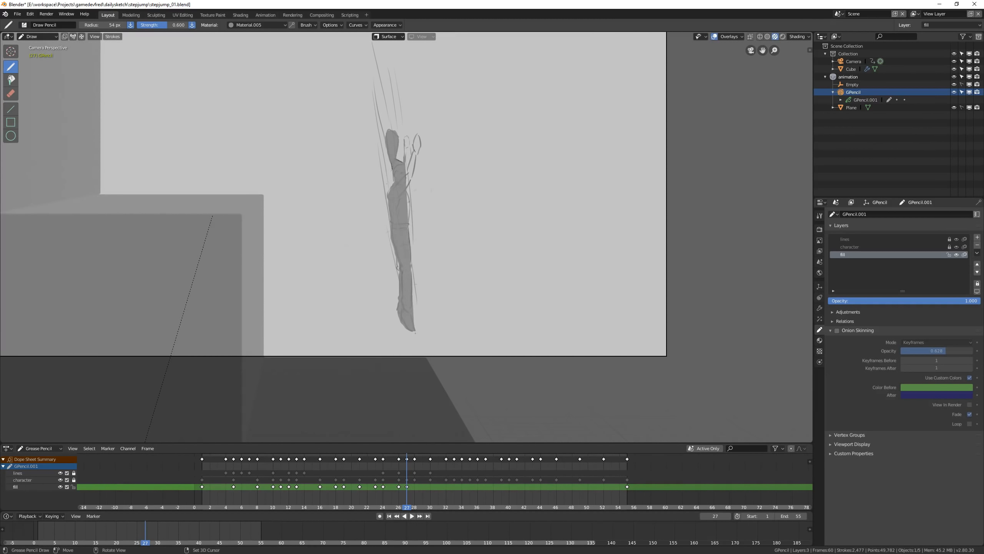
Step: Undo the misshapen silhouette stroke on frame 27 and redraw the fill to cover the remaining raised arm and foot
drag(410, 322, 417, 136)
drag(415, 333, 402, 259)
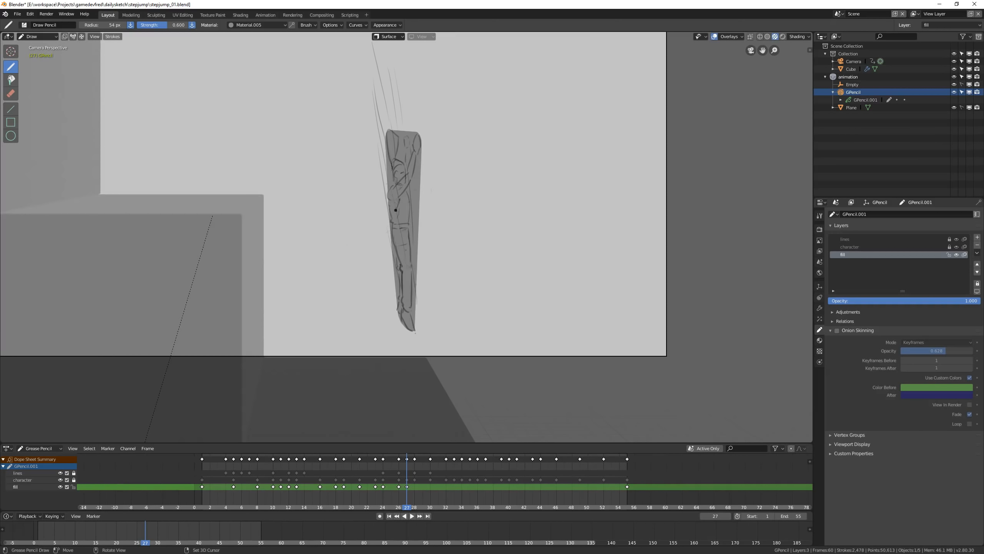
key(ctrl+z)
mouse_move(405, 311)
mouse_down()
mouse_move(407, 140)
mouse_move(414, 333)
mouse_up()
key(ctrl+Tab)
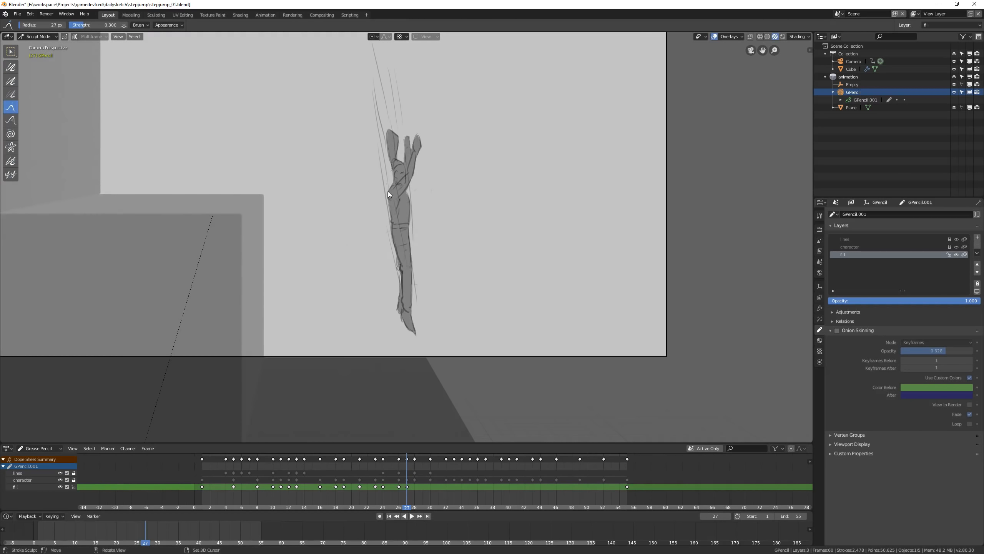
Step: Draw a filled silhouette over the character plunging into the splash on the lower step at frame 28
key(Right)
key(ctrl+Tab)
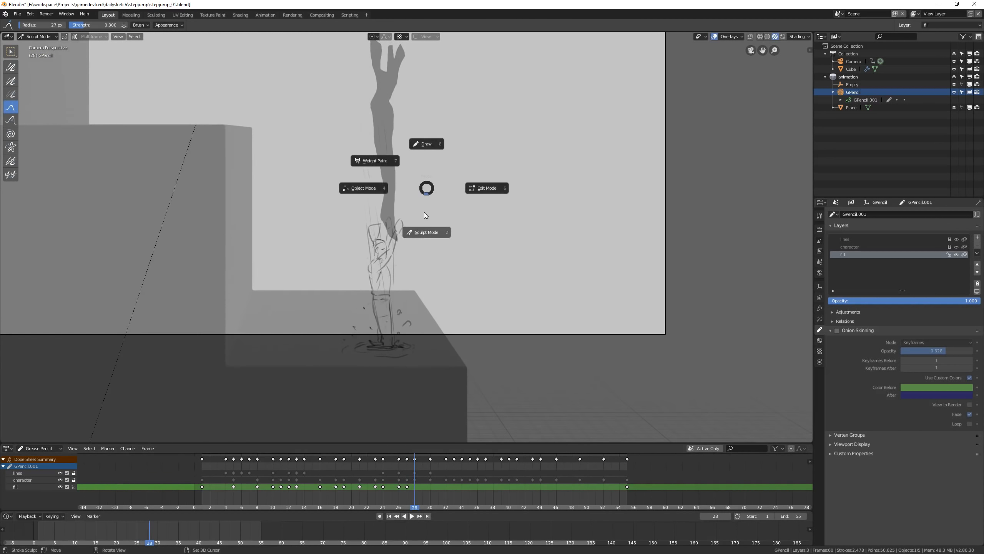
click(427, 144)
shift+middle_drag(389, 321, 389, 286)
scroll(389, 286, up, 2)
mouse_move(379, 304)
mouse_down()
mouse_move(372, 147)
mouse_move(394, 271)
mouse_move(390, 320)
mouse_up()
key(ctrl+Tab)
Step: Sculpt the frame 28 fill's raised arms and body with the Grab brush, undoing one unwanted stroke
click(375, 250)
mouse_move(401, 219)
mouse_down()
mouse_move(394, 168)
mouse_move(386, 210)
mouse_up()
drag(393, 267, 393, 294)
key(ctrl+z)
drag(388, 199, 392, 288)
key(ctrl+Tab)
key(Escape)
click(11, 107)
drag(395, 197, 387, 210)
Step: Draw the filled raised arms sinking into the puddle at frame 30
drag(418, 477, 430, 479)
shift+middle_drag(399, 128, 381, 241)
key(ctrl+Tab)
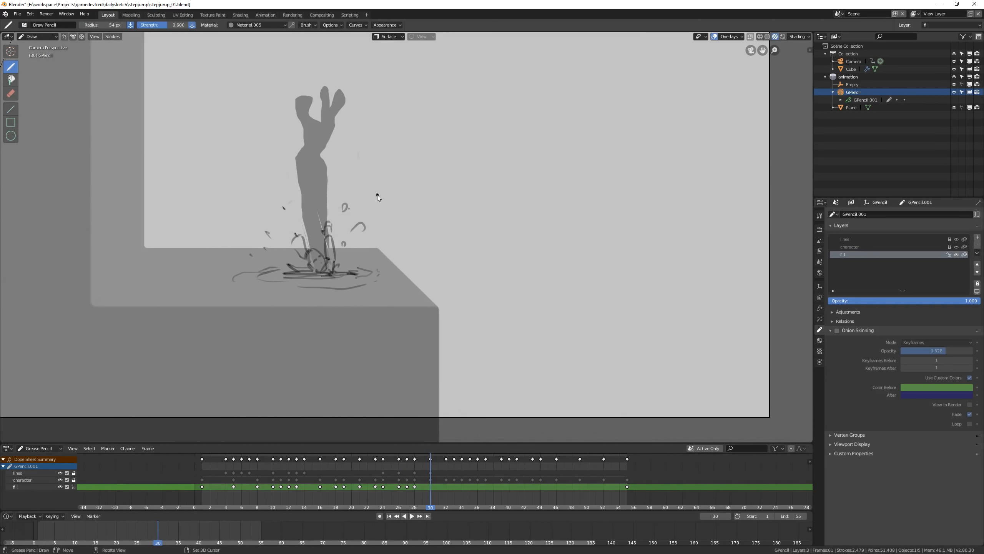
Step: At frame 32, select all of the held arm fill and delete its strokes
key(Up)
key(Tab)
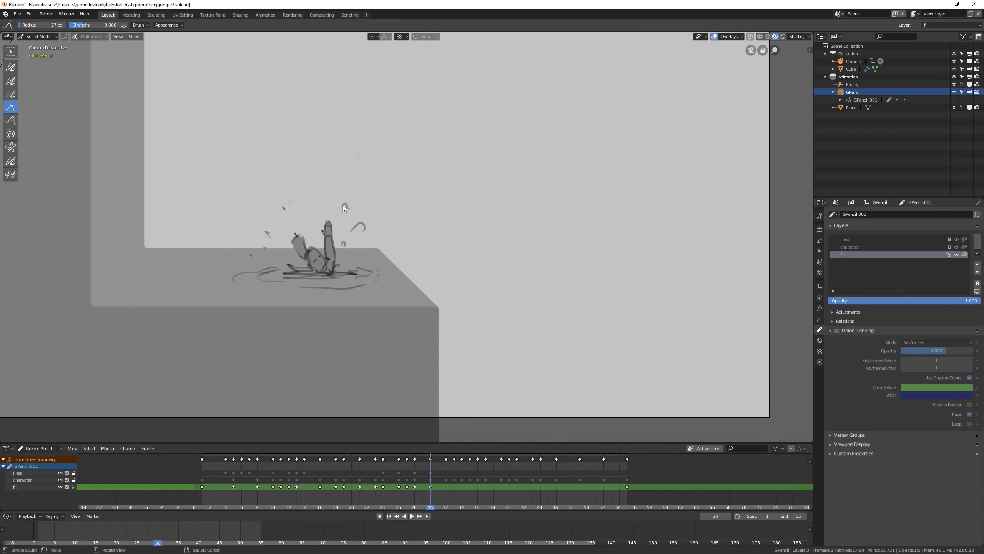
shift+middle_drag(459, 308, 414, 249)
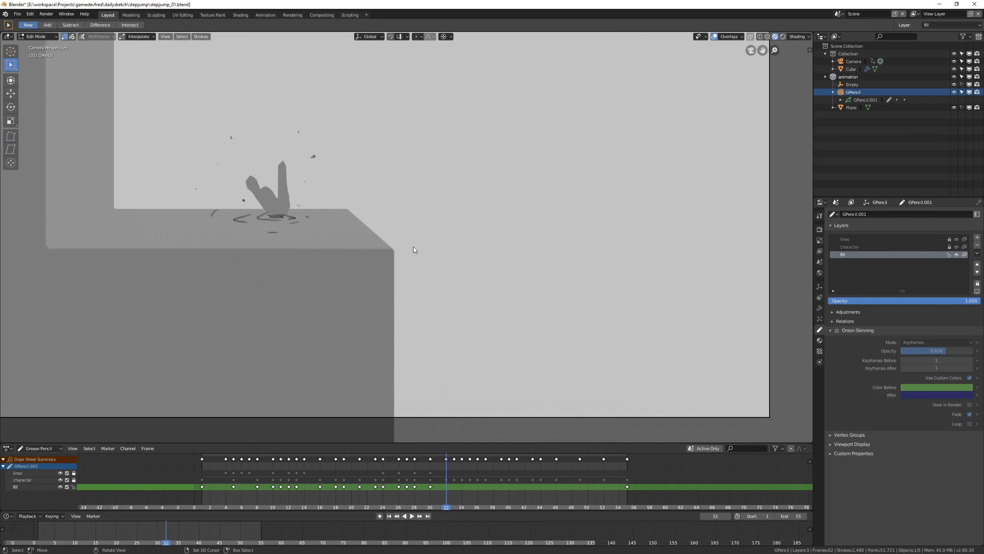
key(a)
key(x)
click(415, 250)
Step: Draw a filled silhouette over the character emerging from the step surface at frame 43
mouse_move(442, 487)
mouse_down()
mouse_move(431, 486)
mouse_move(517, 479)
mouse_up()
shift+middle_drag(279, 248, 467, 371)
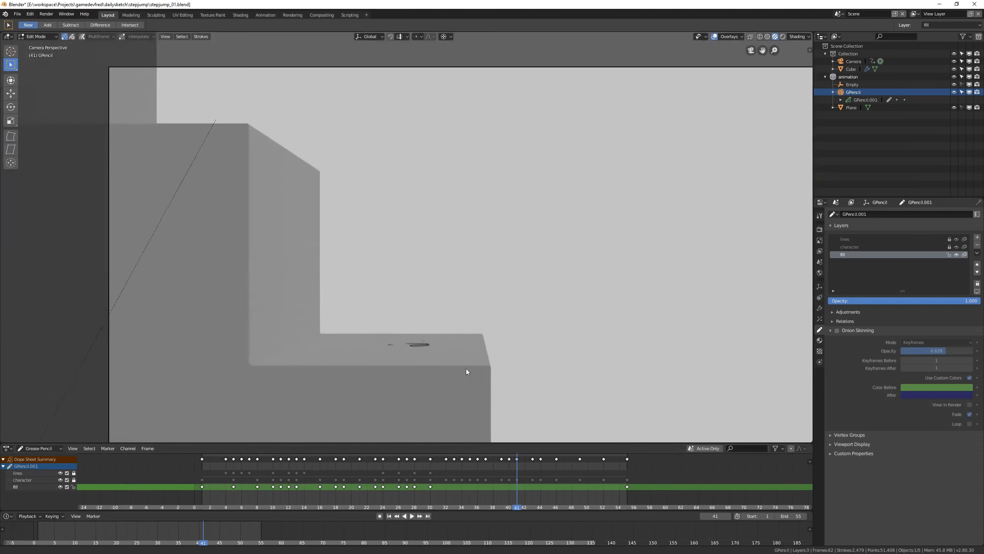
scroll(472, 426, up, 2)
click(533, 477)
scroll(412, 311, up, 2)
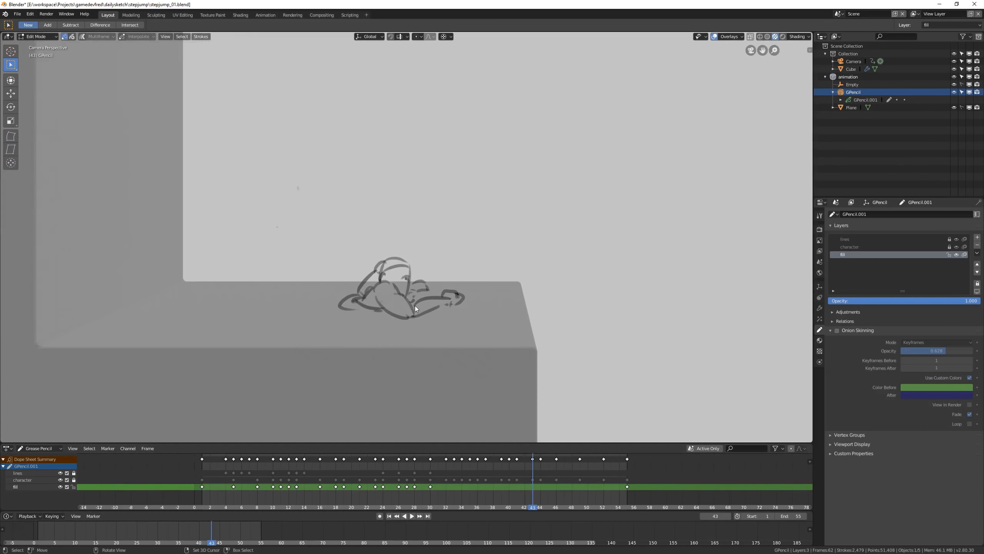
key(Tab)
mouse_move(362, 298)
mouse_down()
mouse_move(426, 287)
mouse_move(364, 304)
mouse_up()
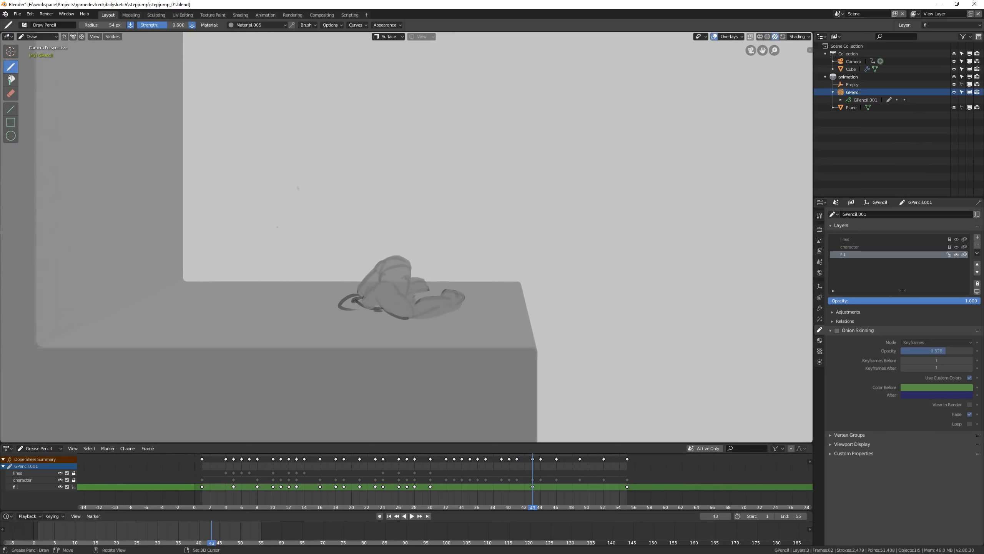
Step: Sculpt the frame 43 fill's arm, head and shoulder to match the emerging character's outline
key(ctrl+Tab)
drag(446, 311, 458, 303)
drag(393, 266, 389, 257)
drag(381, 293, 378, 316)
Step: Try to draw a filled silhouette for the rising character at frame 44
click(540, 480)
click(389, 254)
key(ctrl+Tab)
mouse_move(456, 309)
mouse_down()
mouse_move(422, 320)
mouse_move(407, 233)
mouse_move(477, 287)
mouse_move(460, 301)
mouse_up()
key(ctrl+Tab)
Step: Delete all fill strokes on frame 44 and redraw the filled silhouette of the character propped on its arms
key(ctrl+Tab)
key(ctrl+Tab)
key(a)
key(x)
click(442, 283)
key(ctrl+Tab)
drag(407, 217, 417, 223)
Step: Sculpt the frame 44 fill's head, face, hands and lower back to the outline, finishing the face with a resized Grab brush
drag(467, 201, 452, 199)
drag(465, 239, 453, 251)
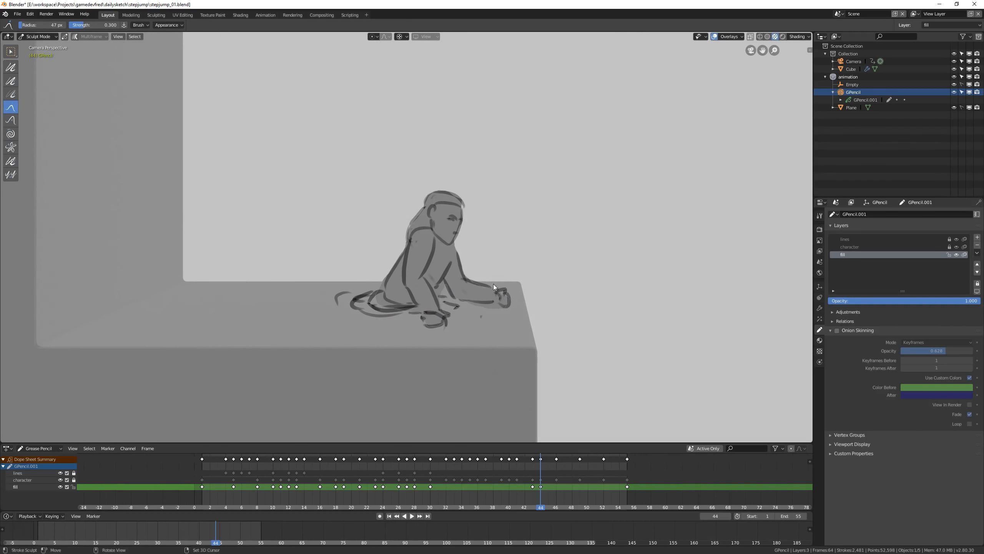
mouse_move(506, 302)
mouse_down()
mouse_move(446, 288)
mouse_move(429, 313)
mouse_up()
drag(379, 290, 387, 293)
key(f)
click(447, 205)
drag(465, 228, 459, 229)
Step: Draw a filled silhouette of the kneeling character on the fill layer at frame 46
right_click(554, 470)
right_drag(555, 472, 556, 473)
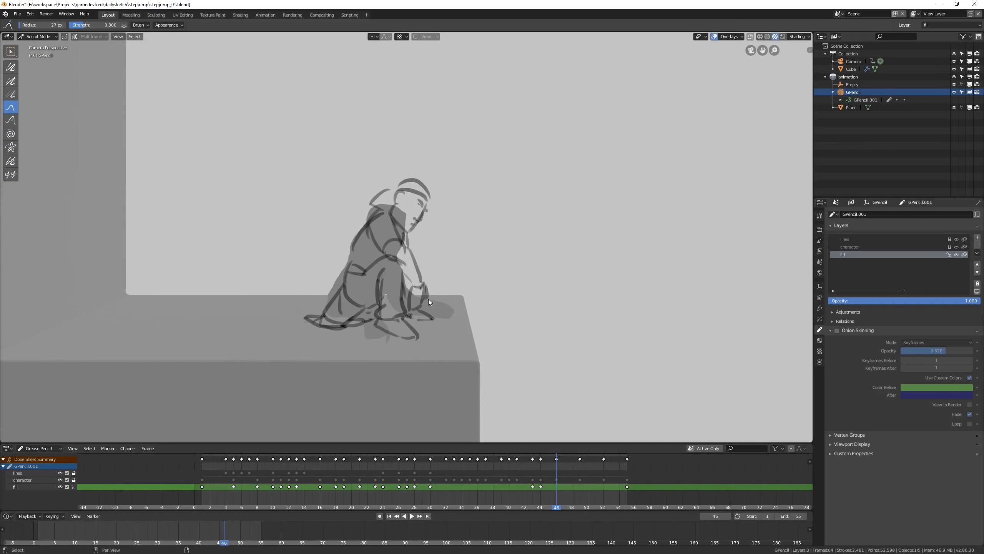
key(ctrl+Tab)
key(shift+i)
mouse_move(372, 206)
mouse_down()
mouse_move(420, 222)
mouse_move(411, 333)
mouse_up()
Step: Sculpt the frame 46 fill's leg, arm, head and back to match the kneeling character's outline
key(ctrl+Tab)
drag(354, 304, 409, 336)
drag(411, 303, 418, 266)
drag(424, 184, 420, 187)
drag(340, 279, 344, 276)
Step: Clear the carried-over fill at frame 49 and draw a filled silhouette of the crouching character
key(Right)
key(Right)
key(Right)
key(f)
click(392, 219)
key(Tab)
key(a)
key(x)
key(ctrl+Tab)
mouse_move(326, 324)
mouse_down()
mouse_move(353, 231)
mouse_move(403, 161)
mouse_move(410, 255)
mouse_up()
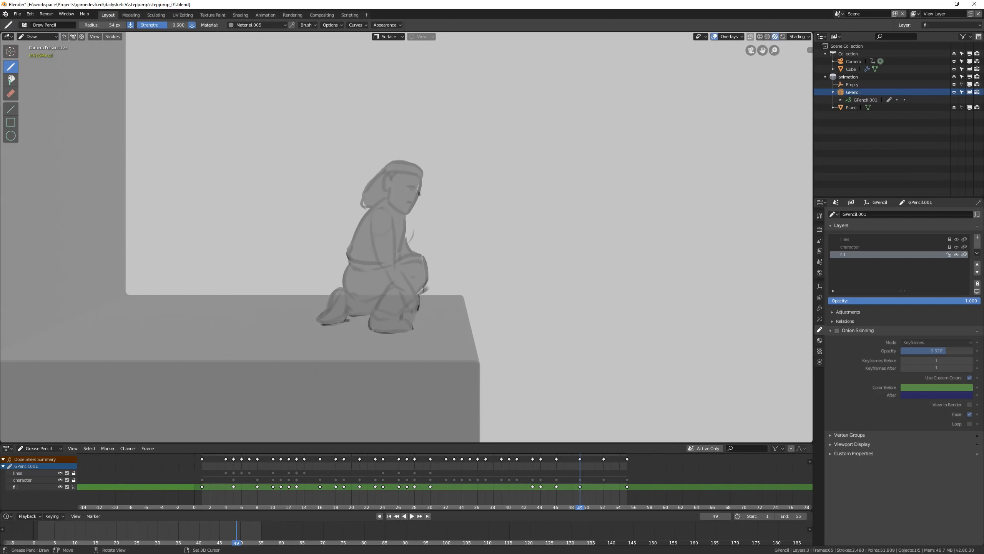
drag(418, 309, 407, 322)
Step: Clear the carried-over fill at frame 52 and draw a filled silhouette of the standing character
key(Tab)
key(Right)
key(Right)
key(Right)
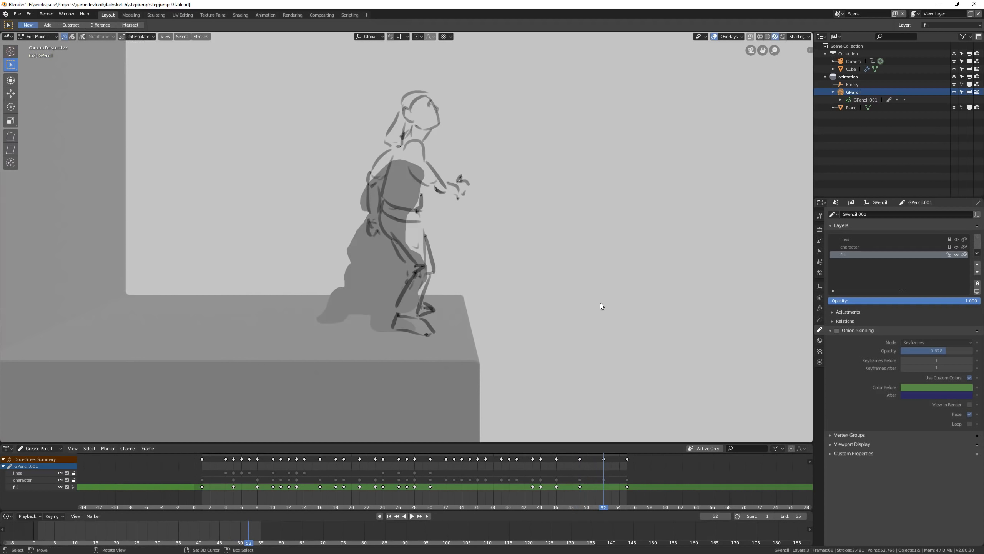
key(a)
key(x)
key(ctrl+Tab)
mouse_move(422, 330)
mouse_down()
mouse_move(378, 151)
mouse_move(428, 217)
mouse_move(426, 329)
mouse_up()
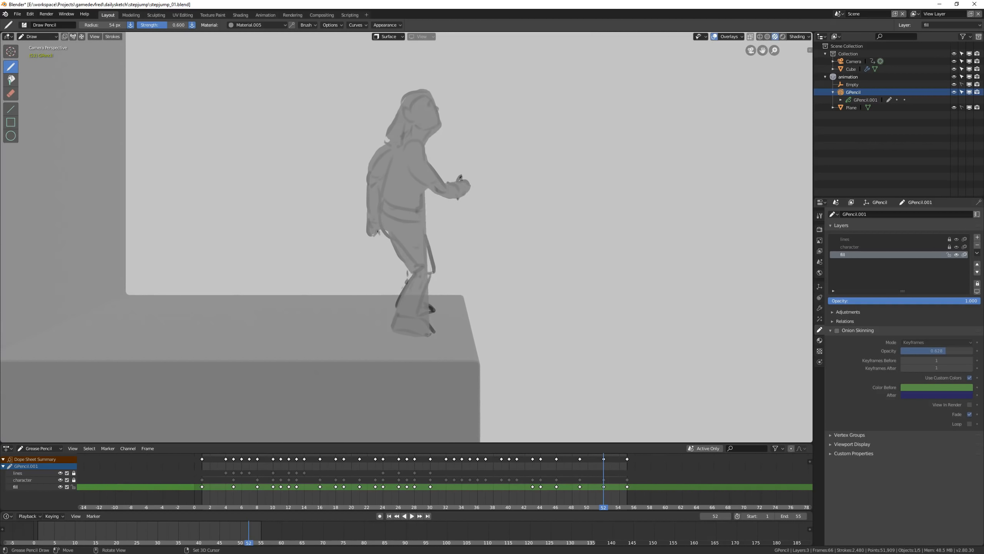
Step: Sculpt the frame 52 fill's shoulder, top of the head and face to the character's outline
key(ctrl+Tab)
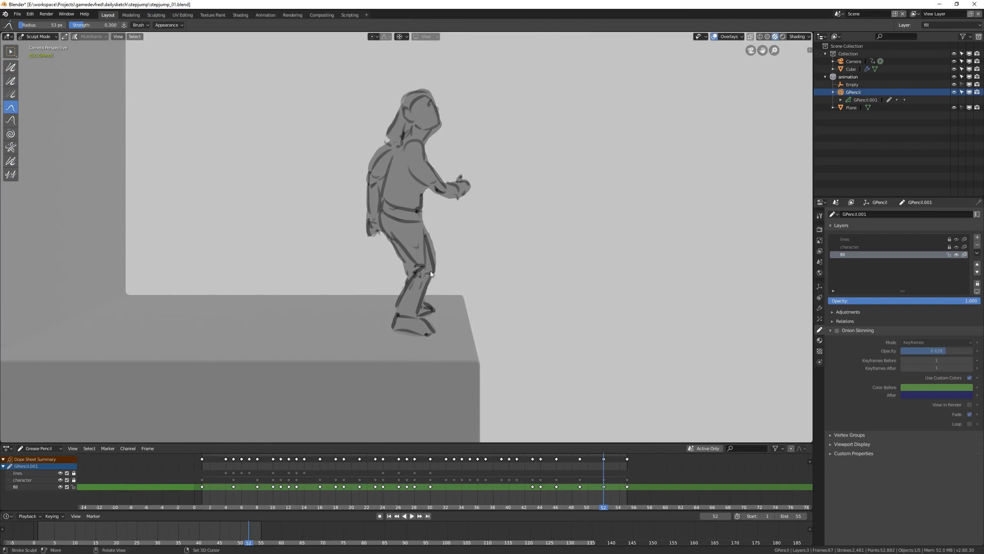
drag(382, 149, 386, 143)
drag(428, 90, 426, 95)
drag(441, 129, 431, 128)
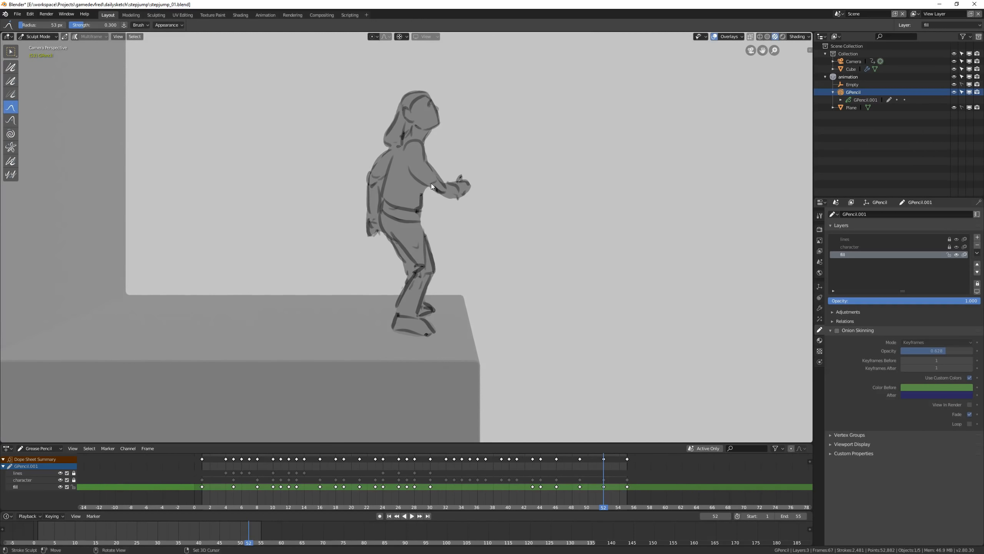
Step: Redraw the missing filled silhouette of the character propped on its arms at frame 44
right_drag(628, 481, 549, 479)
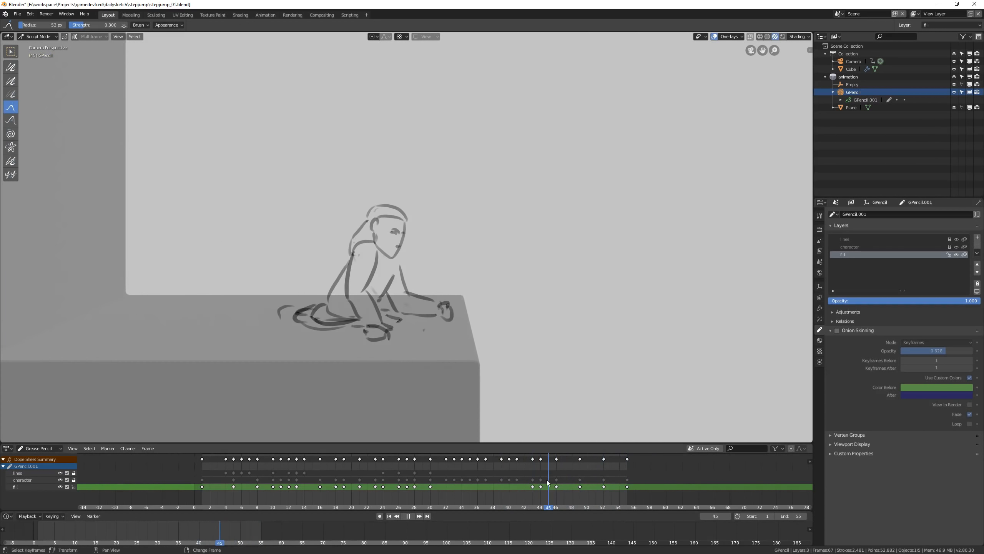
key(Left)
key(ctrl+Tab)
mouse_move(368, 334)
mouse_down()
mouse_move(388, 209)
mouse_move(403, 279)
mouse_move(442, 312)
mouse_move(390, 340)
mouse_up()
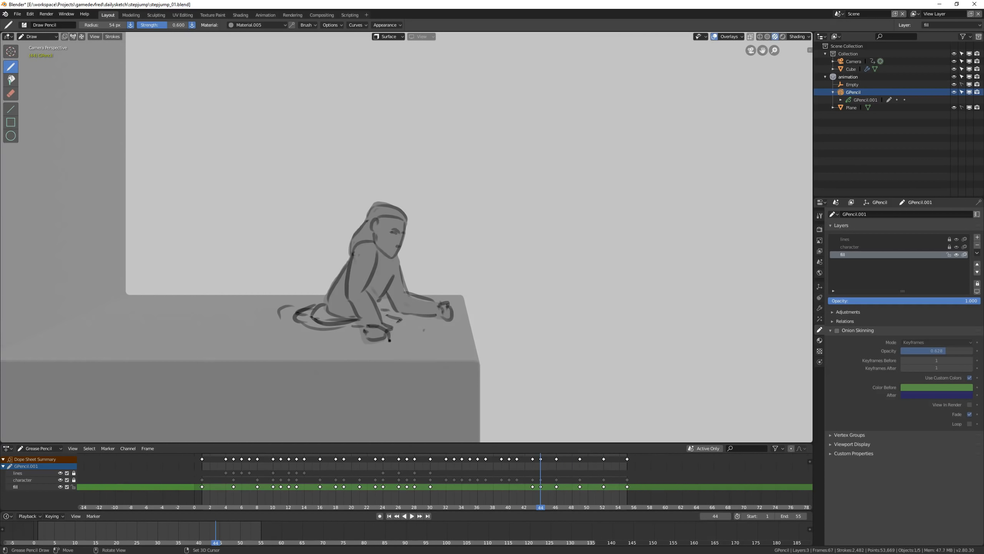
key(ctrl+Tab)
key(Right)
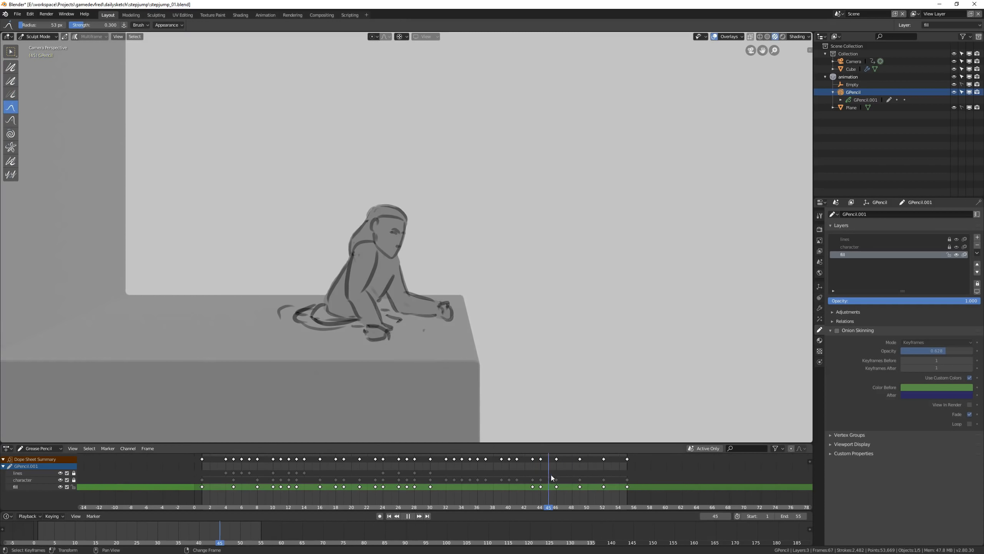
Step: Redraw the filled silhouettes of the kneeling character at frame 46 and the crouching character at frame 49
key(Right)
key(ctrl+Tab)
mouse_move(364, 321)
mouse_down()
mouse_move(387, 202)
mouse_move(417, 279)
mouse_up()
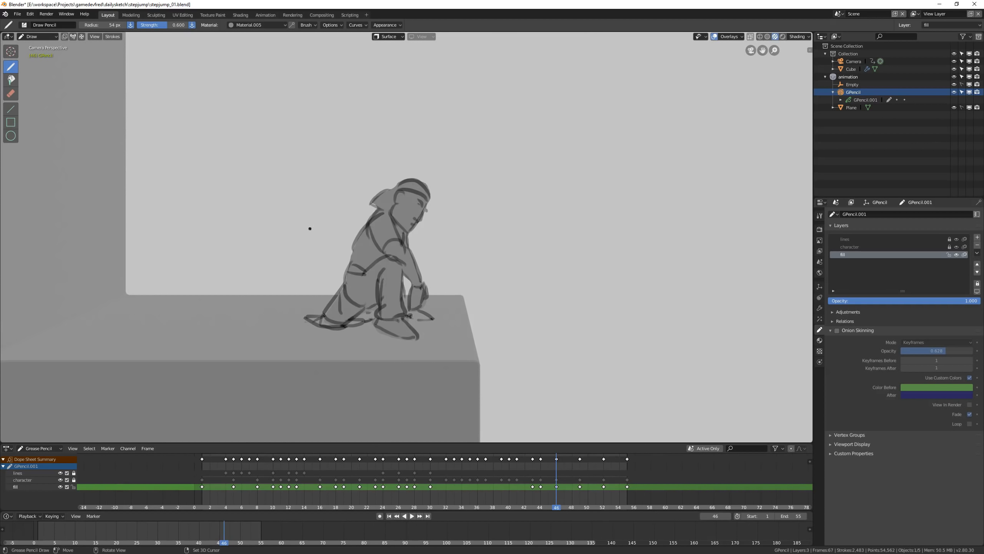
key(ctrl+Tab)
key(Tab)
key(Tab)
key(ctrl+Tab)
mouse_move(407, 330)
mouse_down()
mouse_move(329, 303)
mouse_move(372, 214)
mouse_move(424, 179)
mouse_move(407, 329)
mouse_up()
key(ctrl+Tab)
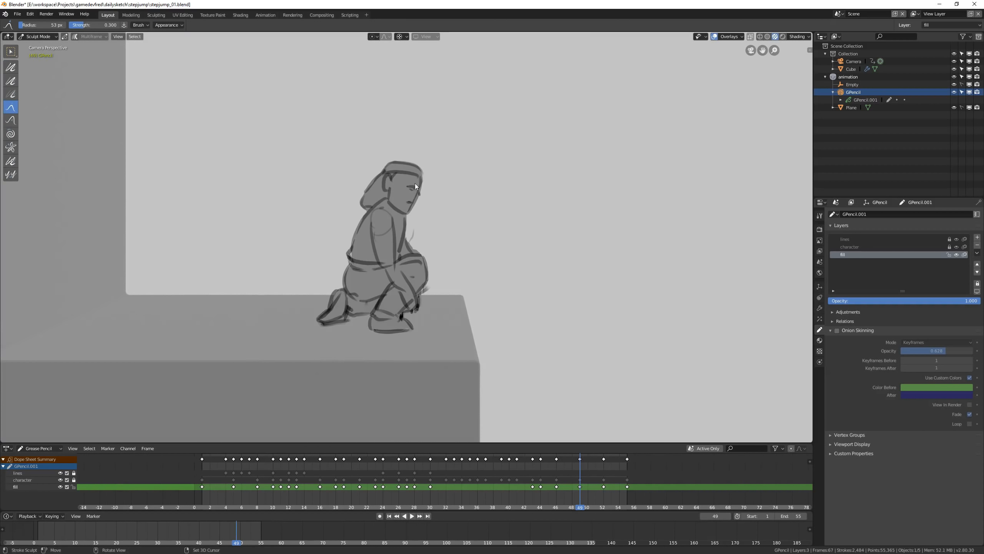
Step: Play back the animation with the whole camera frame in view to check the fills
drag(558, 479, 611, 482)
scroll(442, 237, down, 6)
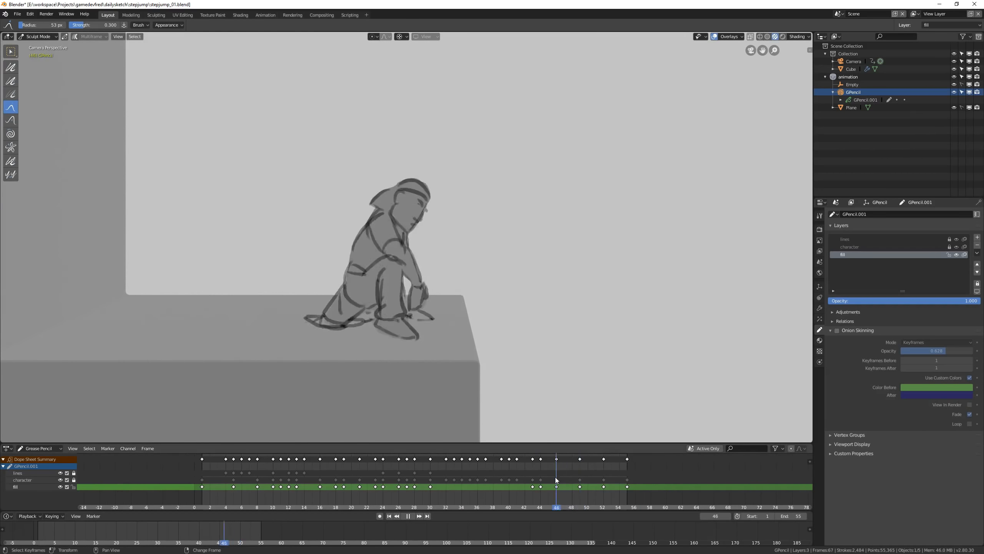
shift+middle_drag(442, 238, 445, 298)
key(space)
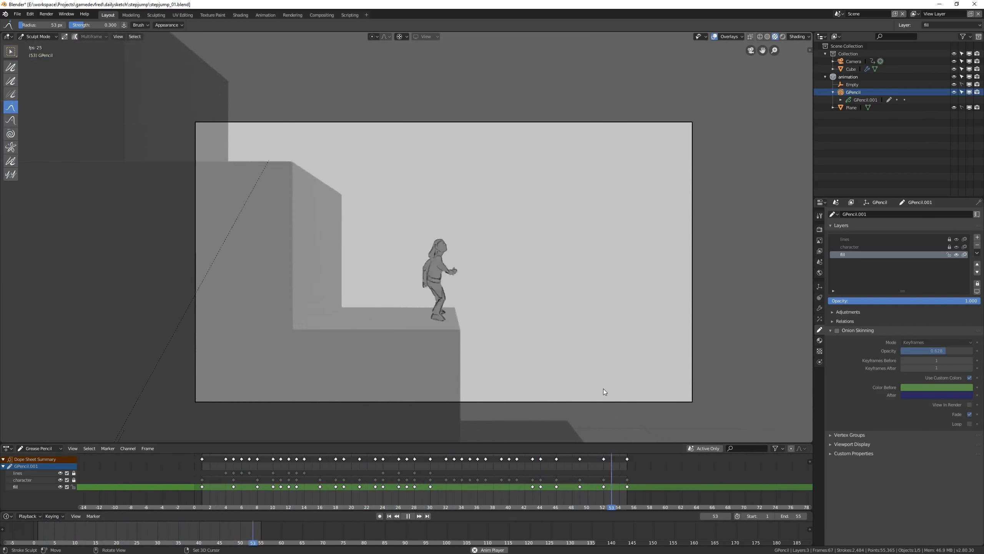
key(Escape)
Step: Sculpt the frame 13 fill to the leaping character's outline, resizing the Grab brush for the finer areas
scroll(467, 303, up, 3)
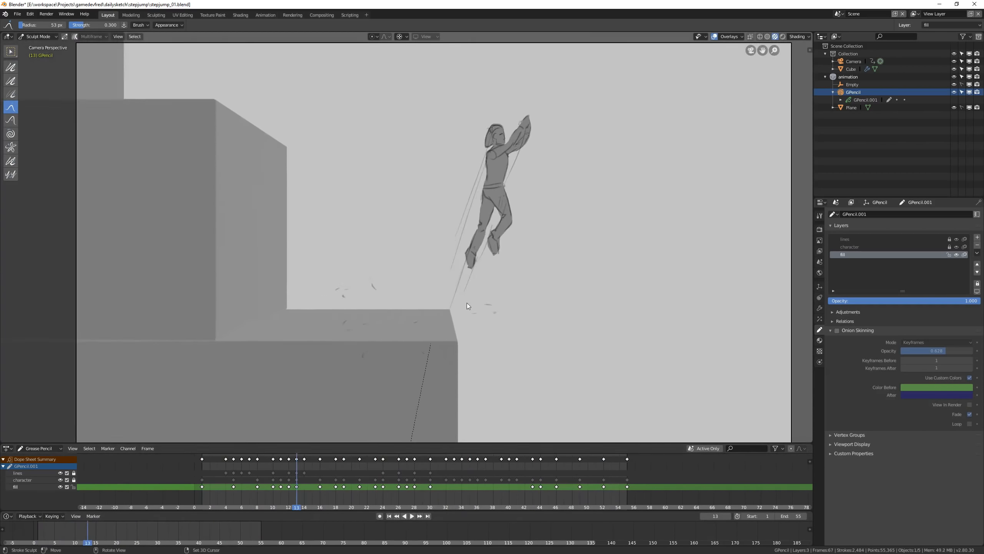
key(f)
click(460, 272)
drag(451, 298, 460, 290)
drag(491, 251, 449, 273)
drag(483, 192, 479, 219)
key(f)
click(482, 174)
drag(486, 156, 472, 184)
key(f)
click(463, 193)
drag(487, 145, 480, 149)
Step: Sculpt the fill at frame 12 to the leaping character's outline with the Grab brush
mouse_move(281, 473)
right_down()
mouse_move(301, 473)
mouse_move(272, 474)
mouse_move(289, 476)
right_up()
drag(453, 193, 449, 200)
mouse_move(455, 191)
mouse_down()
mouse_move(448, 204)
mouse_move(486, 193)
mouse_up()
key(f)
click(490, 184)
Step: Sculpt the frame 26 fill to the falling character's outline, resizing the Grab brush as needed
right_drag(293, 477, 398, 475)
shift+middle_drag(565, 392, 501, 330)
drag(462, 179, 451, 139)
key(f)
click(461, 178)
drag(461, 177, 456, 151)
mouse_move(478, 185)
mouse_down()
mouse_move(471, 157)
mouse_move(482, 162)
mouse_move(454, 123)
mouse_up()
drag(459, 198, 446, 143)
key(f)
click(438, 124)
drag(463, 248, 449, 195)
shift+middle_drag(479, 263, 477, 206)
Step: Sculpt the frame 27 fill to the falling character's raised arms with a resized Grab brush
right_drag(398, 477, 407, 477)
shift+middle_drag(452, 106, 447, 170)
drag(447, 171, 439, 146)
key(f)
click(473, 171)
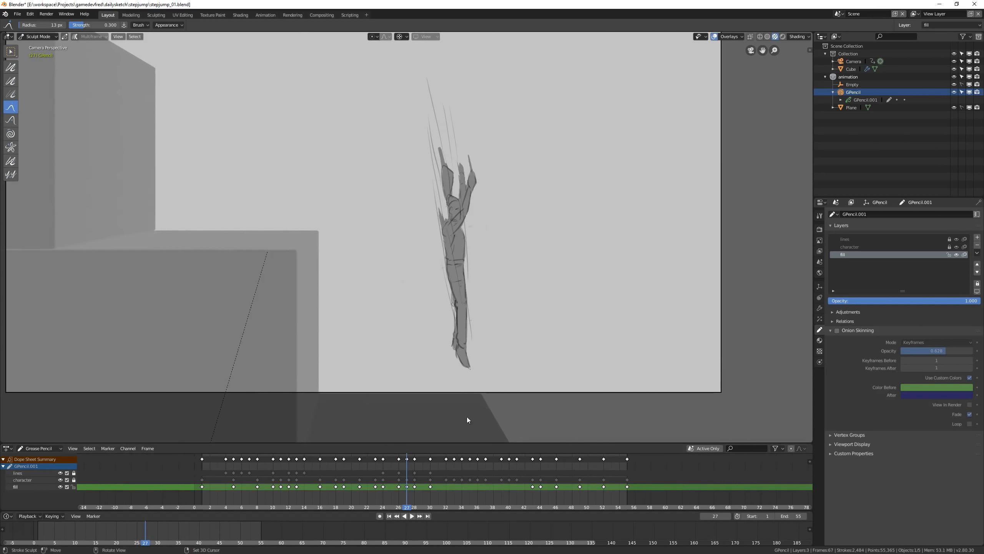
Step: Draw an additional fill stroke for the sinking character at frame 30
key(space)
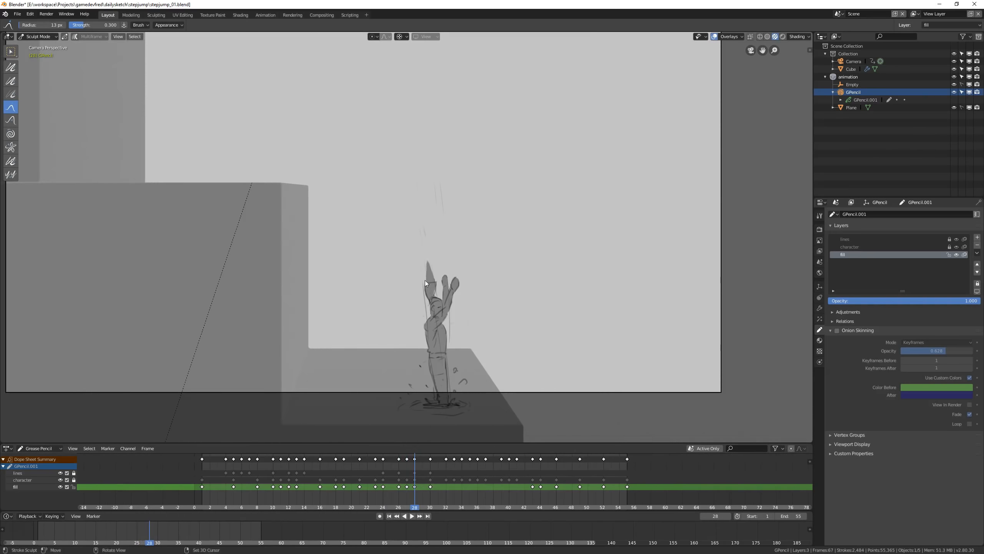
key(space)
mouse_move(421, 485)
right_down()
mouse_move(438, 486)
mouse_move(408, 488)
mouse_move(432, 481)
right_up()
ctrl+middle_drag(411, 299, 421, 231)
key(ctrl+Tab)
mouse_move(384, 264)
mouse_down()
mouse_move(421, 233)
mouse_move(425, 273)
mouse_up()
scroll(502, 314, down, 8)
Step: Try changing the fill style of Material.005 to Gradient, viewing the leaping character at frame 14
key(ctrl+Tab)
click(469, 311)
right_drag(326, 483, 304, 489)
click(820, 340)
click(915, 359)
click(913, 340)
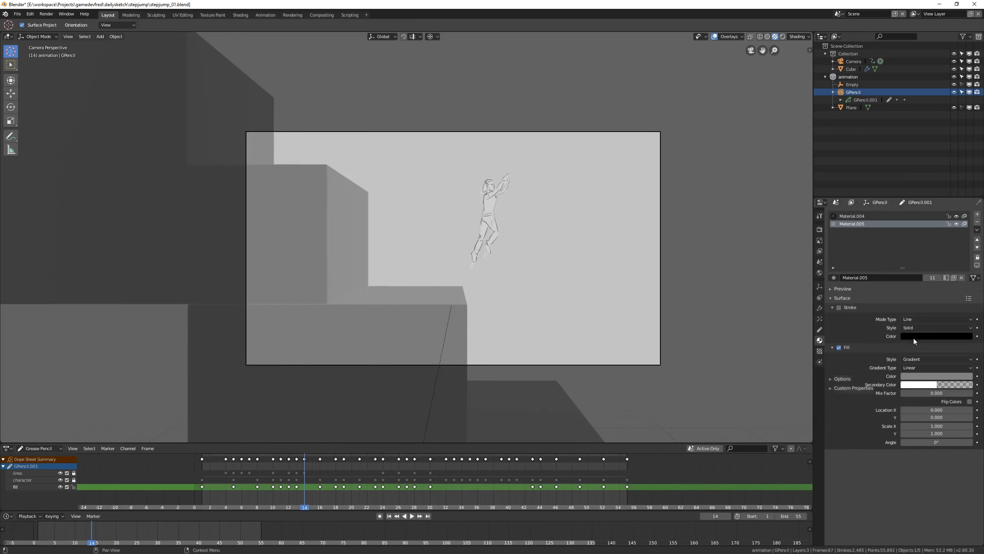
Step: Try copying and adjusting the gradient's primary and secondary fill colors
scroll(483, 233, up, 3)
click(931, 385)
drag(930, 372, 970, 372)
key(ctrl+c)
key(ctrl+v)
click(931, 376)
drag(966, 294, 967, 322)
Step: Try a gradient mix factor of 0.5, recheck both fill colors and lower the factor to about 0.128
click(932, 393)
text(.5)
key(Return)
click(933, 384)
click(935, 376)
click(942, 384)
drag(933, 394, 909, 394)
Step: Return the fill style of Material.005 to Solid
mouse_move(328, 474)
right_down()
mouse_move(427, 468)
mouse_move(321, 468)
right_up()
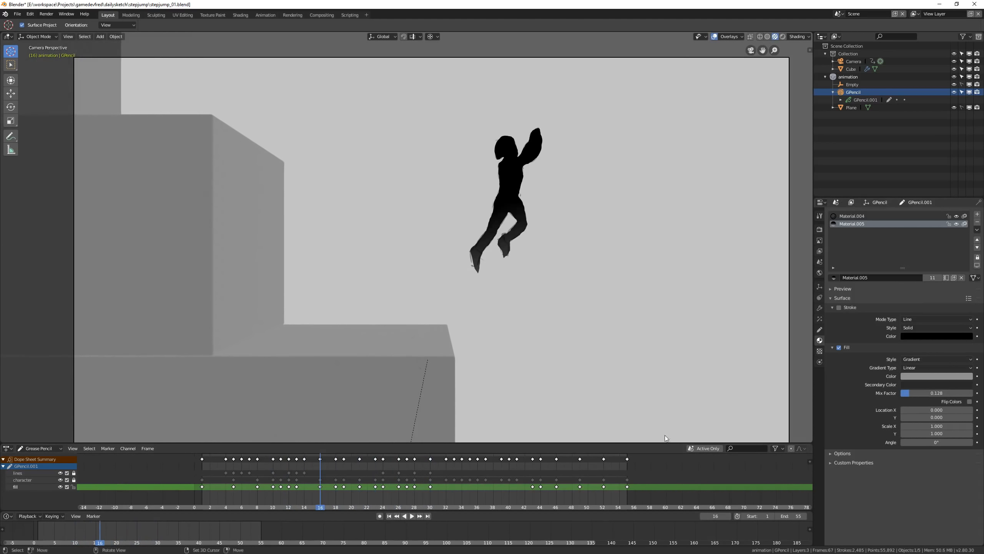
click(924, 376)
click(924, 359)
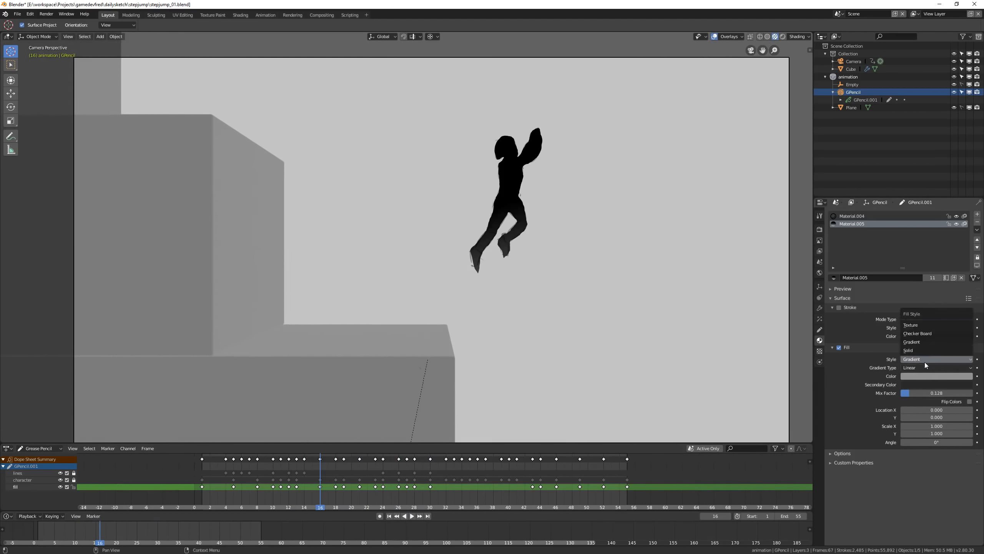
click(922, 351)
Step: Erase the leftover raised-arms silhouette from the fill layer at frame 32
scroll(505, 387, down, 5)
scroll(520, 333, up, 3)
shift+middle_drag(523, 328, 518, 223)
mouse_move(315, 479)
right_down()
mouse_move(259, 483)
mouse_move(496, 483)
mouse_move(445, 485)
right_up()
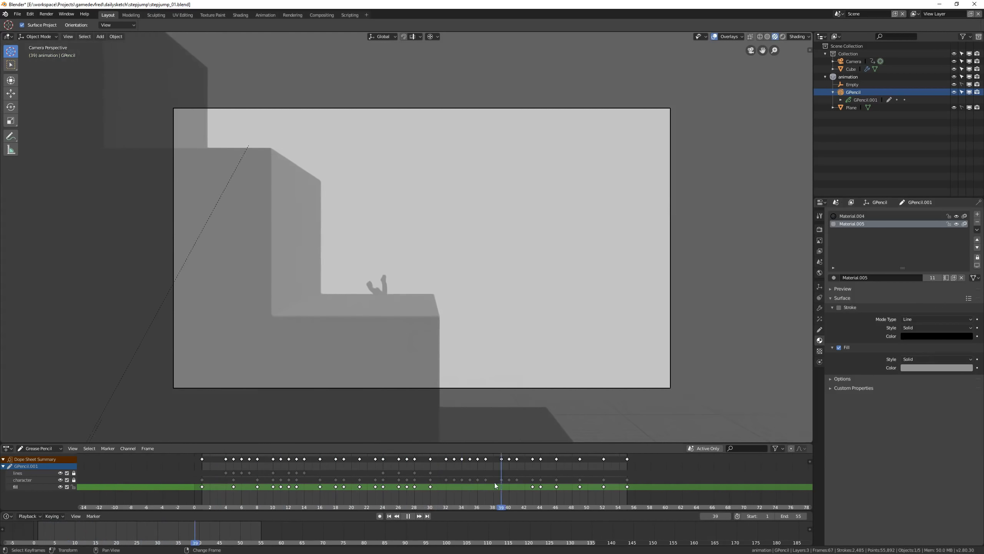
scroll(446, 322, up, 4)
shift+middle_drag(468, 354, 492, 371)
key(ctrl+Tab)
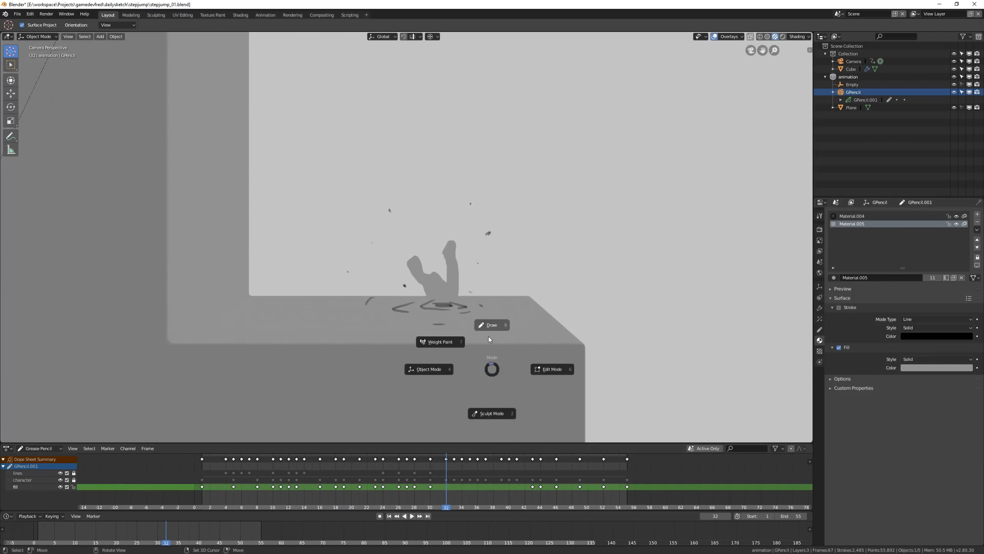
click(488, 339)
key(space)
right_drag(437, 483, 446, 485)
mouse_move(454, 252)
ctrl+mouse_down()
mouse_move(382, 279)
mouse_move(430, 275)
mouse_move(436, 314)
ctrl+mouse_up()
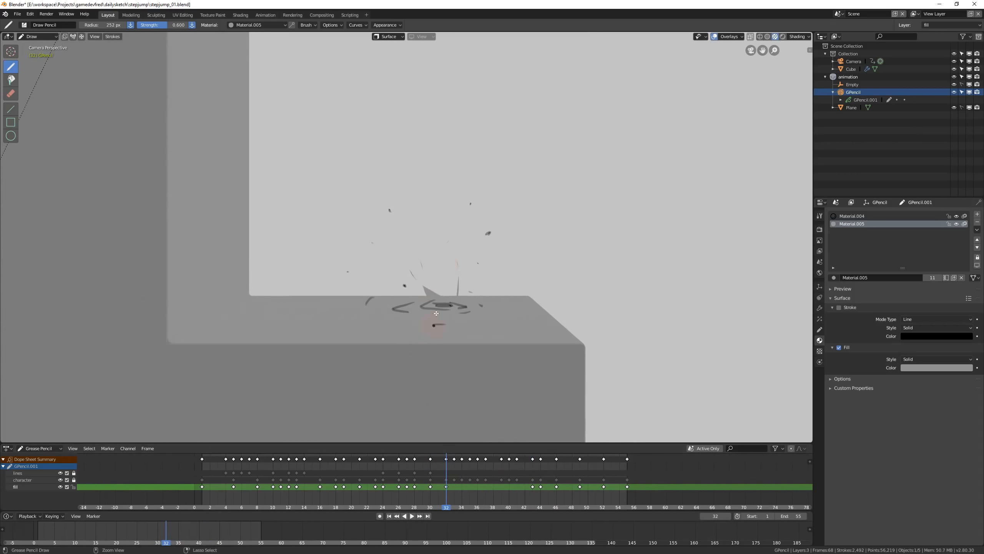
Step: Add a Rim visual effect to the Grease Pencil object, viewing the falling character at frame 24
mouse_move(431, 472)
right_down()
mouse_move(593, 476)
mouse_move(218, 475)
mouse_move(512, 479)
mouse_move(366, 478)
mouse_move(383, 474)
right_up()
scroll(464, 314, down, 2)
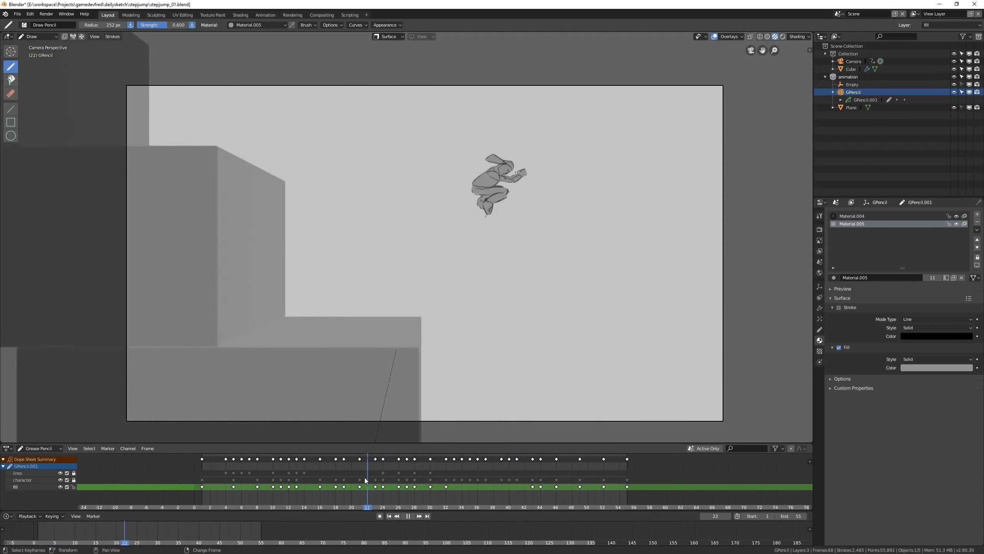
key(space)
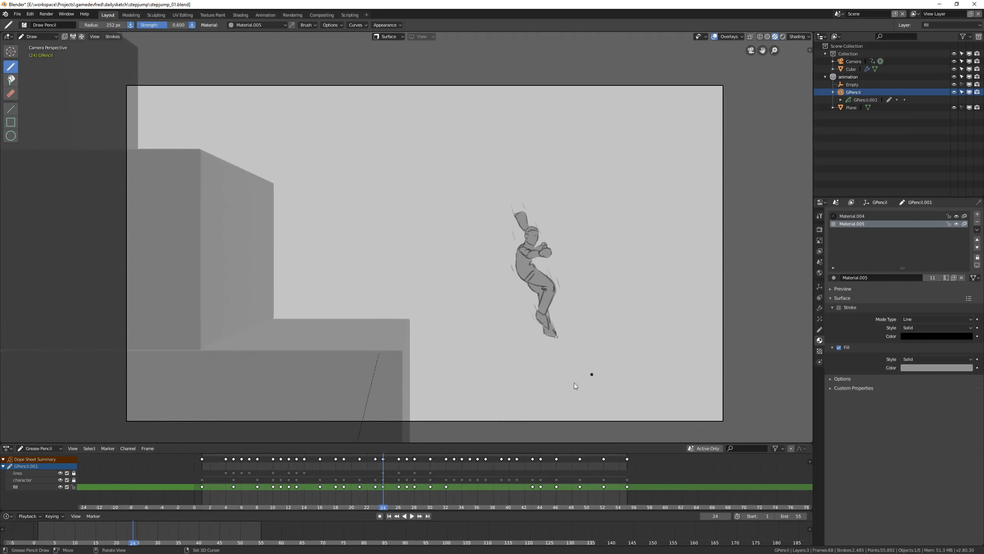
click(820, 319)
key(ctrl+Tab)
click(902, 214)
click(858, 271)
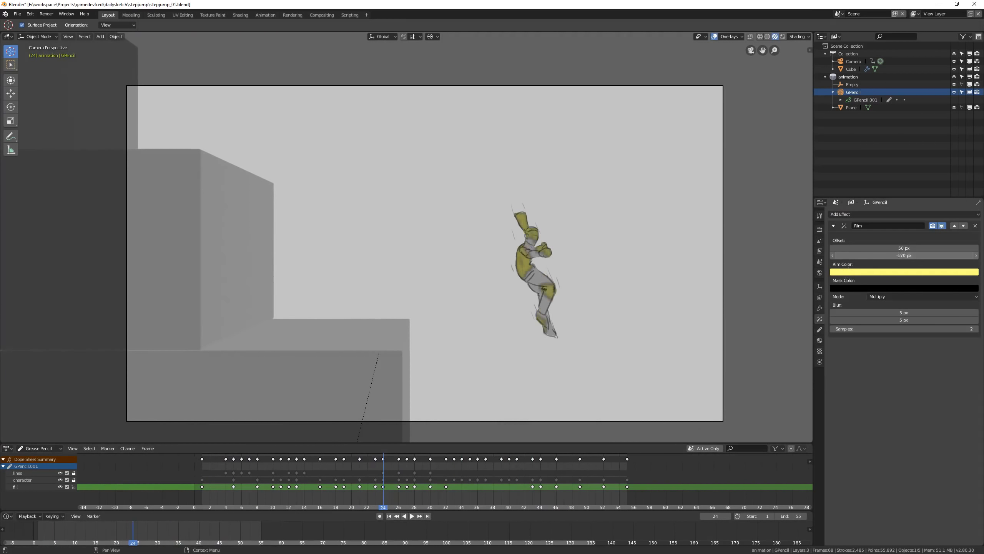
Step: Reduce the Rim effect's offsets, with 23 px horizontally, and set the rim color to light cyan
drag(930, 256, 965, 256)
drag(930, 248, 954, 247)
click(932, 272)
mouse_move(938, 194)
mouse_down()
mouse_move(938, 178)
mouse_move(938, 188)
mouse_up()
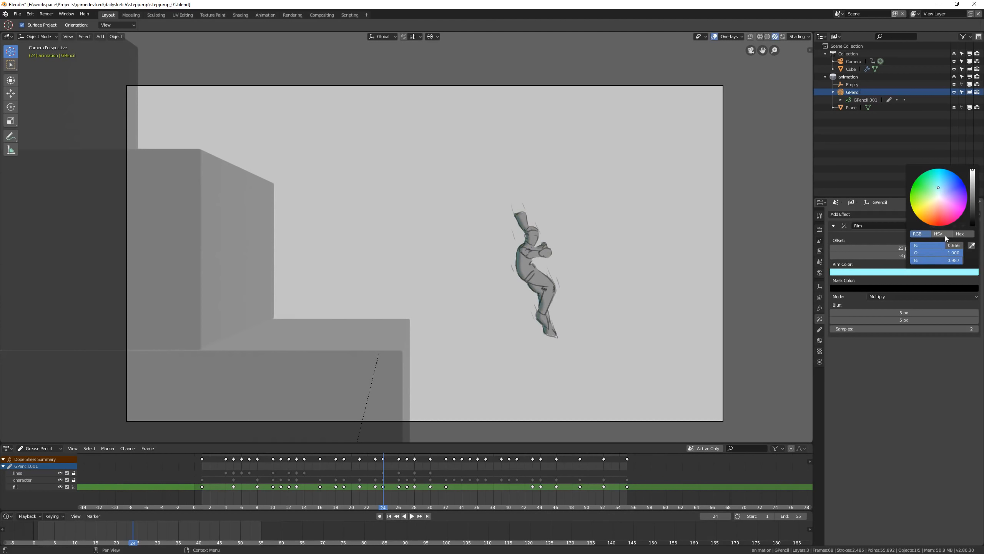
Step: Darken the rim color to a deep teal and set both Rim blur values to 1 px
click(911, 296)
click(914, 257)
click(915, 272)
drag(973, 173, 972, 202)
drag(911, 313, 907, 320)
Step: Set the Rim effect's blend mode to Add, trying Overlay first, and darken the rim color
click(913, 296)
click(908, 279)
click(905, 296)
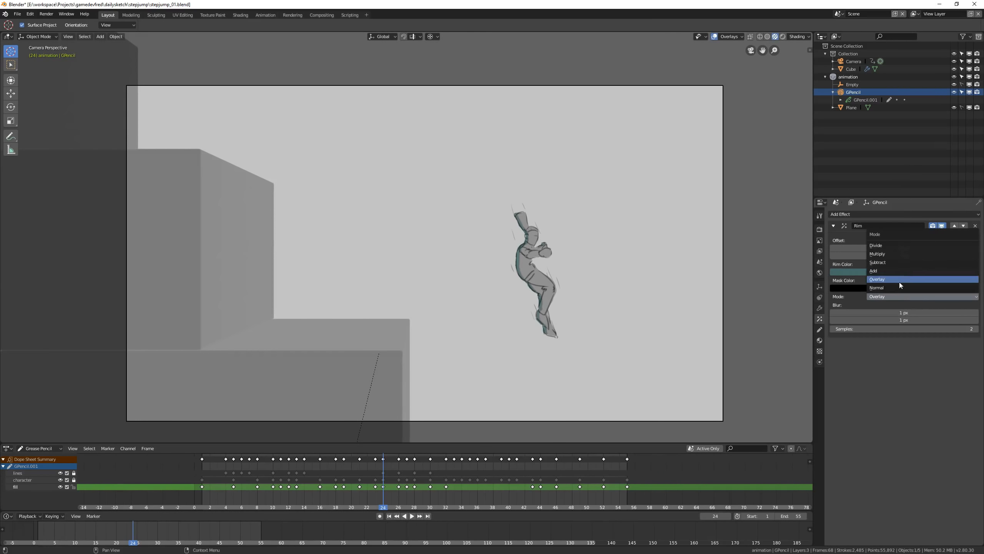
click(900, 270)
click(924, 272)
drag(973, 202, 973, 215)
Step: Set the Rim effect's horizontal offset to -16 px and shift the rim color to a very dark yellow, checking frame 1
right_drag(388, 489, 320, 469)
mouse_move(904, 248)
mouse_down()
mouse_move(875, 247)
mouse_move(894, 248)
mouse_up()
click(914, 272)
drag(939, 187, 932, 203)
mouse_move(310, 471)
right_down()
mouse_move(240, 470)
mouse_move(431, 472)
mouse_move(202, 470)
right_up()
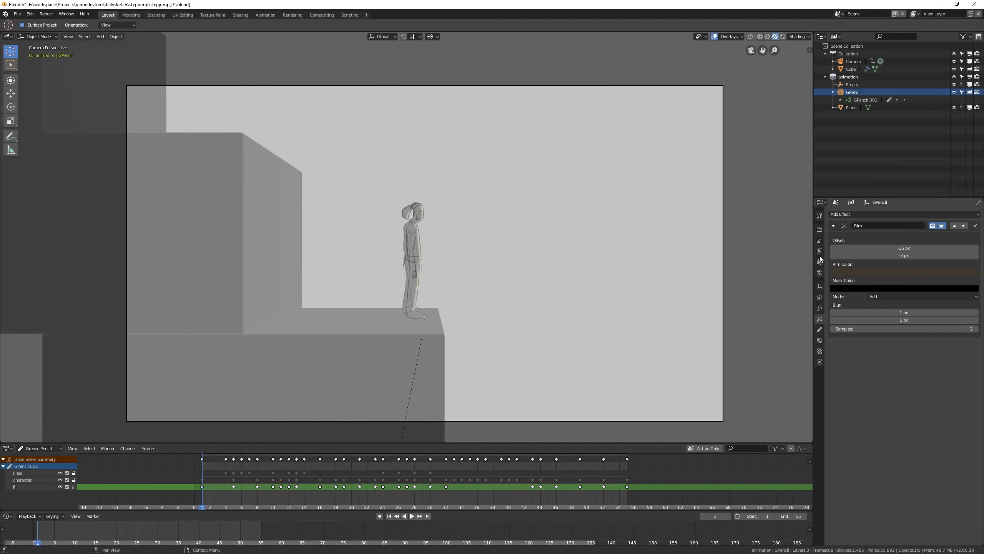
Step: Add a new layer beneath the fill layer in the Grease Pencil object, keeping its default name
click(819, 330)
click(949, 256)
click(977, 237)
double_click(864, 262)
key(Escape)
right_drag(411, 472, 209, 474)
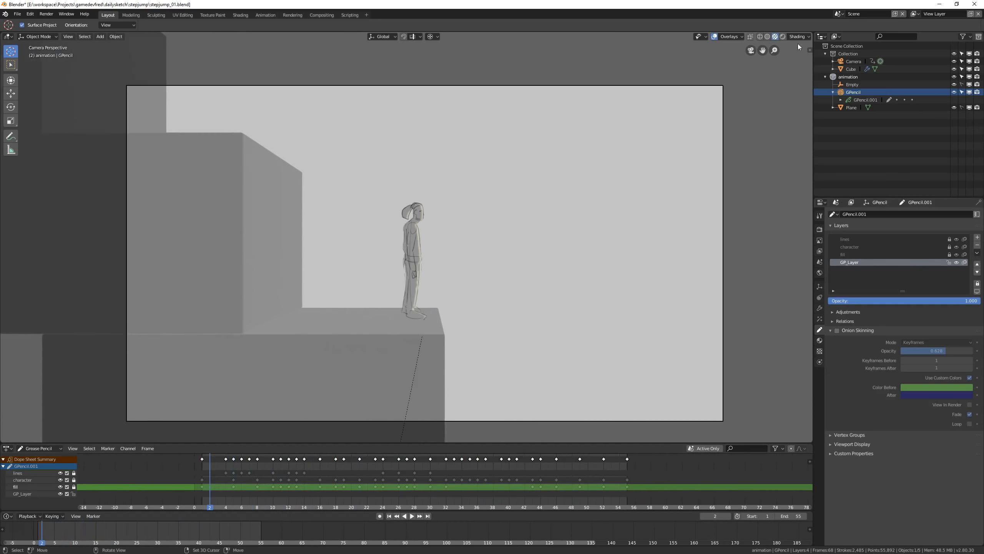
Step: Darken the world background color and check the character at frame 7
click(819, 272)
click(945, 251)
drag(974, 184, 975, 182)
mouse_move(360, 483)
right_down()
mouse_move(343, 484)
mouse_move(375, 481)
right_up()
Step: Brighten the Base Color of the stairs' material to near white
click(388, 395)
click(820, 330)
click(926, 325)
drag(967, 242, 967, 232)
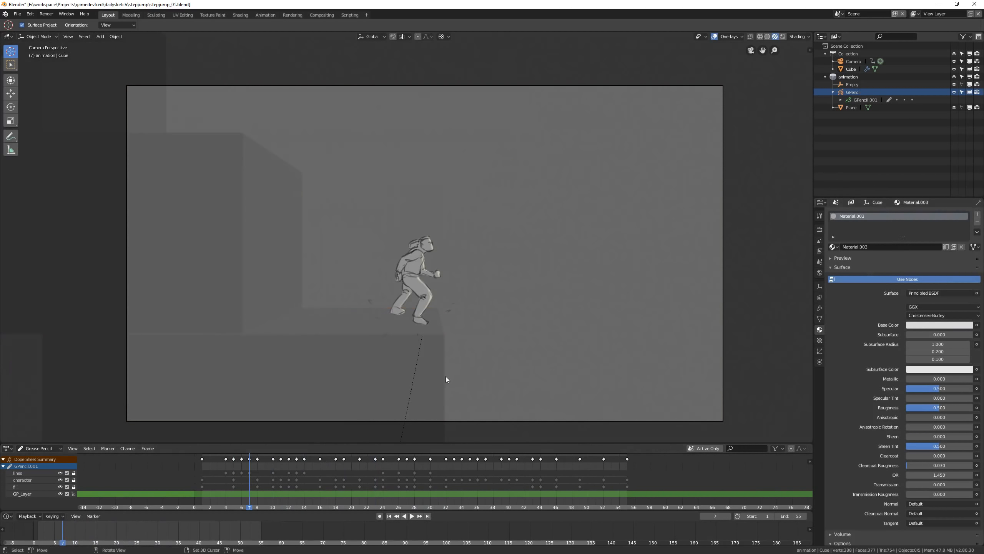
Step: Add an area light to the scene at frame 11, outside the camera view
right_drag(256, 478, 281, 479)
scroll(515, 303, down, 5)
middle_drag(532, 294, 488, 314)
key(shift+a)
mouse_move(552, 418)
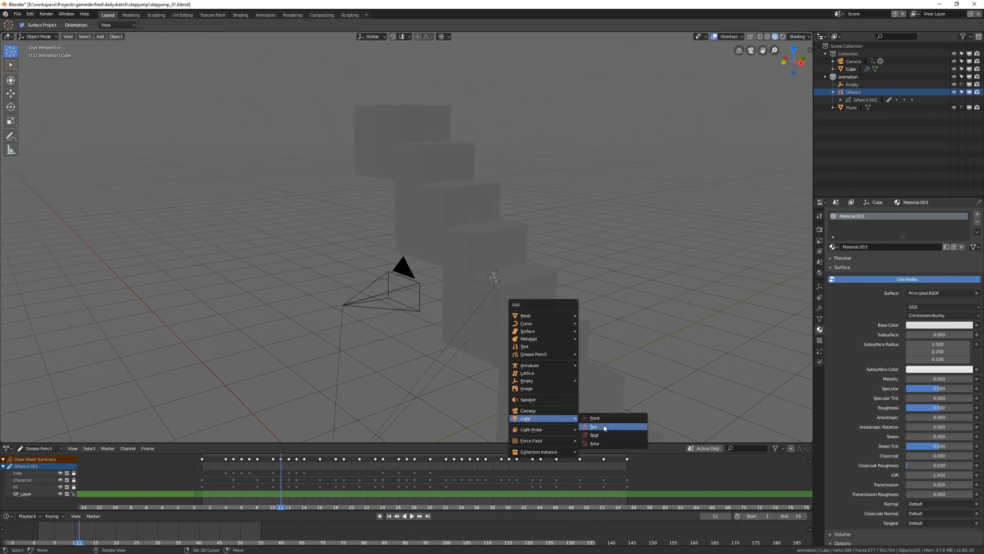
click(594, 443)
Step: View the new area light in front orthographic view and open the pivot point options
key(KP_1)
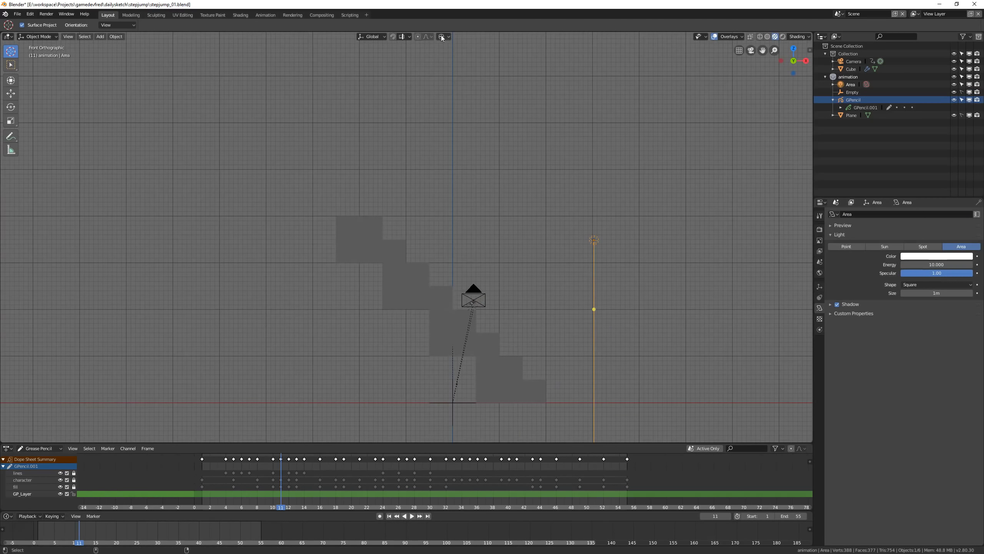
click(442, 38)
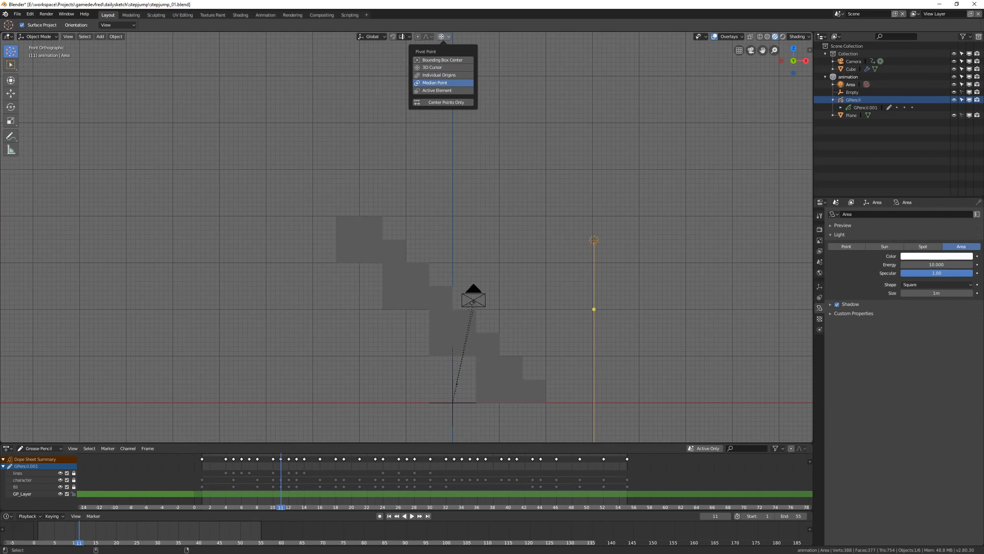